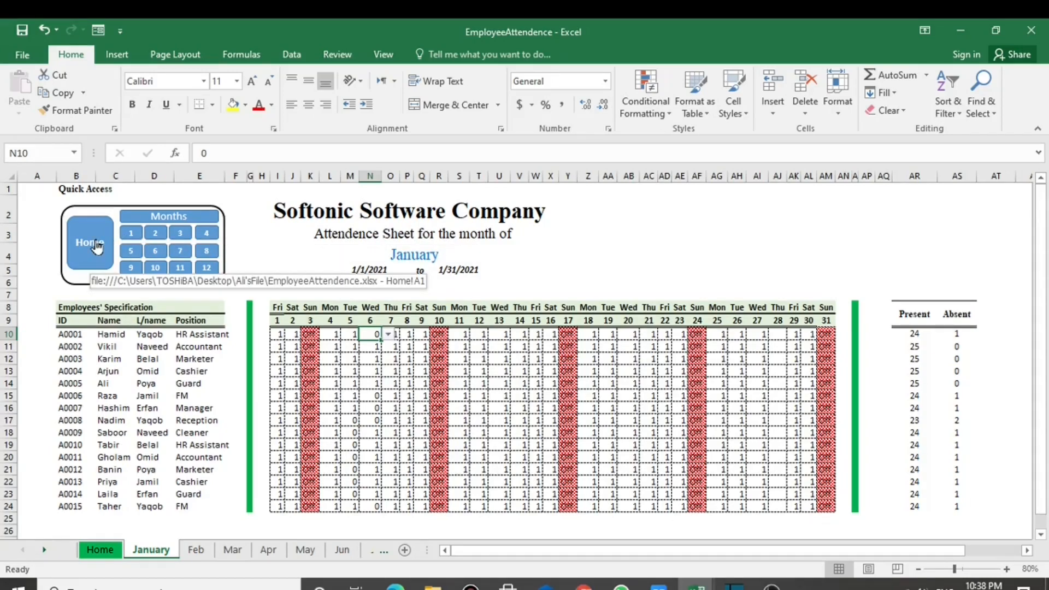
Review the finished EmployeeAttendence workbook: its Home sheet, its month links and the first employee's attendance entries for January 1 and 6
{"action": "left_click", "coordinate": [96, 246]}
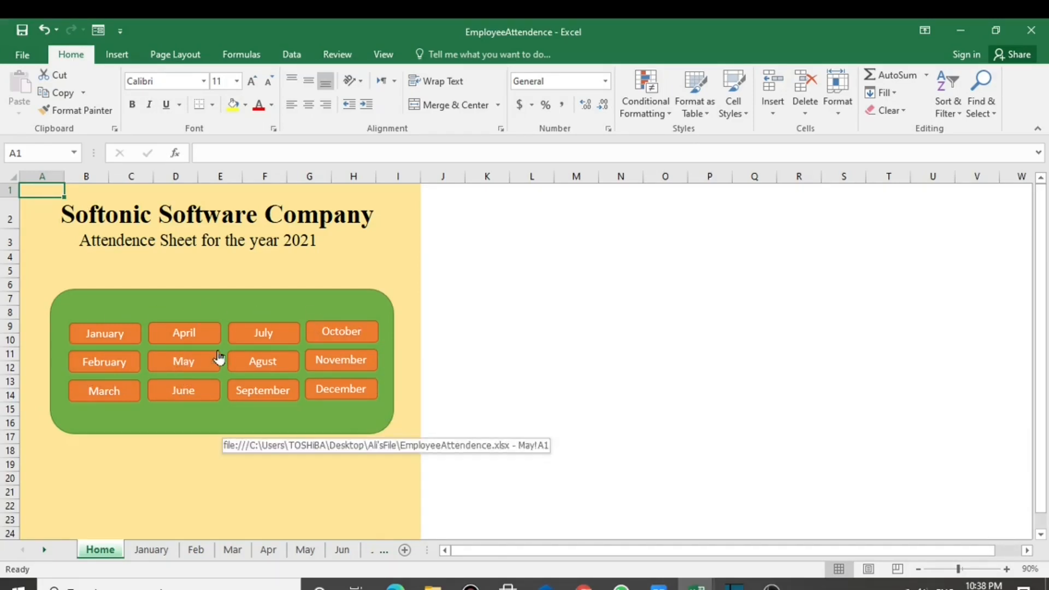
{"action": "left_click", "coordinate": [186, 361]}
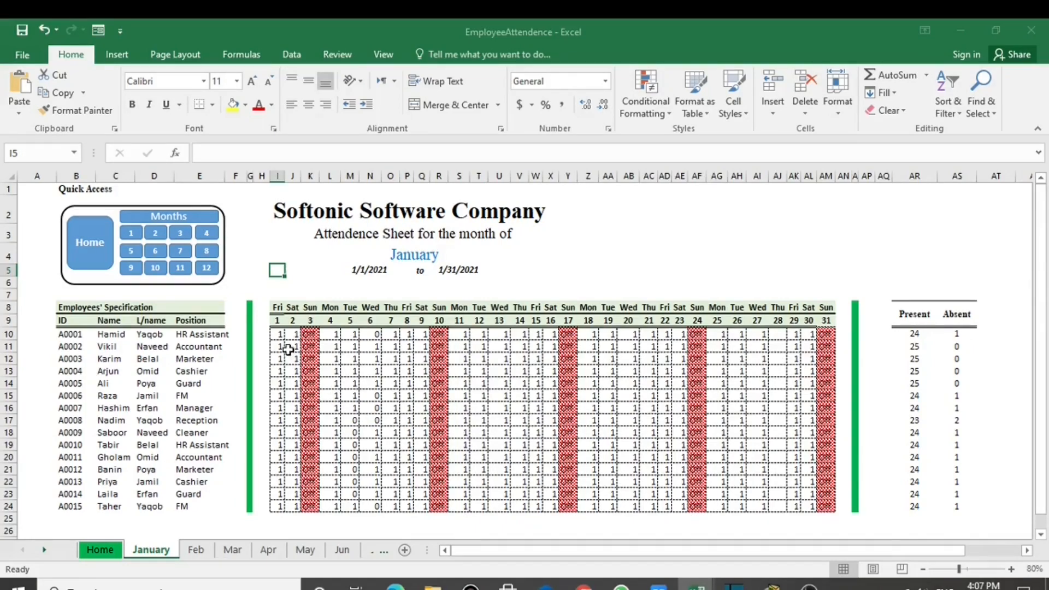
{"action": "left_click", "coordinate": [280, 335]}
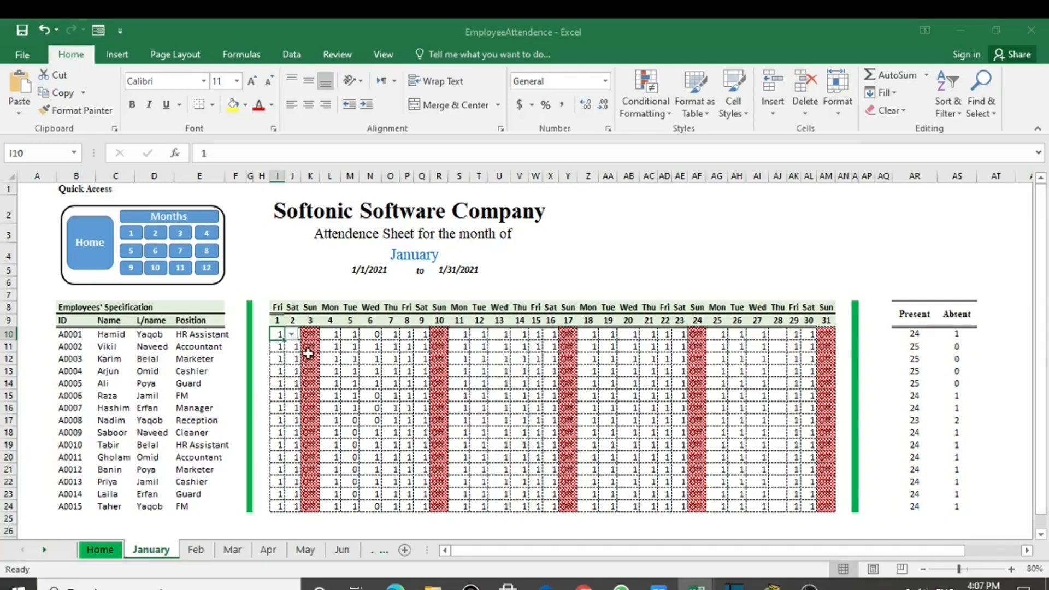
{"action": "left_click", "coordinate": [375, 335]}
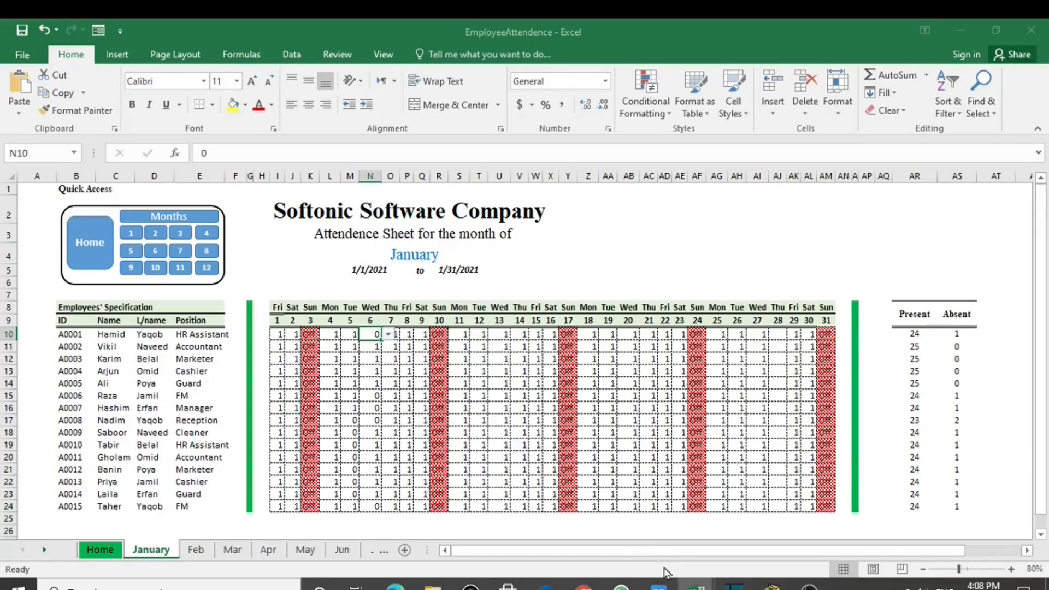
Switch to the Book1 workbook and save it to the Desktop as an Excel Workbook named Attendence1
{"action": "mouse_move", "coordinate": [696, 585]}
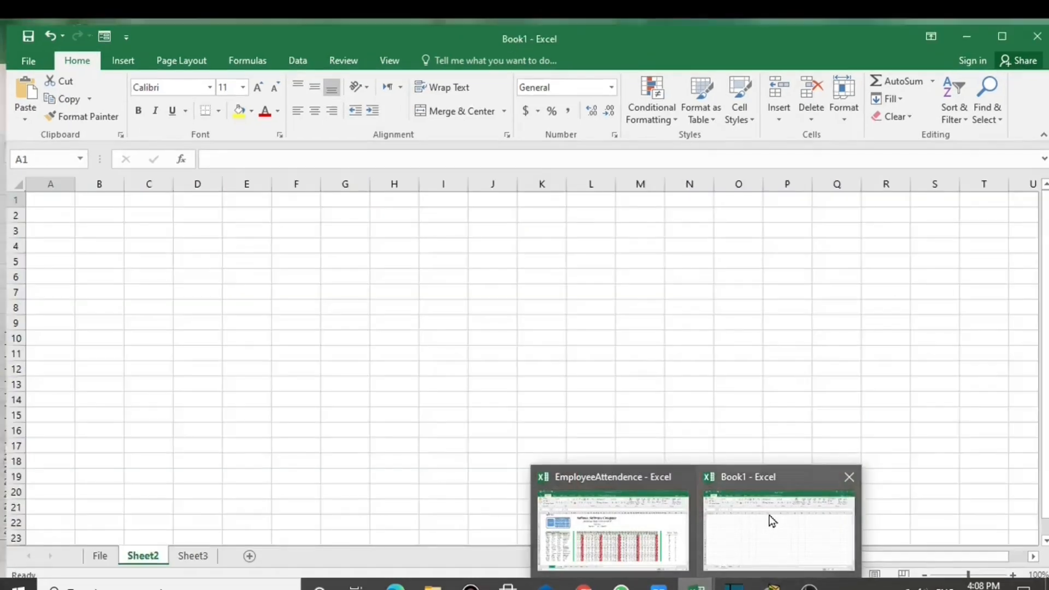
{"action": "left_click", "coordinate": [768, 519]}
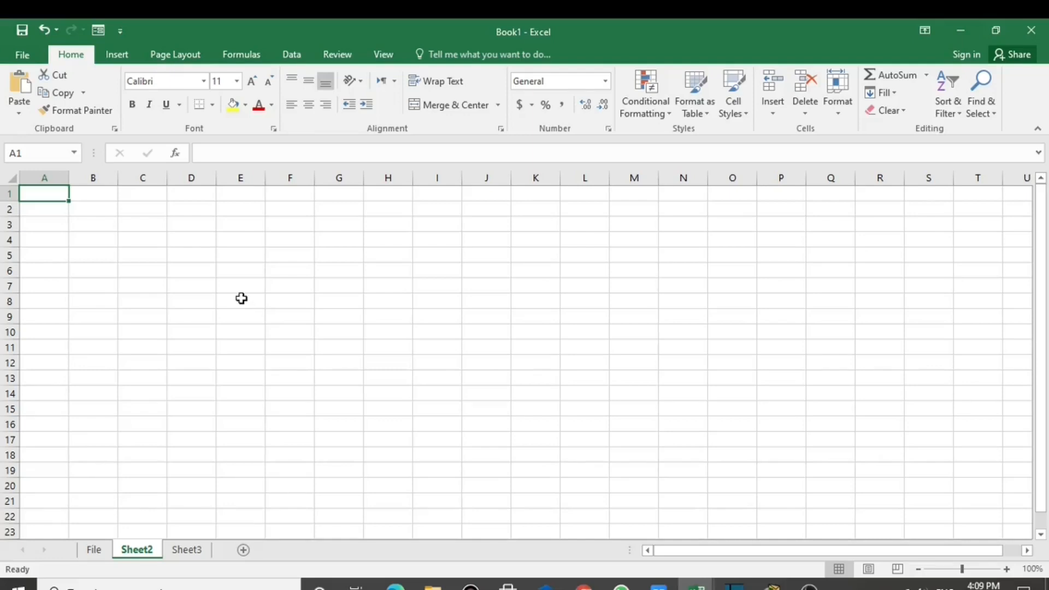
{"action": "left_click", "coordinate": [26, 54]}
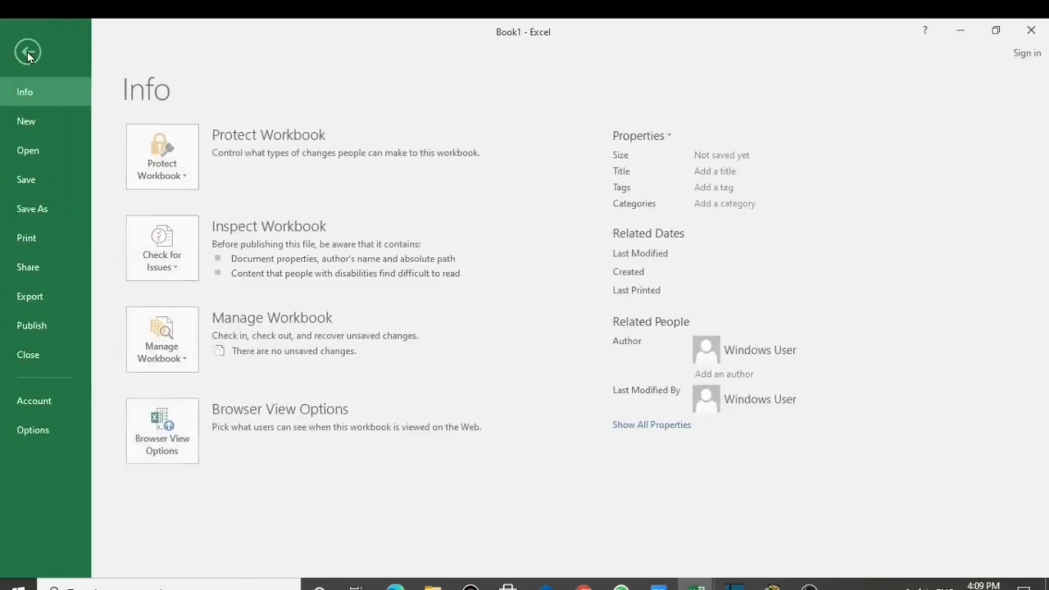
{"action": "left_click", "coordinate": [39, 182]}
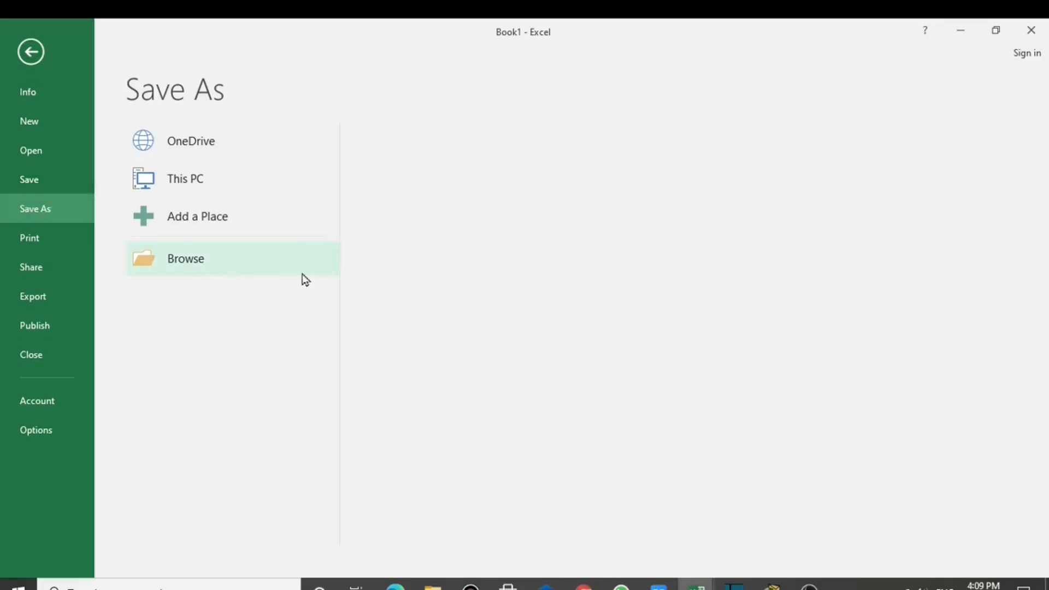
{"action": "left_click", "coordinate": [210, 191]}
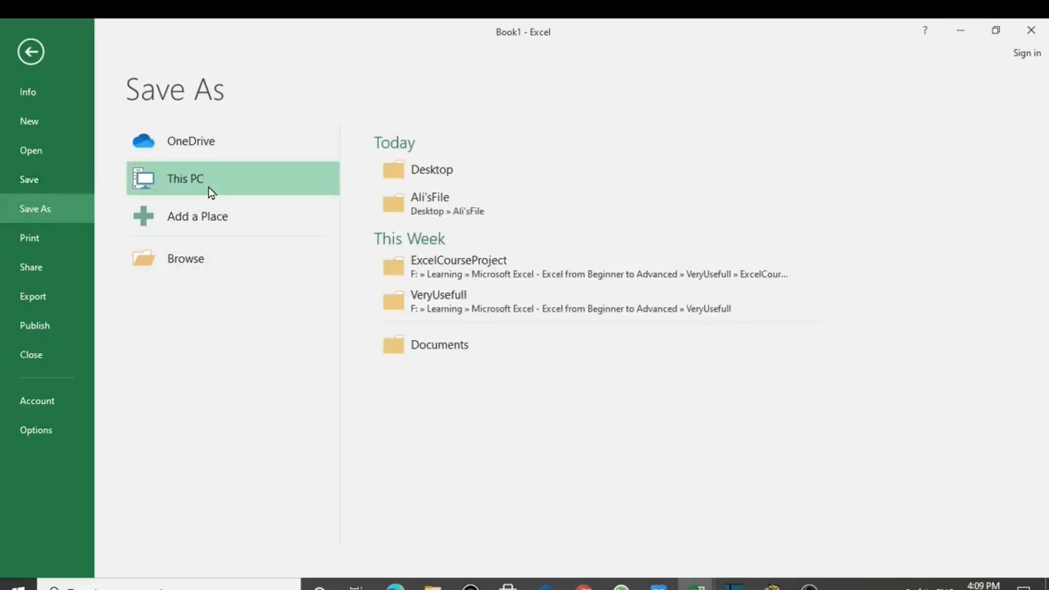
{"action": "left_click", "coordinate": [454, 172]}
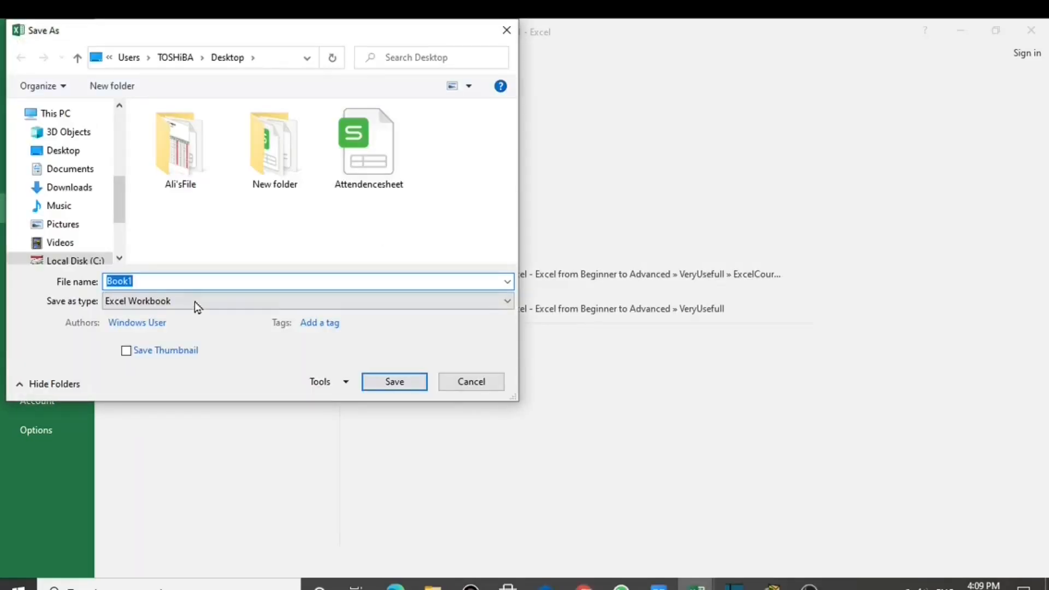
{"action": "type", "text": "Attendence"}
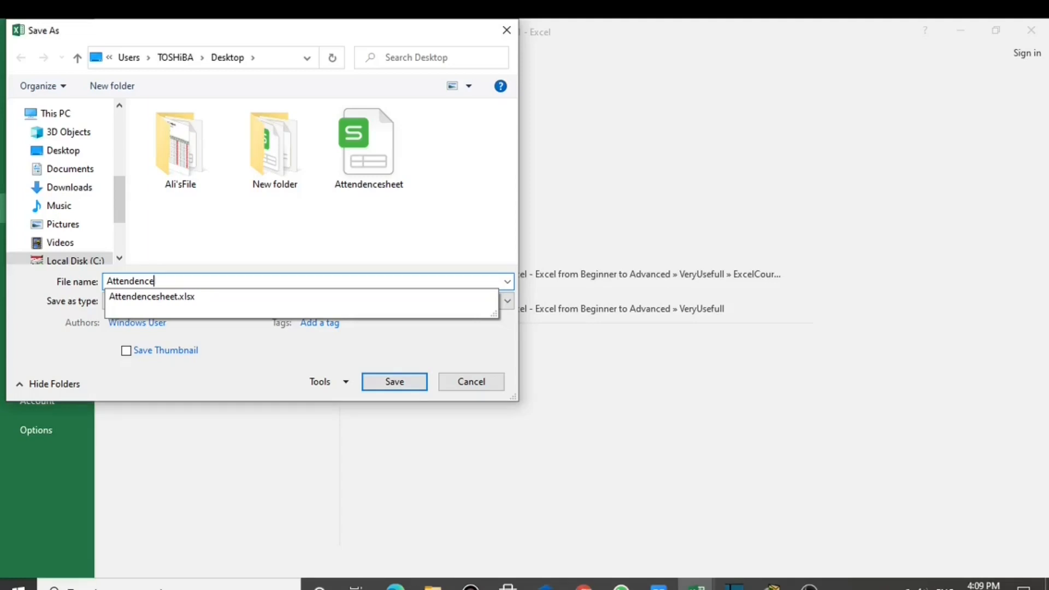
{"action": "type", "text": "1"}
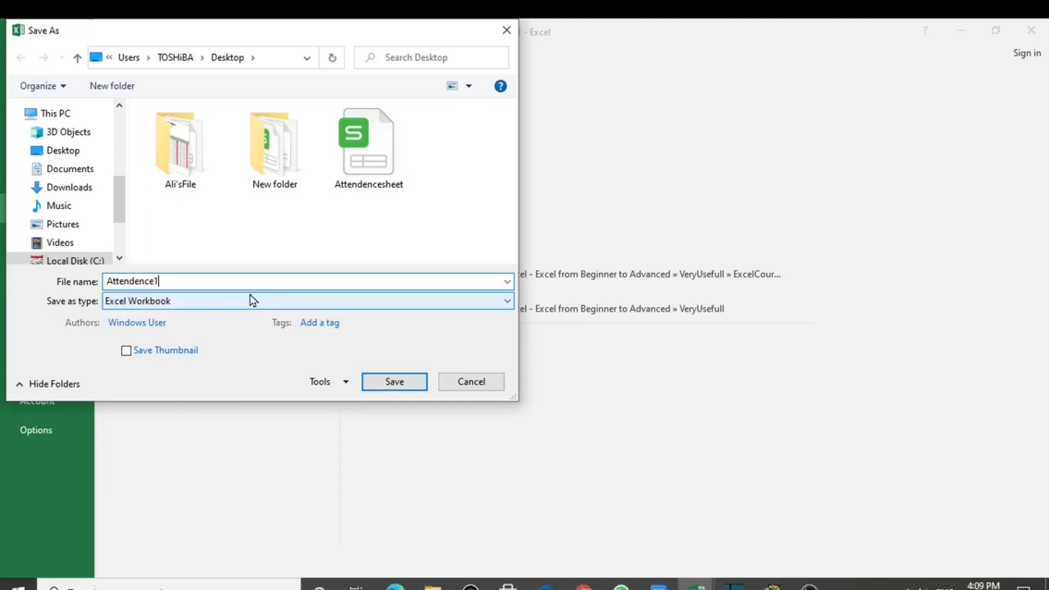
{"action": "left_click", "coordinate": [394, 381]}
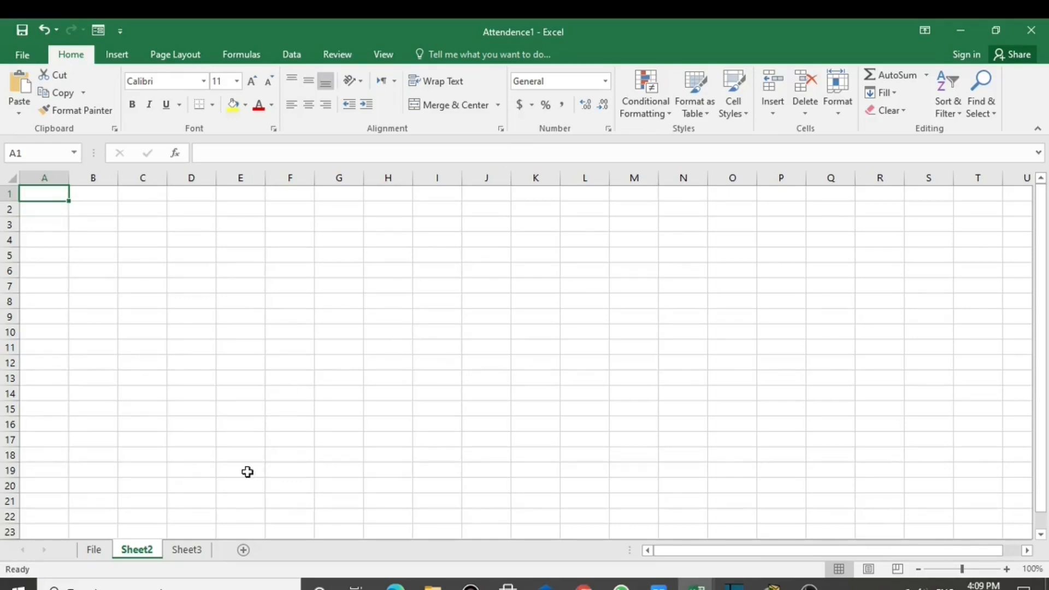
Rename Sheet2 as Home and Sheet3 as January
{"action": "right_click", "coordinate": [141, 552]}
{"action": "left_click", "coordinate": [194, 408]}
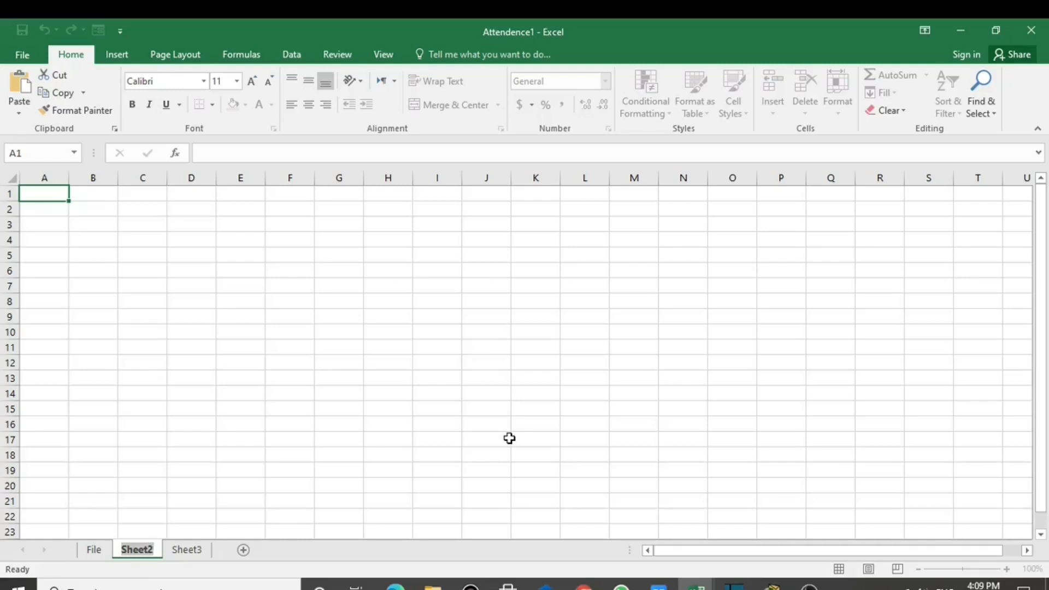
{"action": "type", "text": "Home"}
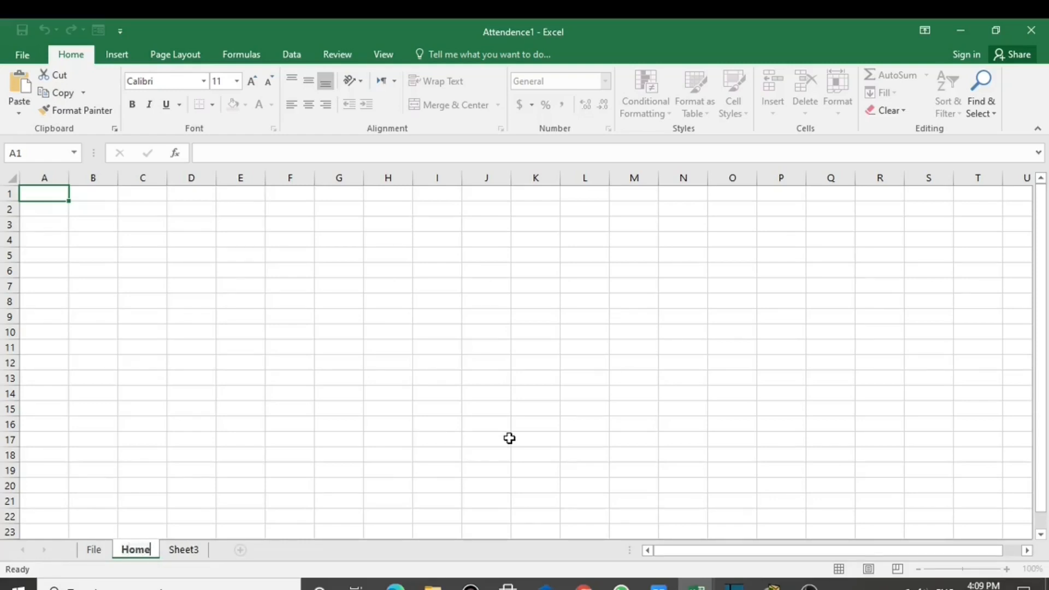
{"action": "left_click", "coordinate": [195, 552]}
{"action": "right_click", "coordinate": [196, 553]}
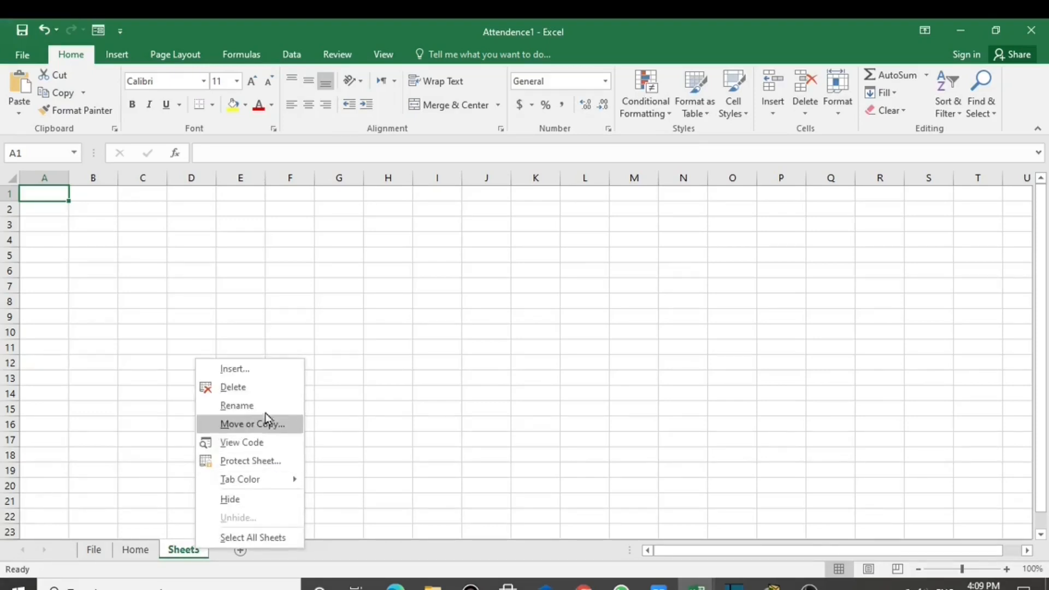
{"action": "left_click", "coordinate": [268, 421]}
{"action": "type", "text": "January"}
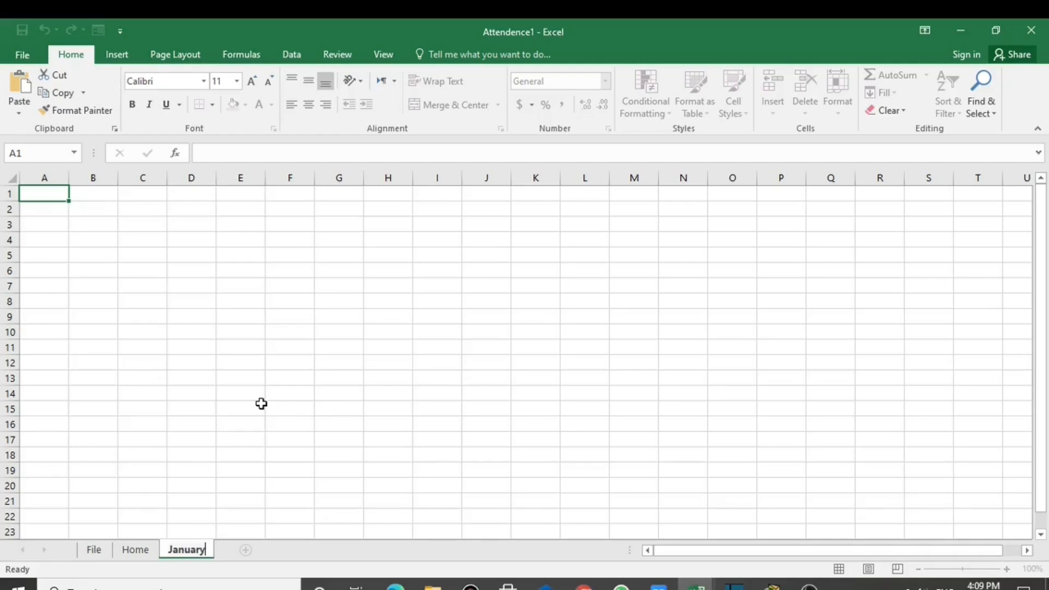
{"action": "left_click", "coordinate": [269, 411]}
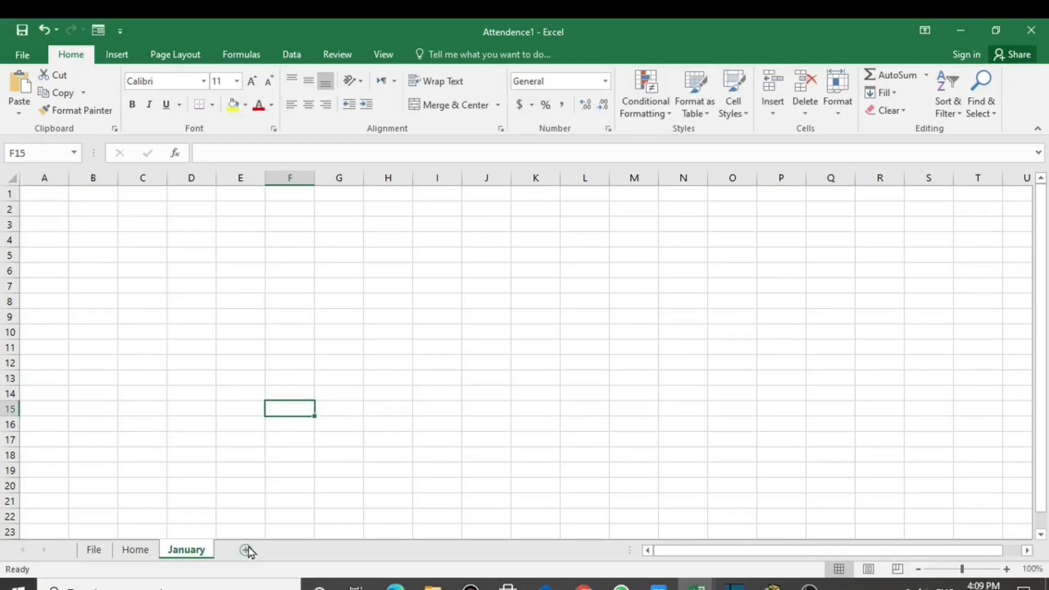
Add a new worksheet after January and name it February
{"action": "left_click", "coordinate": [248, 550]}
{"action": "right_click", "coordinate": [244, 552]}
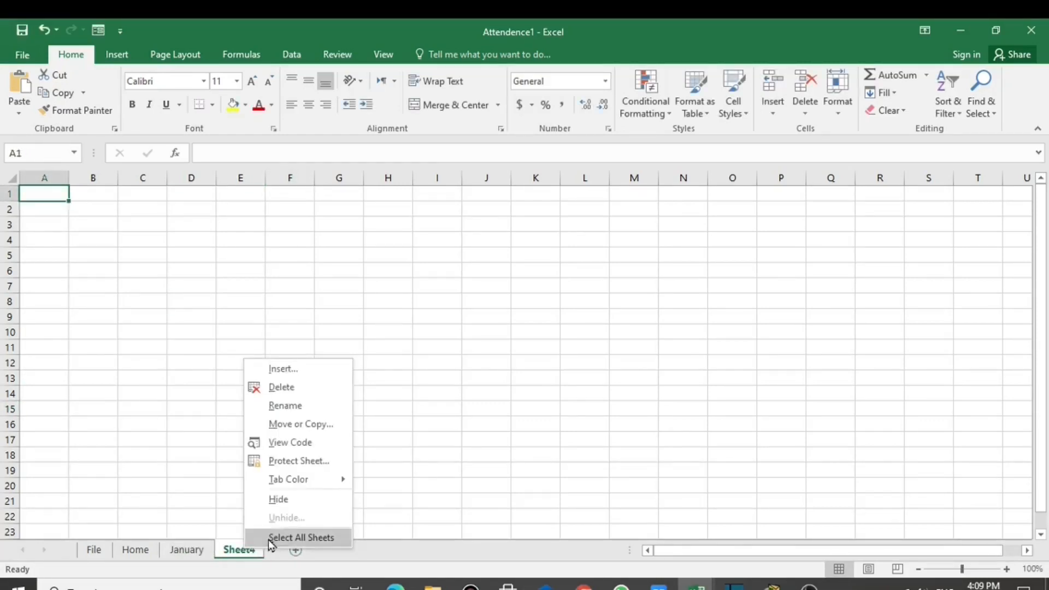
{"action": "left_click", "coordinate": [286, 405]}
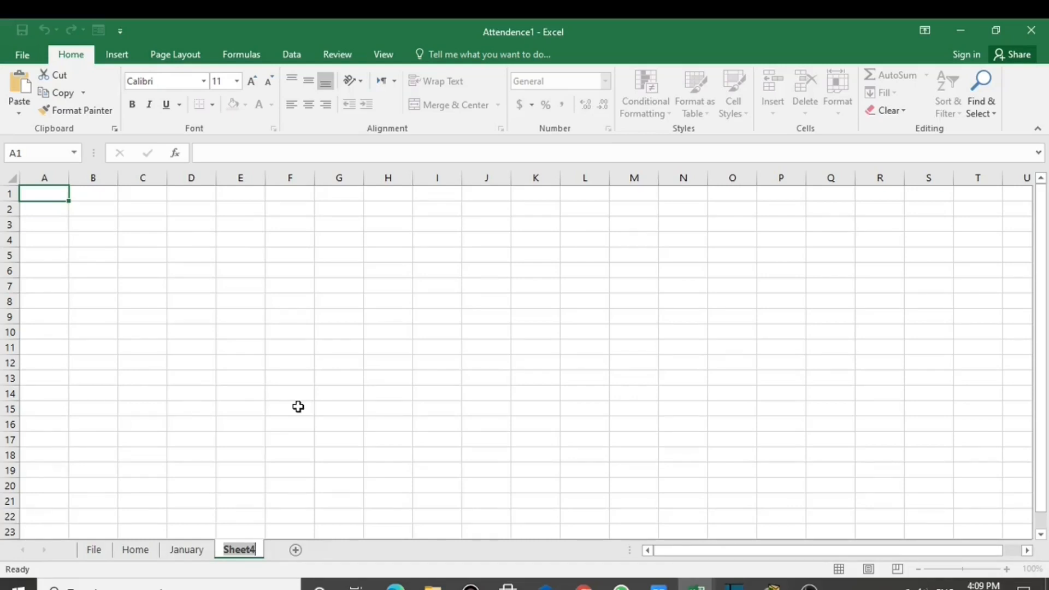
{"action": "type", "text": "Fe"}
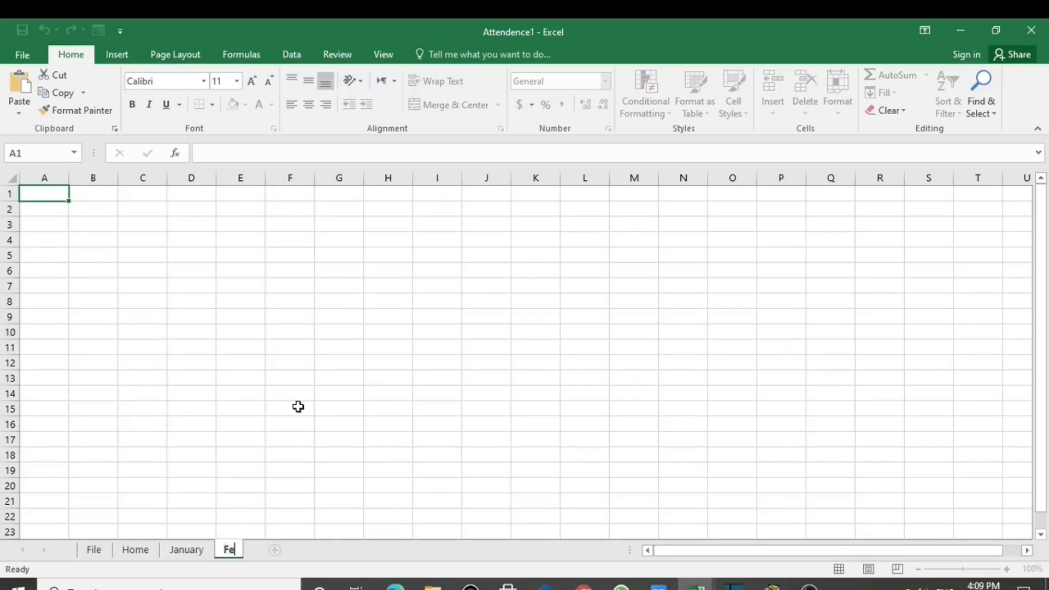
{"action": "type", "text": "bruary"}
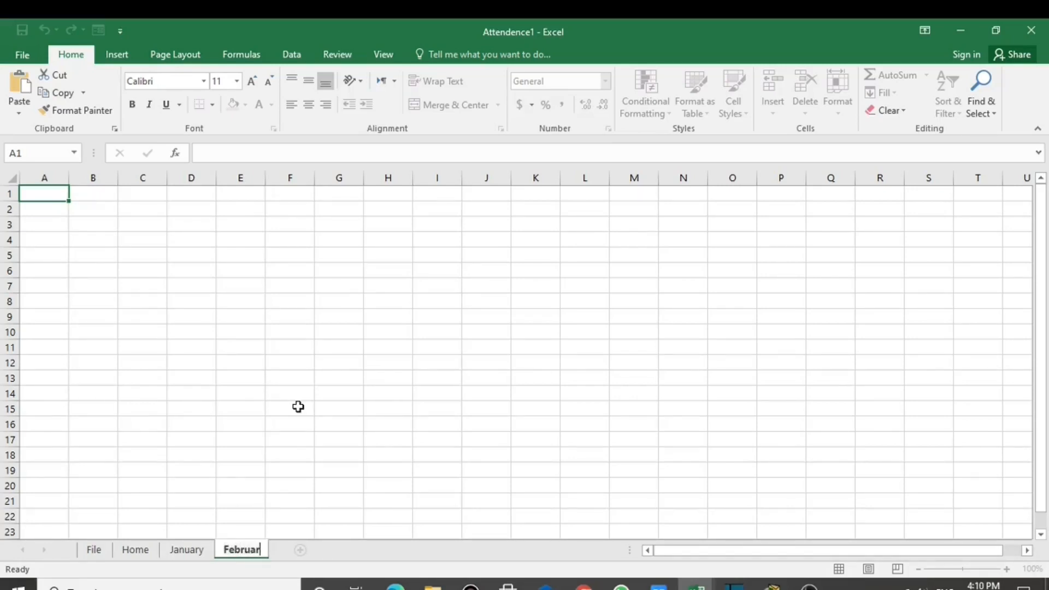
{"action": "left_click", "coordinate": [297, 406]}
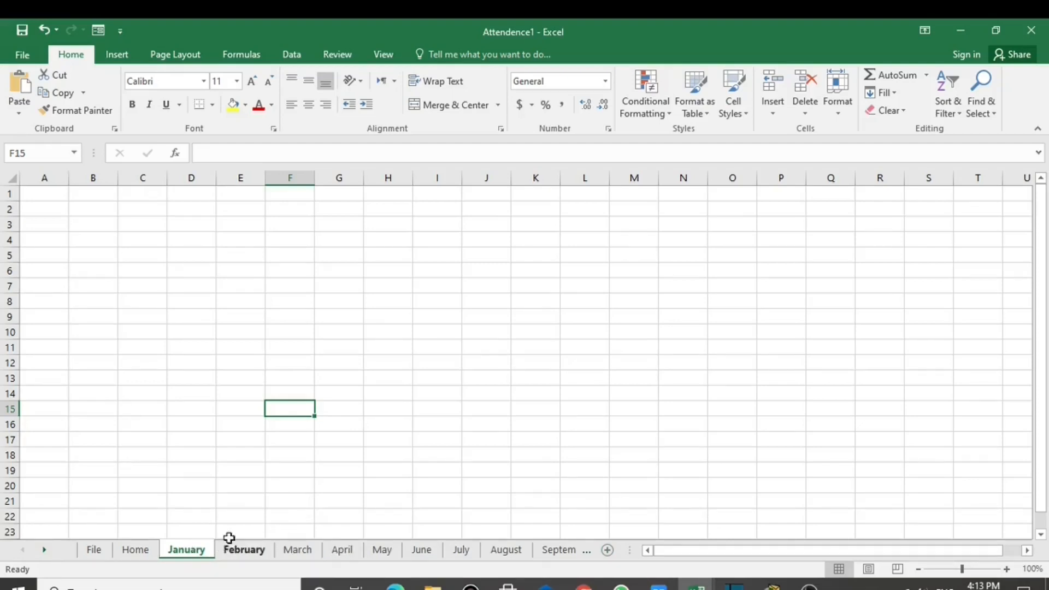
{"action": "right_click", "coordinate": [193, 552]}
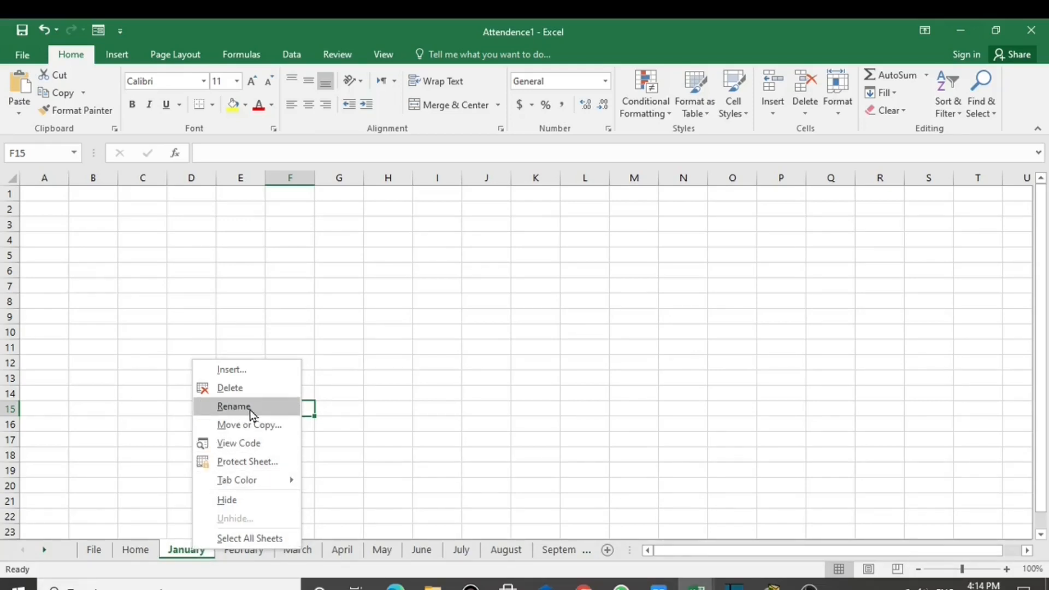
{"action": "left_click", "coordinate": [455, 391]}
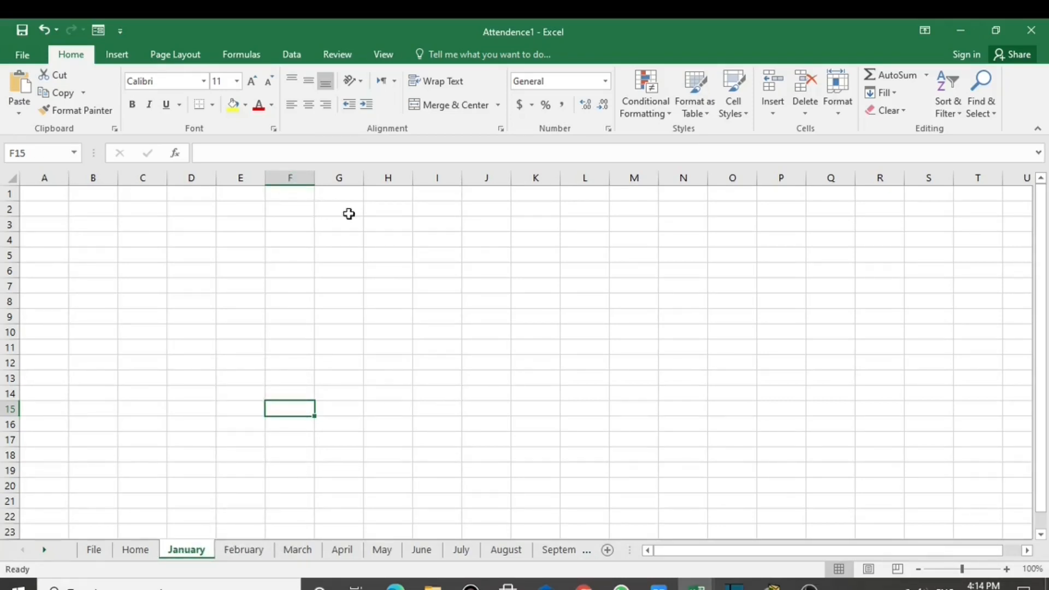
Enter the title "Softonic Software Company" in cell H2 of the January sheet
{"action": "left_click", "coordinate": [386, 210]}
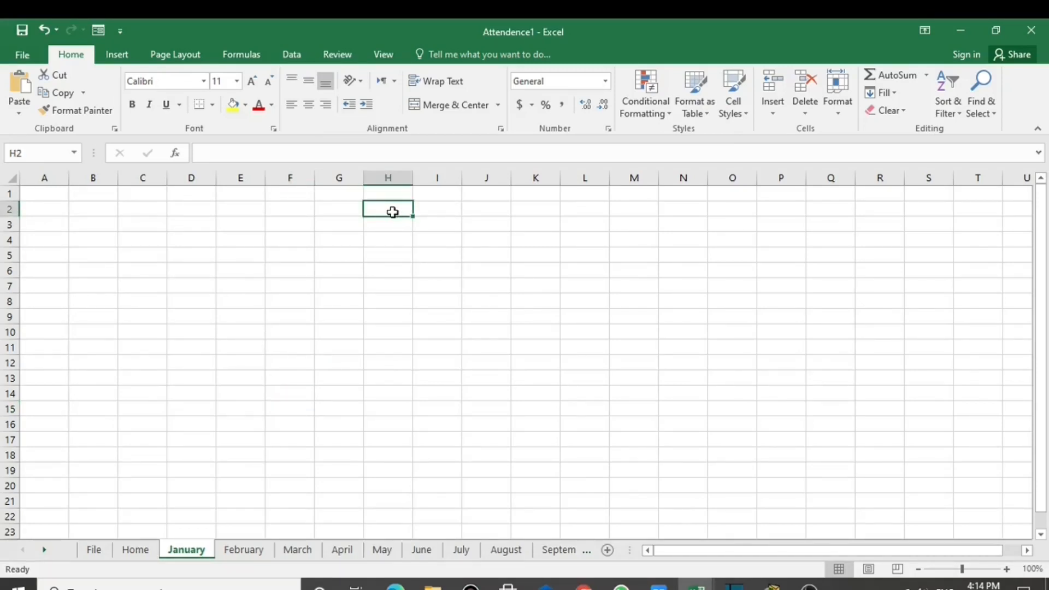
{"action": "type", "text": "Softonic Softwa"}
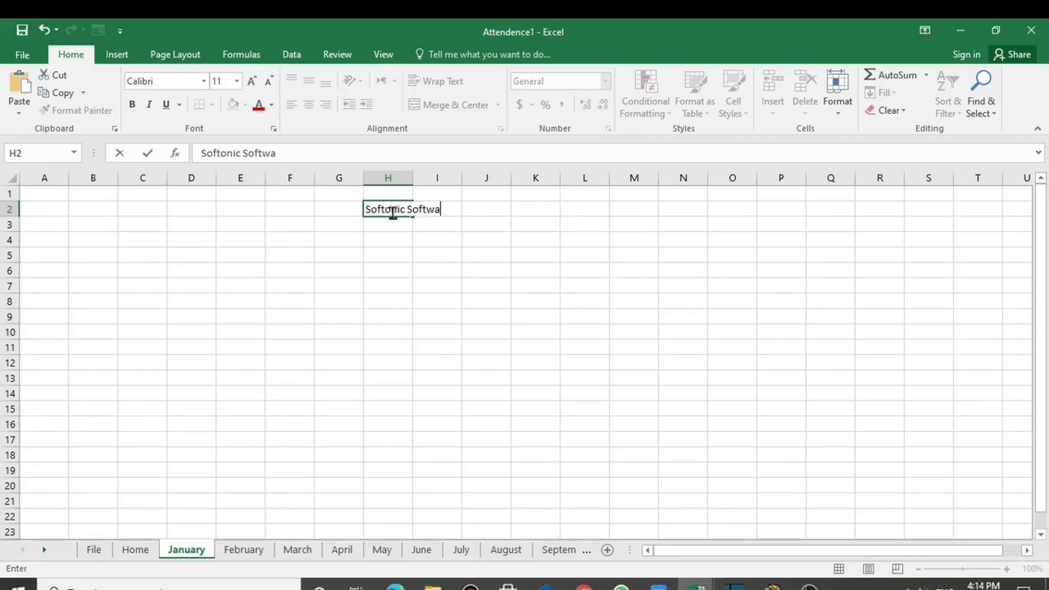
{"action": "type", "text": "re Com"}
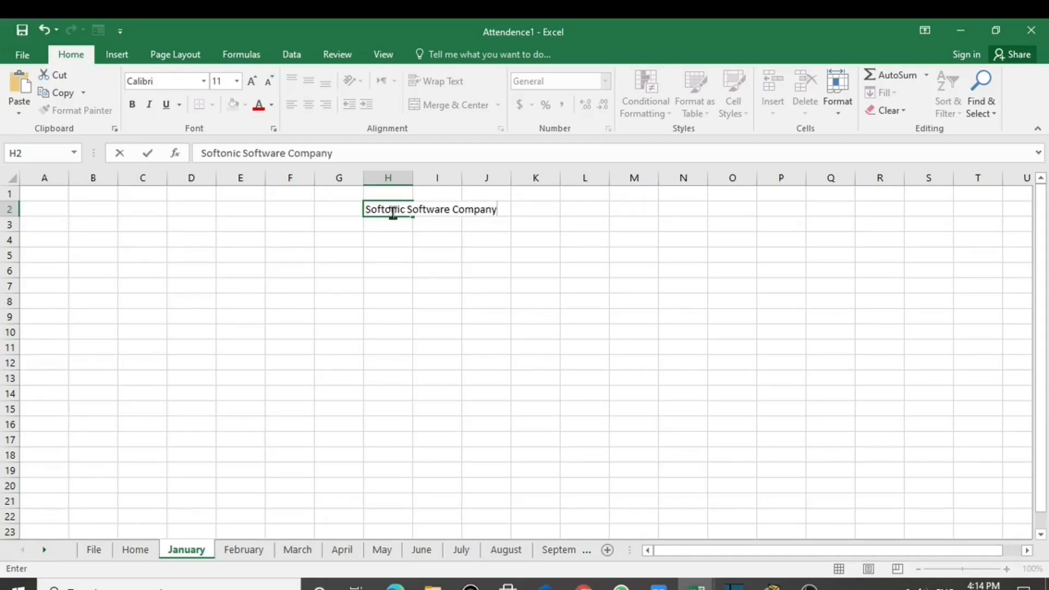
{"action": "type", "text": "pany"}
Enter the subtitle "Attendence sheet for the month of;" in cell H3 of the January sheet
{"action": "left_click", "coordinate": [403, 229]}
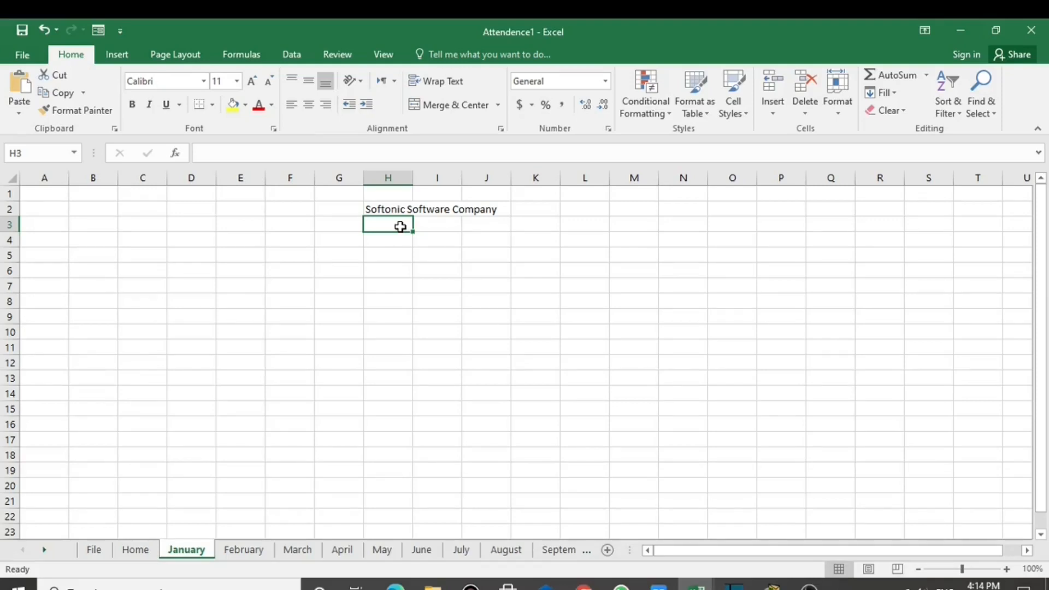
{"action": "type", "text": "Attendence sheet for yh"}
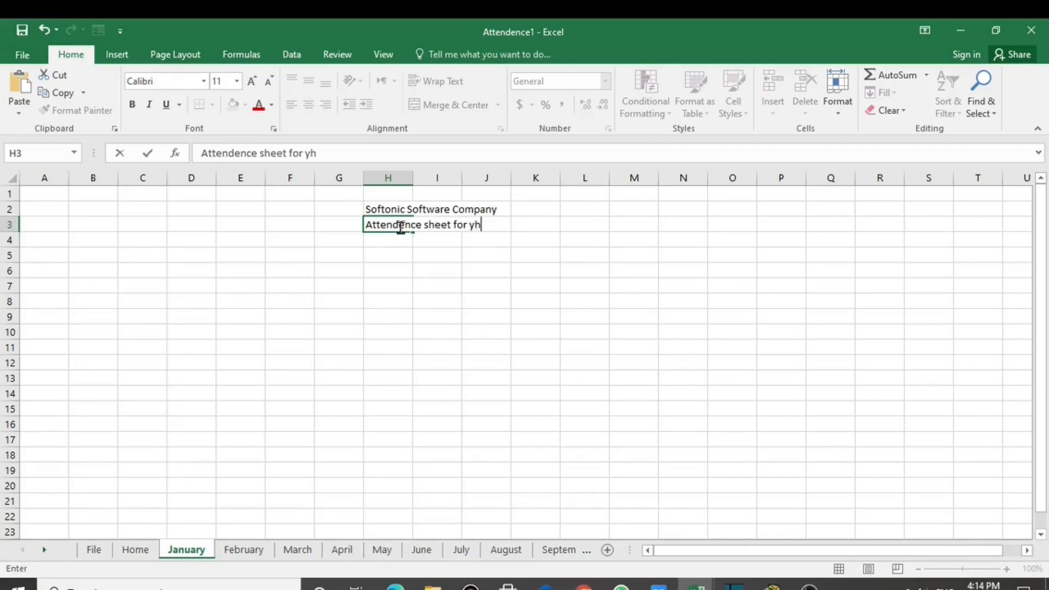
{"action": "key", "text": "BackSpace"}
{"action": "key", "text": "BackSpace"}
{"action": "type", "text": "the month of"}
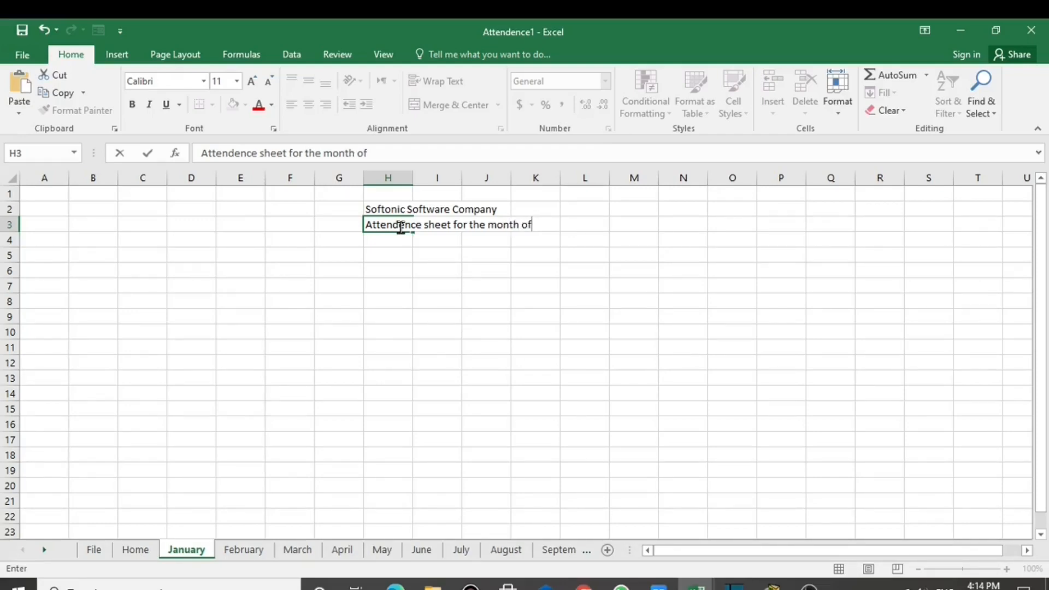
{"action": "type", "text": ";"}
{"action": "left_click", "coordinate": [435, 241]}
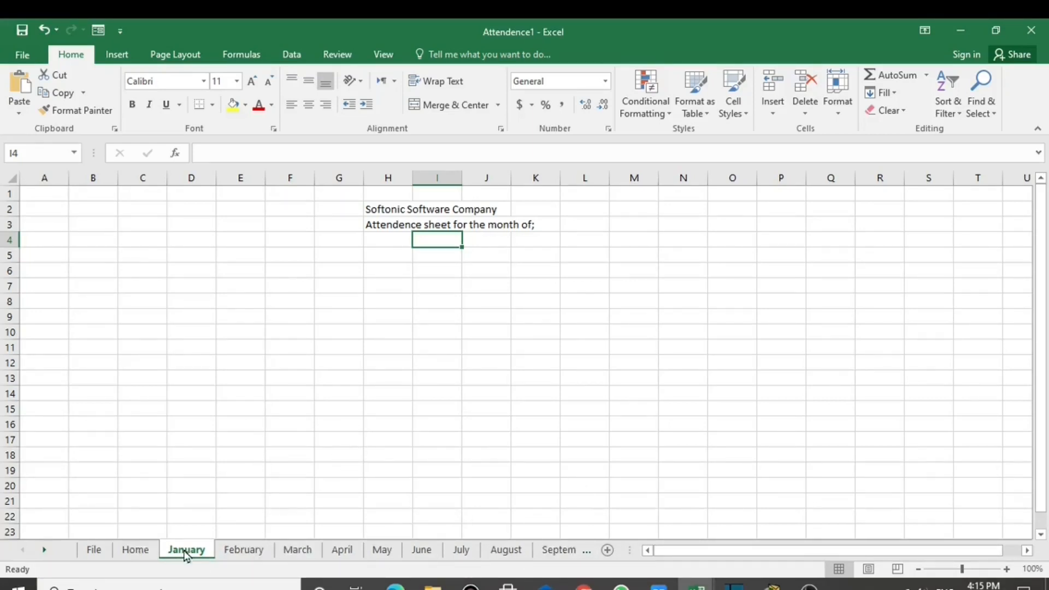
Copy the text of the sheet-name formula in cell B3 of the File sheet, leaving that cell unedited
{"action": "left_click", "coordinate": [98, 551]}
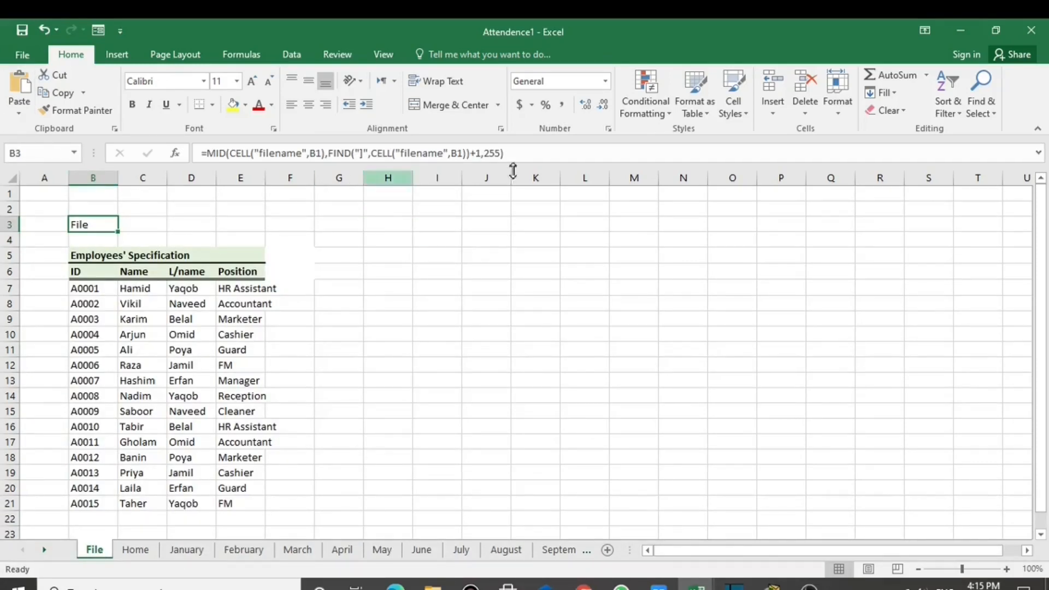
{"action": "left_click_drag", "start_coordinate": [534, 154], "coordinate": [198, 149]}
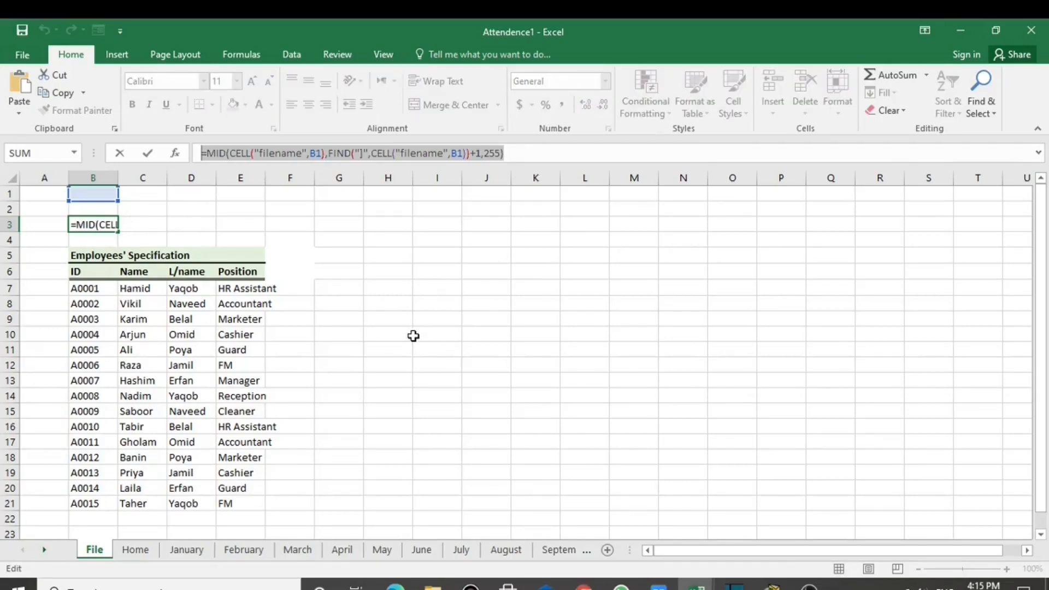
{"action": "key", "text": "ctrl+c"}
{"action": "key", "text": "Escape"}
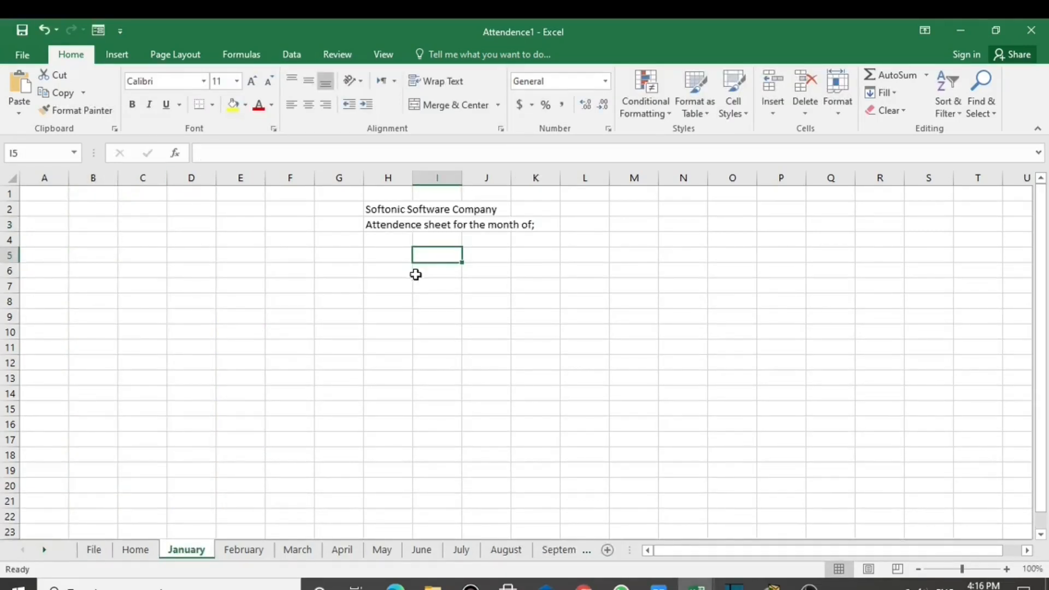
Paste the copied sheet-name formula into cell I5 of the January sheet
{"action": "key", "text": "ctrl+v"}
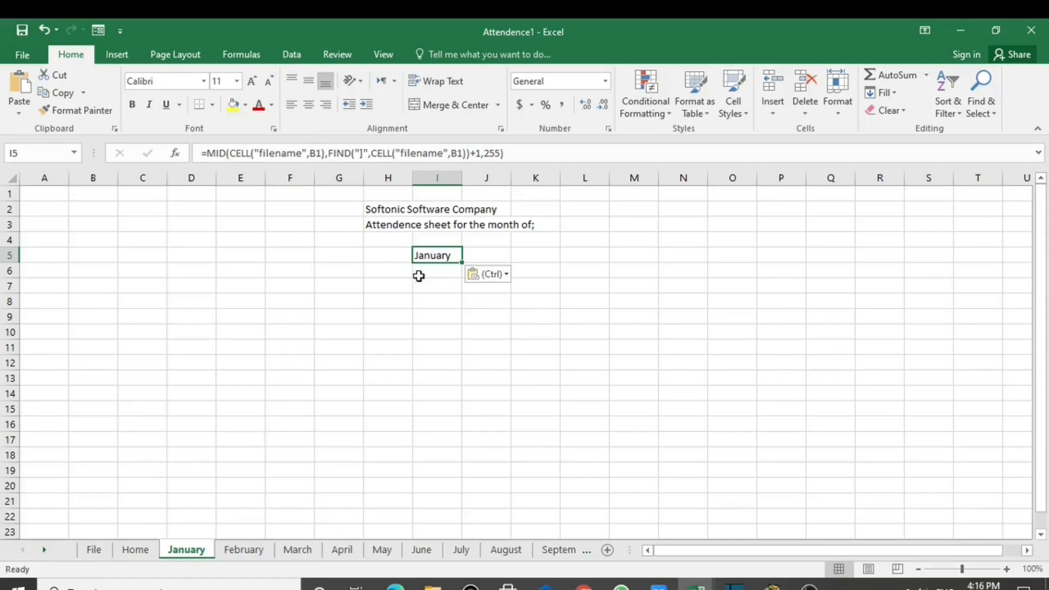
{"action": "left_click", "coordinate": [594, 318]}
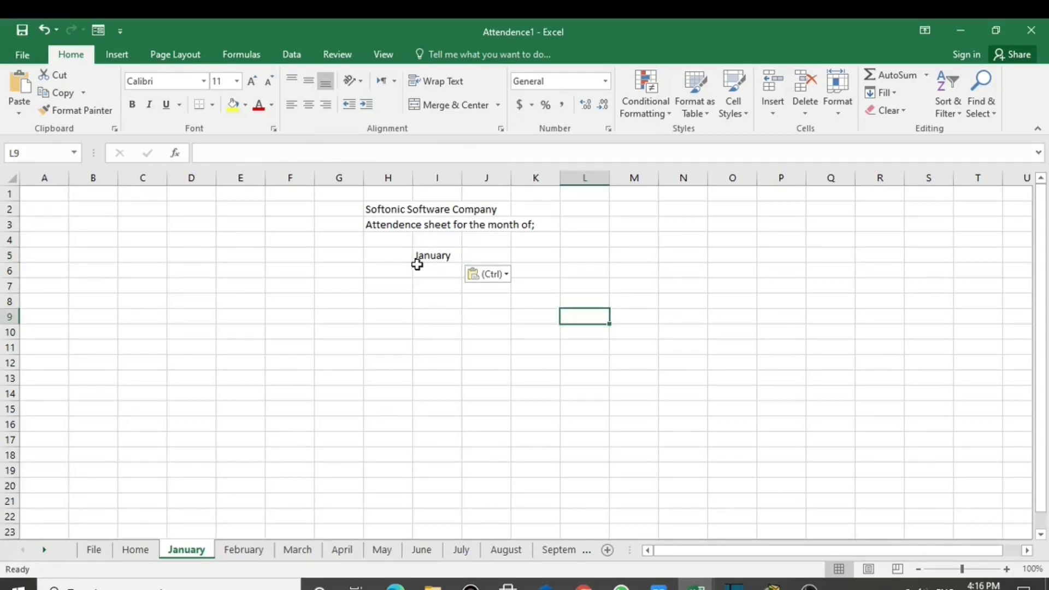
{"action": "left_click", "coordinate": [433, 255]}
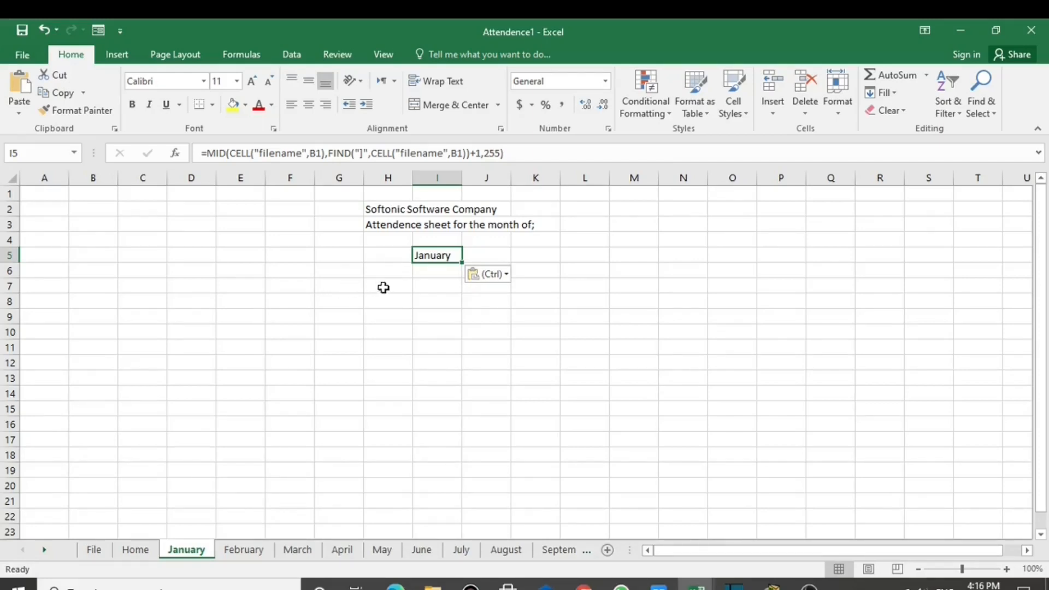
{"action": "left_click", "coordinate": [341, 285]}
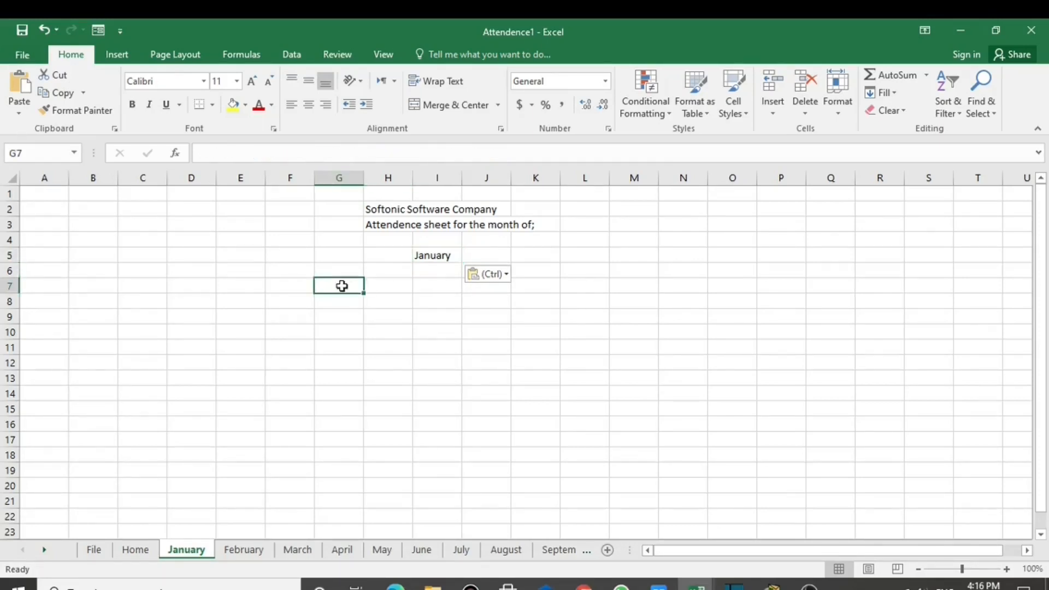
{"action": "left_click", "coordinate": [543, 289]}
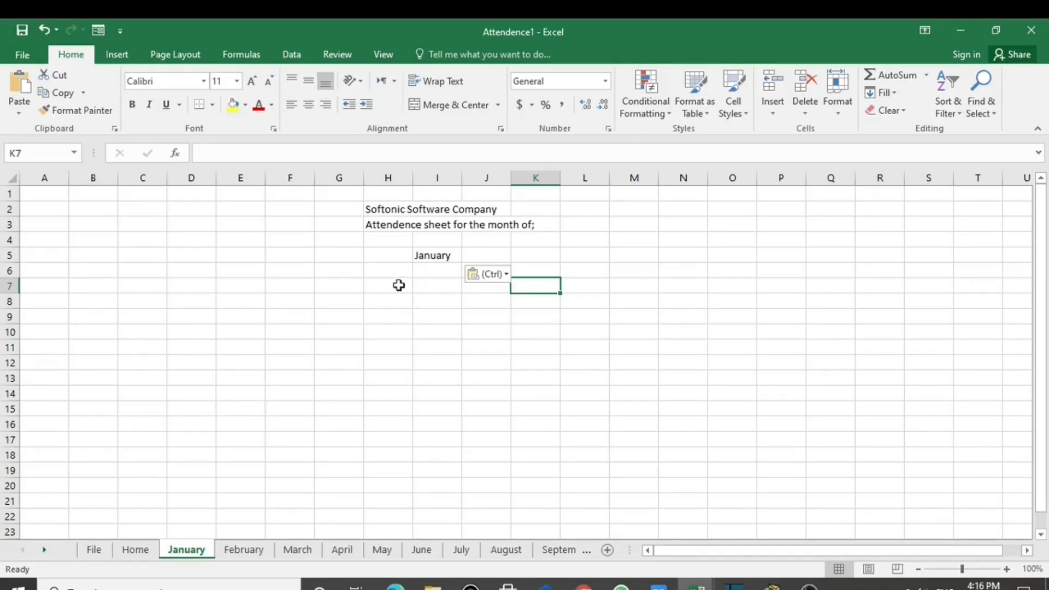
Enter the formula =DATEVALUE("1"&I5) in cell H7 to produce the month's first date
{"action": "left_click", "coordinate": [380, 286]}
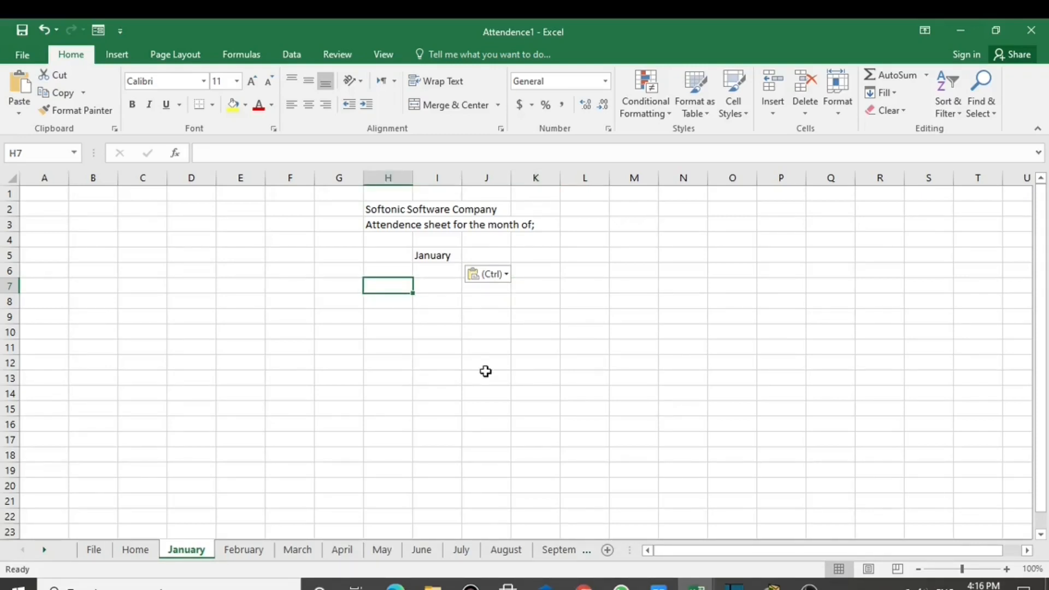
{"action": "type", "text": "="}
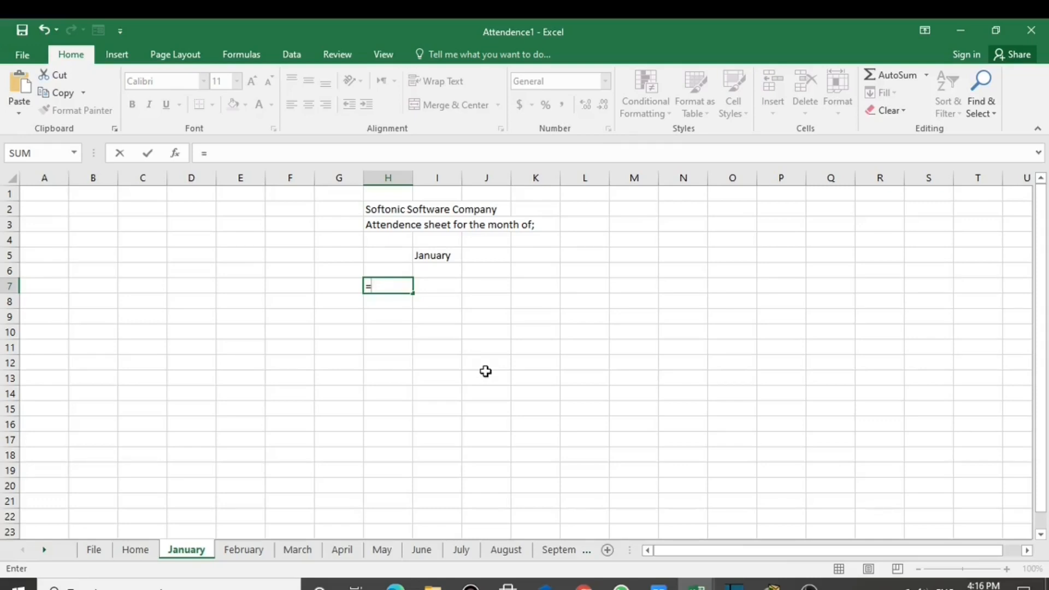
{"action": "type", "text": "dat"}
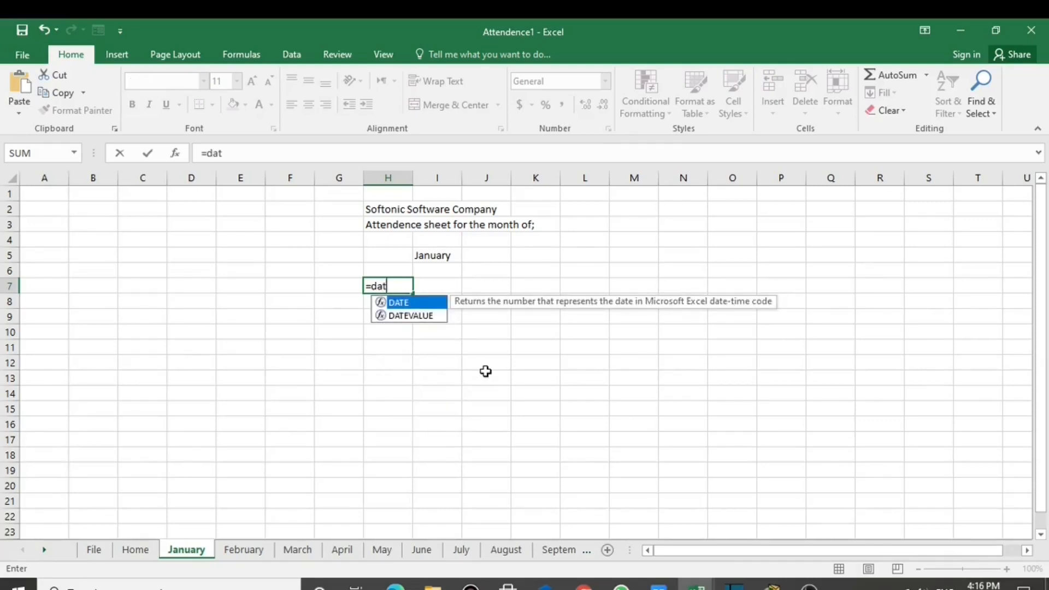
{"action": "key", "text": "Down"}
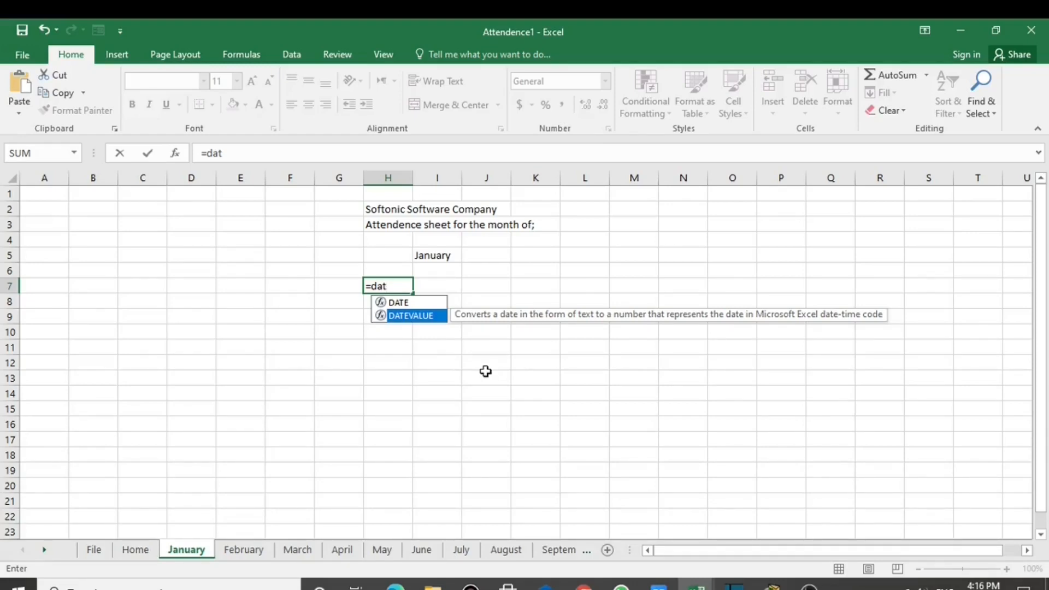
{"action": "key", "text": "Tab"}
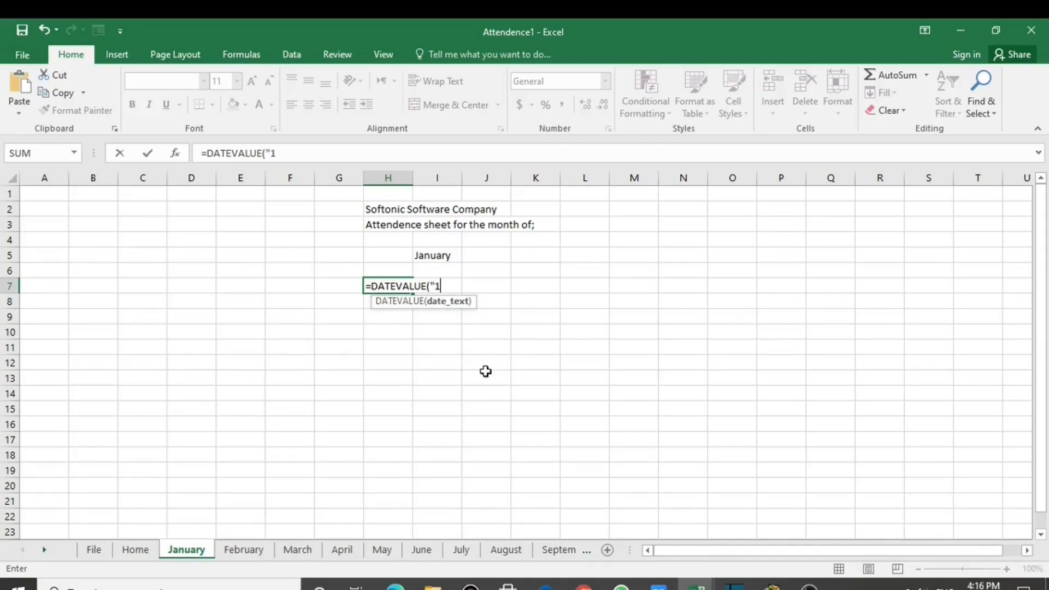
{"action": "type", "text": "\"1\",&"}
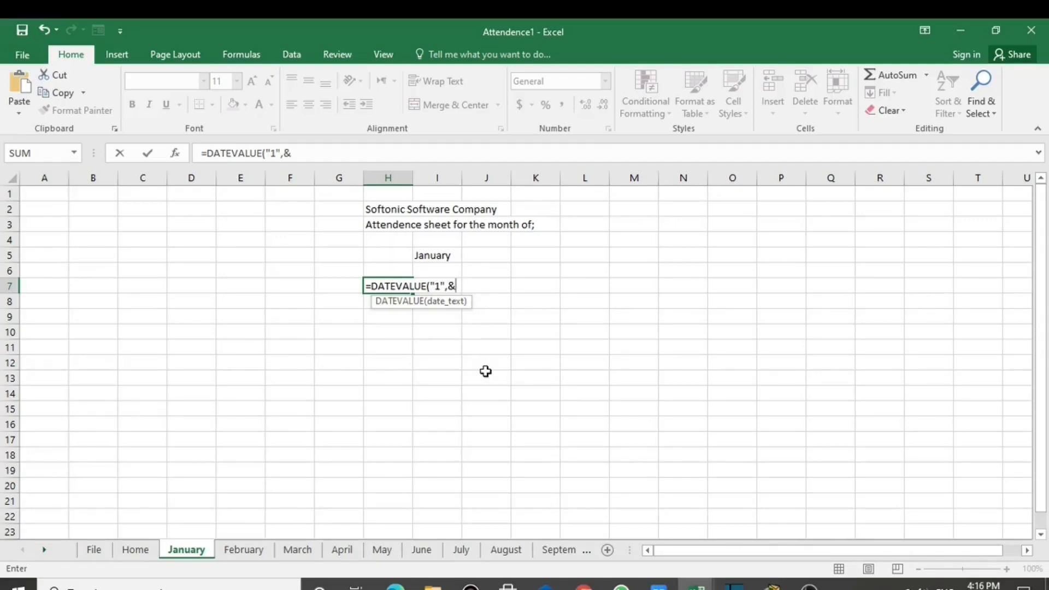
{"action": "left_click", "coordinate": [434, 258]}
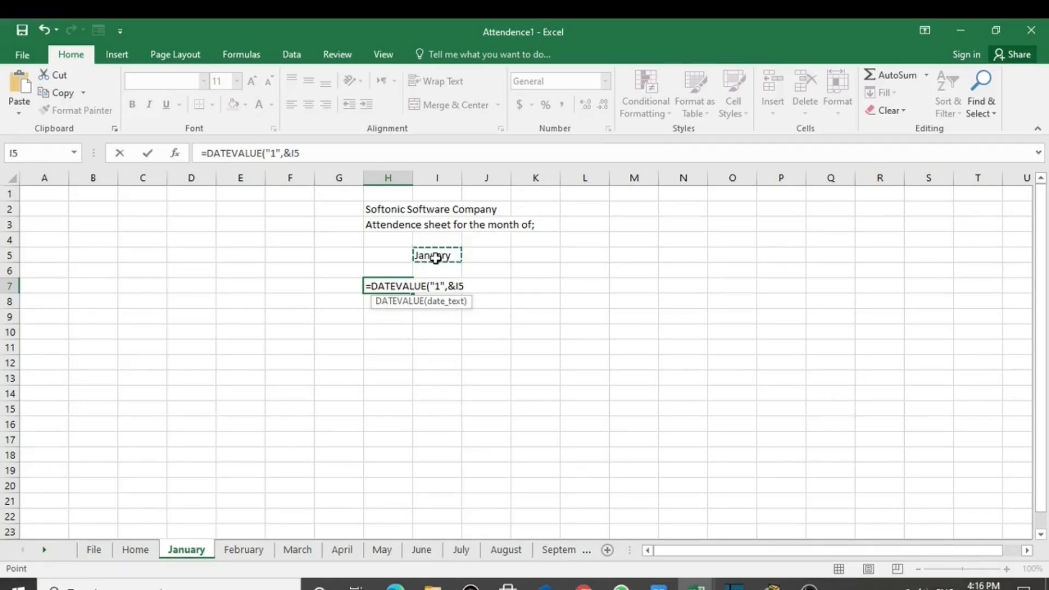
{"action": "key", "text": "Return"}
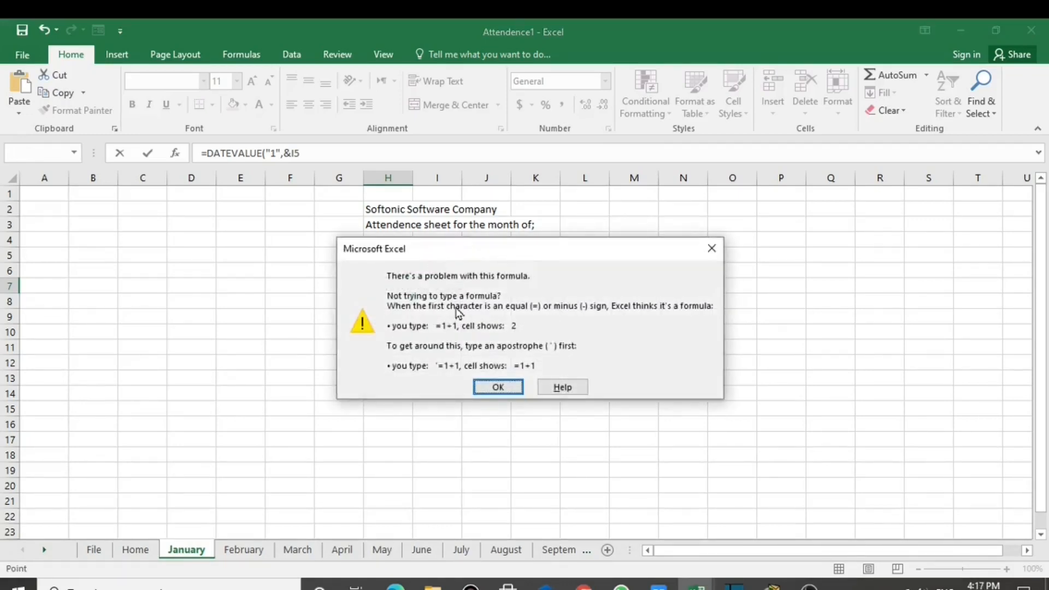
{"action": "left_click", "coordinate": [495, 389]}
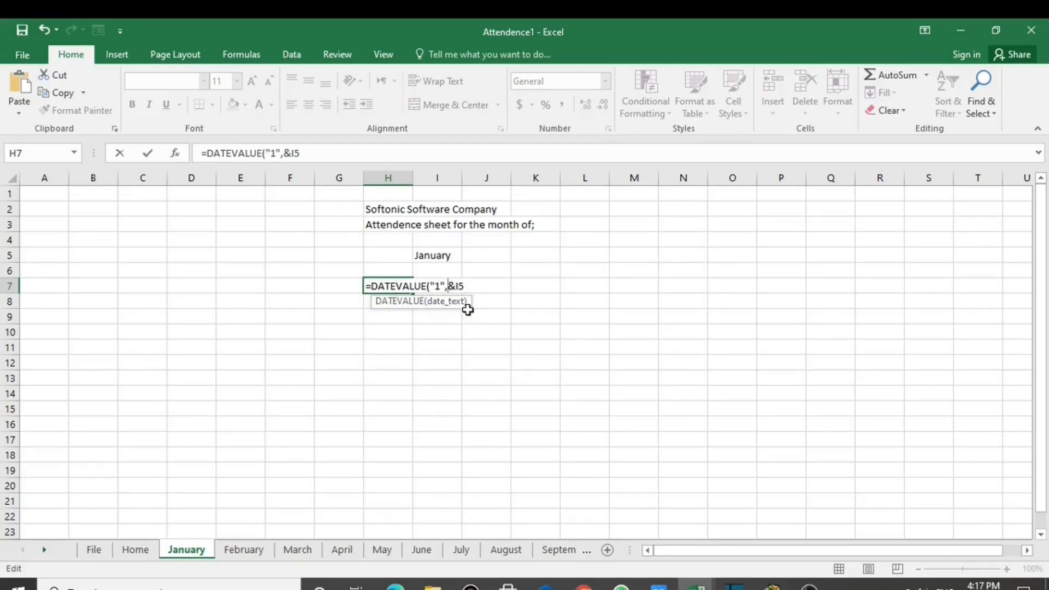
{"action": "key", "text": "BackSpace"}
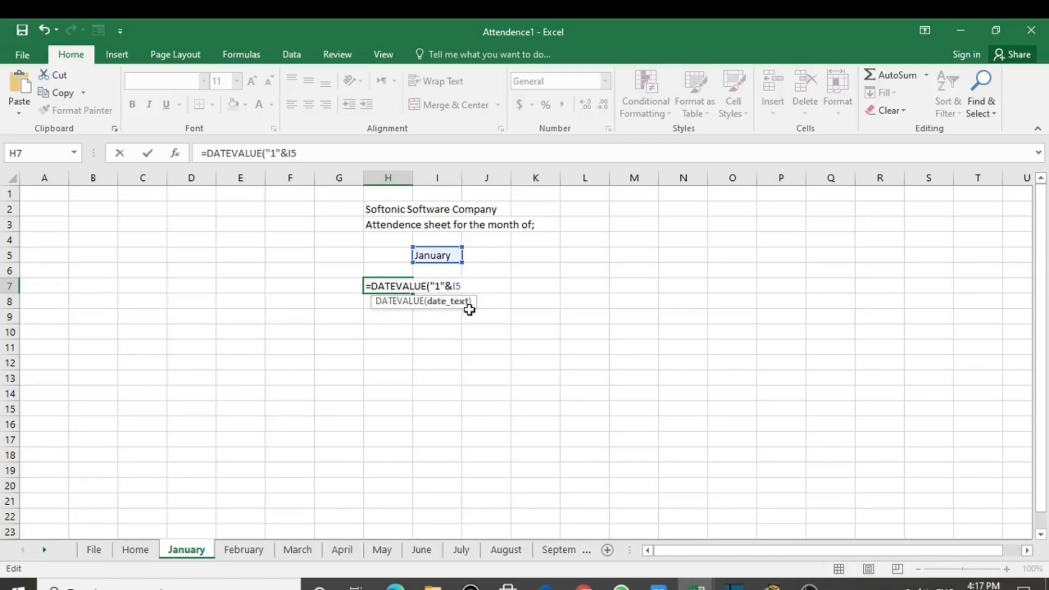
{"action": "key", "text": "Return"}
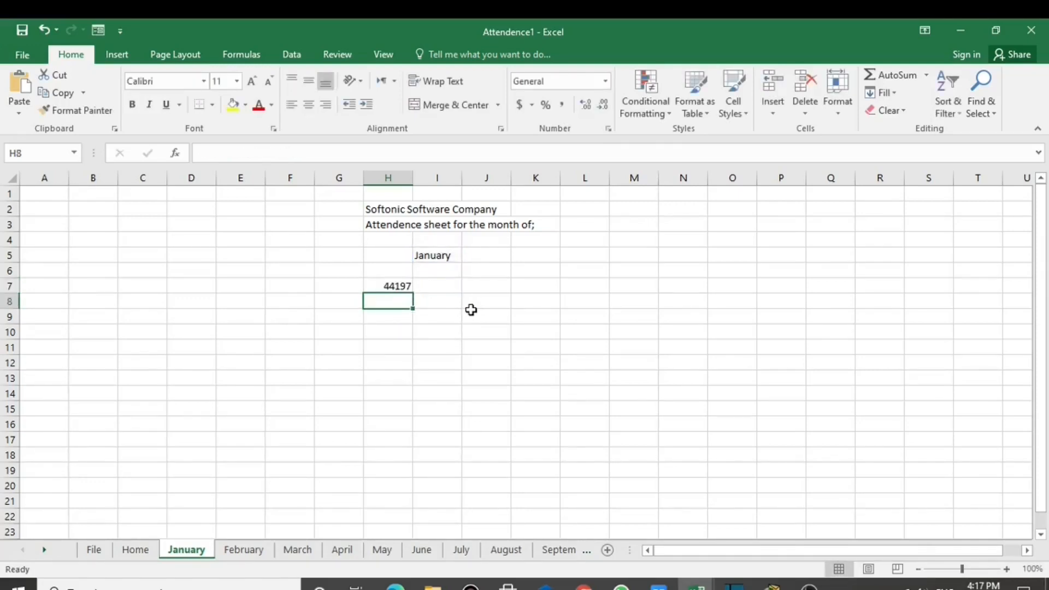
Format the start date in cell H7 as Short Date
{"action": "left_click", "coordinate": [405, 284]}
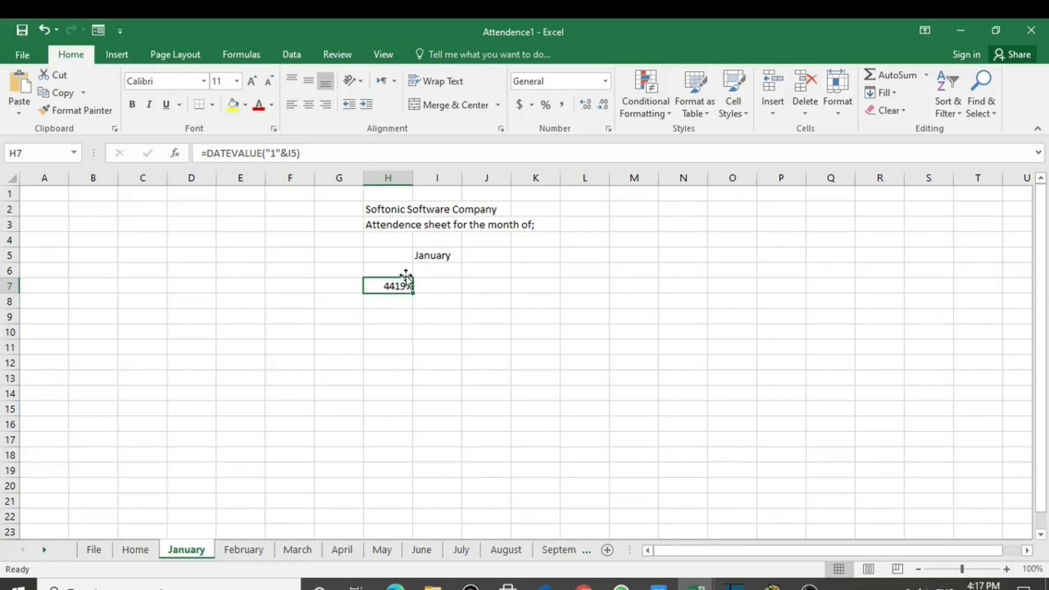
{"action": "left_click", "coordinate": [605, 83]}
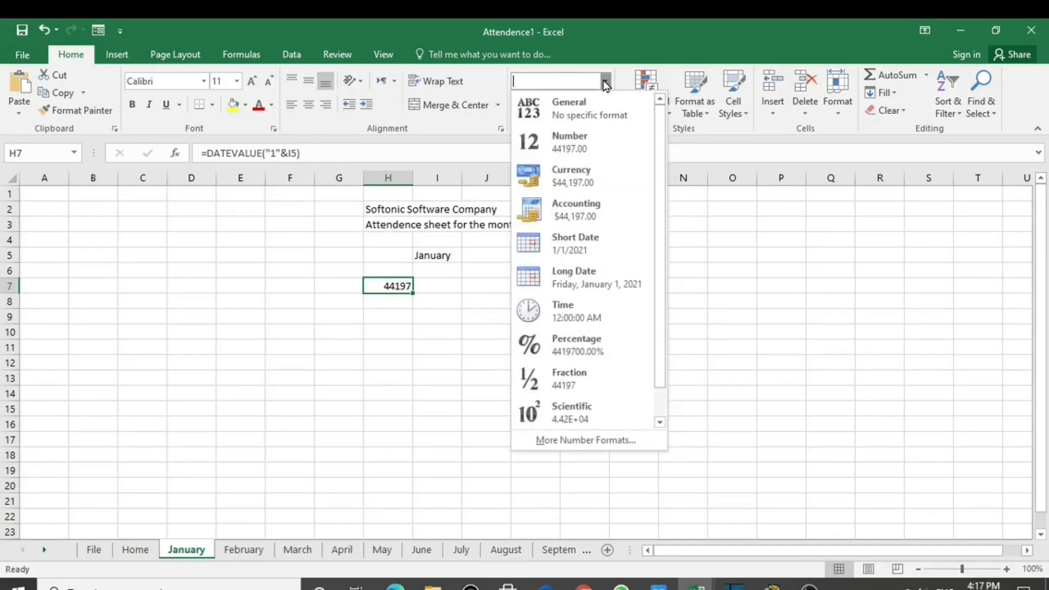
{"action": "left_click", "coordinate": [604, 248]}
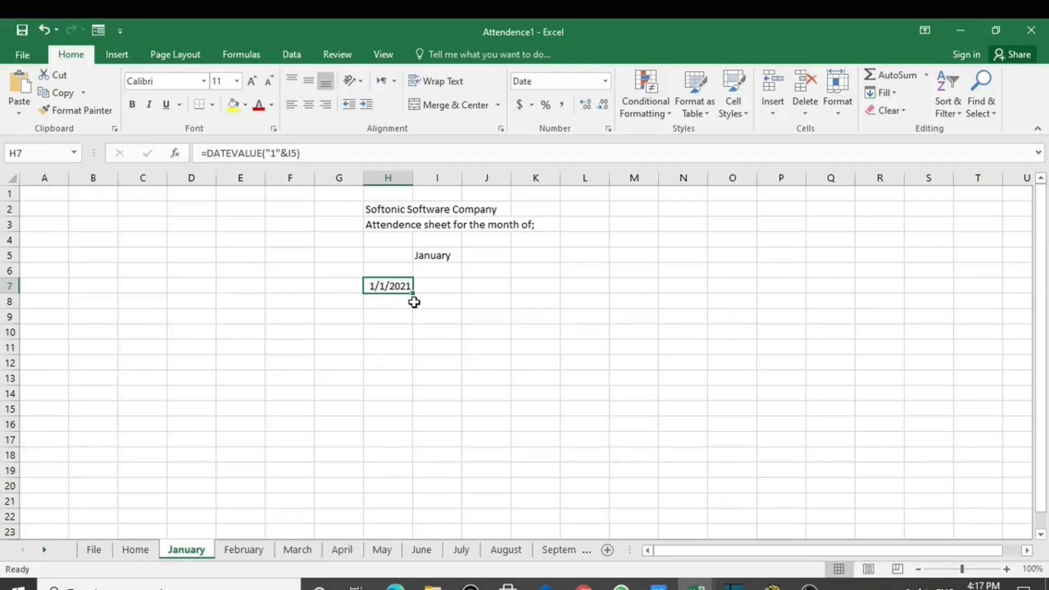
Enter the formula =EOMONTH(H7,0) in cell J7 to produce the month's last date
{"action": "left_click", "coordinate": [488, 290]}
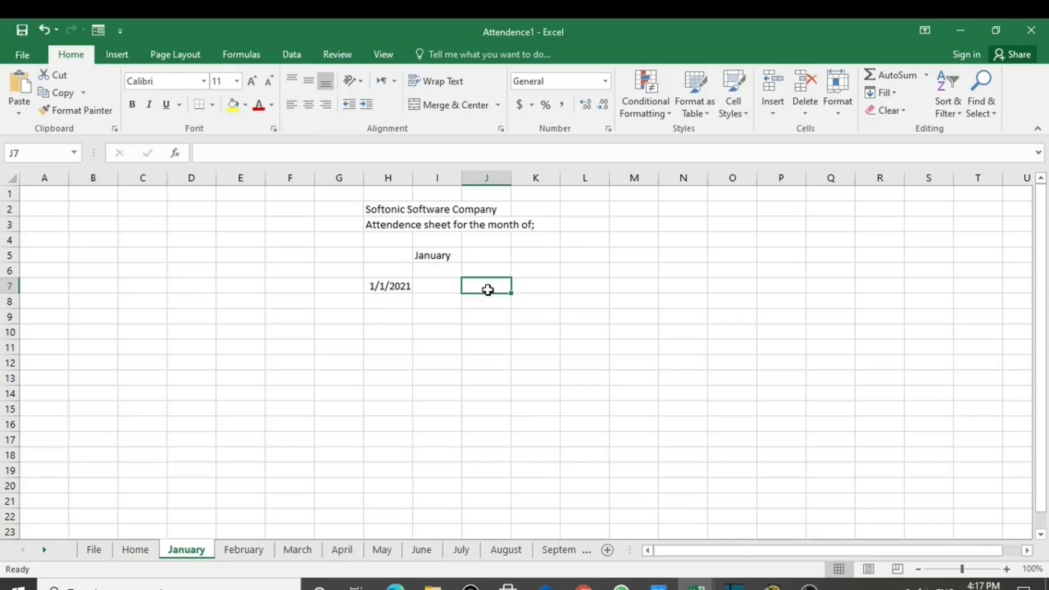
{"action": "type", "text": "="}
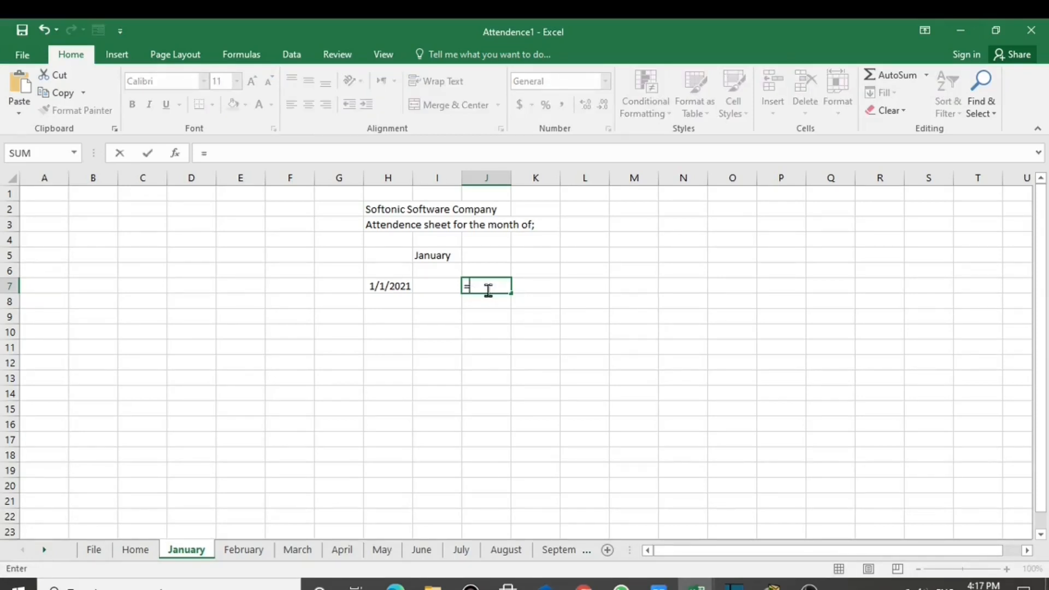
{"action": "type", "text": "eo"}
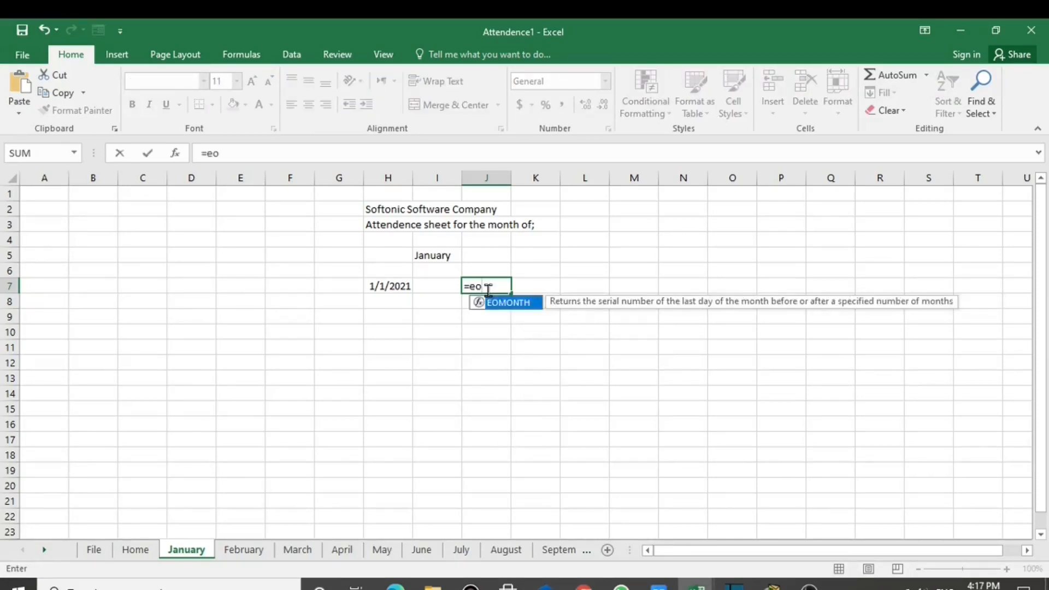
{"action": "key", "text": "Tab"}
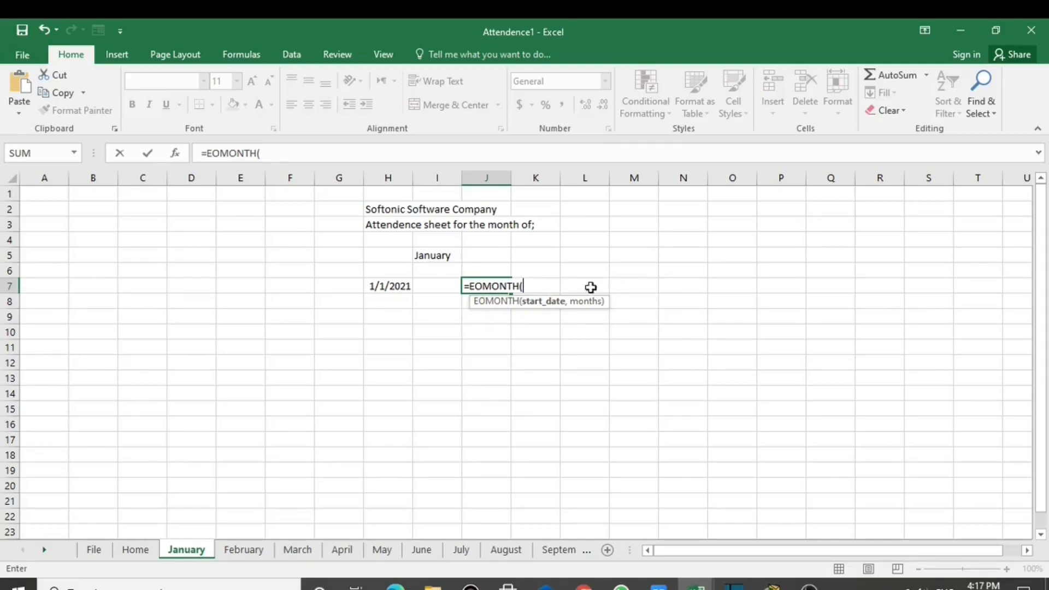
{"action": "left_click", "coordinate": [389, 287]}
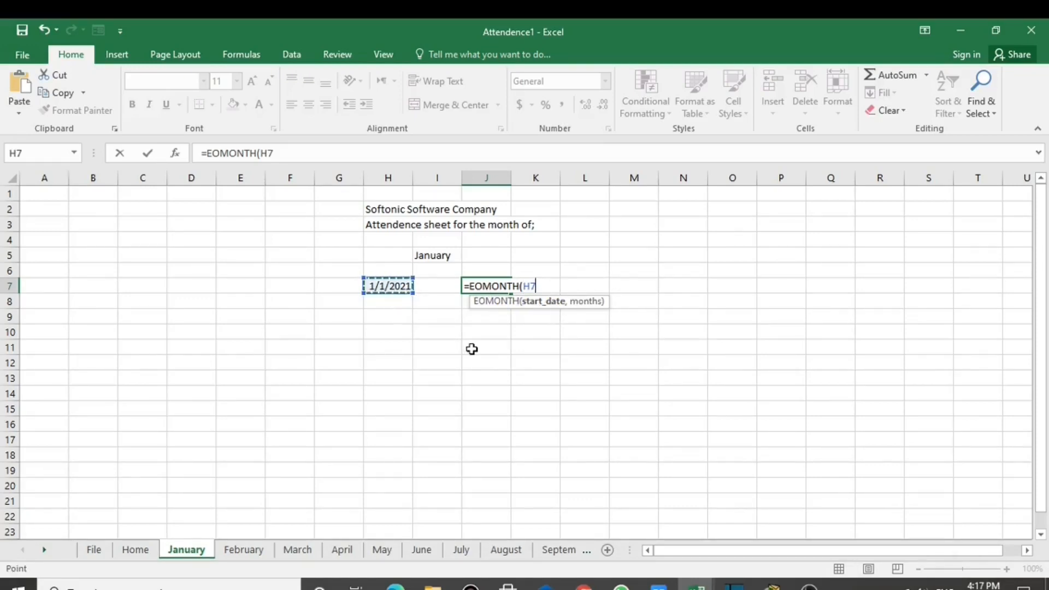
{"action": "type", "text": ",0"}
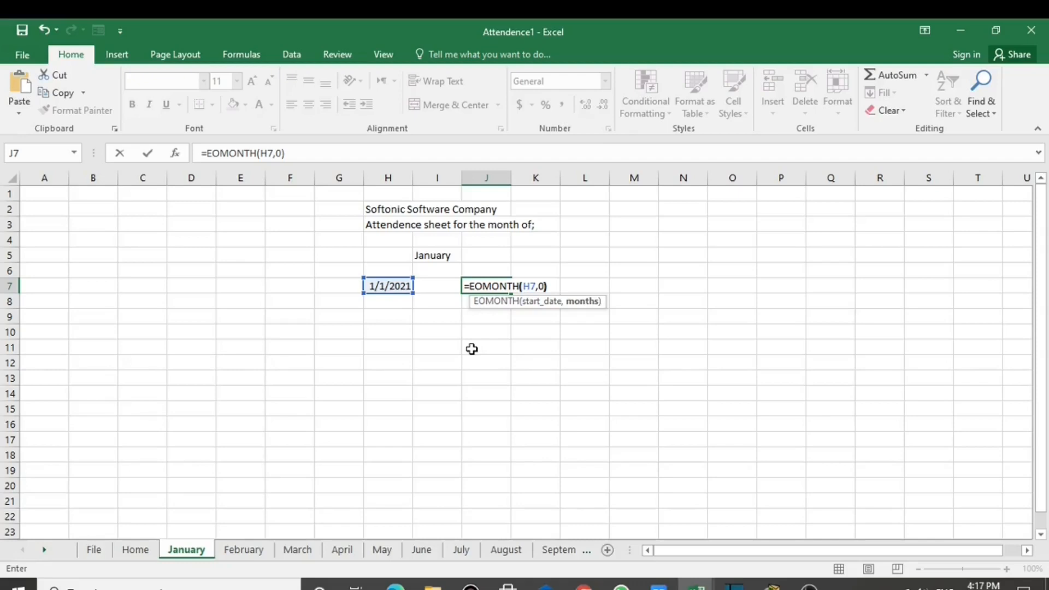
{"action": "key", "text": "Return"}
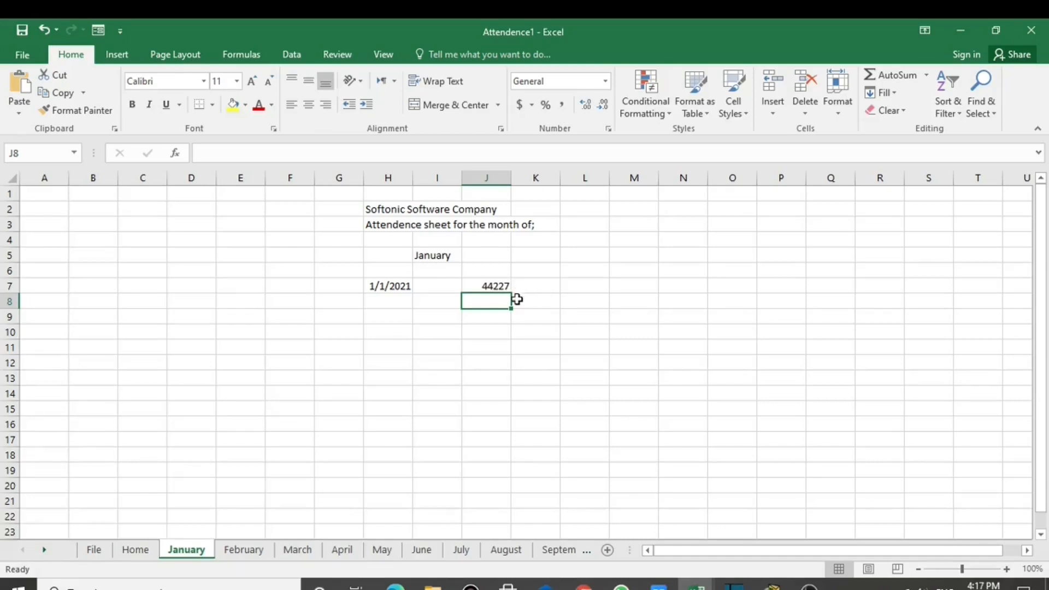
Copy the date formatting of H7 onto J7 and autofit the width of column J
{"action": "left_click", "coordinate": [390, 286]}
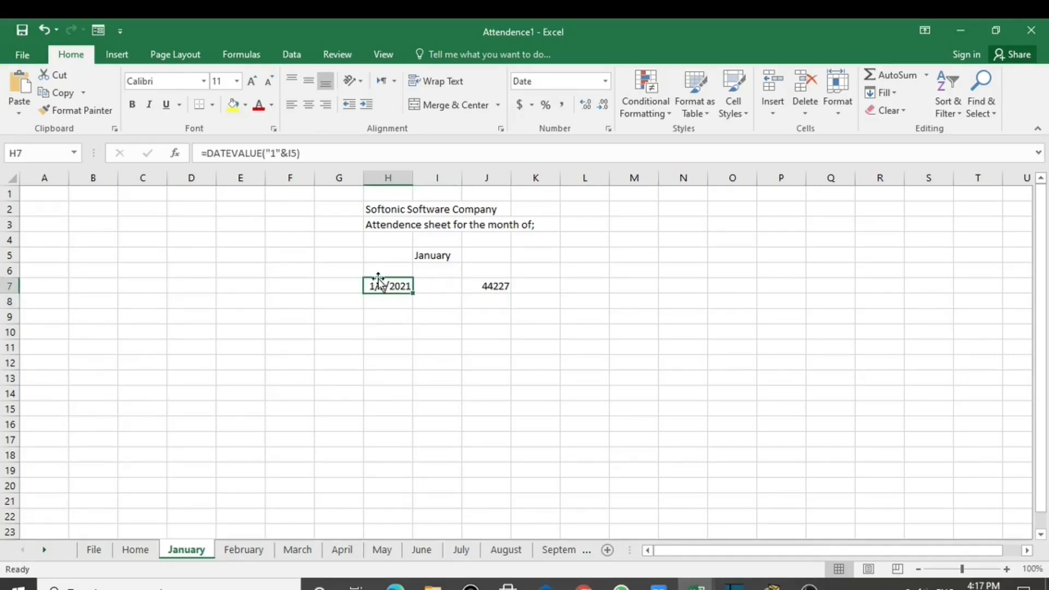
{"action": "left_click", "coordinate": [89, 114]}
{"action": "left_click", "coordinate": [489, 286]}
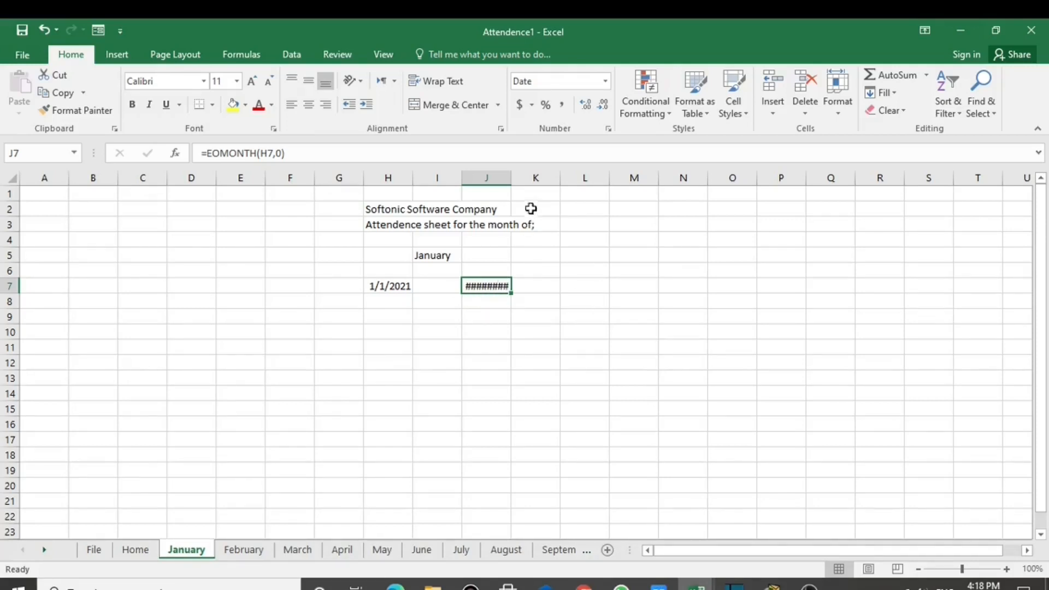
{"action": "double_click", "coordinate": [509, 177]}
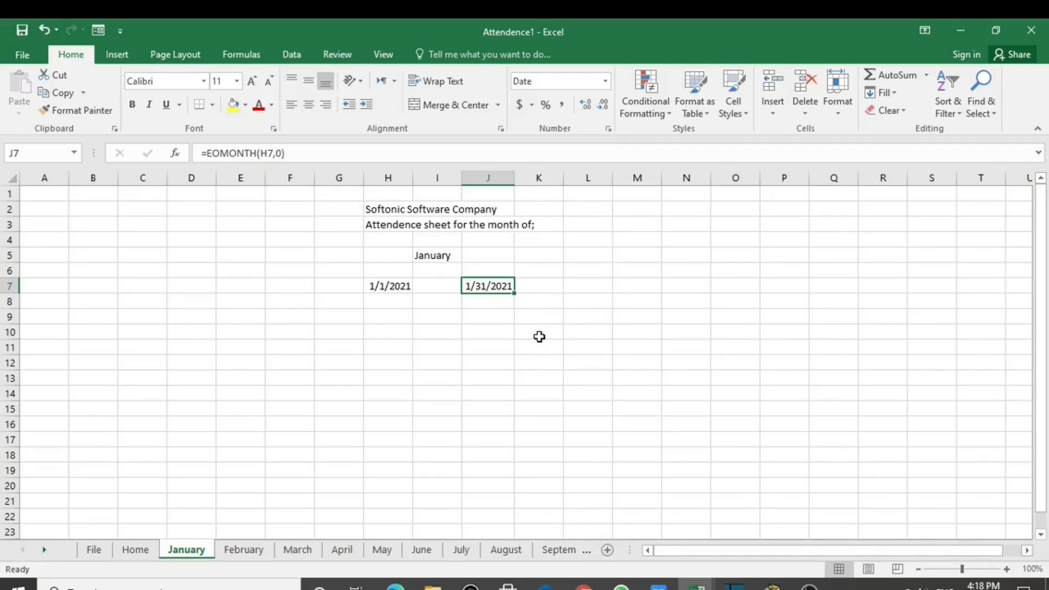
Enter the word "to" in cell I7 between the start and end dates
{"action": "left_click", "coordinate": [448, 288]}
{"action": "type", "text": "to"}
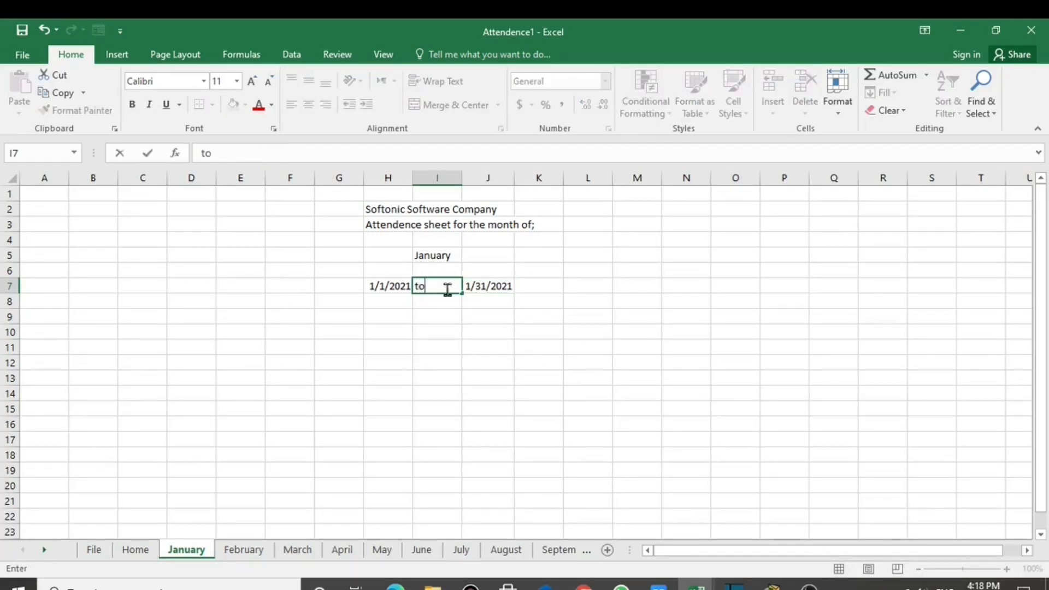
{"action": "left_click", "coordinate": [529, 361]}
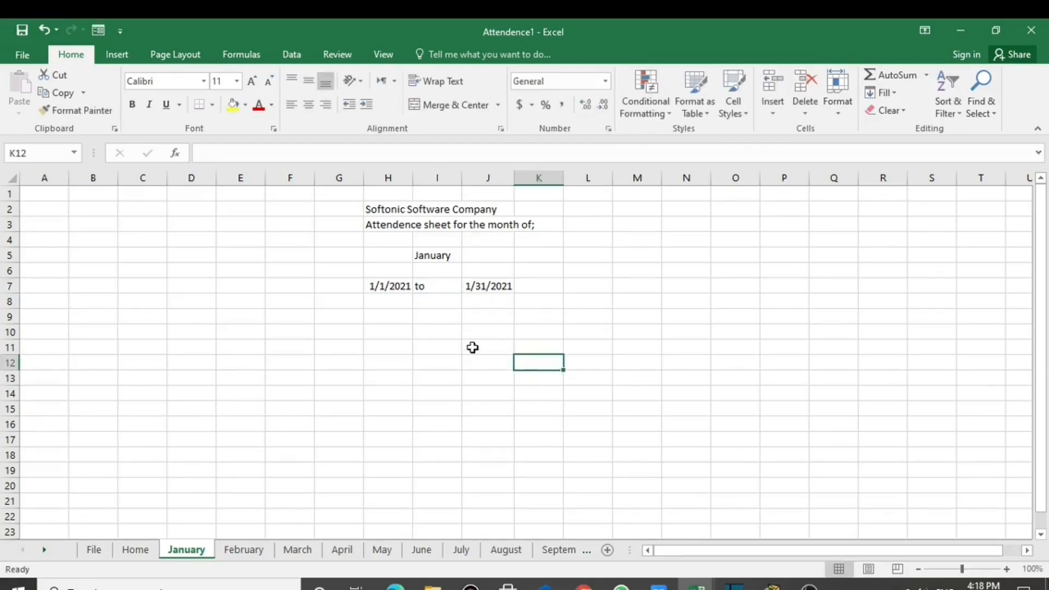
{"action": "left_click", "coordinate": [437, 257]}
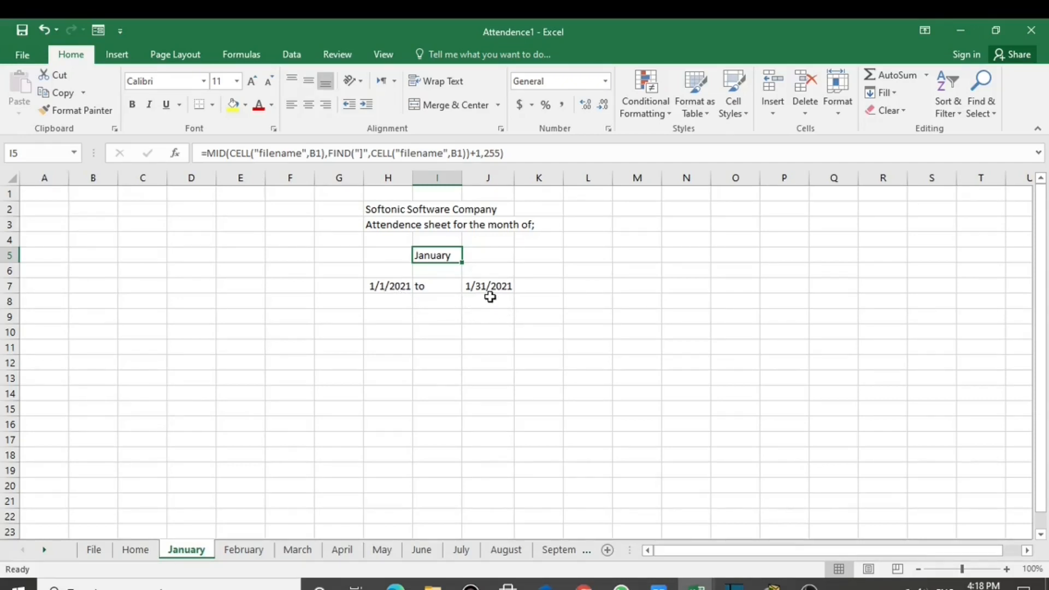
{"action": "left_click", "coordinate": [439, 286]}
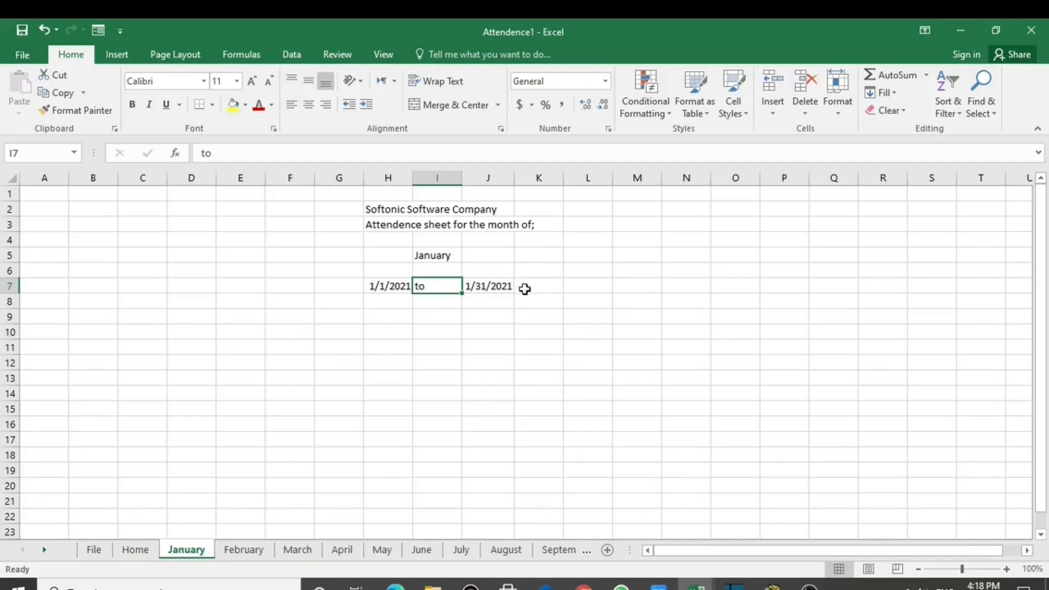
Center the contents of cells H7:J7 horizontally and align them to the middle vertically
{"action": "left_click_drag", "start_coordinate": [507, 284], "coordinate": [403, 287]}
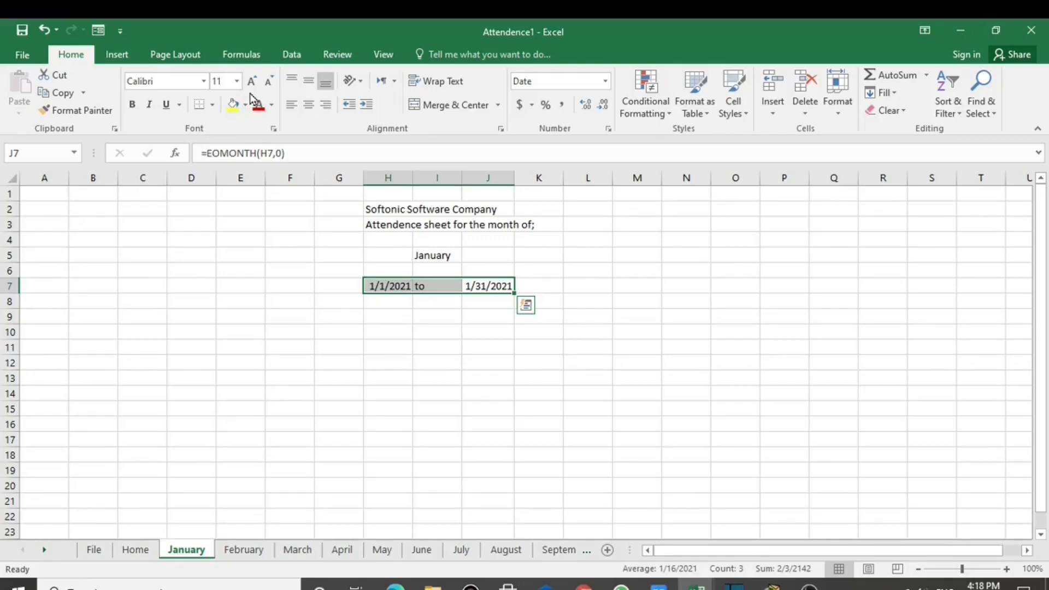
{"action": "left_click", "coordinate": [309, 105]}
{"action": "left_click", "coordinate": [308, 81]}
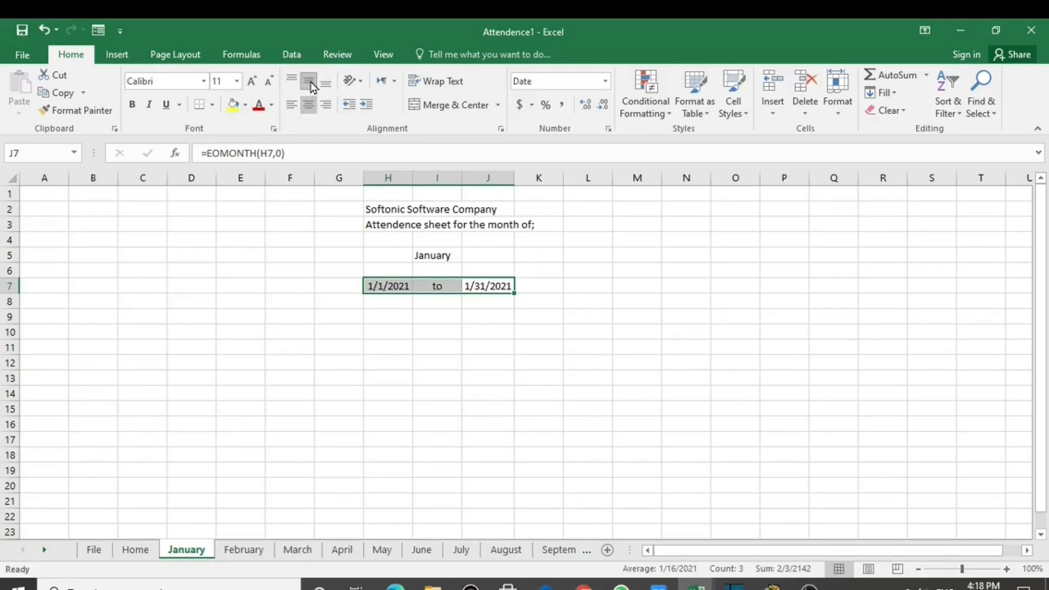
Italicize the date range in cells H7:J7
{"action": "left_click", "coordinate": [148, 104]}
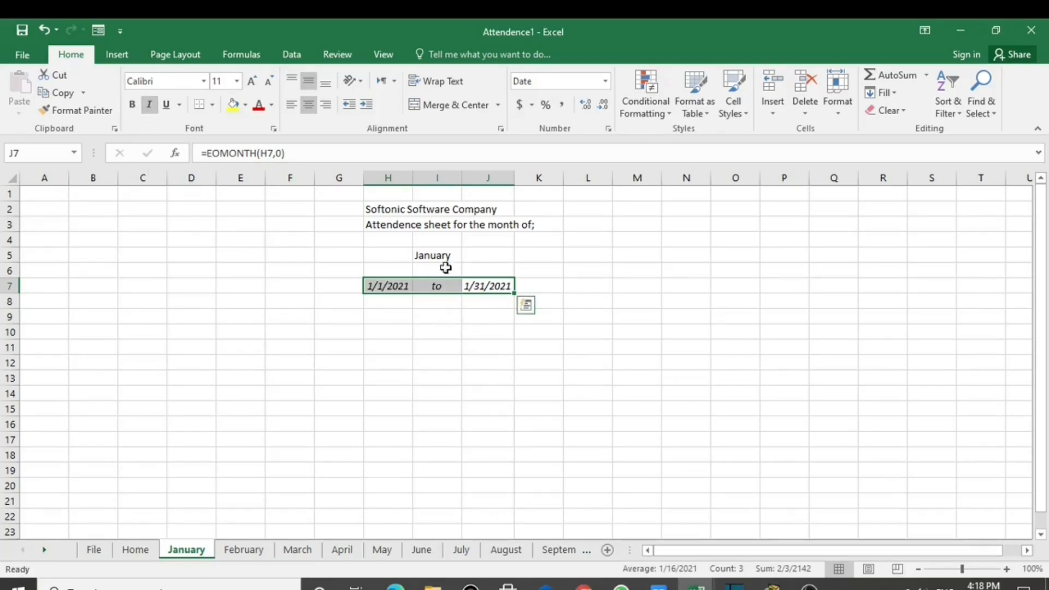
Format the company name in H2 as Times New Roman, size 26
{"action": "left_click", "coordinate": [385, 209]}
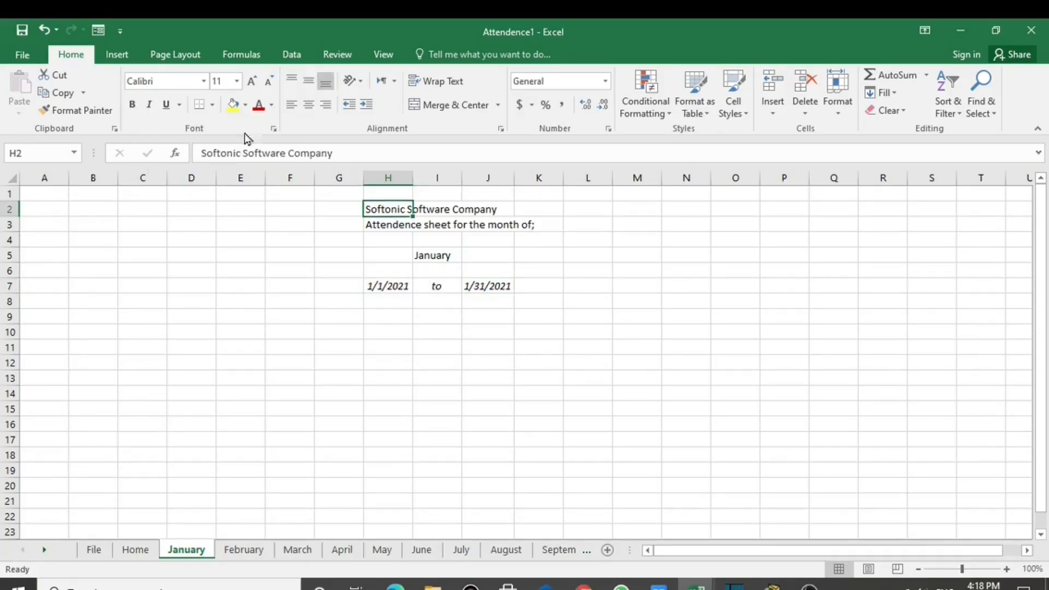
{"action": "left_click", "coordinate": [251, 82]}
{"action": "left_click", "coordinate": [251, 82]}
{"action": "left_click", "coordinate": [251, 82]}
{"action": "left_click", "coordinate": [251, 82]}
{"action": "left_click", "coordinate": [251, 82]}
{"action": "left_click", "coordinate": [252, 82]}
{"action": "left_click", "coordinate": [251, 83]}
{"action": "left_click", "coordinate": [178, 82]}
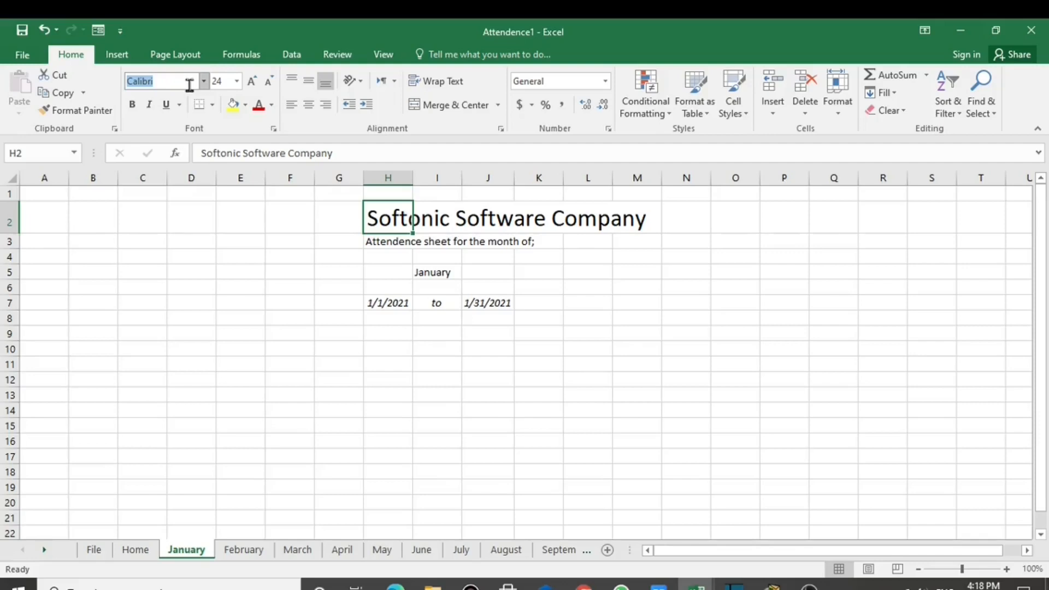
{"action": "type", "text": "Times New Roma"}
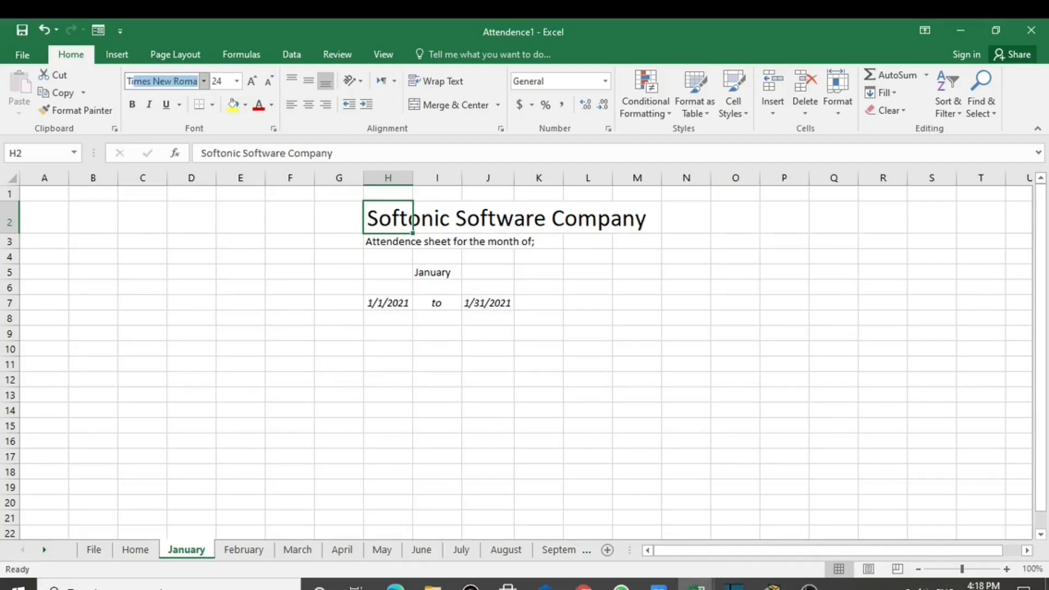
{"action": "key", "text": "Return"}
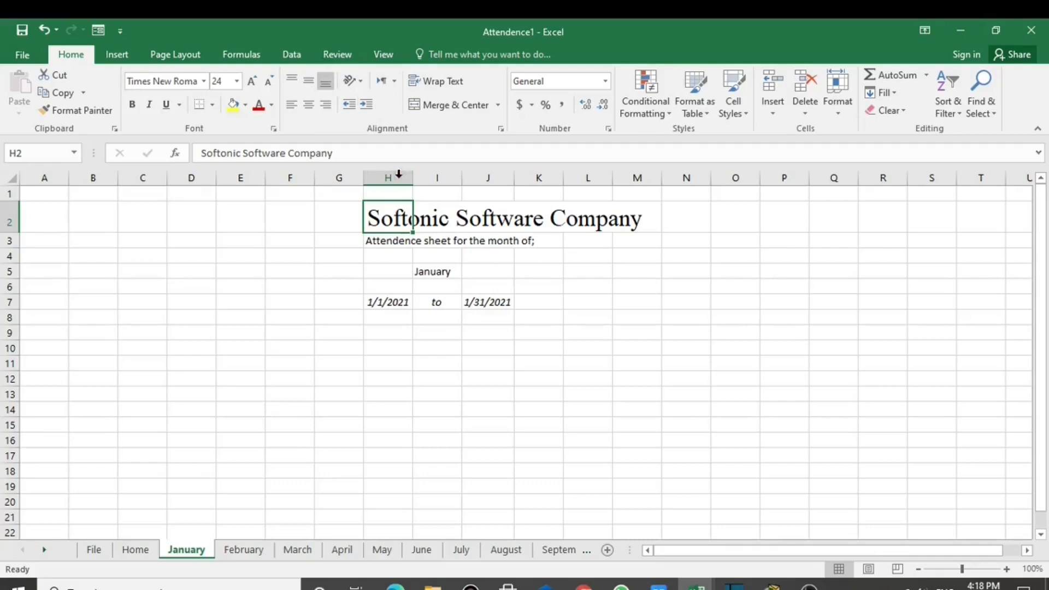
{"action": "left_click", "coordinate": [254, 87]}
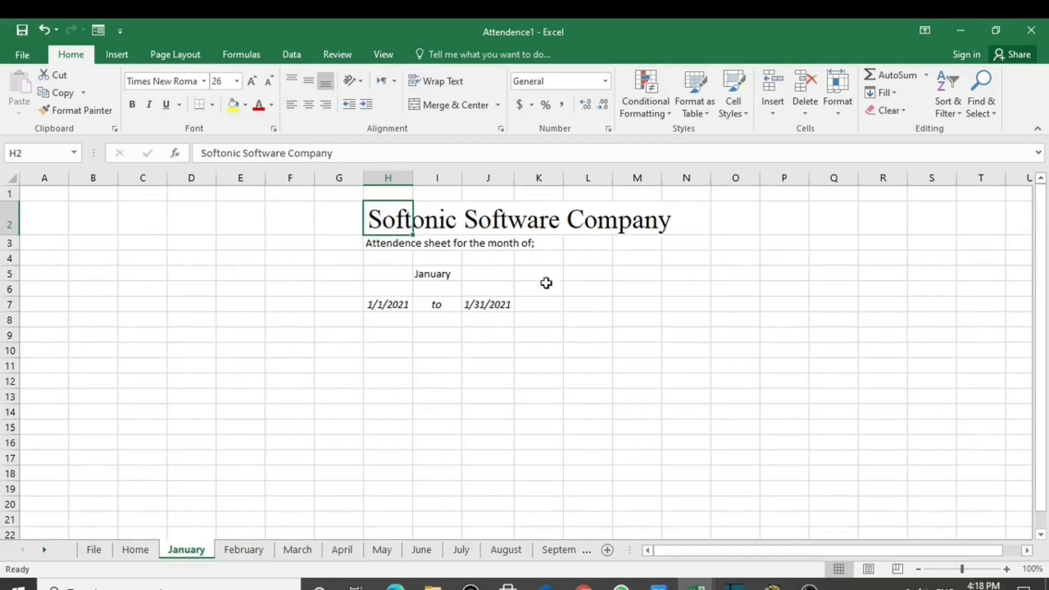
Format the attendance sheet subtitle in H3 as Times New Roman, size 18
{"action": "left_click", "coordinate": [391, 240]}
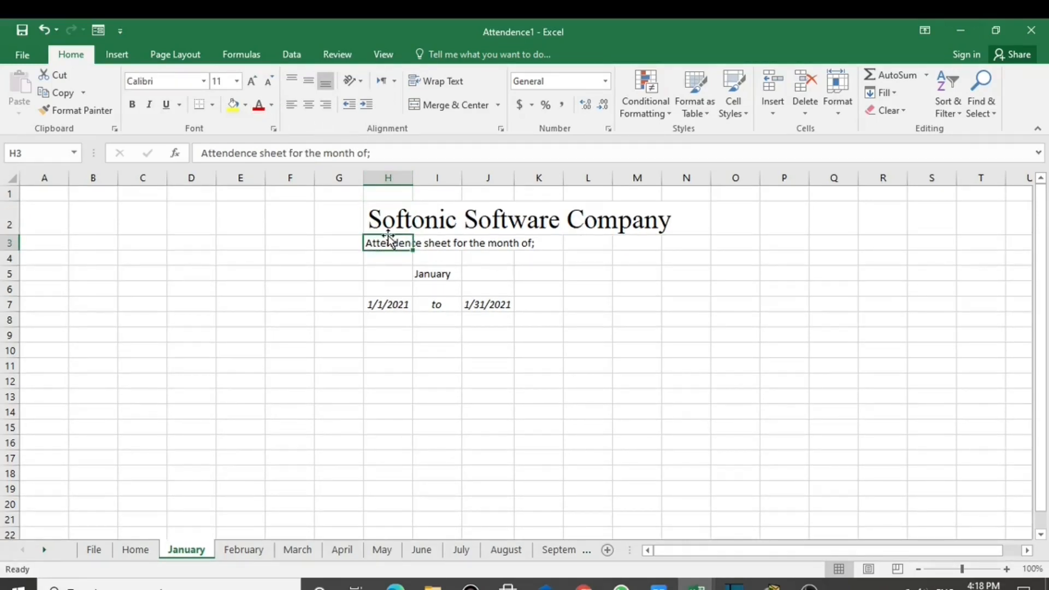
{"action": "left_click", "coordinate": [186, 81]}
{"action": "type", "text": "T"}
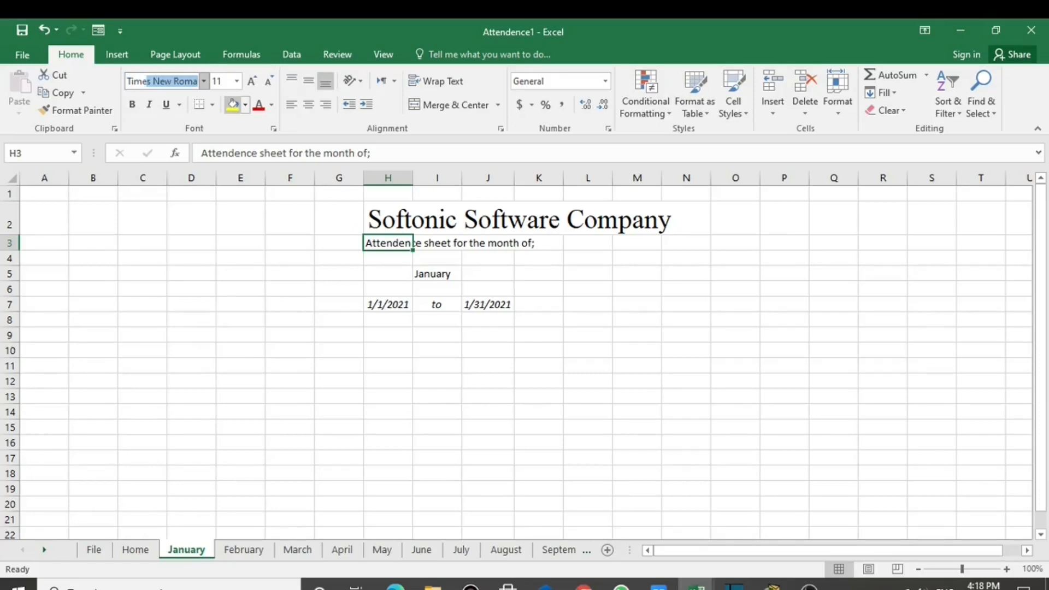
{"action": "type", "text": "ime"}
{"action": "key", "text": "Return"}
{"action": "left_click", "coordinate": [252, 82]}
{"action": "left_click", "coordinate": [252, 82]}
{"action": "left_click", "coordinate": [251, 82]}
{"action": "left_click", "coordinate": [252, 82]}
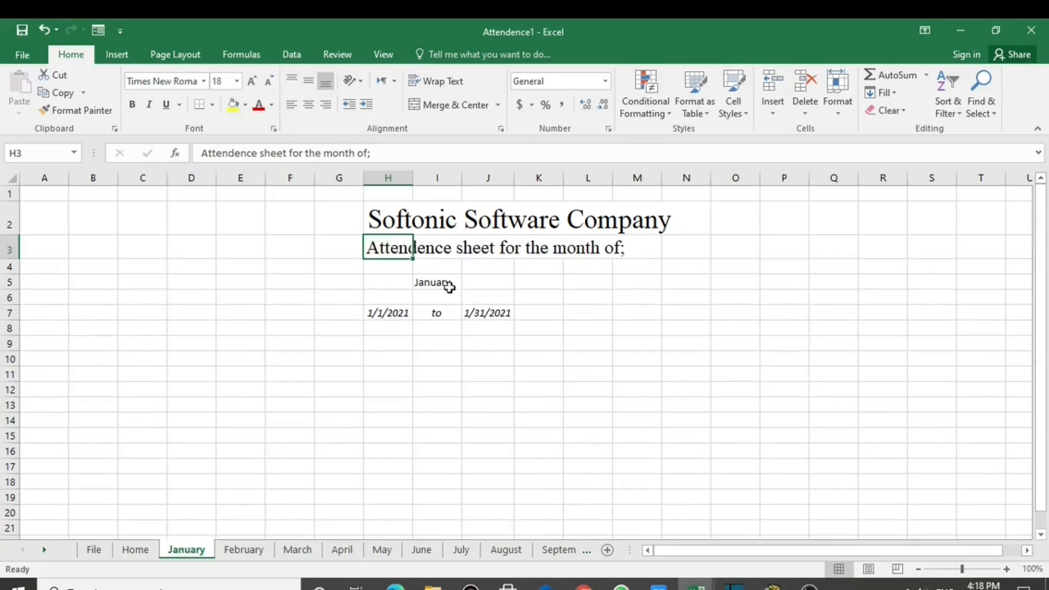
Format the month name in I5 as Times New Roman, size 18
{"action": "left_click", "coordinate": [603, 369]}
{"action": "left_click", "coordinate": [435, 283]}
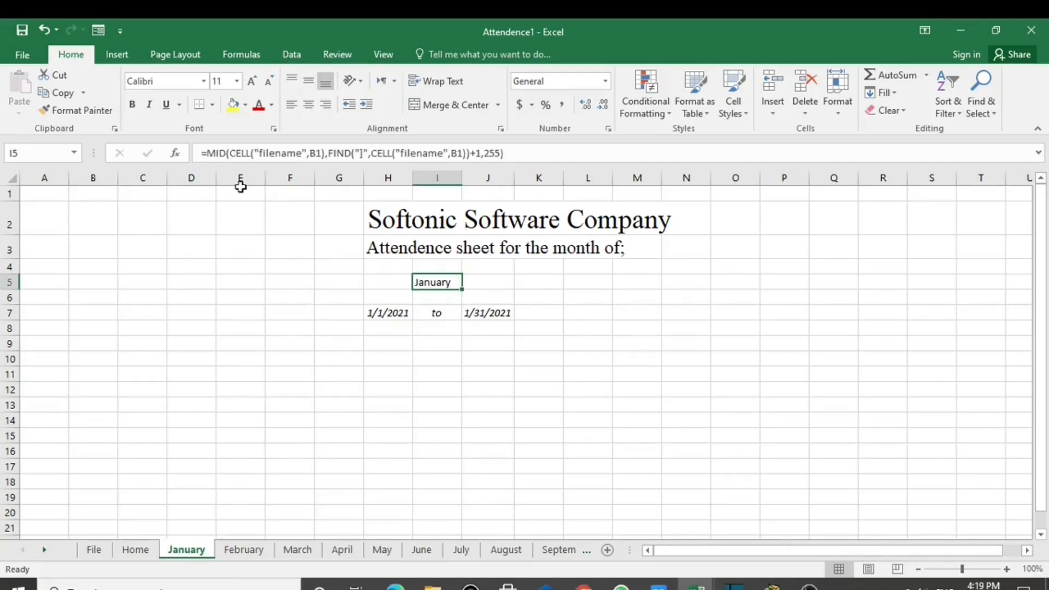
{"action": "left_click", "coordinate": [173, 85]}
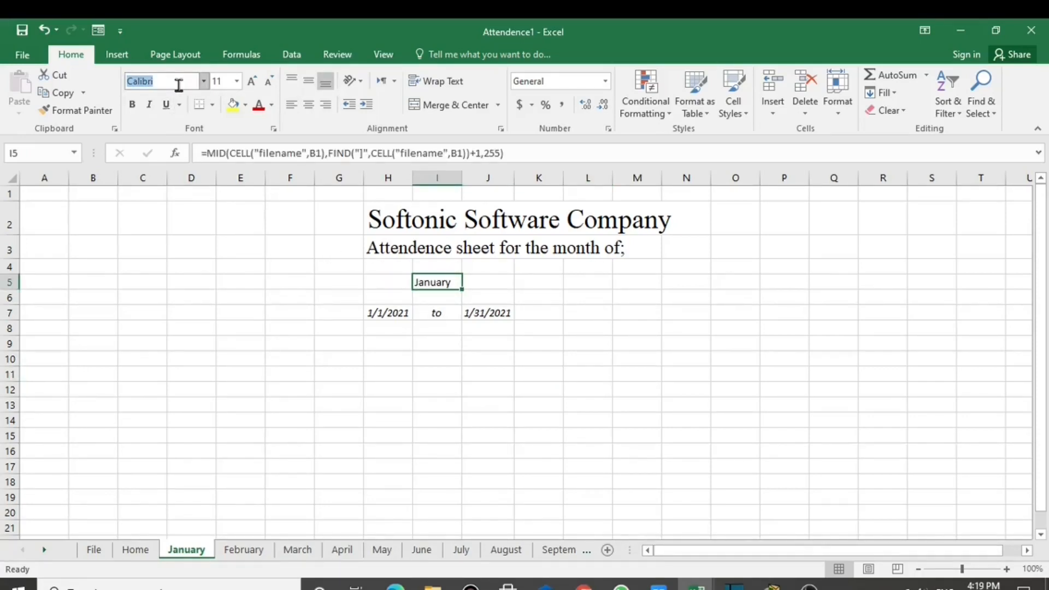
{"action": "type", "text": "Times New Roma"}
{"action": "key", "text": "Return"}
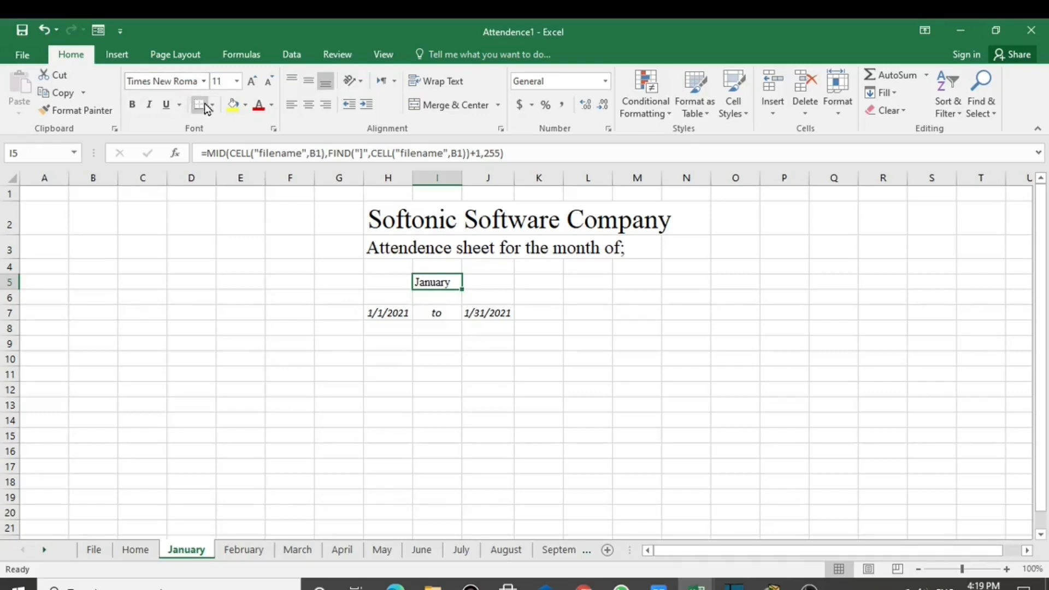
{"action": "left_click", "coordinate": [250, 82]}
{"action": "left_click", "coordinate": [250, 82]}
{"action": "left_click", "coordinate": [251, 82]}
{"action": "left_click", "coordinate": [251, 82]}
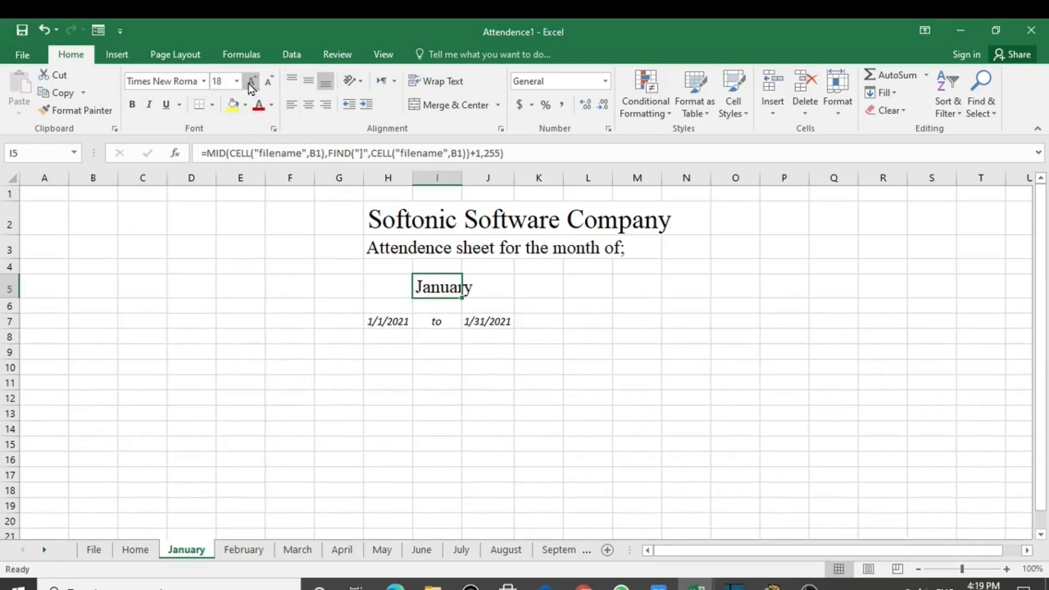
Set the font color of the month name in I5 to standard green
{"action": "left_click", "coordinate": [246, 105]}
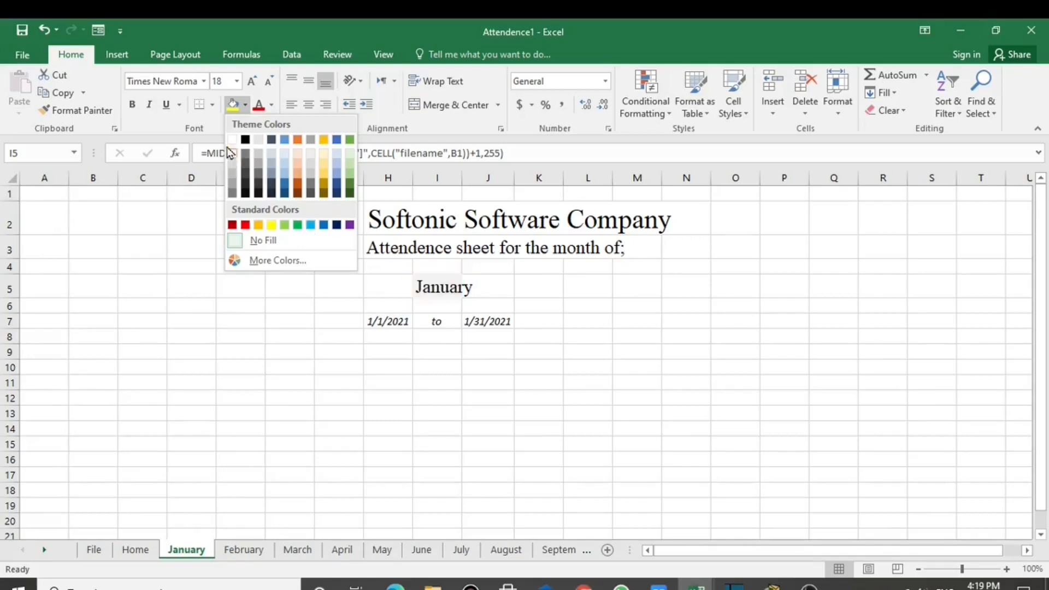
{"action": "left_click", "coordinate": [270, 105]}
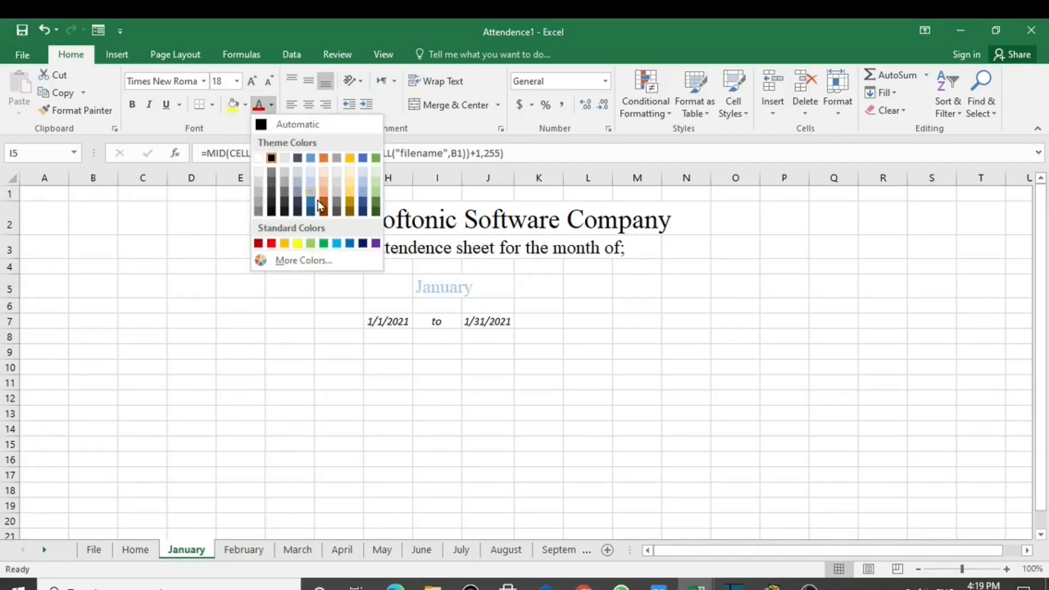
{"action": "left_click", "coordinate": [324, 245]}
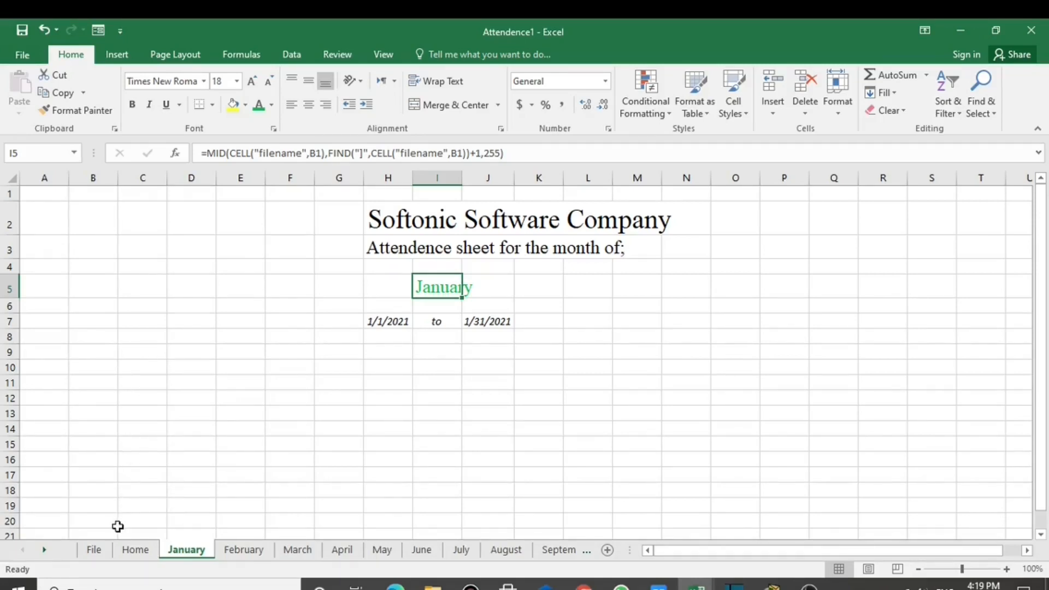
Copy the Employees' Specification table B5:E21 from the File sheet and paste it into the January sheet at B9
{"action": "left_click", "coordinate": [97, 549]}
{"action": "left_click_drag", "start_coordinate": [82, 257], "coordinate": [245, 505]}
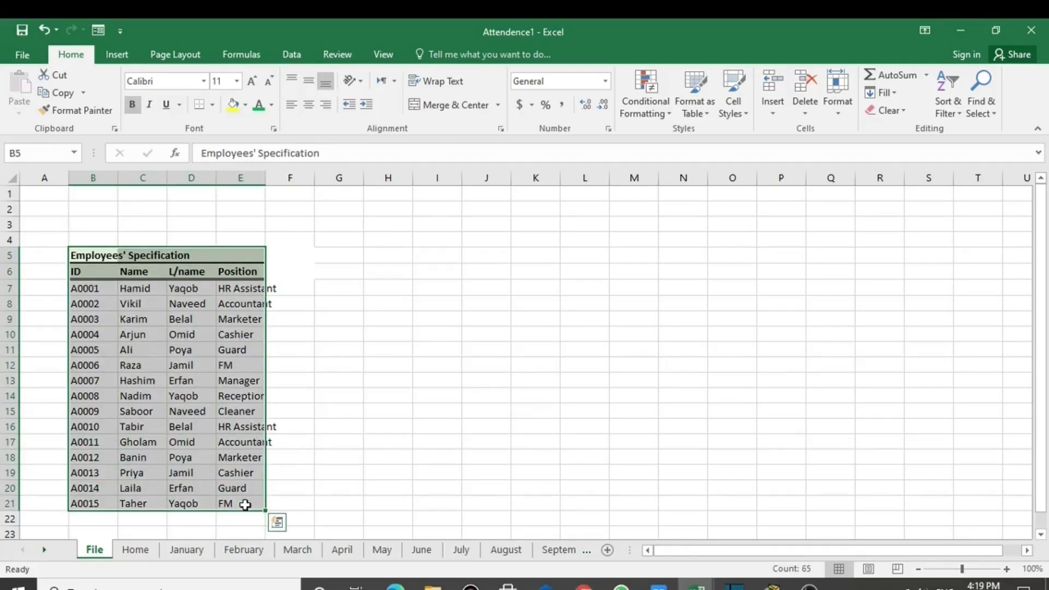
{"action": "key", "text": "ctrl+c"}
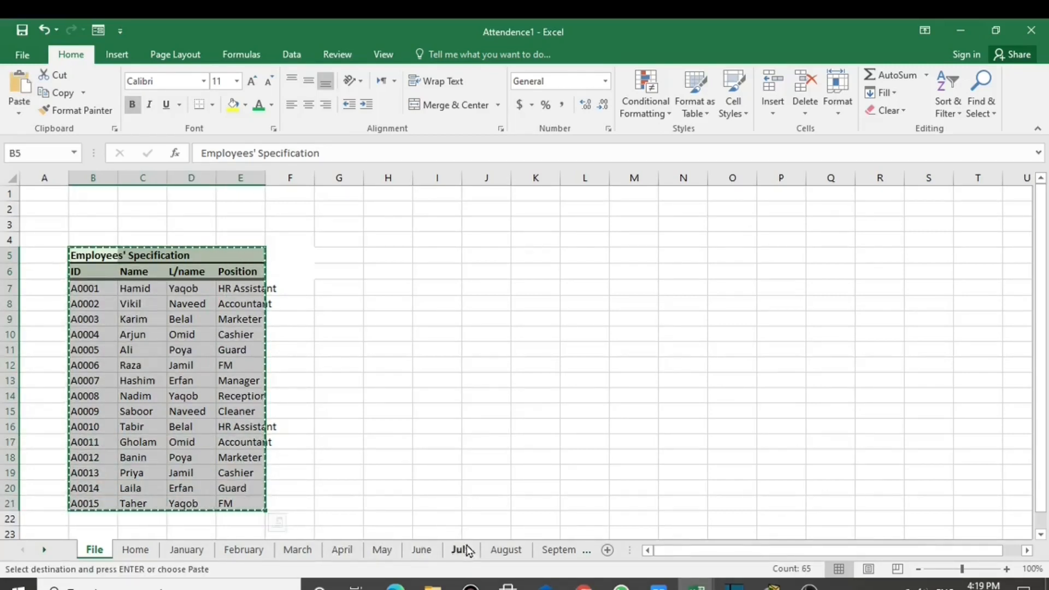
{"action": "left_click", "coordinate": [186, 550]}
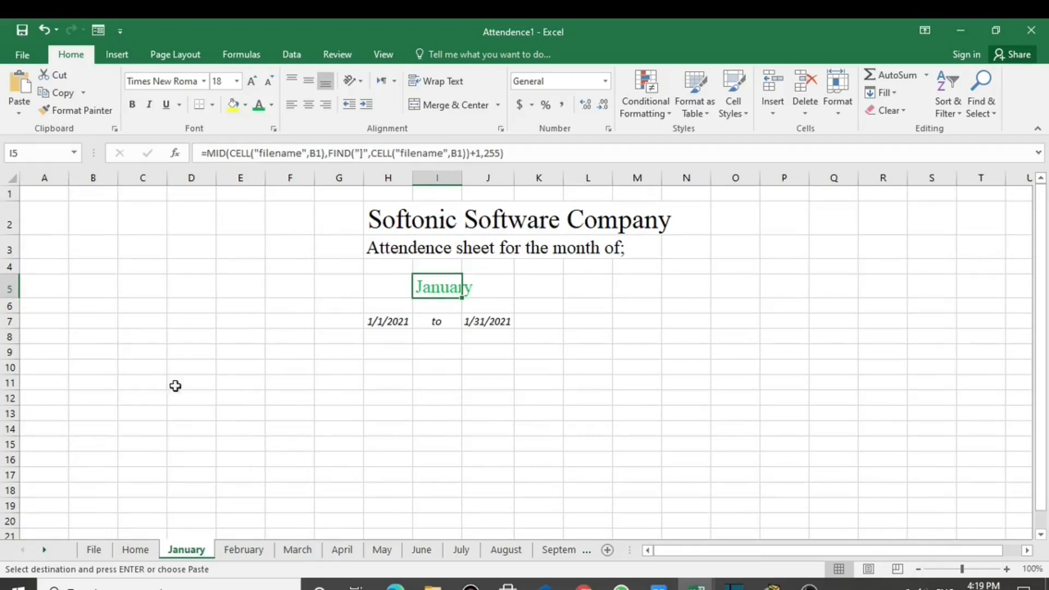
{"action": "left_click", "coordinate": [94, 339]}
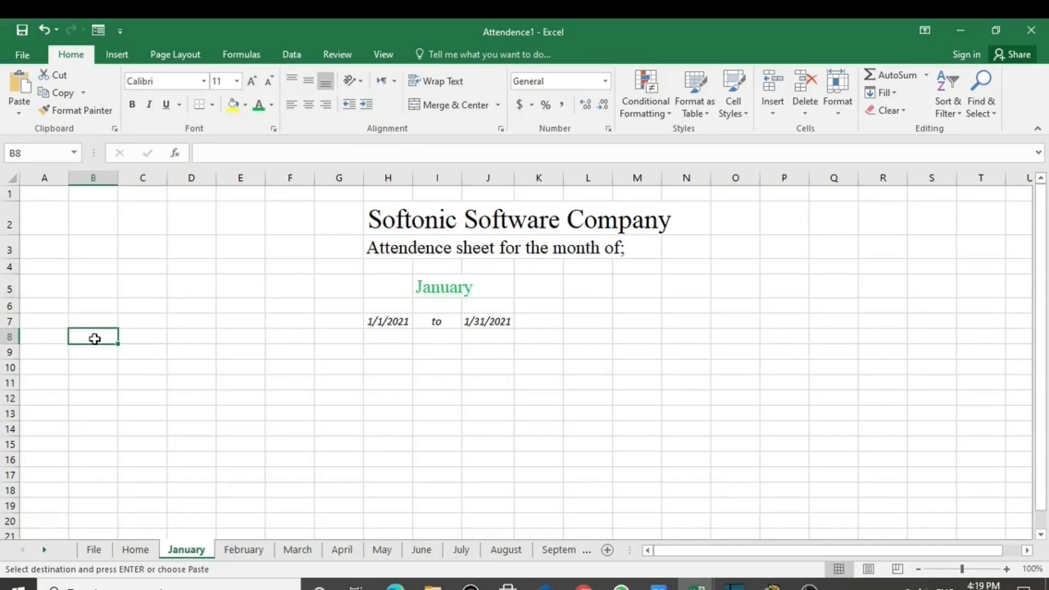
{"action": "left_click", "coordinate": [92, 355]}
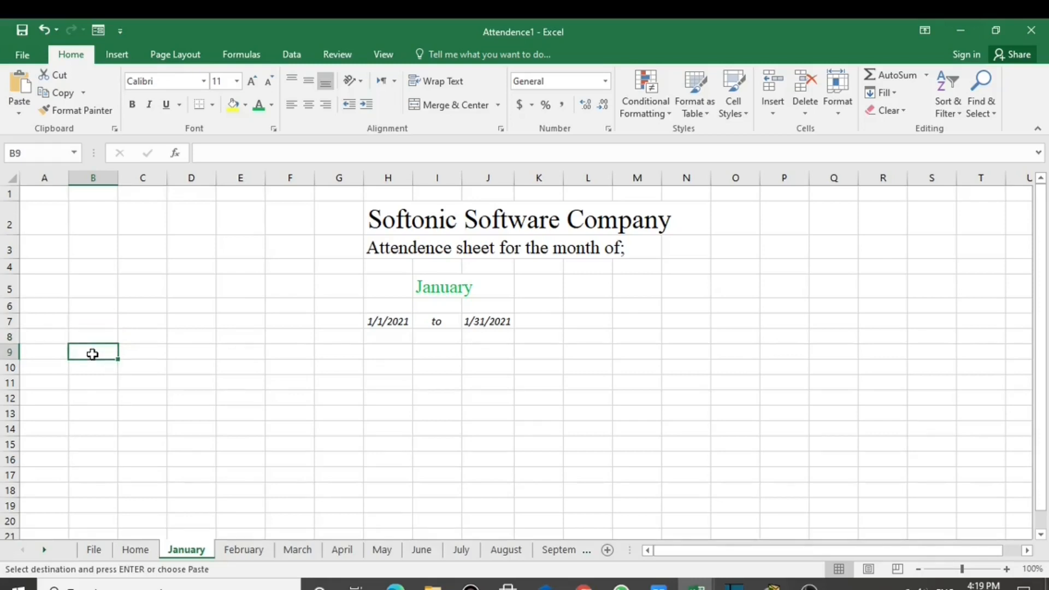
{"action": "key", "text": "ctrl+v"}
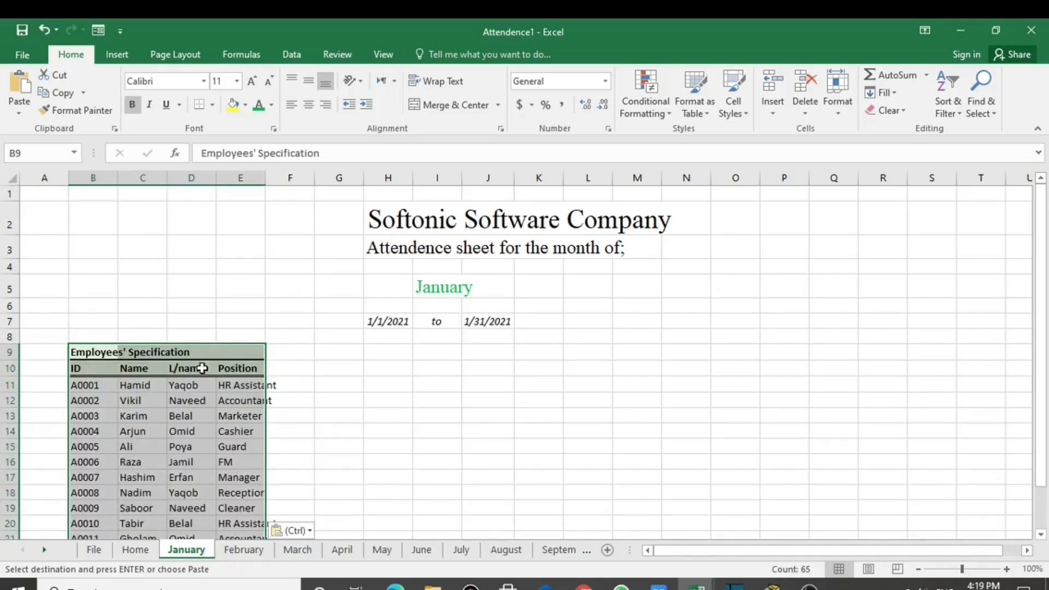
{"action": "left_click", "coordinate": [340, 401]}
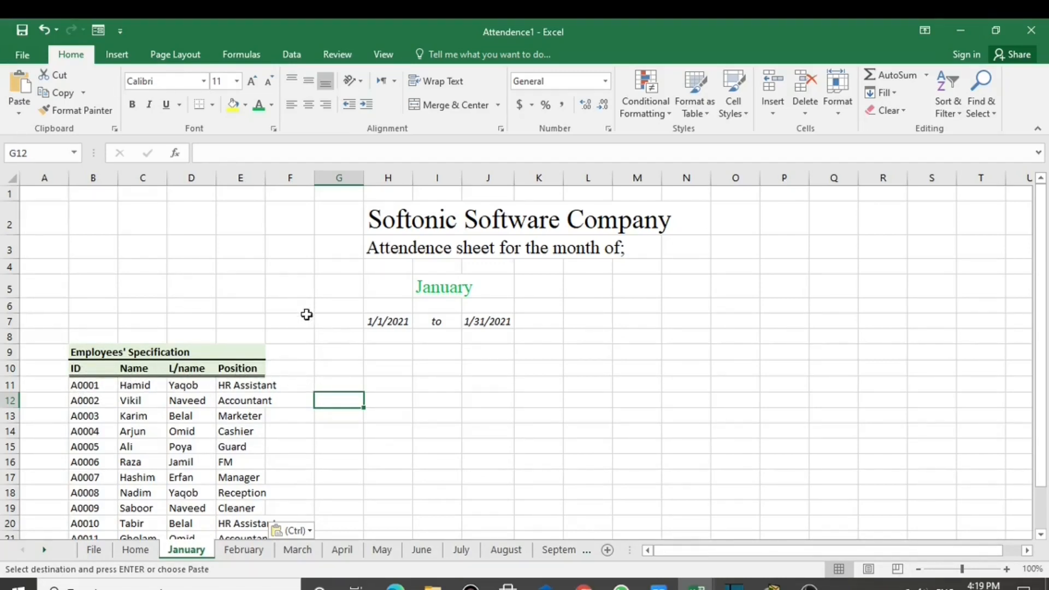
Narrow column F and insert a narrow blank column at G, between the employee table and the headings
{"action": "left_click_drag", "start_coordinate": [316, 184], "coordinate": [293, 206]}
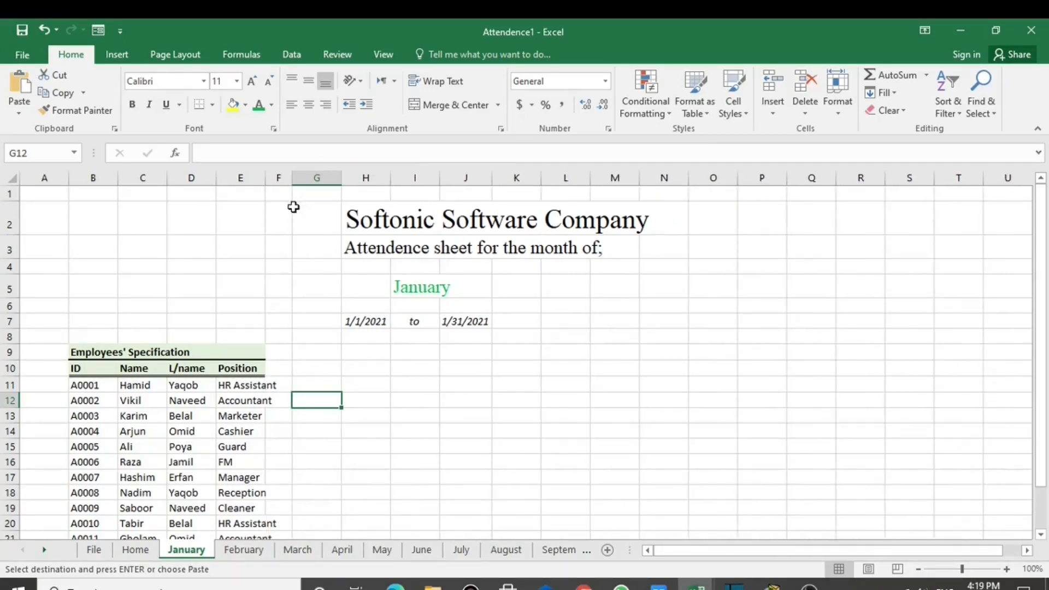
{"action": "left_click", "coordinate": [323, 179]}
{"action": "right_click", "coordinate": [324, 178]}
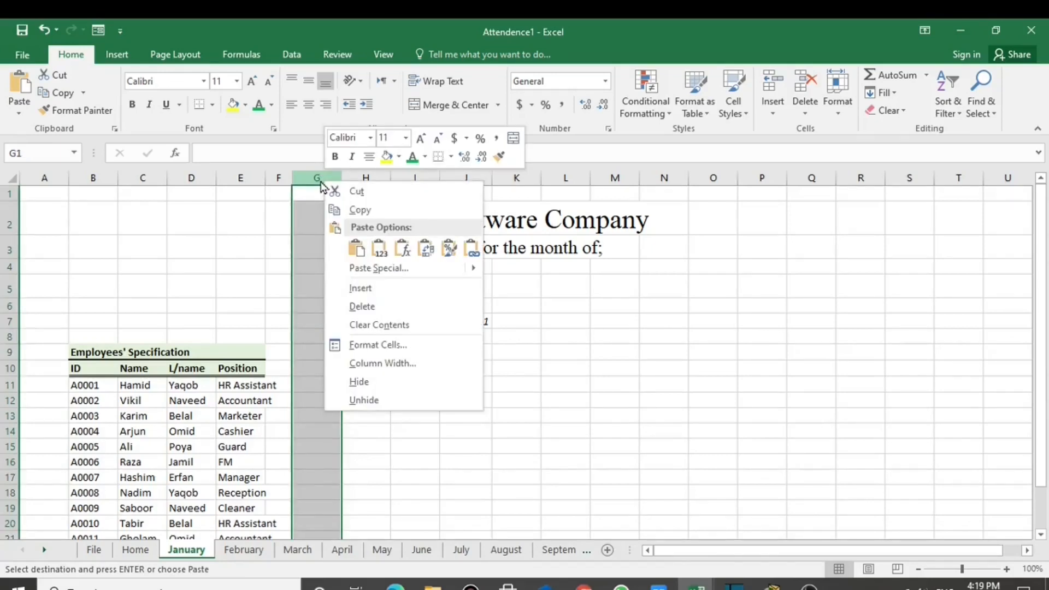
{"action": "left_click", "coordinate": [382, 288]}
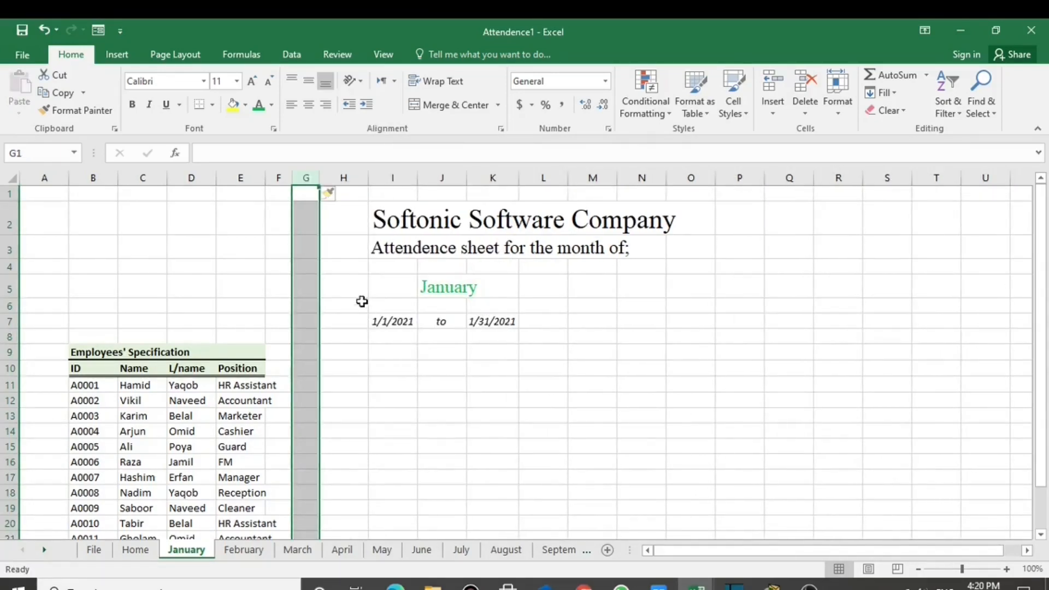
{"action": "left_click_drag", "start_coordinate": [319, 178], "coordinate": [311, 186]}
{"action": "left_click", "coordinate": [387, 390]}
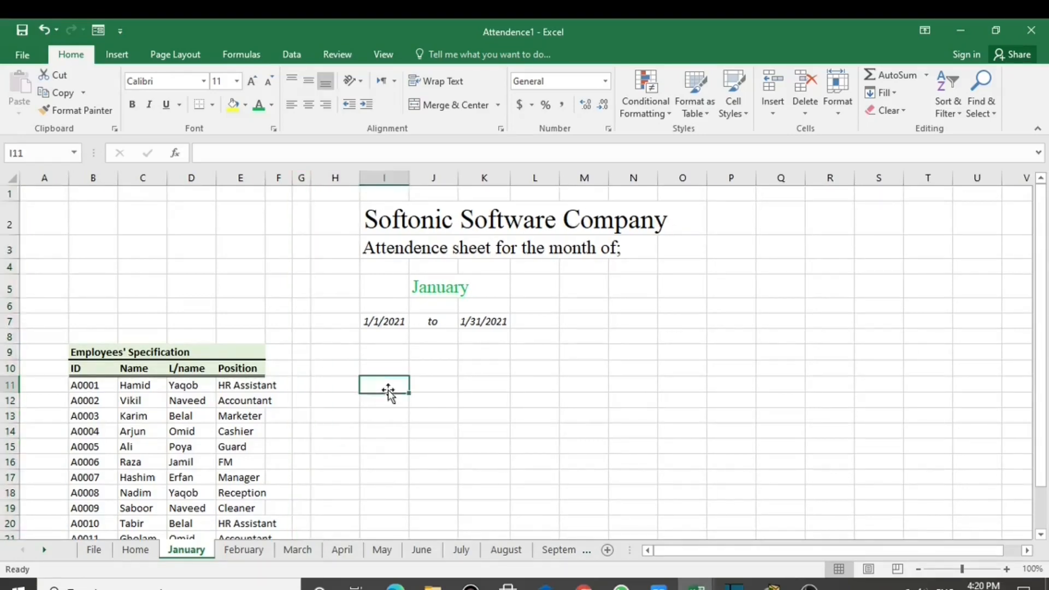
Fill cells G9:G25 with standard green as a divider and narrow columns G and H
{"action": "left_click_drag", "start_coordinate": [302, 349], "coordinate": [302, 510]}
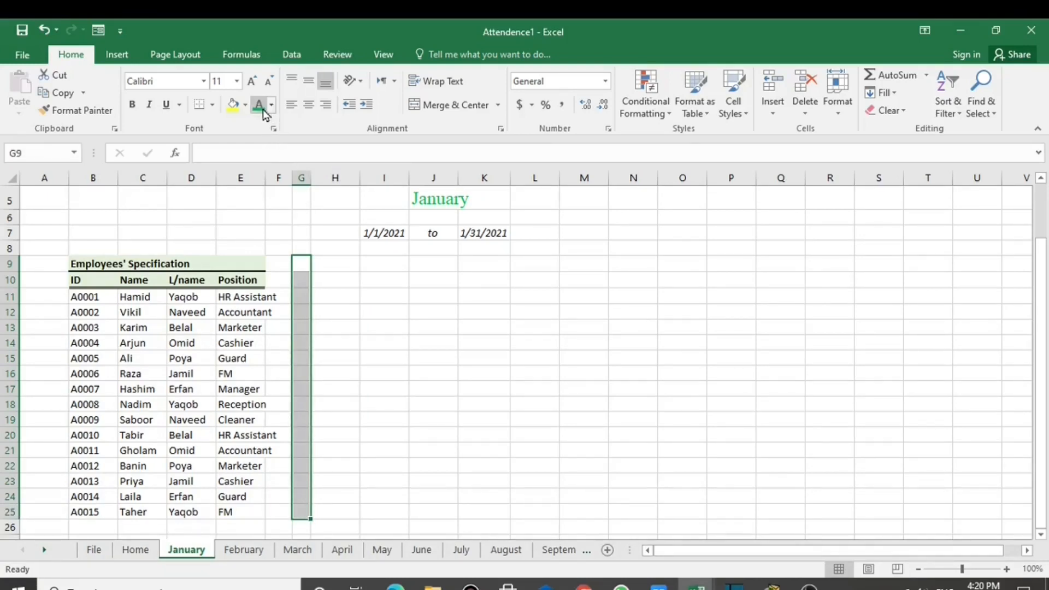
{"action": "left_click", "coordinate": [245, 106]}
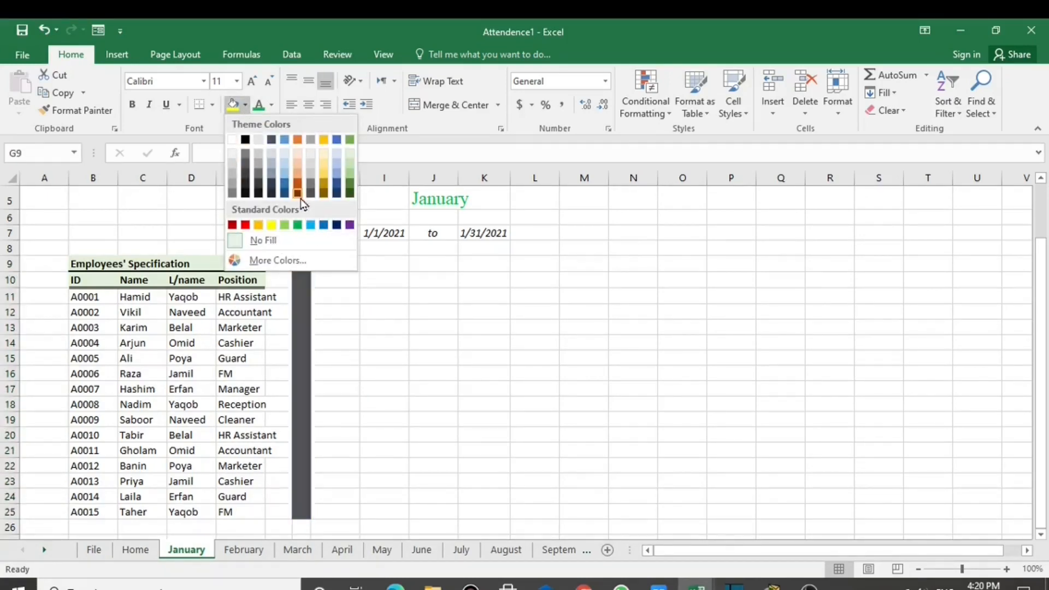
{"action": "left_click", "coordinate": [298, 228]}
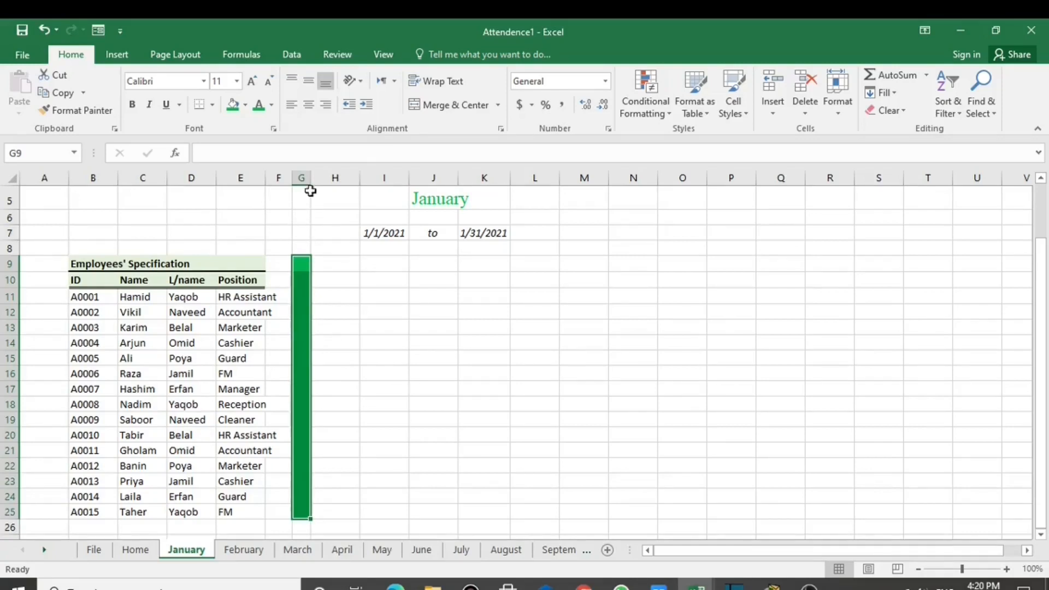
{"action": "left_click_drag", "start_coordinate": [310, 184], "coordinate": [302, 195]}
{"action": "left_click", "coordinate": [383, 342]}
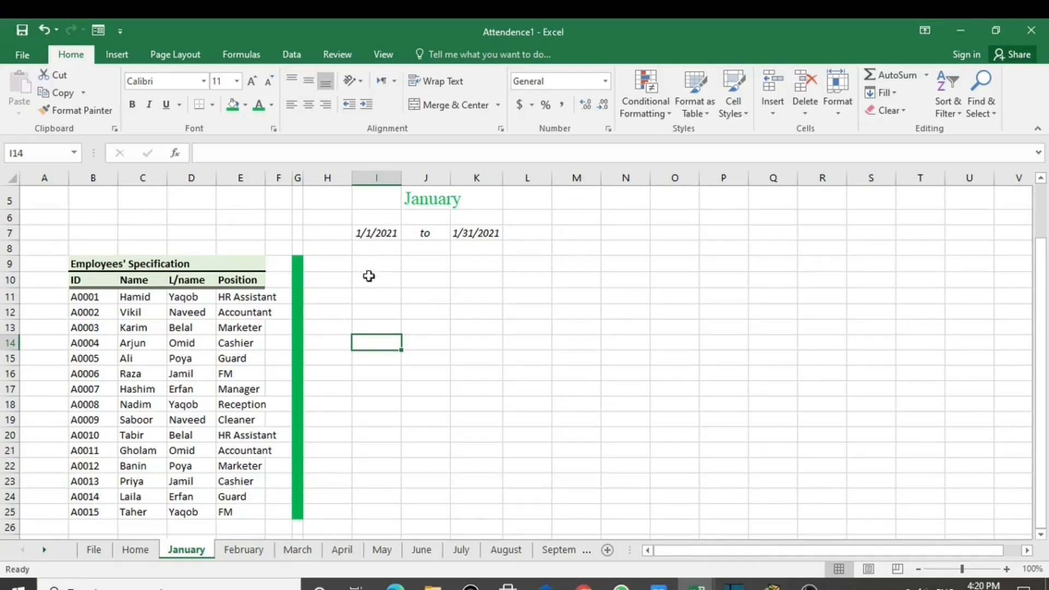
{"action": "scroll", "coordinate": [419, 328], "scroll_direction": "up", "scroll_amount": 2}
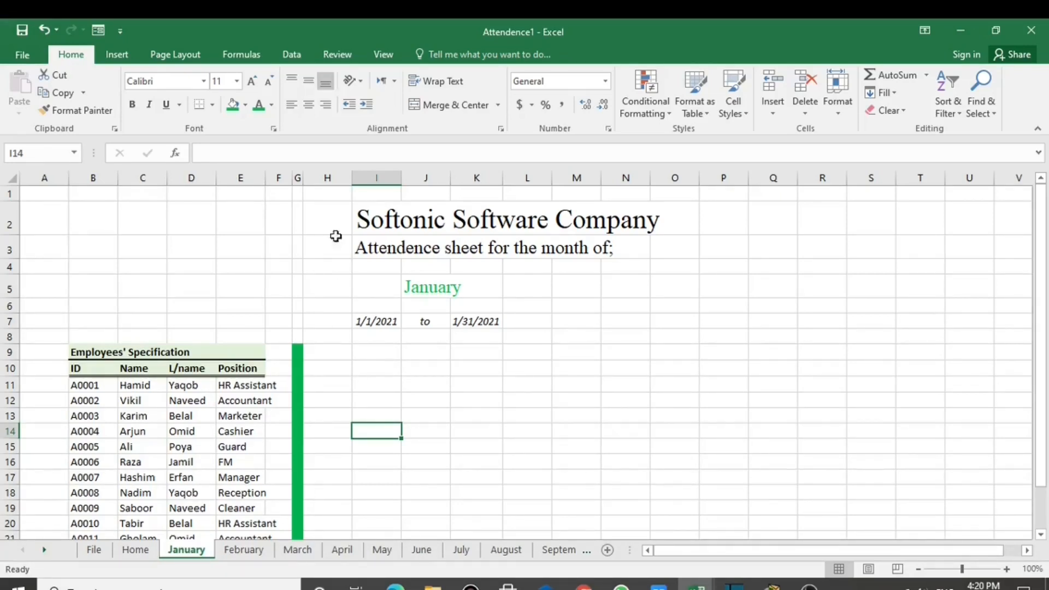
{"action": "left_click_drag", "start_coordinate": [348, 183], "coordinate": [334, 184]}
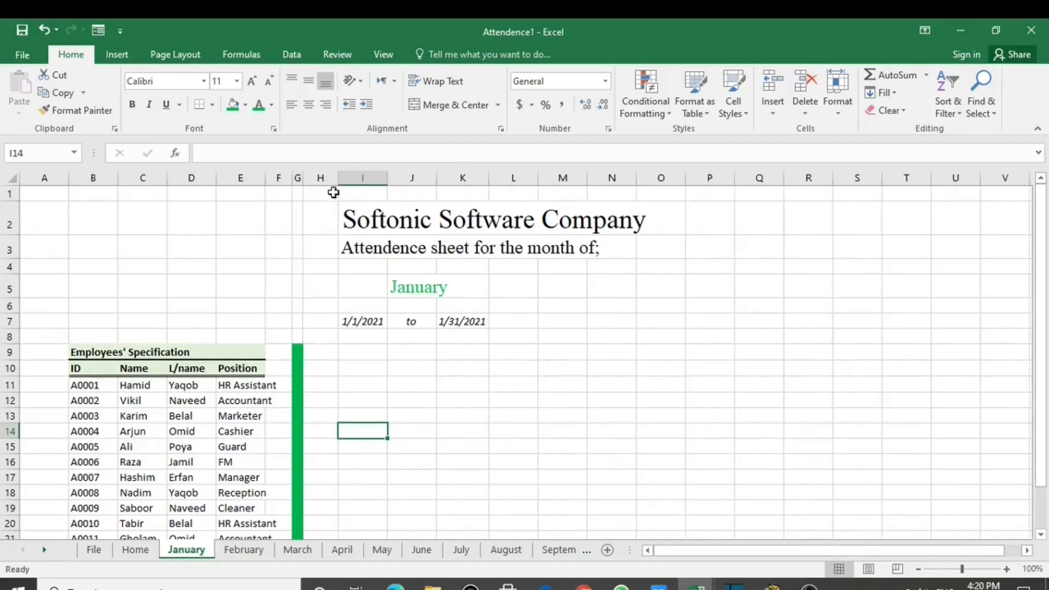
Link cell I10 to the month's start date with the formula =I7
{"action": "left_click", "coordinate": [360, 373]}
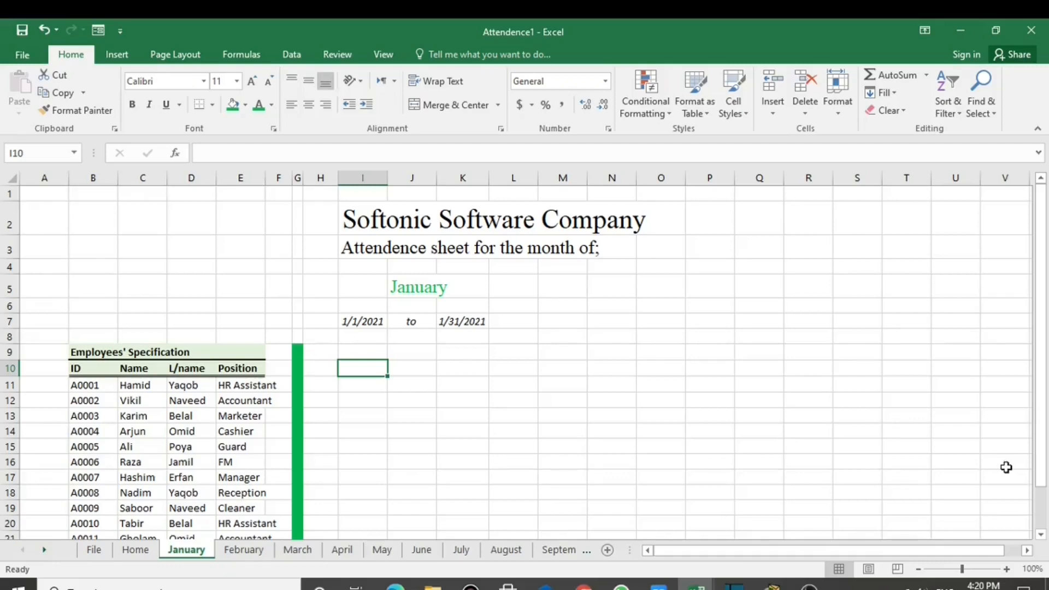
{"action": "type", "text": "="}
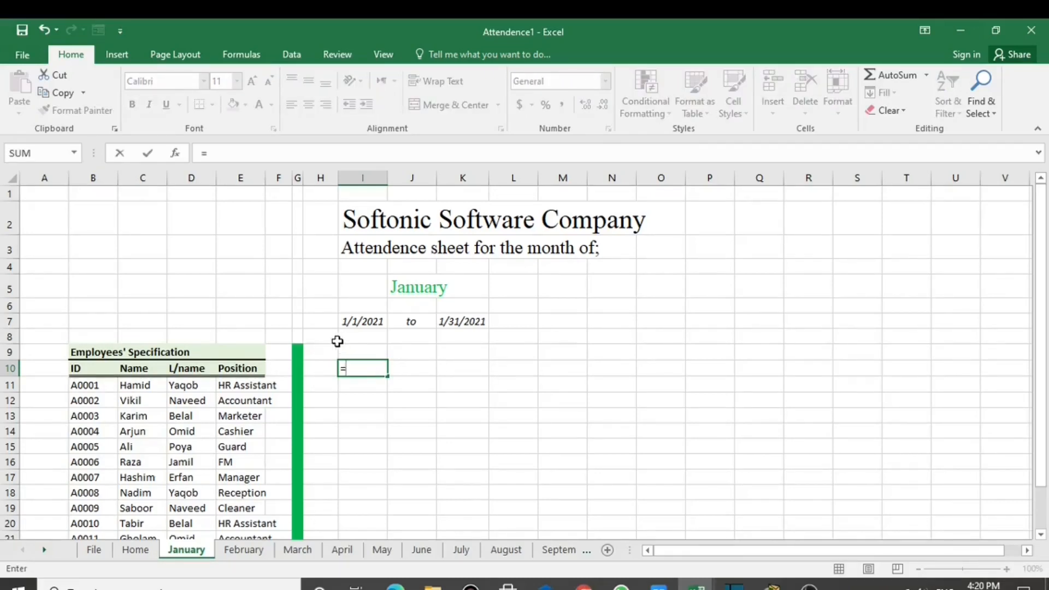
{"action": "left_click", "coordinate": [357, 324]}
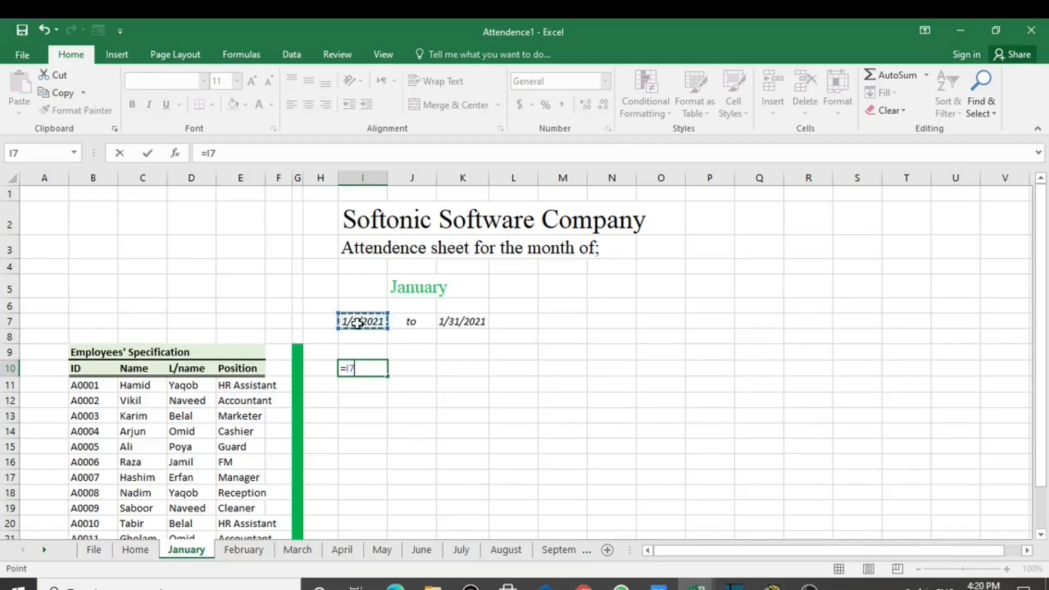
{"action": "key", "text": "Return"}
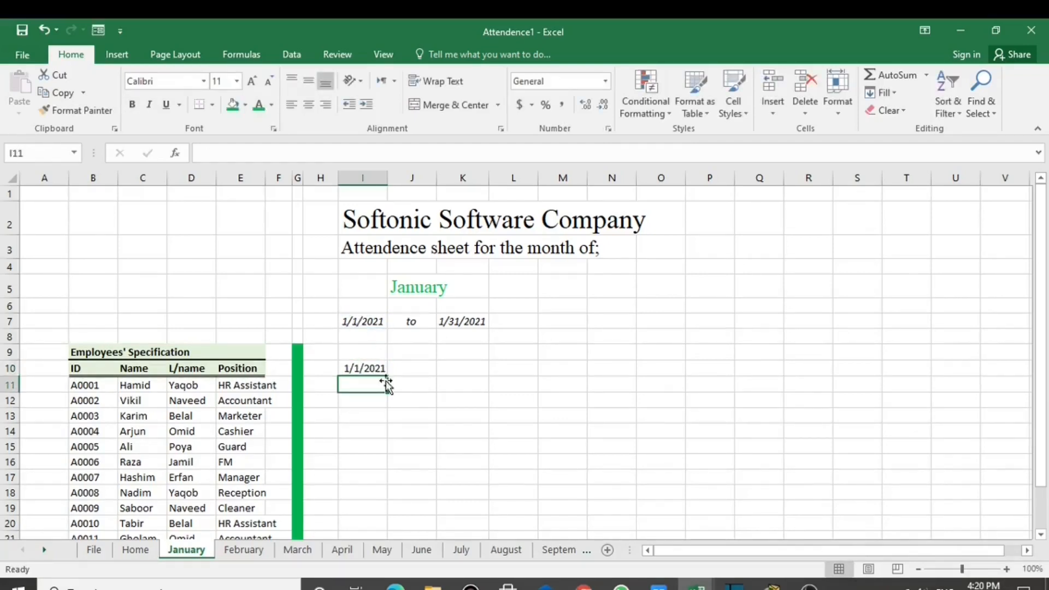
Enter the formula =IF(I10<$K$7,I10+1) in J10 to produce the next date up to the month's end date
{"action": "left_click", "coordinate": [409, 369]}
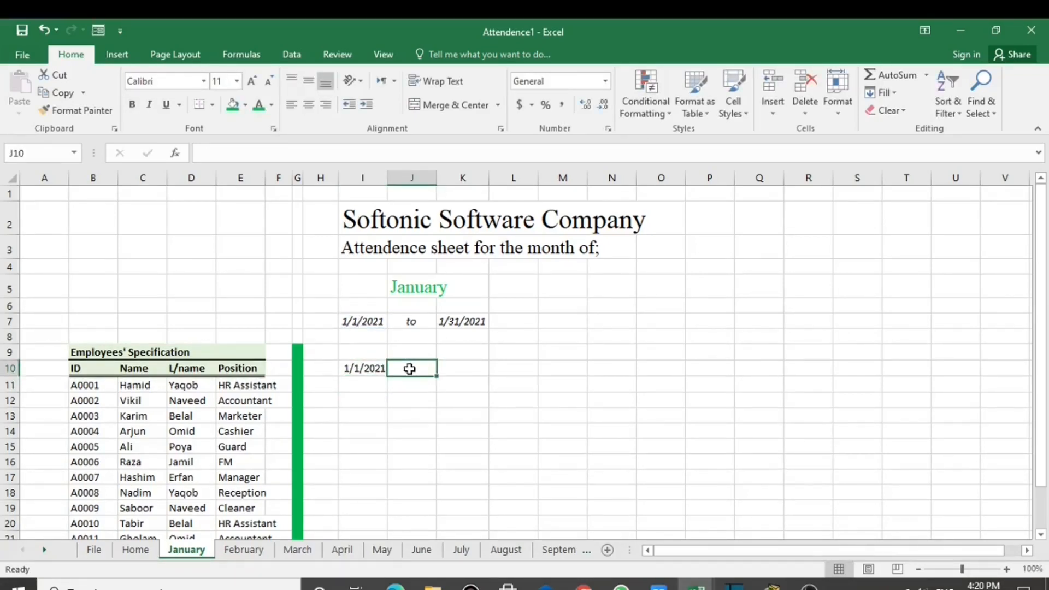
{"action": "type", "text": "="}
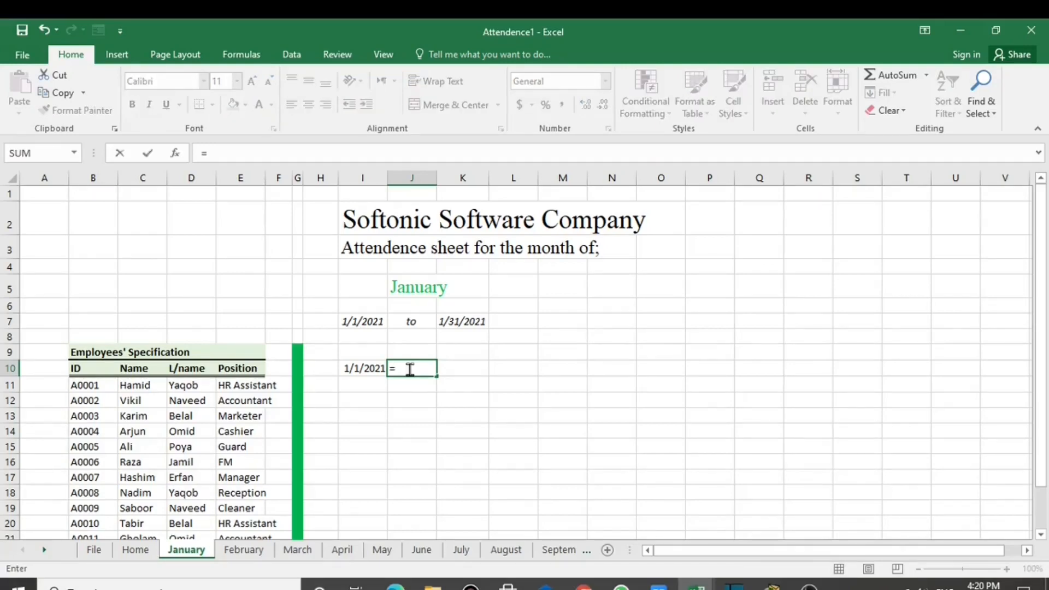
{"action": "type", "text": "if"}
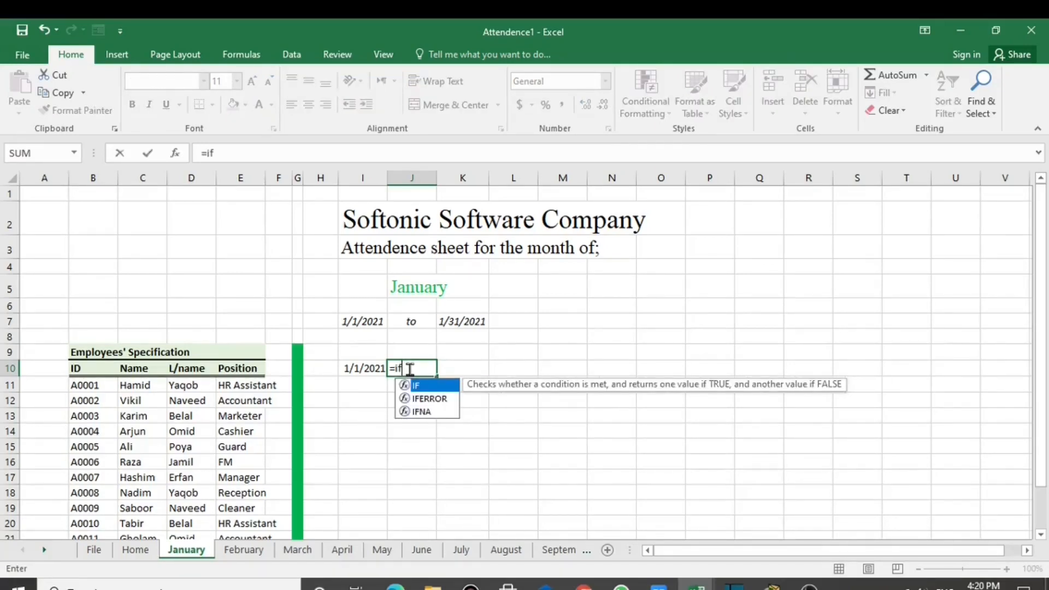
{"action": "key", "text": "Tab"}
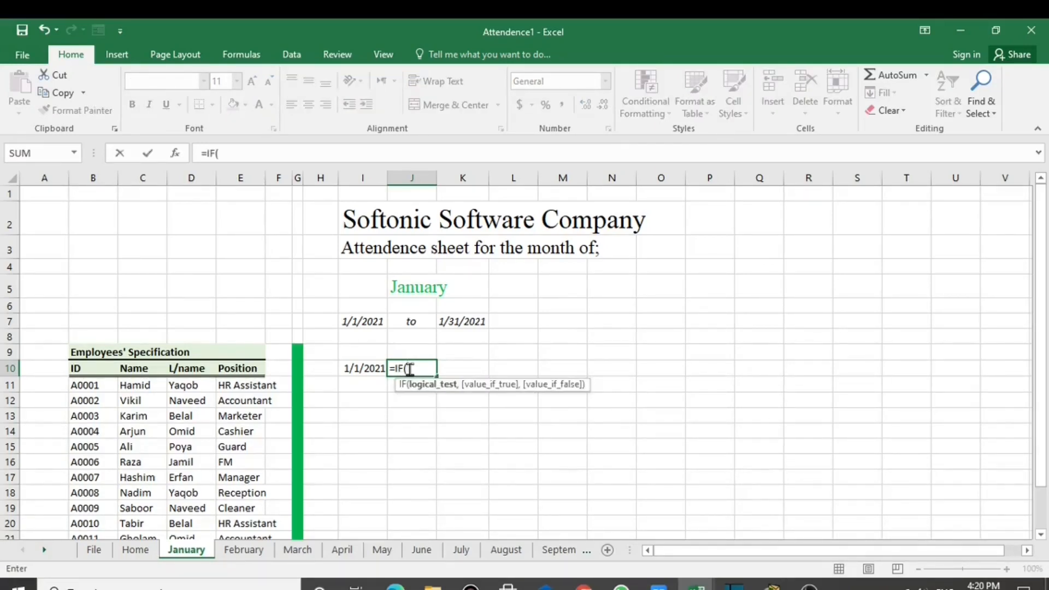
{"action": "left_click", "coordinate": [361, 370]}
{"action": "type", "text": "<"}
{"action": "left_click", "coordinate": [460, 320]}
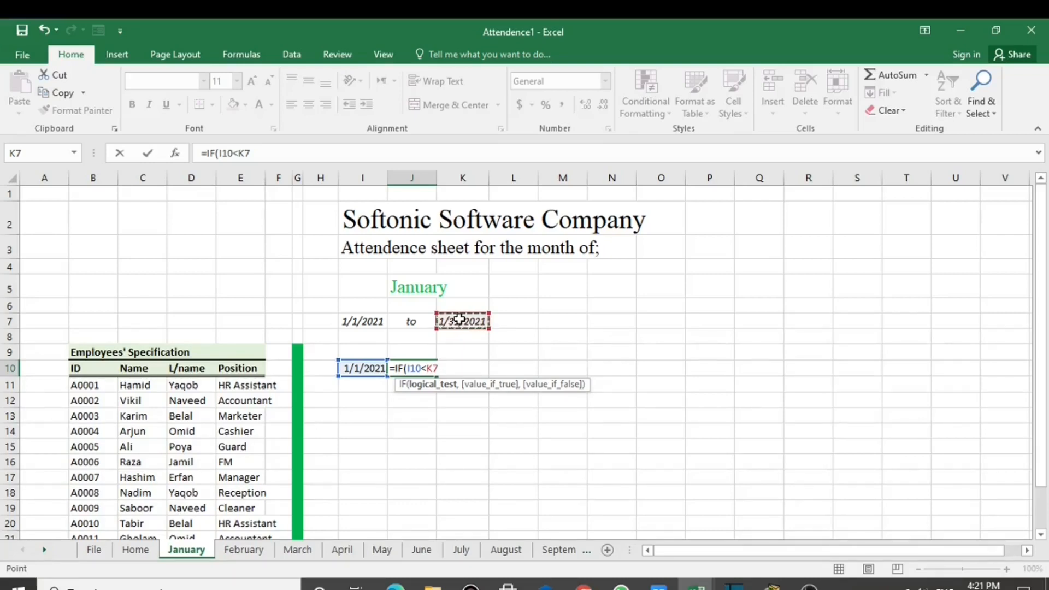
{"action": "key", "text": "F4"}
{"action": "type", "text": ","}
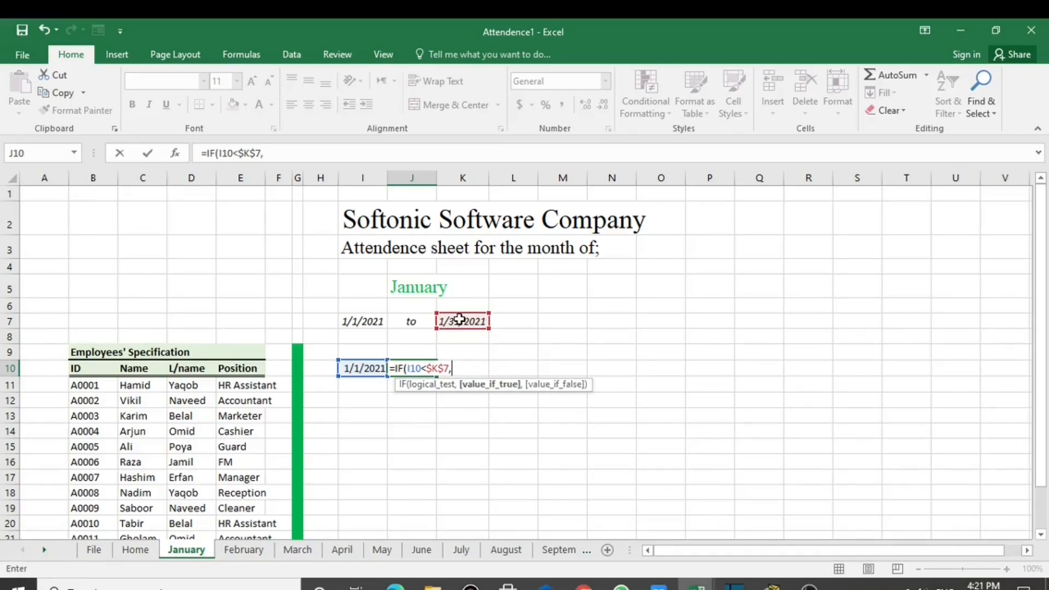
{"action": "left_click", "coordinate": [359, 368]}
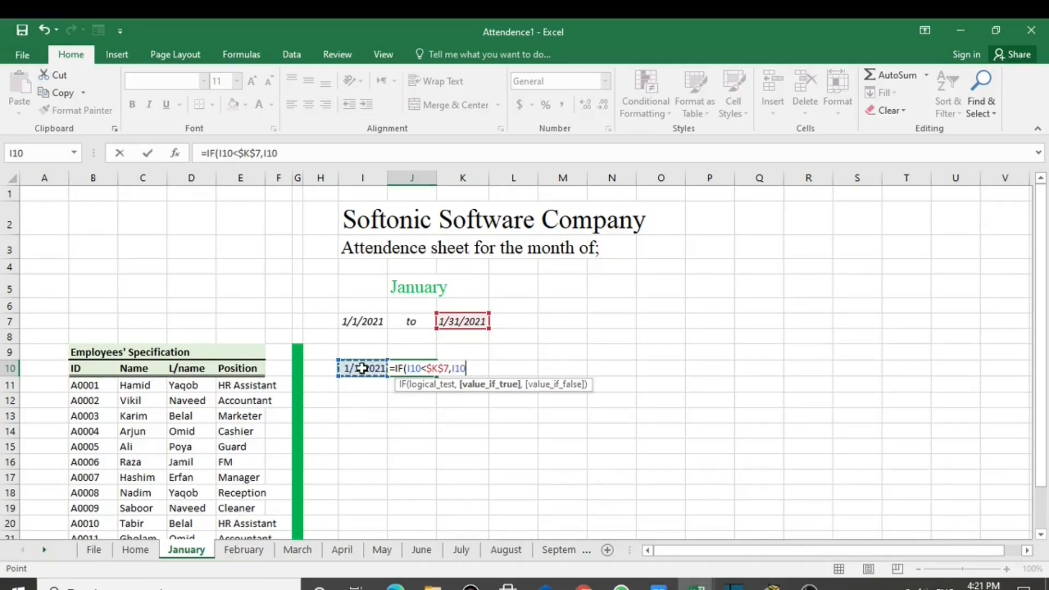
{"action": "type", "text": "+1"}
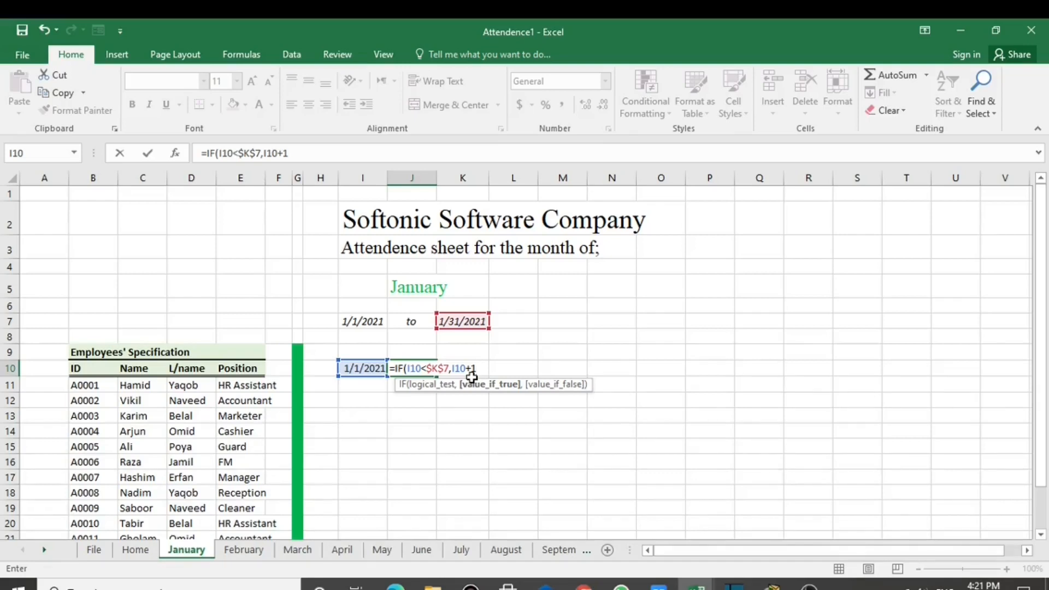
{"action": "key", "text": "Return"}
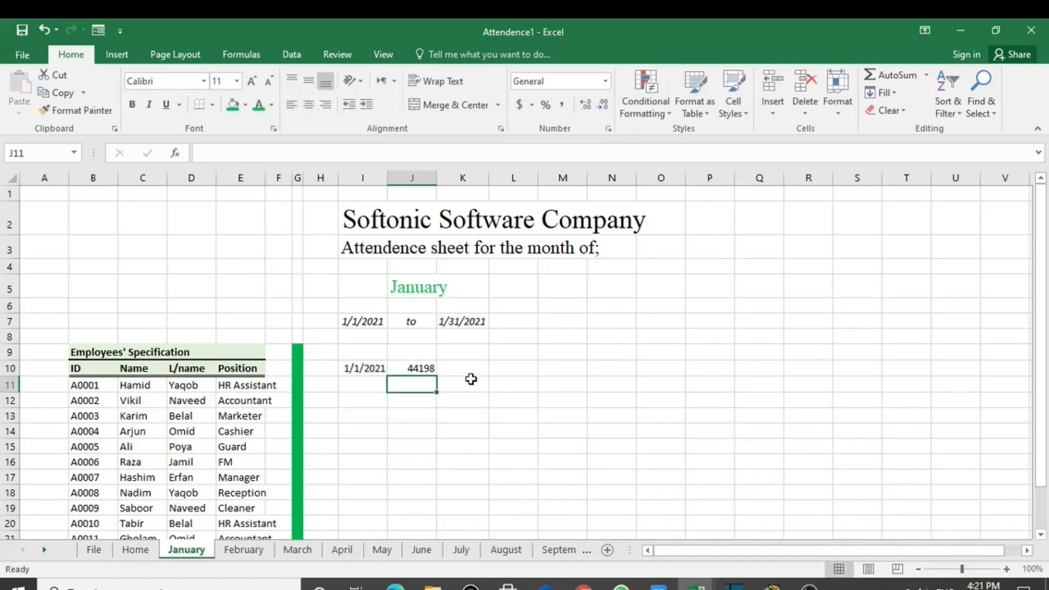
Copy the date formatting of I10 onto J10 with Format Painter
{"action": "left_click", "coordinate": [417, 369]}
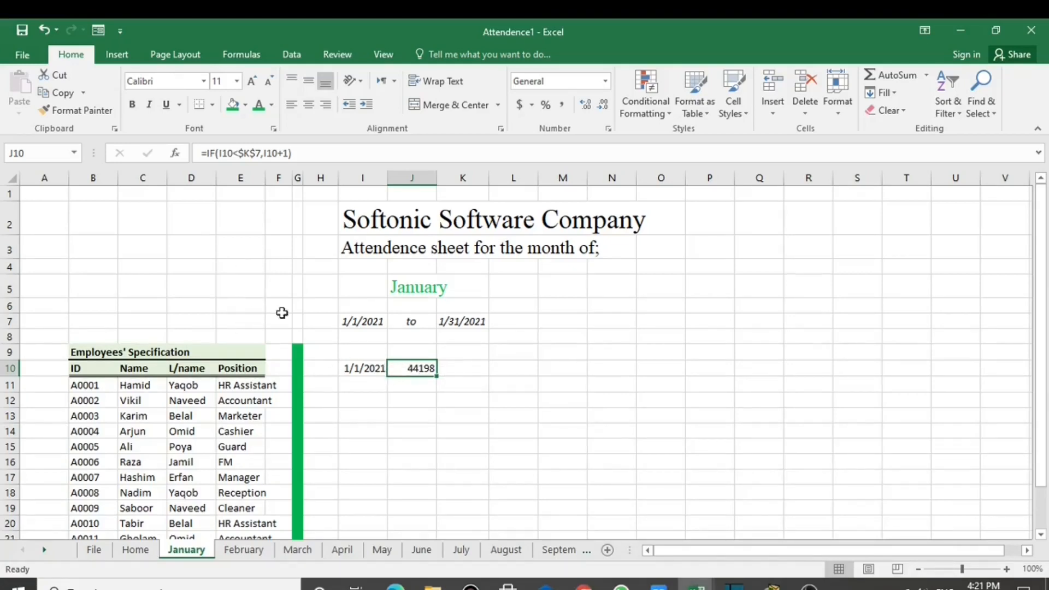
{"action": "left_click", "coordinate": [369, 371]}
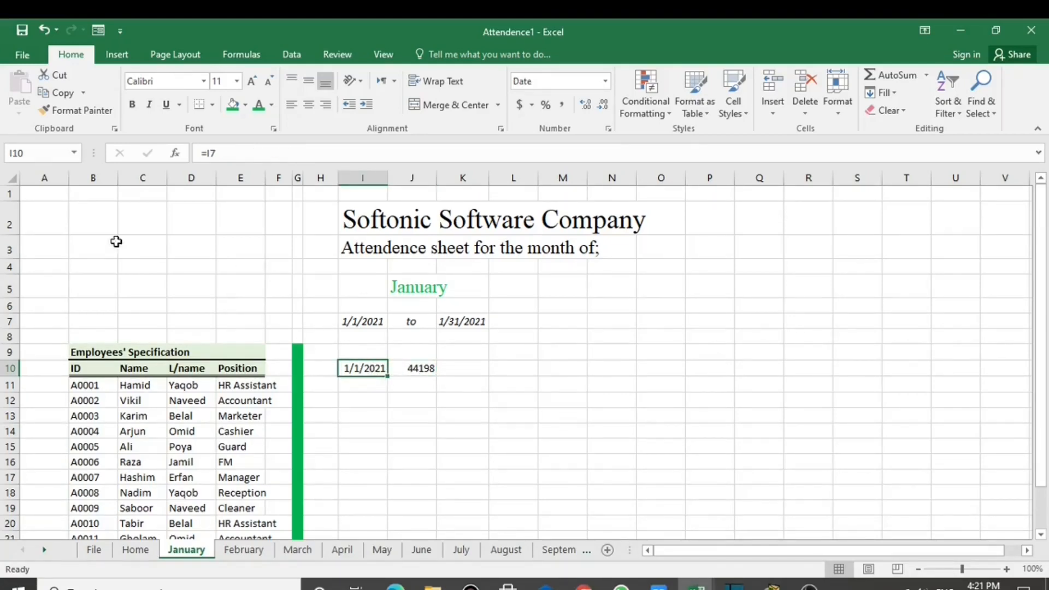
{"action": "left_click", "coordinate": [82, 110]}
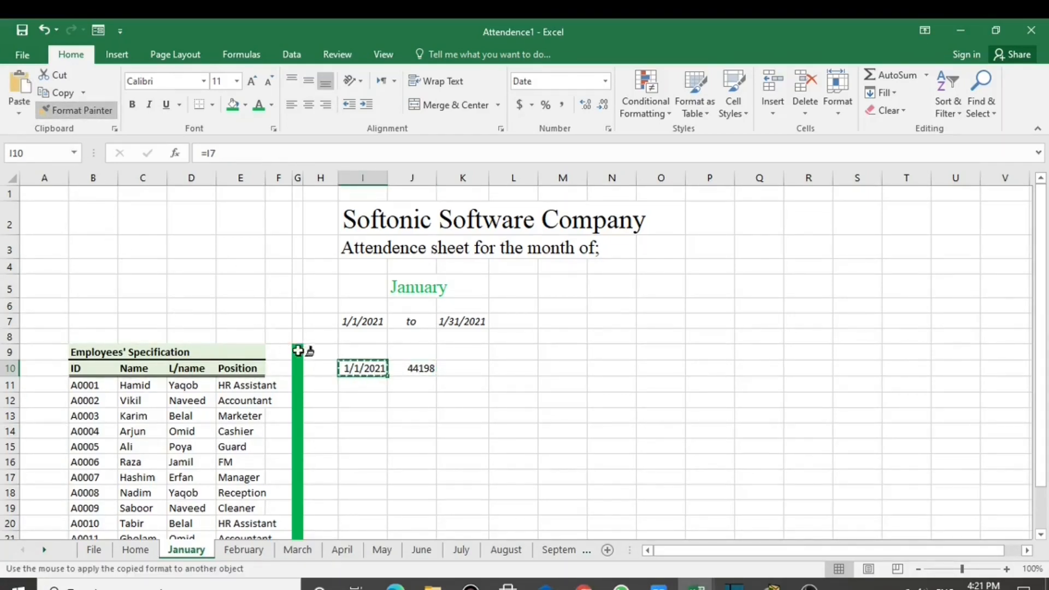
{"action": "left_click", "coordinate": [413, 370]}
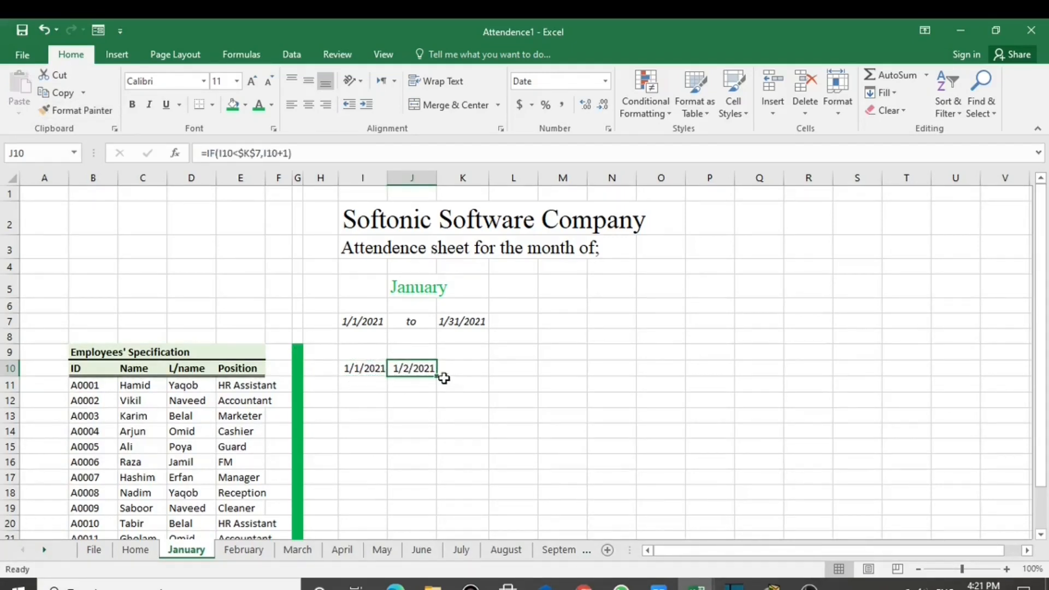
Fill the J10 date formula across row 10 through AM10, and widen column AM slightly to show its full date
{"action": "left_click_drag", "start_coordinate": [438, 376], "coordinate": [538, 377]}
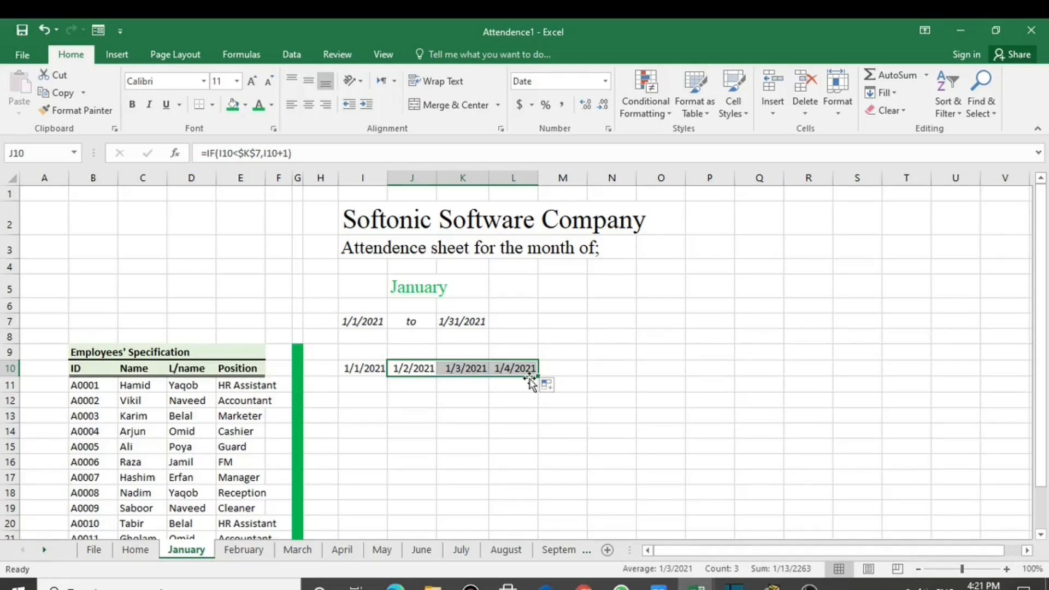
{"action": "left_click_drag", "start_coordinate": [538, 376], "coordinate": [890, 386]}
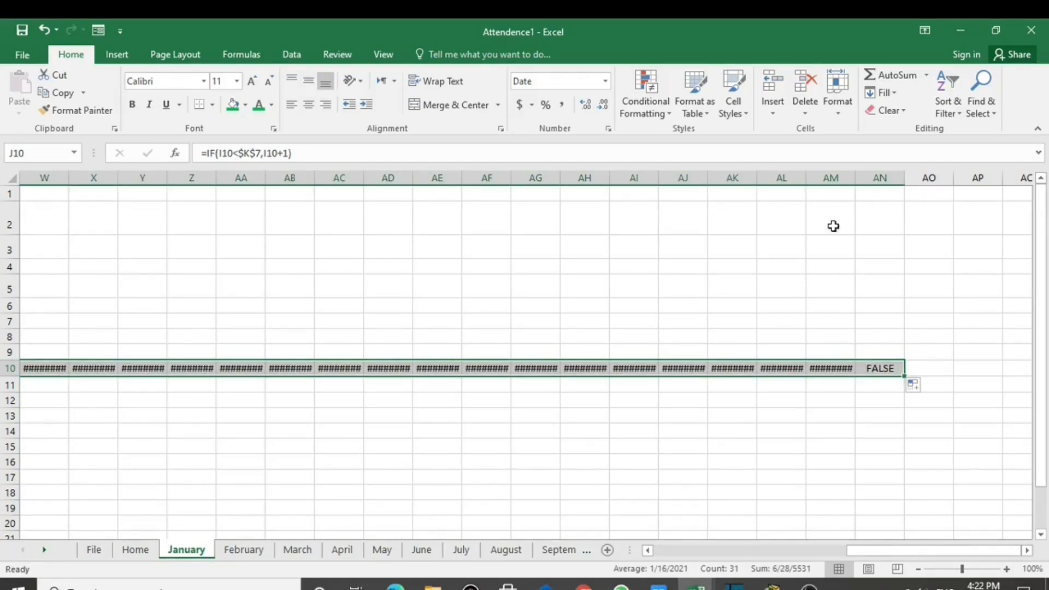
{"action": "left_click_drag", "start_coordinate": [855, 178], "coordinate": [859, 178]}
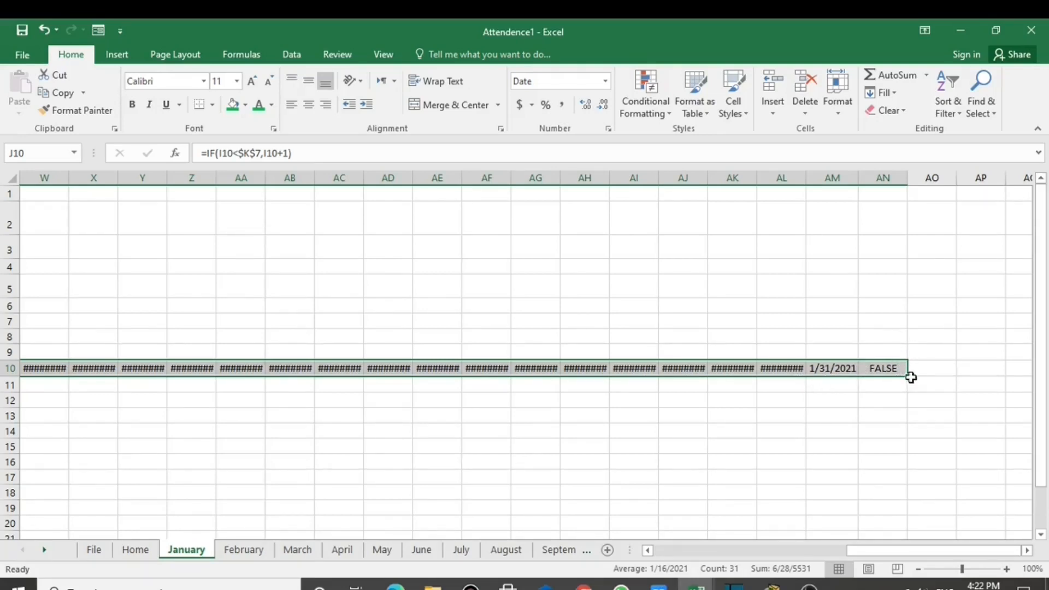
{"action": "left_click_drag", "start_coordinate": [907, 377], "coordinate": [875, 376]}
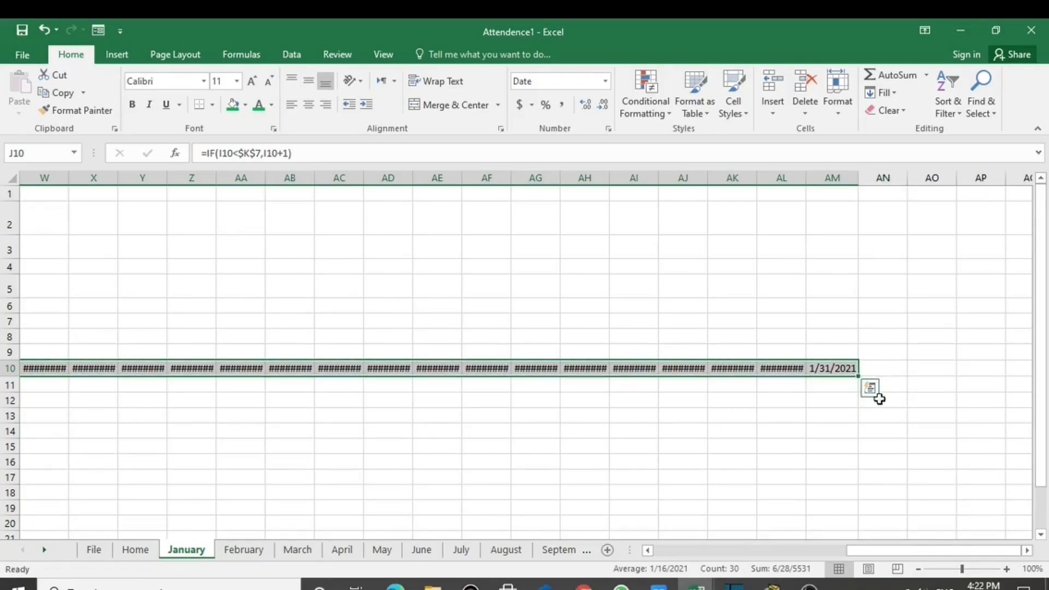
Apply the custom number format d to the dates in J10:AM10 so only the day number shows
{"action": "left_click_drag", "start_coordinate": [916, 551], "coordinate": [793, 544]}
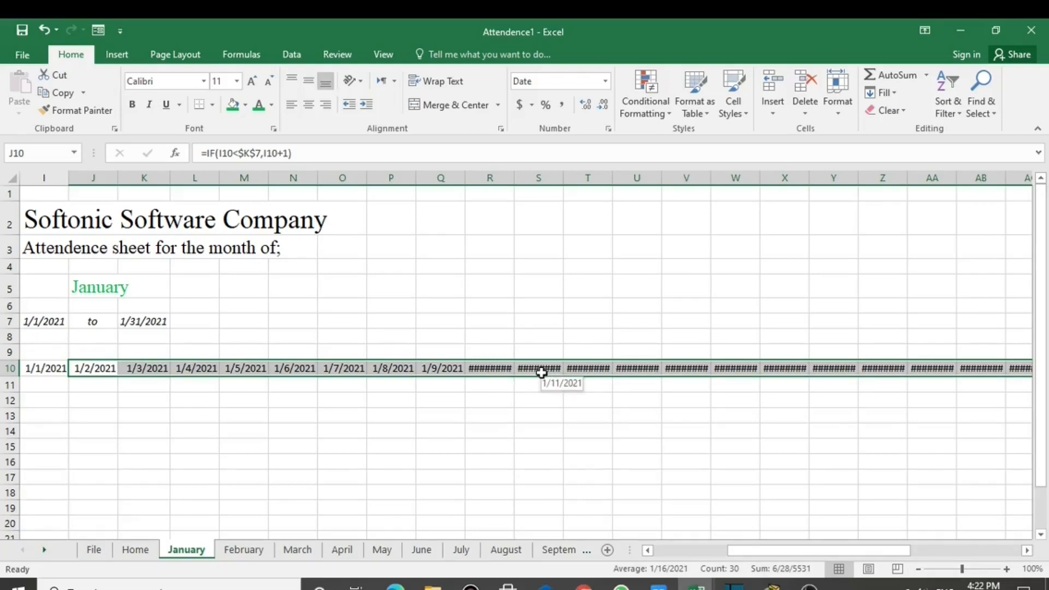
{"action": "left_click", "coordinate": [605, 82]}
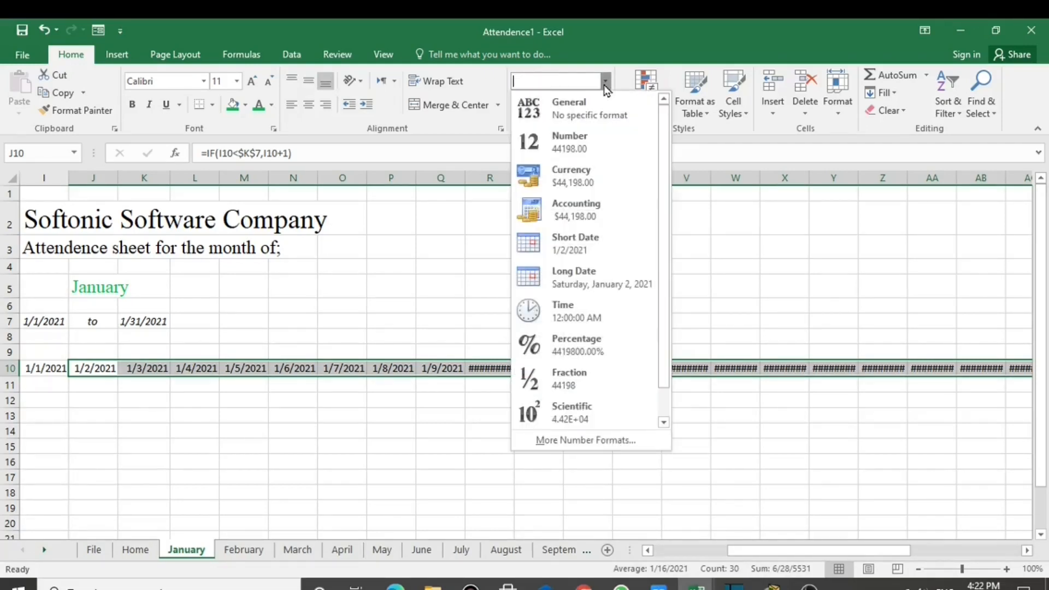
{"action": "left_click", "coordinate": [613, 441]}
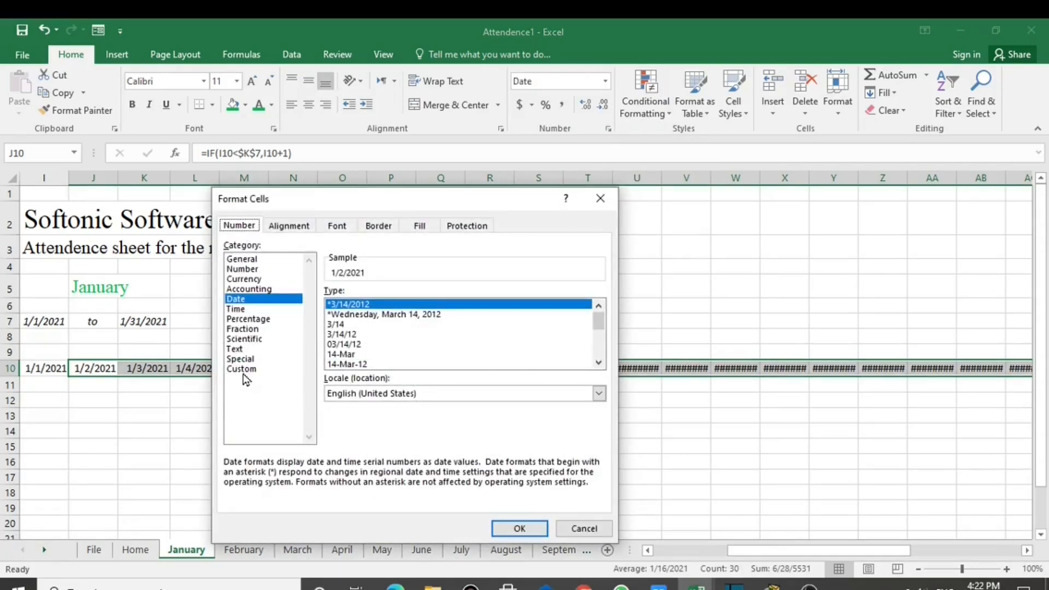
{"action": "left_click", "coordinate": [242, 370]}
{"action": "left_click_drag", "start_coordinate": [370, 304], "coordinate": [300, 305]}
{"action": "type", "text": "d"}
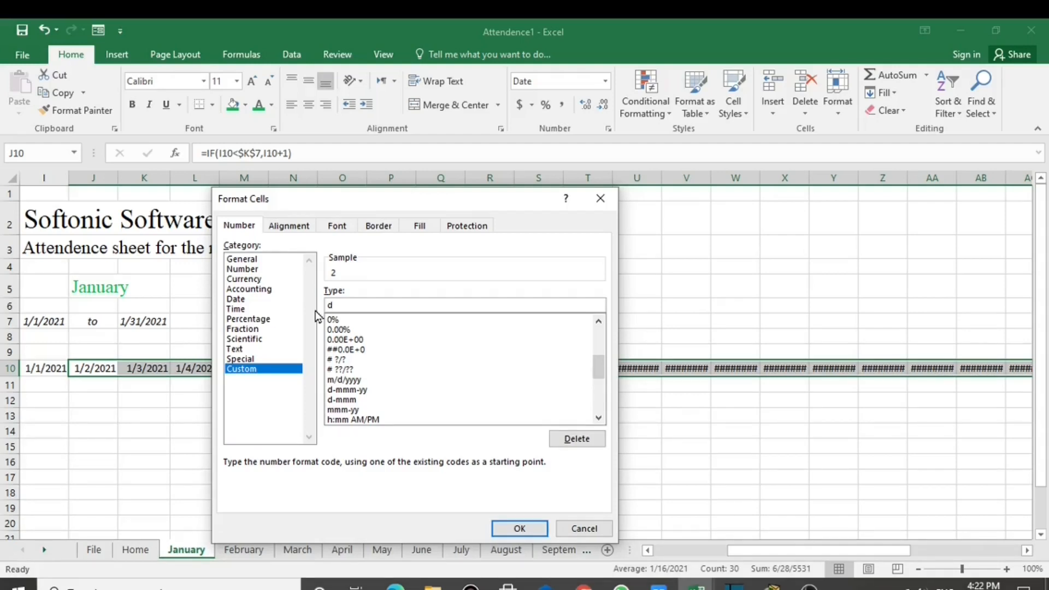
{"action": "key", "text": "Return"}
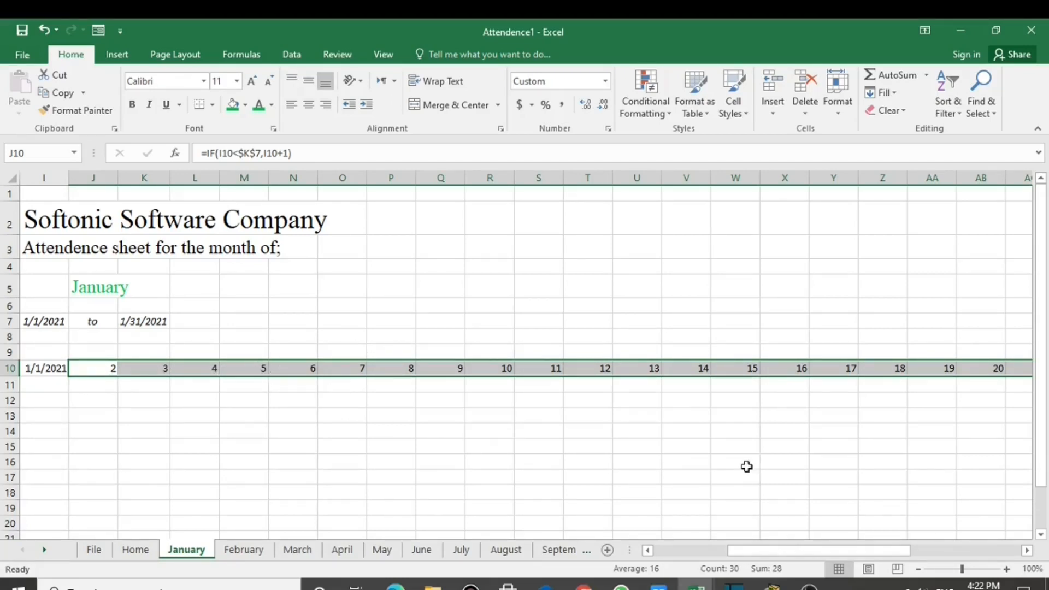
{"action": "left_click", "coordinate": [357, 431]}
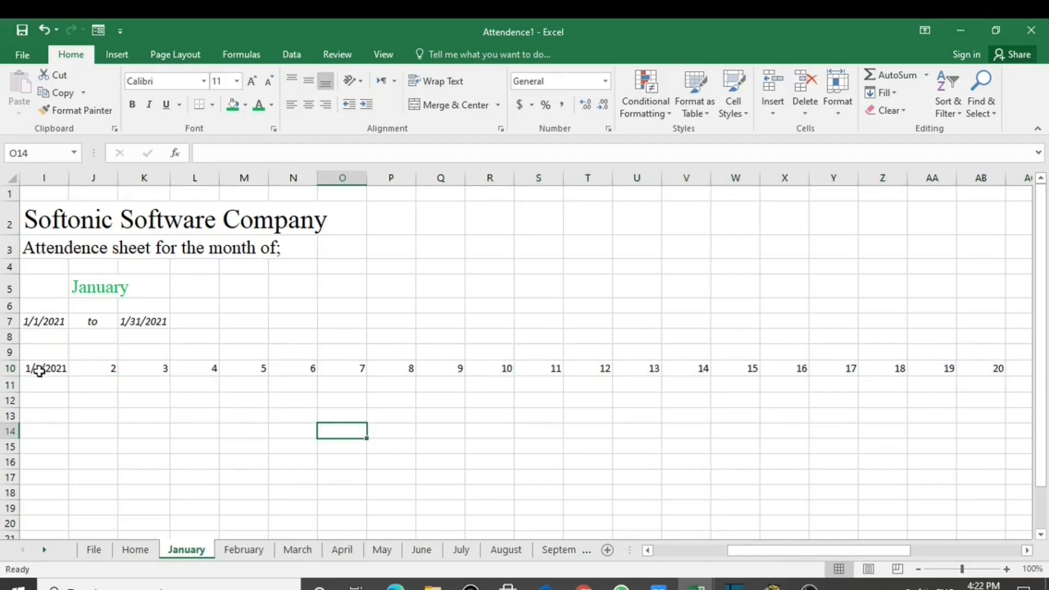
Copy the day-number formatting of J10 onto the first date in I10 with Format Painter
{"action": "left_click", "coordinate": [40, 369]}
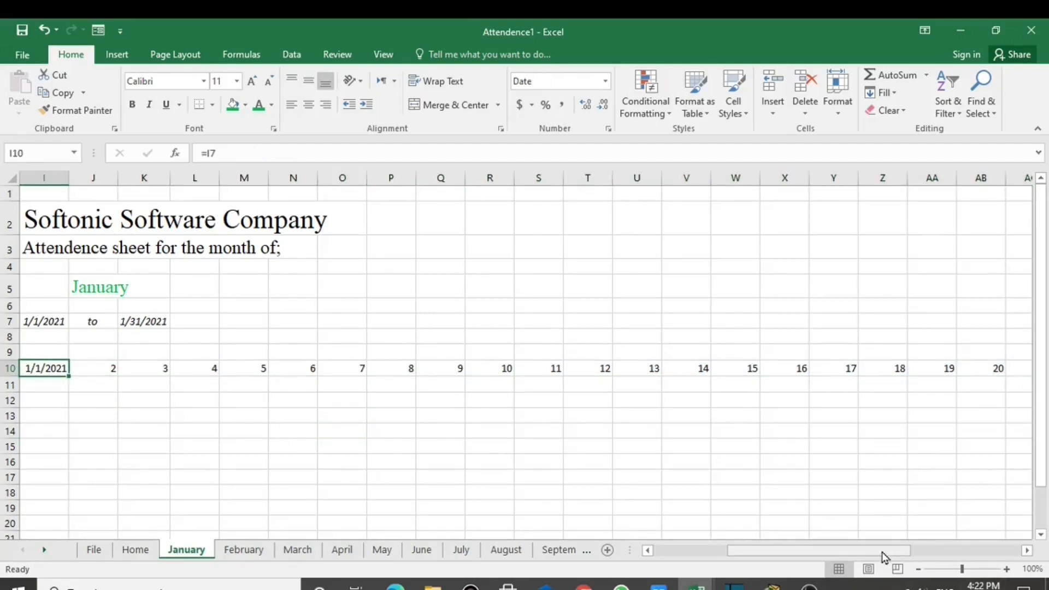
{"action": "left_click_drag", "start_coordinate": [885, 551], "coordinate": [816, 554]}
{"action": "left_click", "coordinate": [364, 369]}
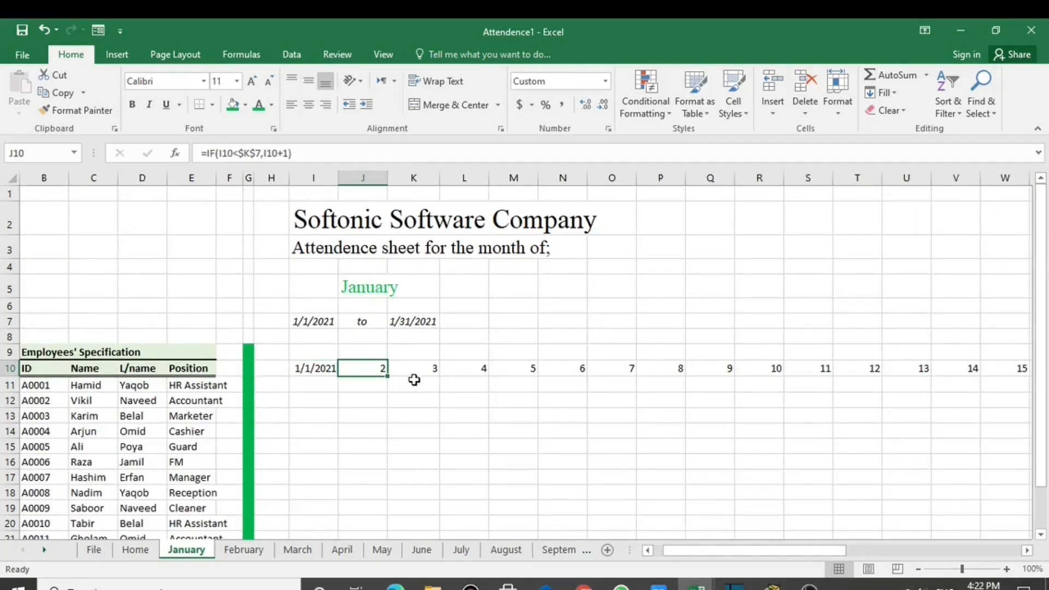
{"action": "left_click", "coordinate": [79, 115]}
{"action": "left_click", "coordinate": [314, 369]}
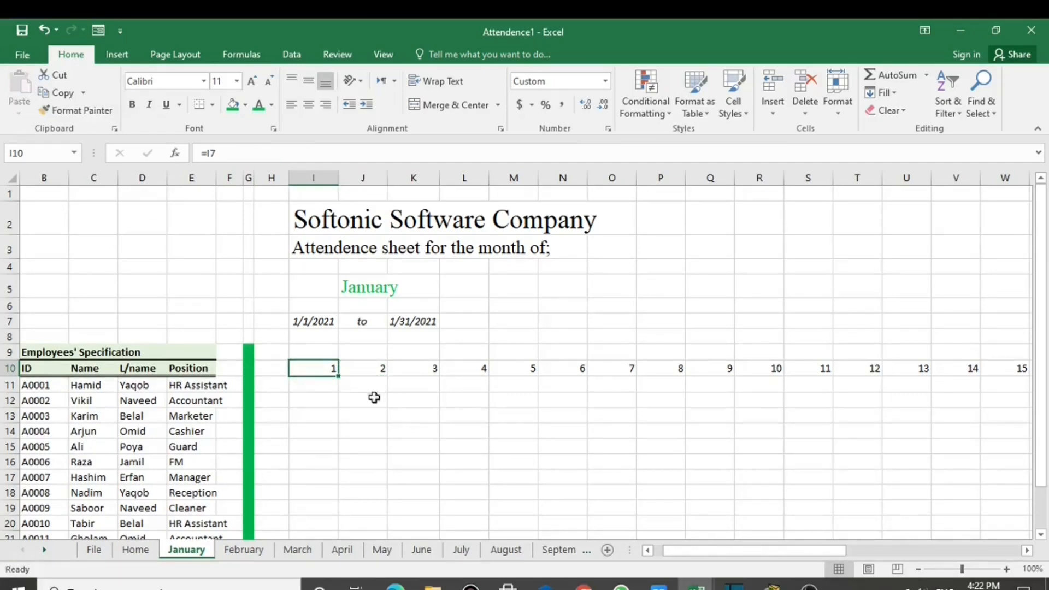
{"action": "left_click", "coordinate": [429, 396]}
Set the width of the day columns I through AM to 3
{"action": "left_click_drag", "start_coordinate": [315, 370], "coordinate": [934, 367]}
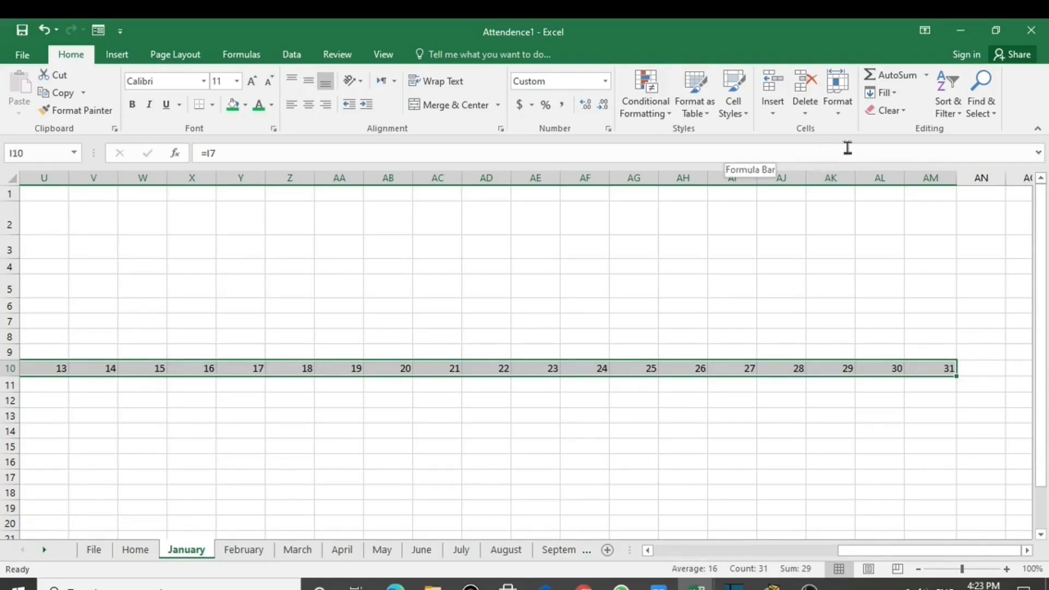
{"action": "left_click", "coordinate": [840, 112]}
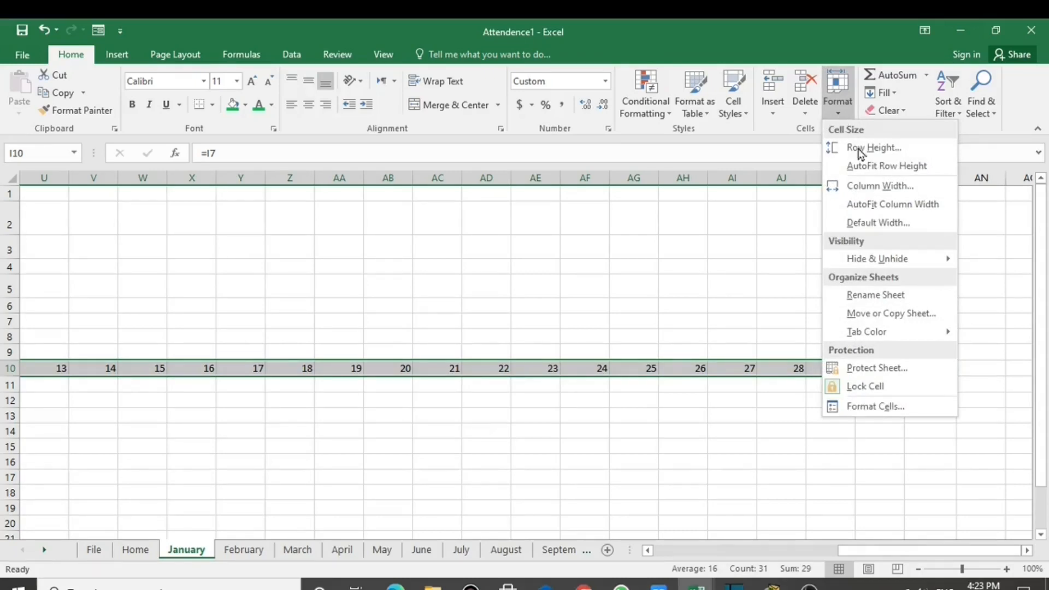
{"action": "left_click", "coordinate": [880, 185]}
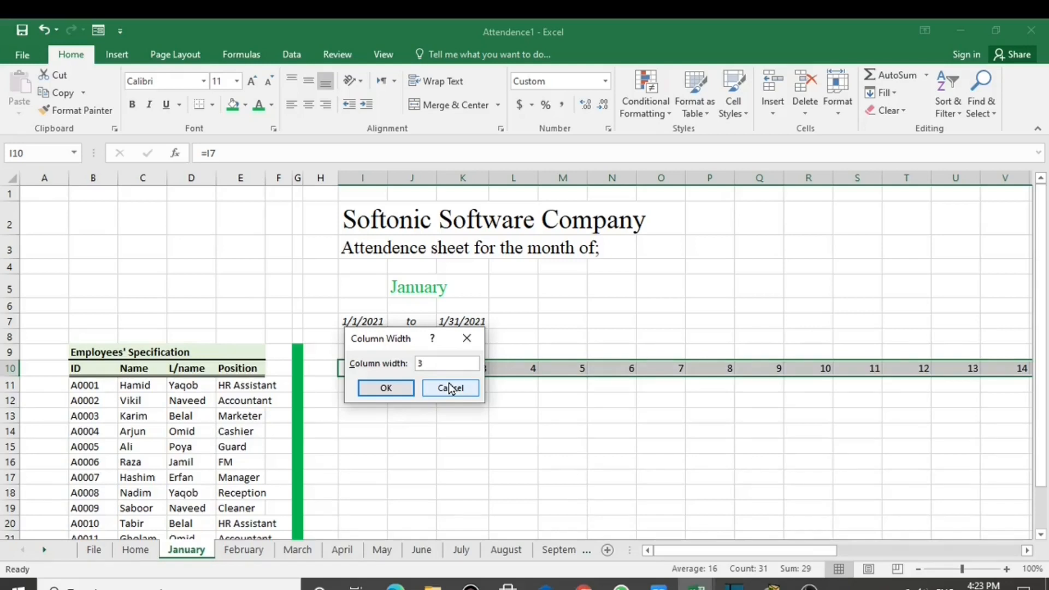
{"action": "left_click", "coordinate": [412, 395]}
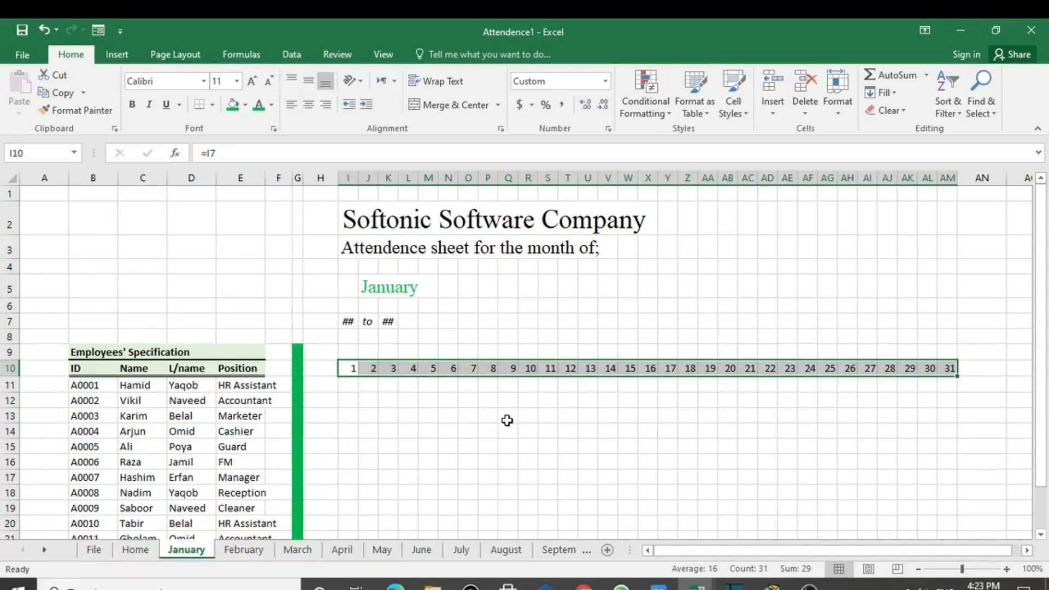
{"action": "left_click", "coordinate": [349, 353]}
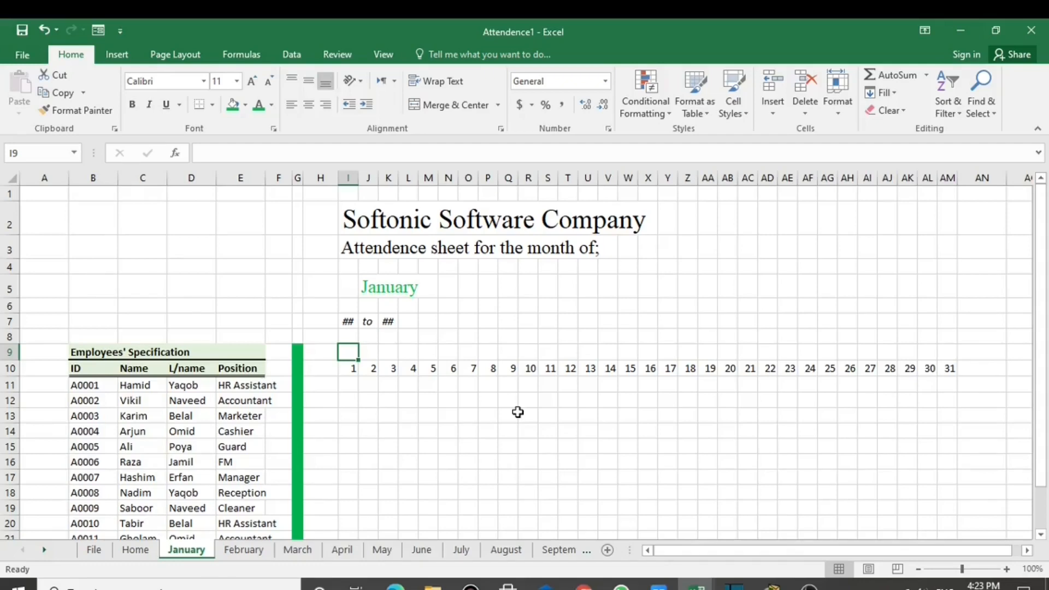
Enter the formula =TEXT(I10,"ddd") in I9 to show the weekday abbreviation of the first date
{"action": "type", "text": "="}
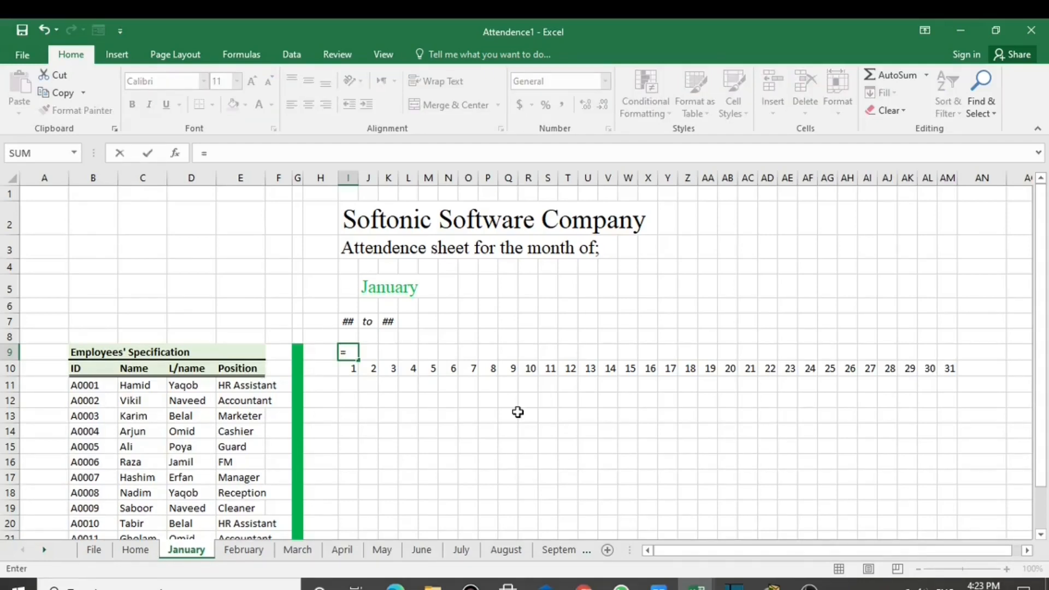
{"action": "type", "text": "te"}
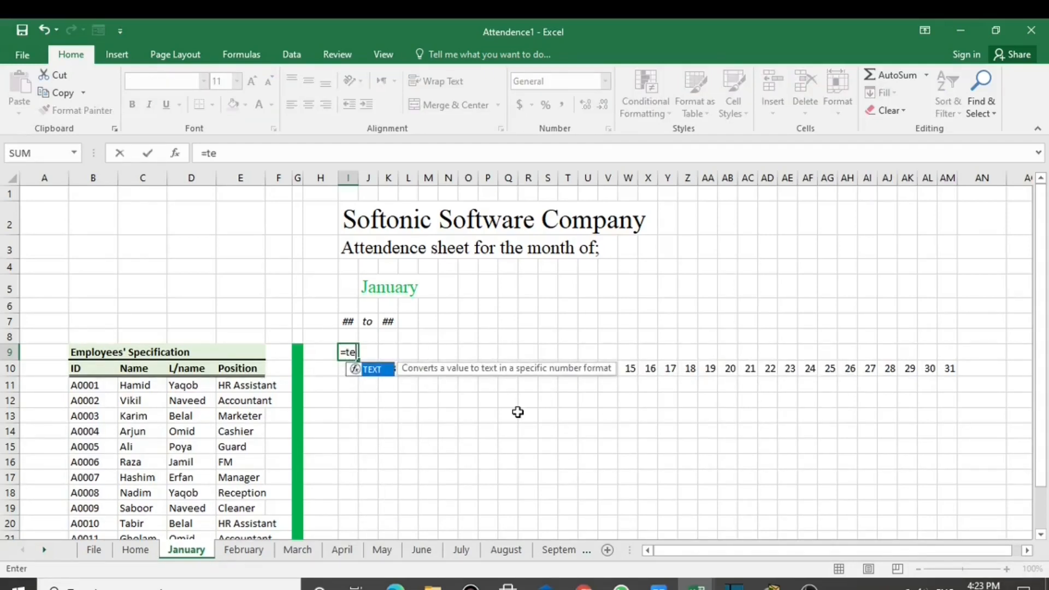
{"action": "key", "text": "Tab"}
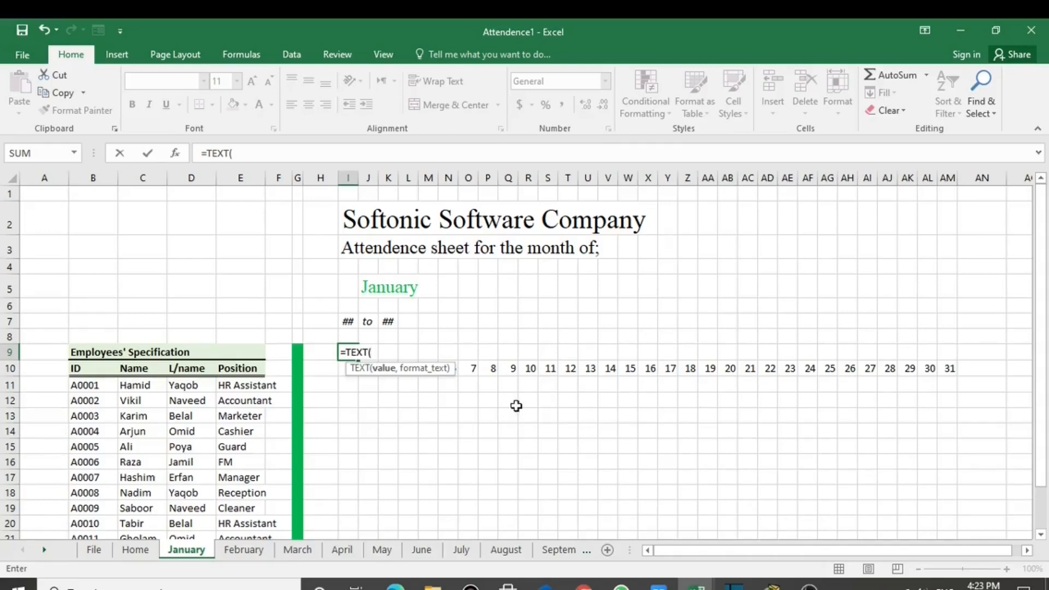
{"action": "left_click", "coordinate": [344, 372]}
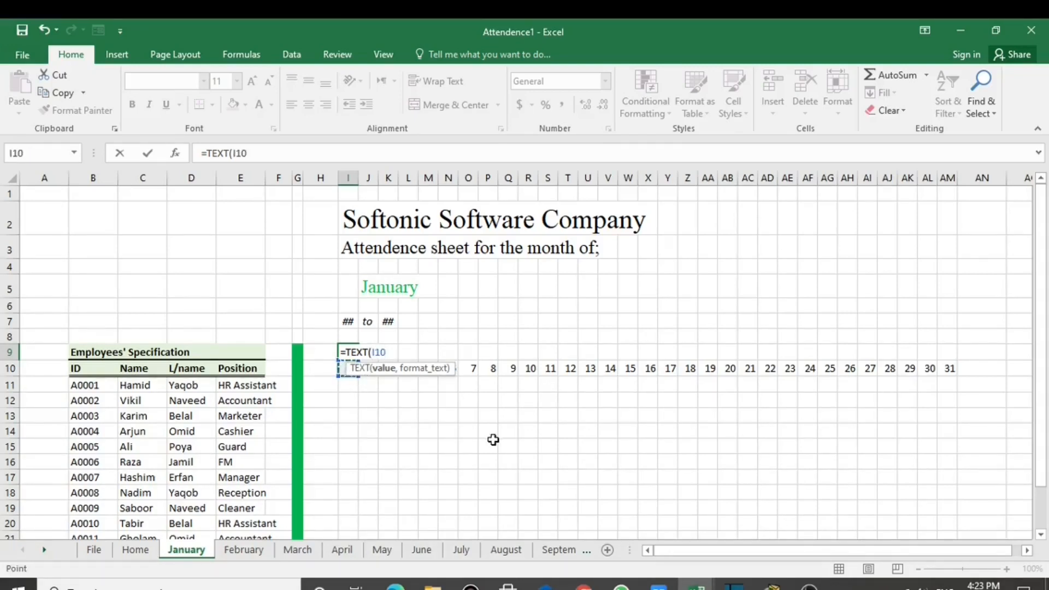
{"action": "type", "text": ",\"ddd"}
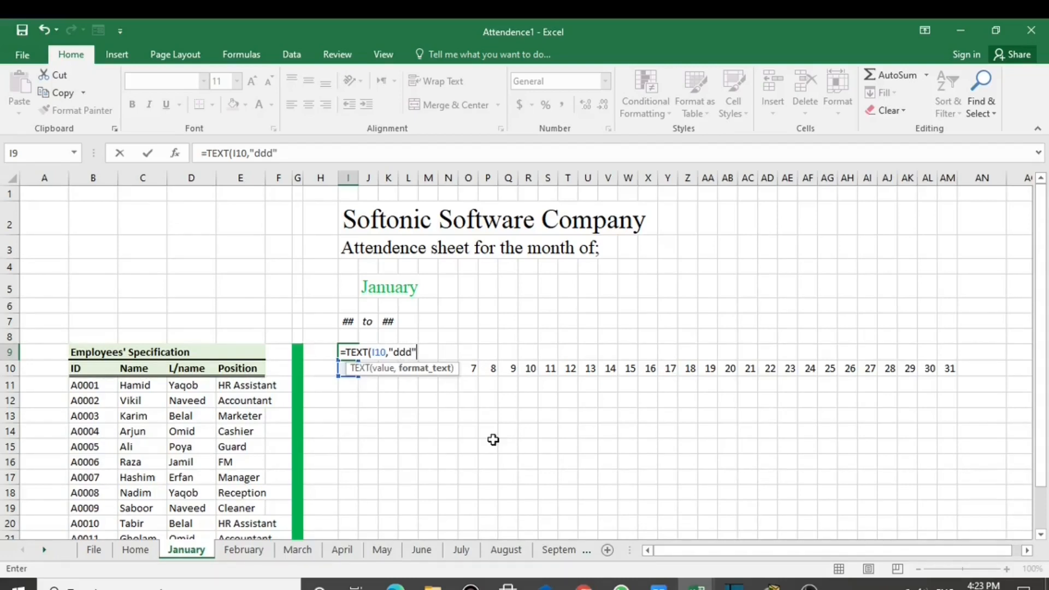
{"action": "key", "text": "Return"}
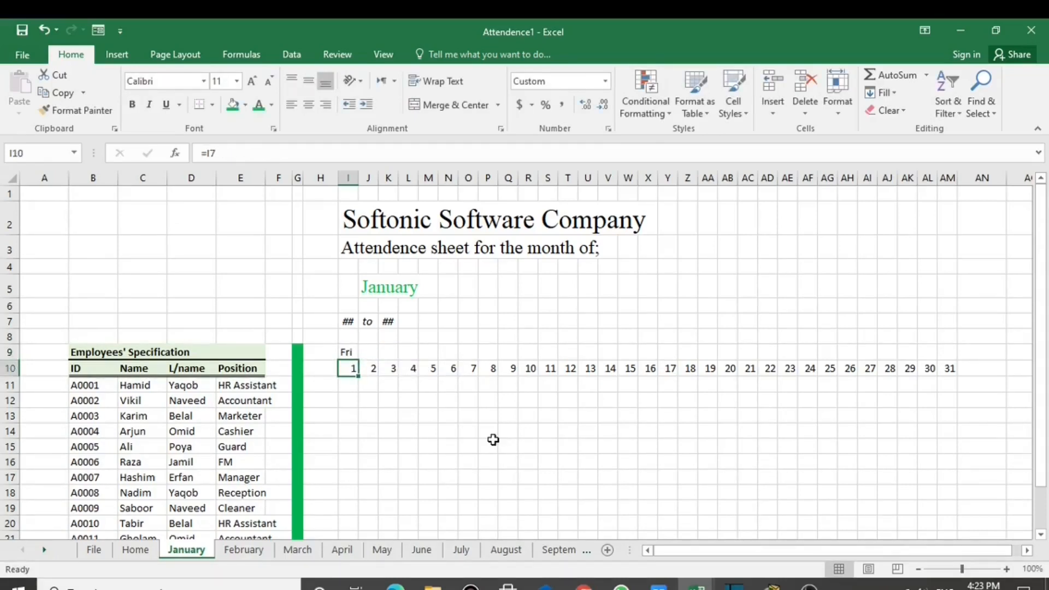
Fill the I9 weekday formula across row 9 through AM9
{"action": "left_click", "coordinate": [350, 353]}
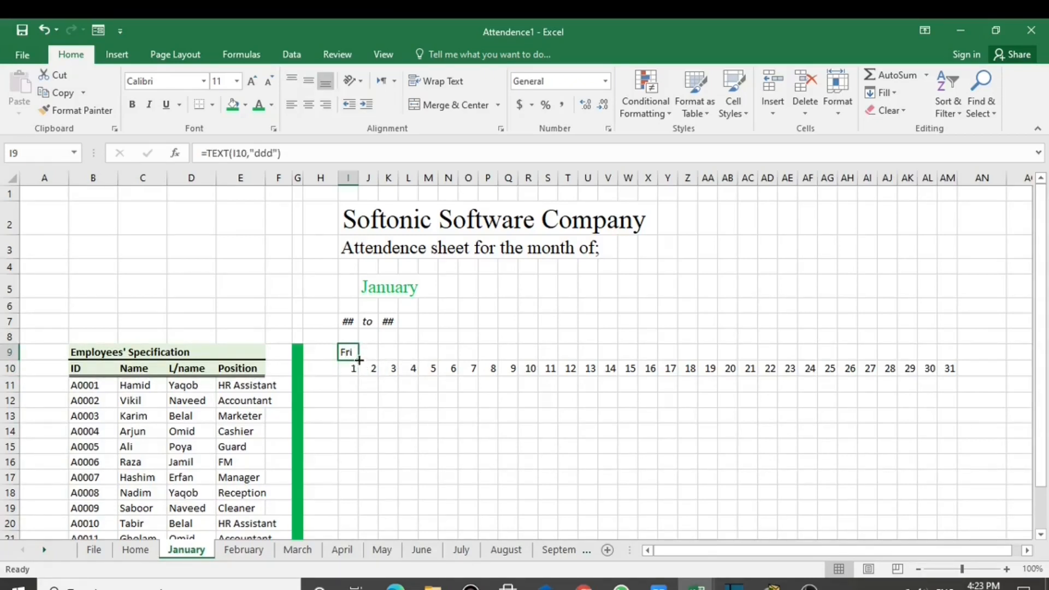
{"action": "left_click_drag", "start_coordinate": [359, 360], "coordinate": [952, 375]}
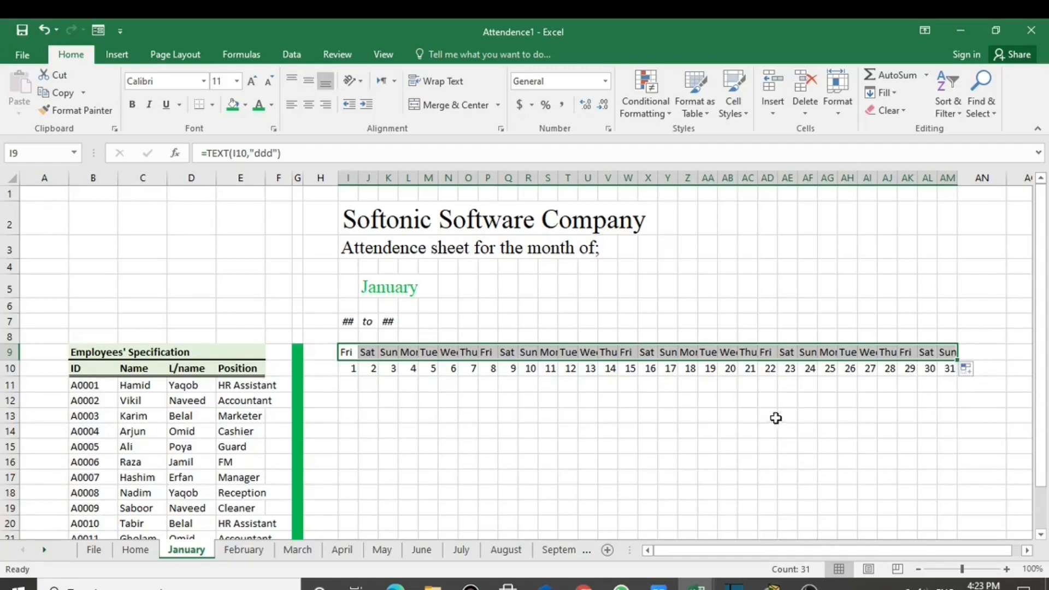
{"action": "left_click", "coordinate": [511, 388]}
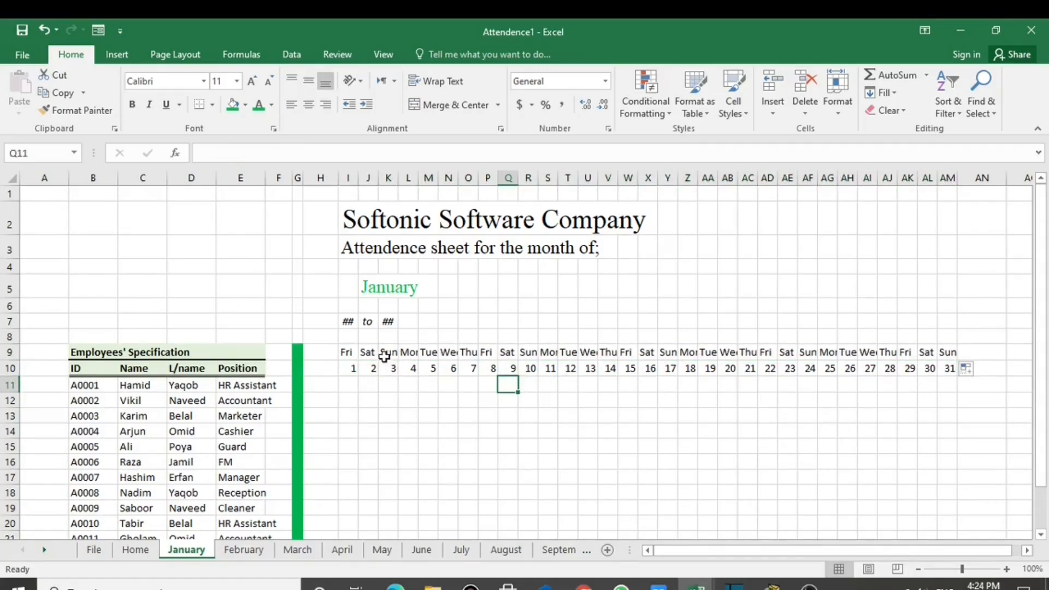
Center the weekday and day-number rows I9:AM10 horizontally and vertically, and format them with a light gold fill and bold text
{"action": "left_click_drag", "start_coordinate": [346, 352], "coordinate": [946, 371]}
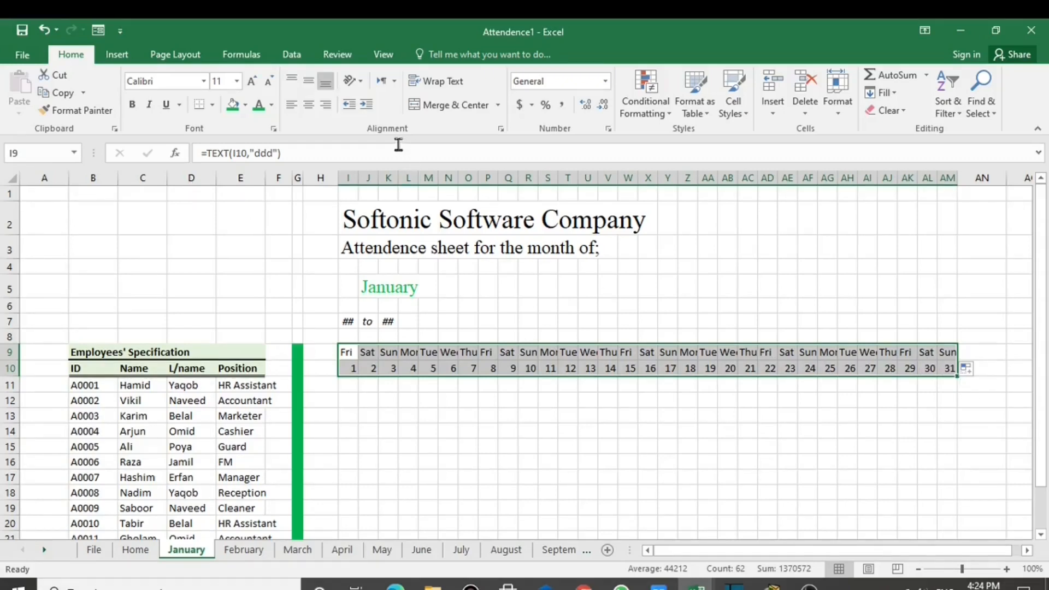
{"action": "left_click", "coordinate": [309, 104]}
{"action": "left_click", "coordinate": [307, 82]}
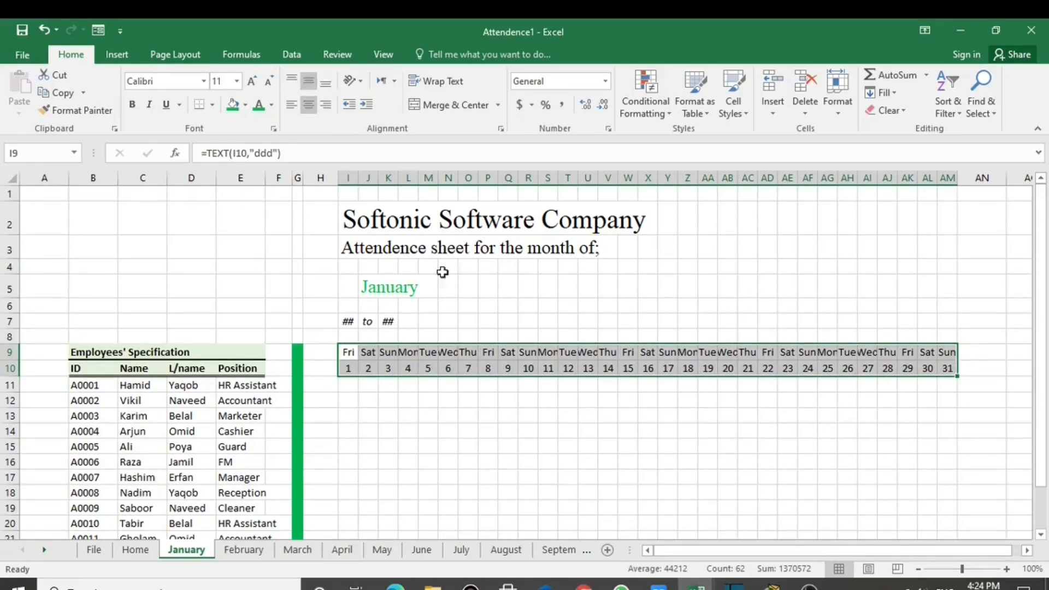
{"action": "left_click", "coordinate": [245, 109]}
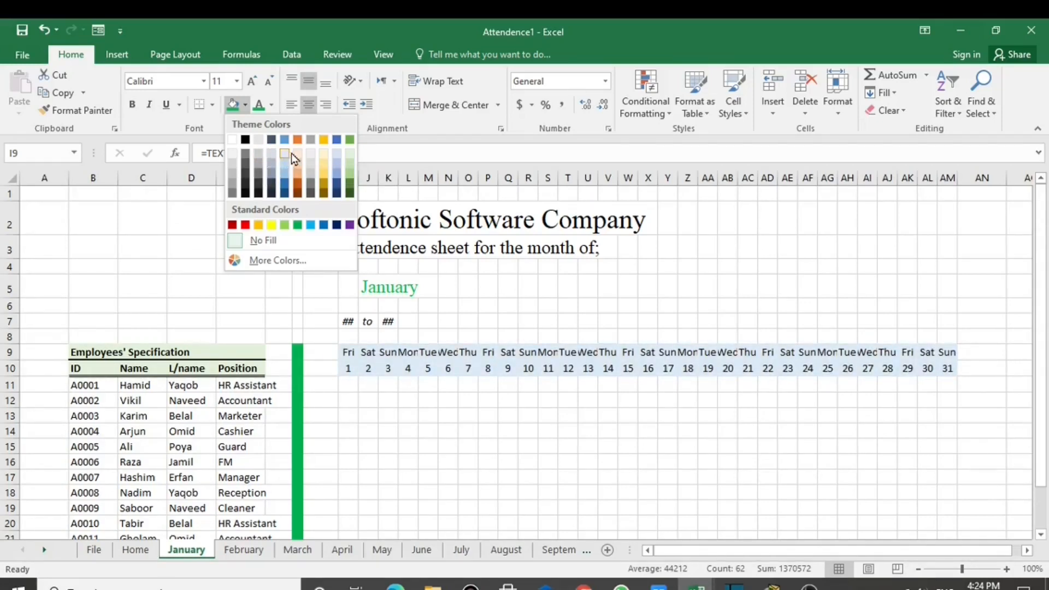
{"action": "left_click", "coordinate": [325, 165]}
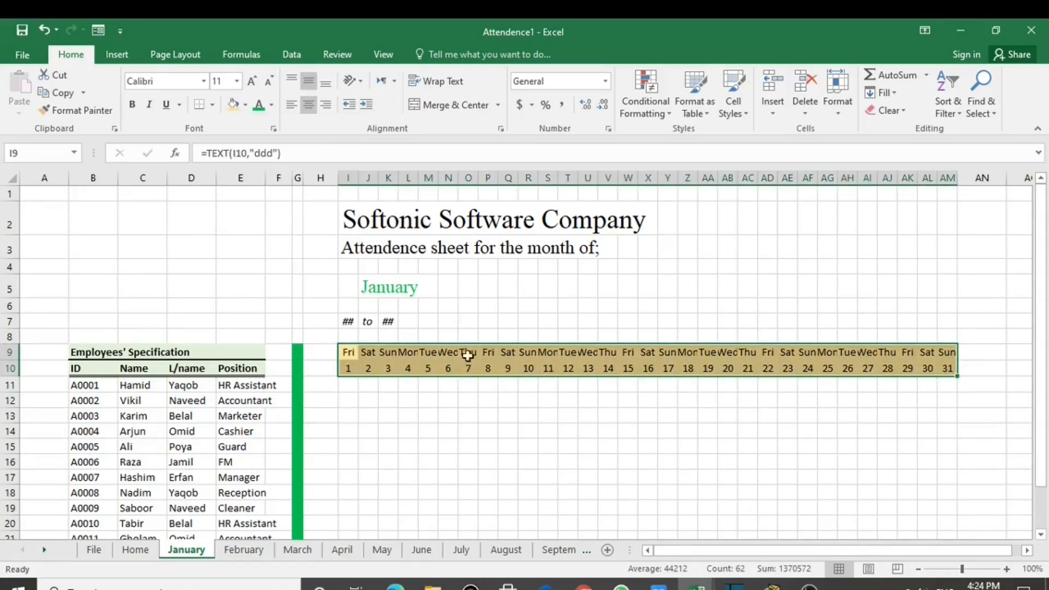
{"action": "left_click", "coordinate": [135, 109]}
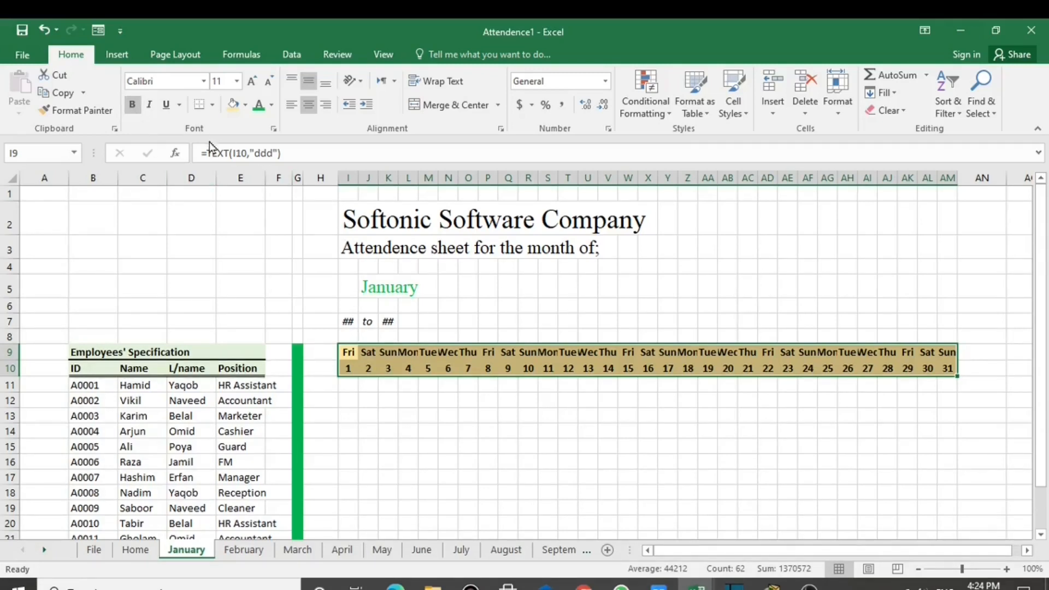
Add a bottom double border and a top border to I9:AM10, and narrow column H slightly
{"action": "left_click", "coordinate": [212, 104]}
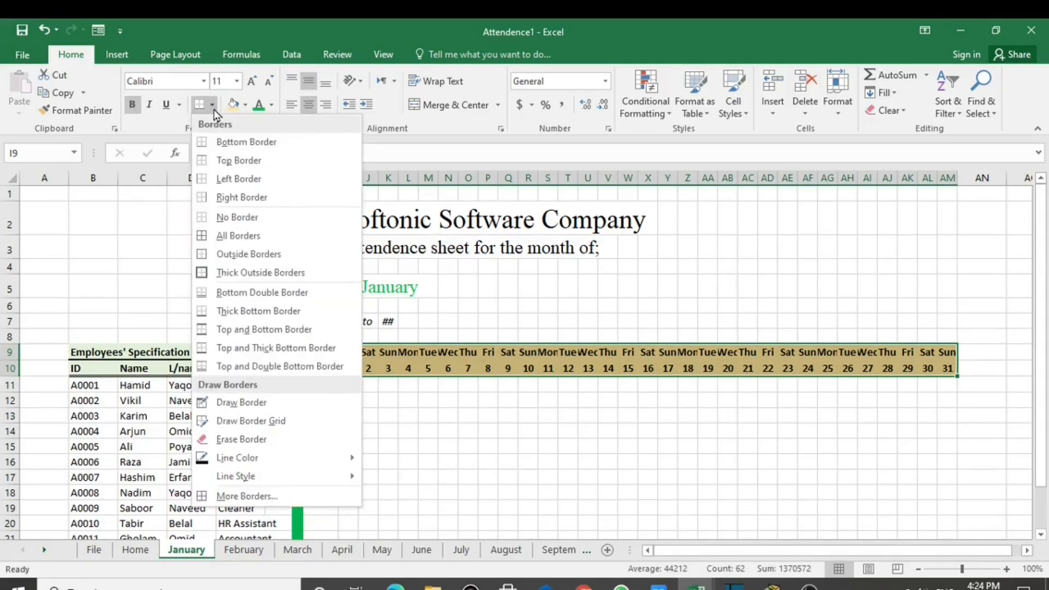
{"action": "left_click", "coordinate": [280, 297]}
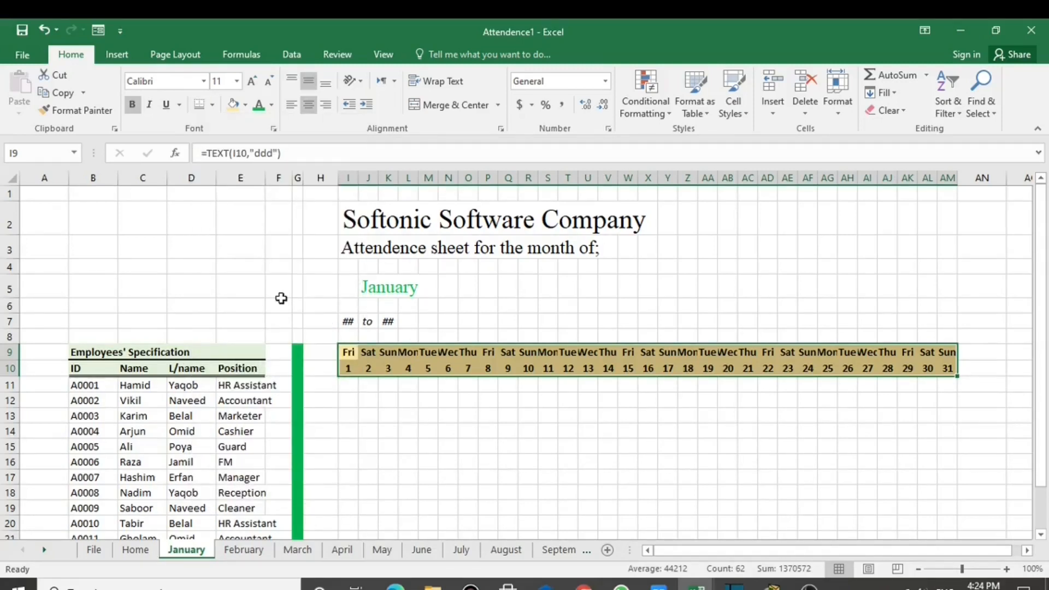
{"action": "left_click", "coordinate": [212, 105]}
{"action": "left_click", "coordinate": [245, 161]}
{"action": "left_click", "coordinate": [521, 419]}
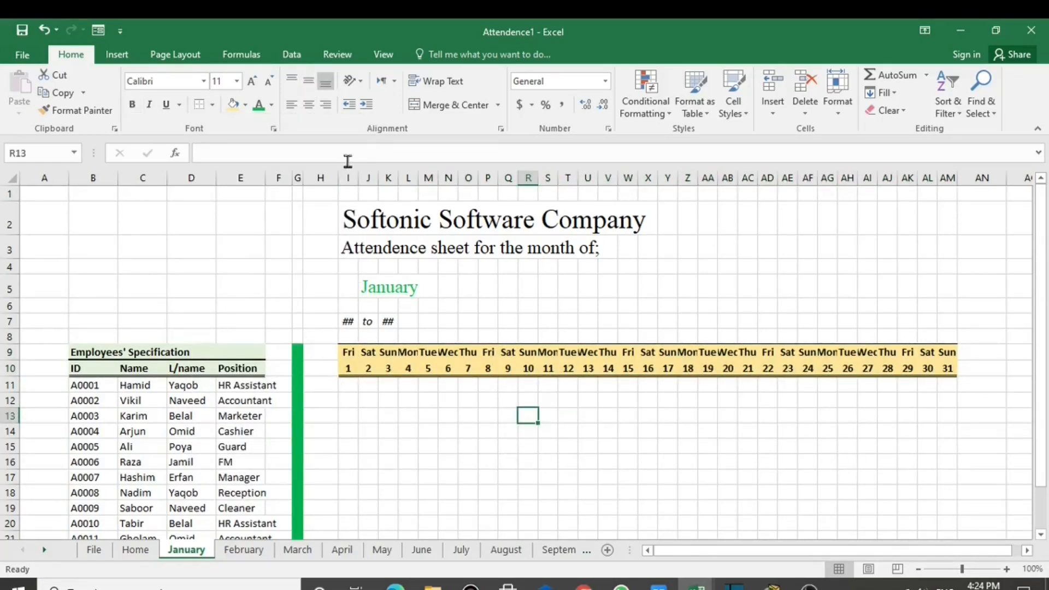
{"action": "left_click_drag", "start_coordinate": [340, 176], "coordinate": [330, 181]}
{"action": "left_click", "coordinate": [765, 415]}
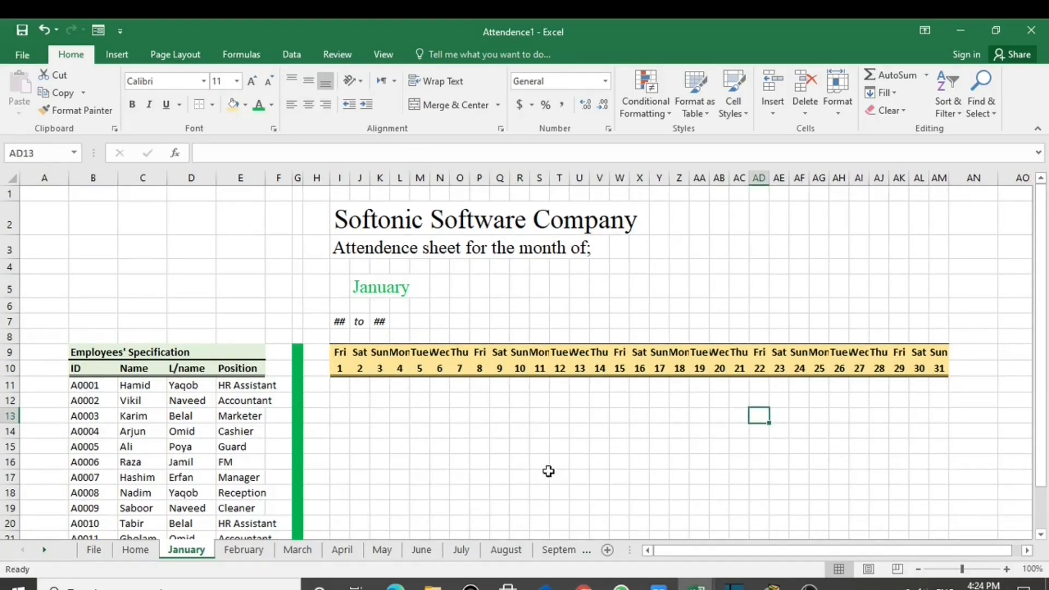
Apply solid borders to all cells of the attendance grid I11:AM25
{"action": "scroll", "coordinate": [529, 476], "scroll_direction": "down", "scroll_amount": 1}
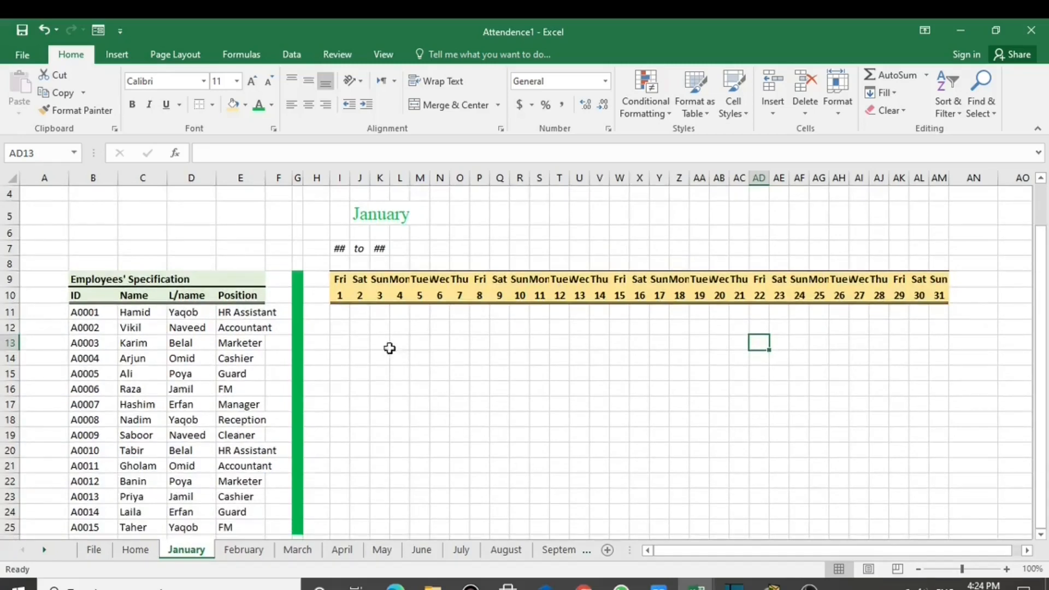
{"action": "left_click_drag", "start_coordinate": [344, 313], "coordinate": [932, 445]}
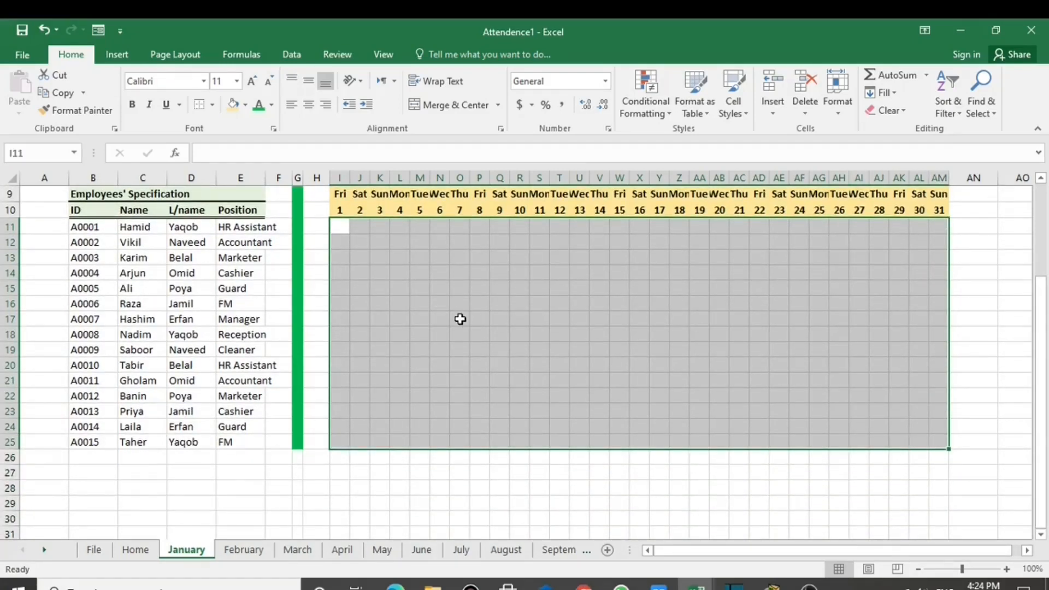
{"action": "scroll", "coordinate": [459, 319], "scroll_direction": "up", "scroll_amount": 3}
{"action": "scroll", "coordinate": [490, 410], "scroll_direction": "down", "scroll_amount": 1}
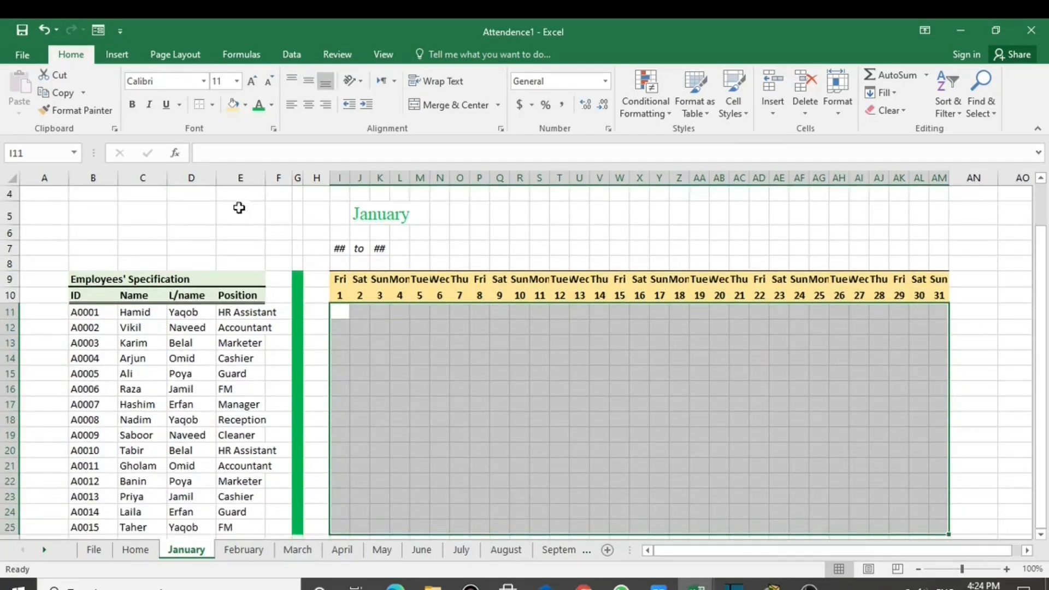
{"action": "left_click", "coordinate": [212, 105]}
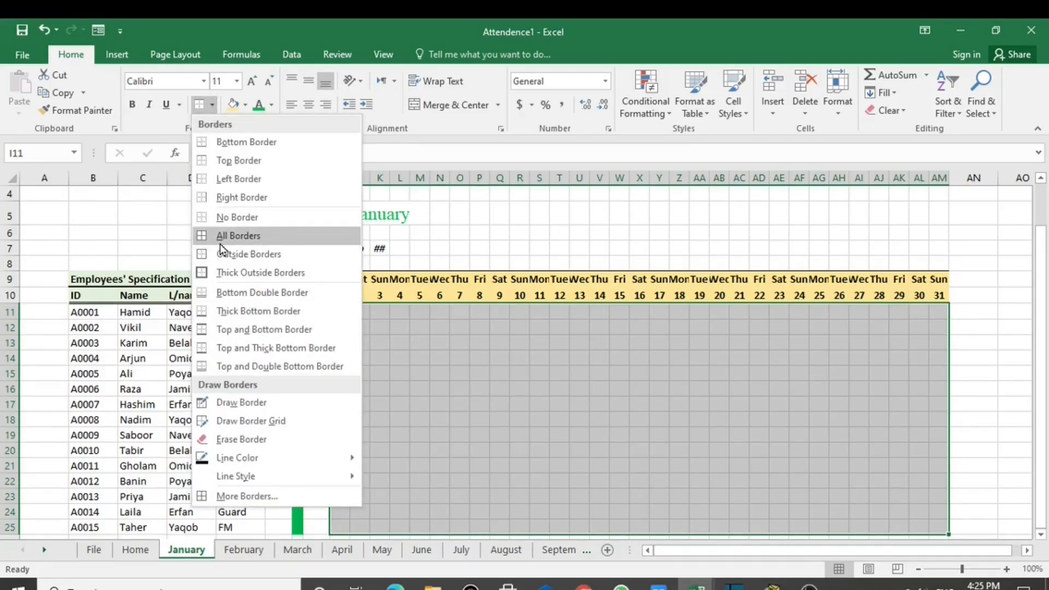
{"action": "left_click", "coordinate": [272, 236]}
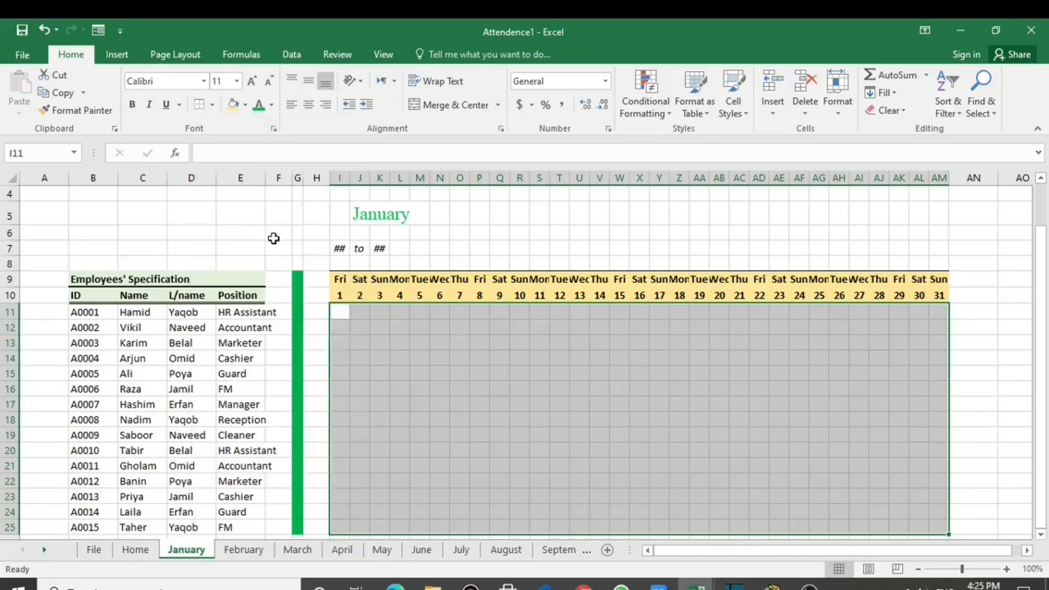
{"action": "left_click", "coordinate": [545, 422]}
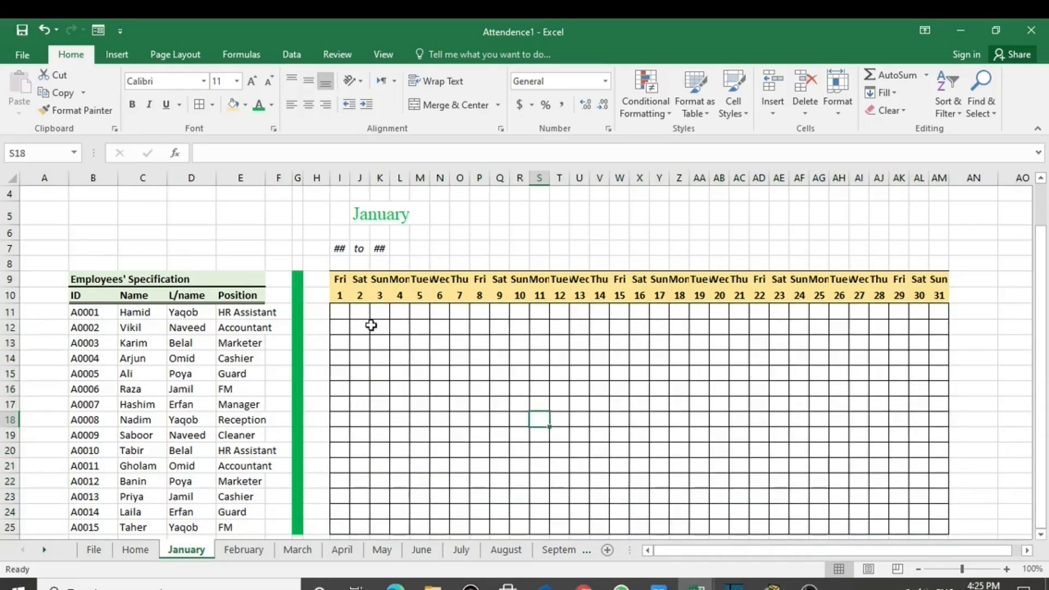
Set the border line style to fine dashes and apply it to all cell borders in I11:AM25
{"action": "mouse_move", "coordinate": [341, 312]}
{"action": "left_mouse_down"}
{"action": "mouse_move", "coordinate": [992, 466]}
{"action": "mouse_move", "coordinate": [937, 526]}
{"action": "left_mouse_up"}
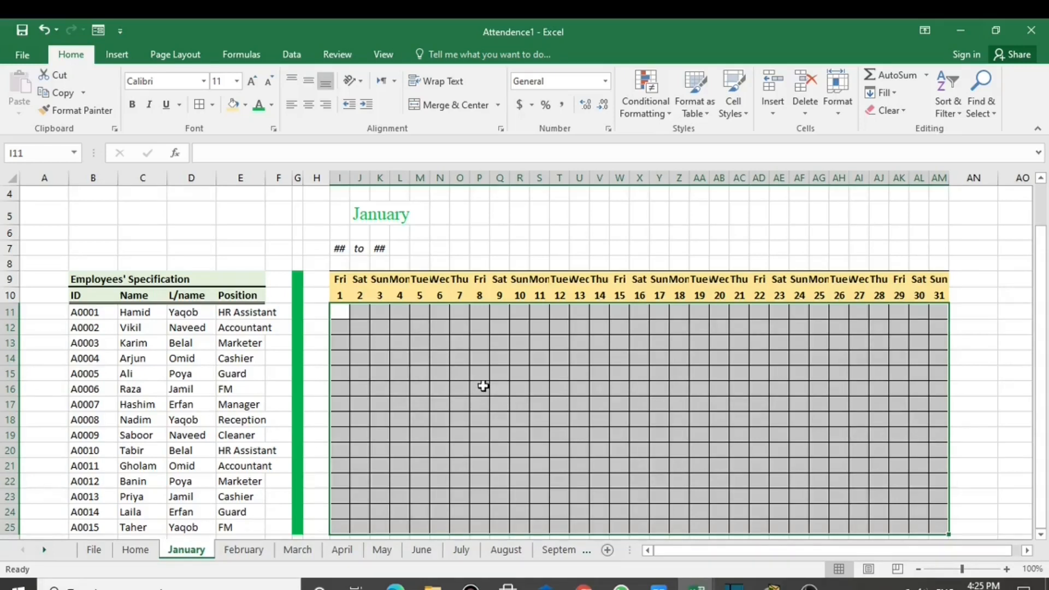
{"action": "left_click", "coordinate": [212, 105]}
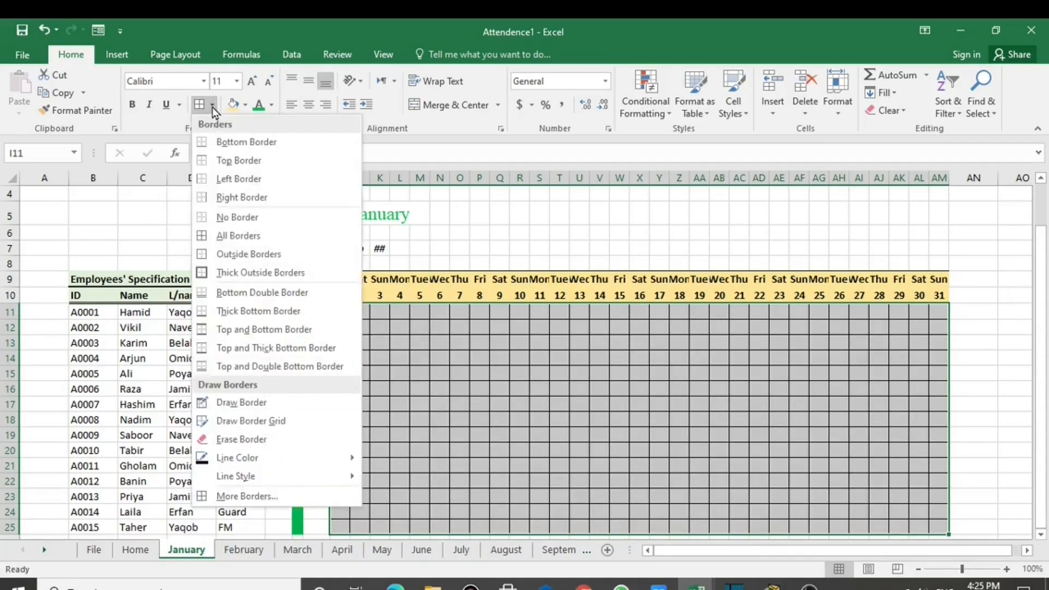
{"action": "mouse_move", "coordinate": [297, 474]}
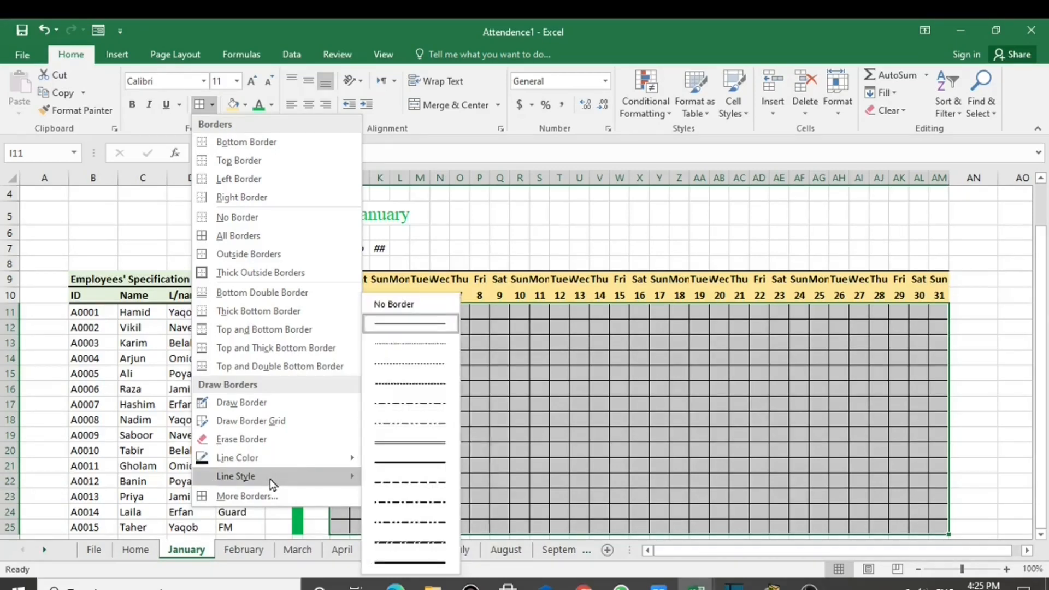
{"action": "left_click", "coordinate": [422, 384]}
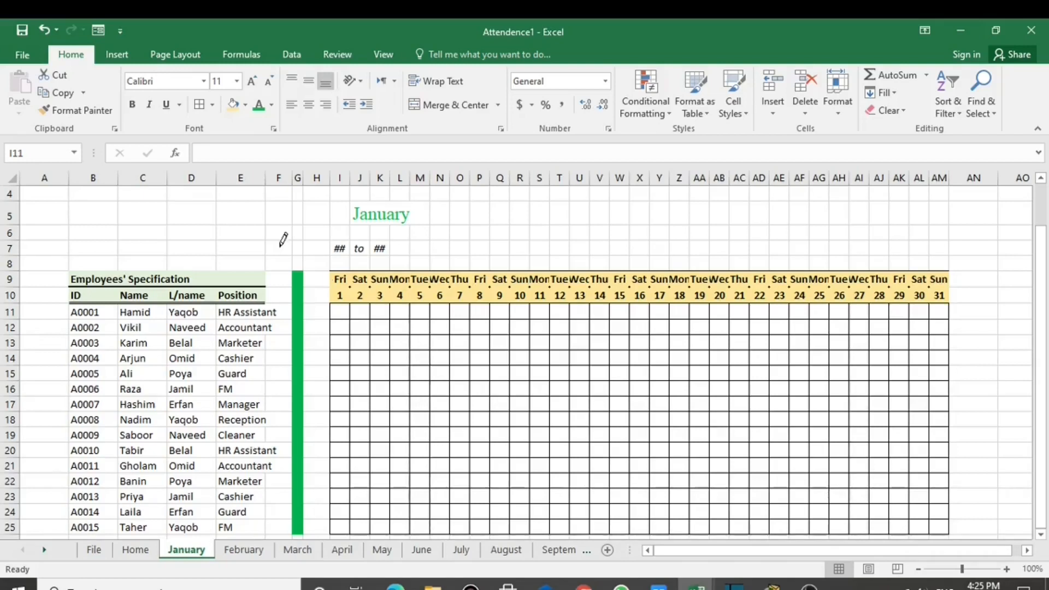
{"action": "left_click", "coordinate": [213, 106]}
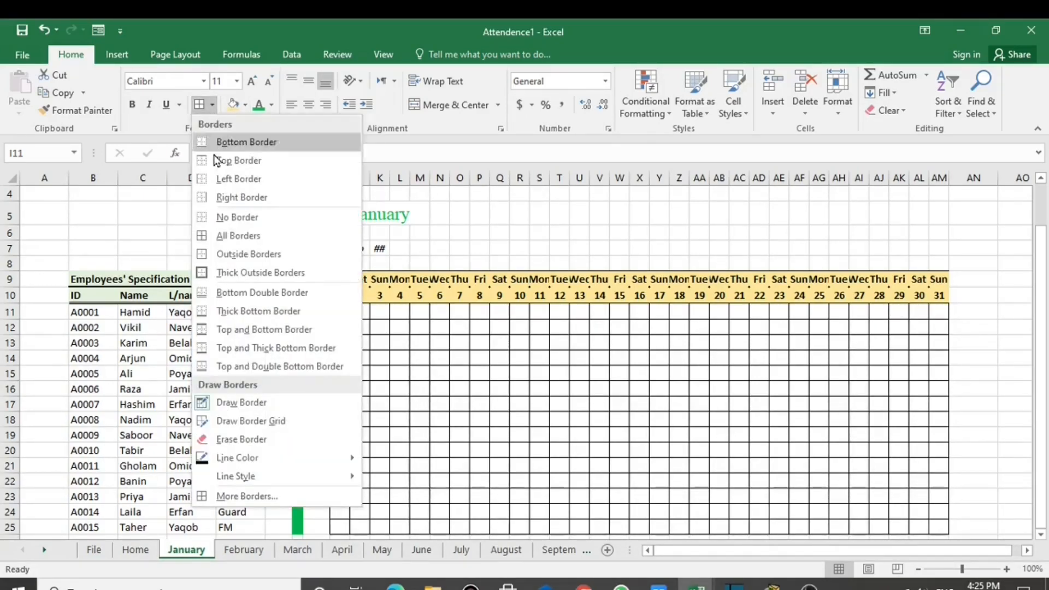
{"action": "left_click", "coordinate": [247, 236]}
{"action": "left_click", "coordinate": [660, 482]}
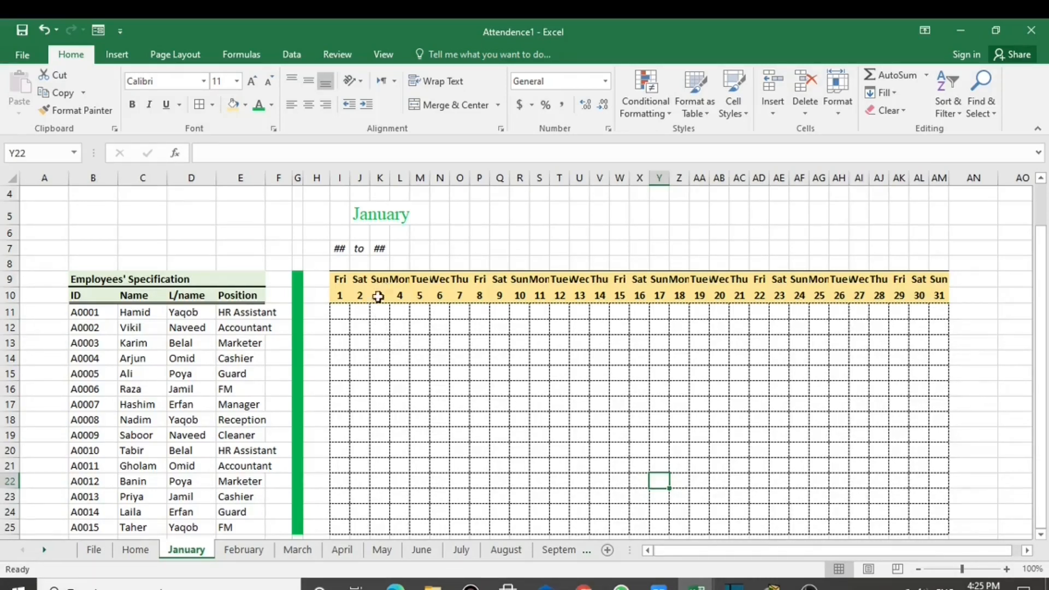
Start a formula-based conditional formatting rule for cell I11 using the formula =I$9="sun"
{"action": "left_click", "coordinate": [341, 310]}
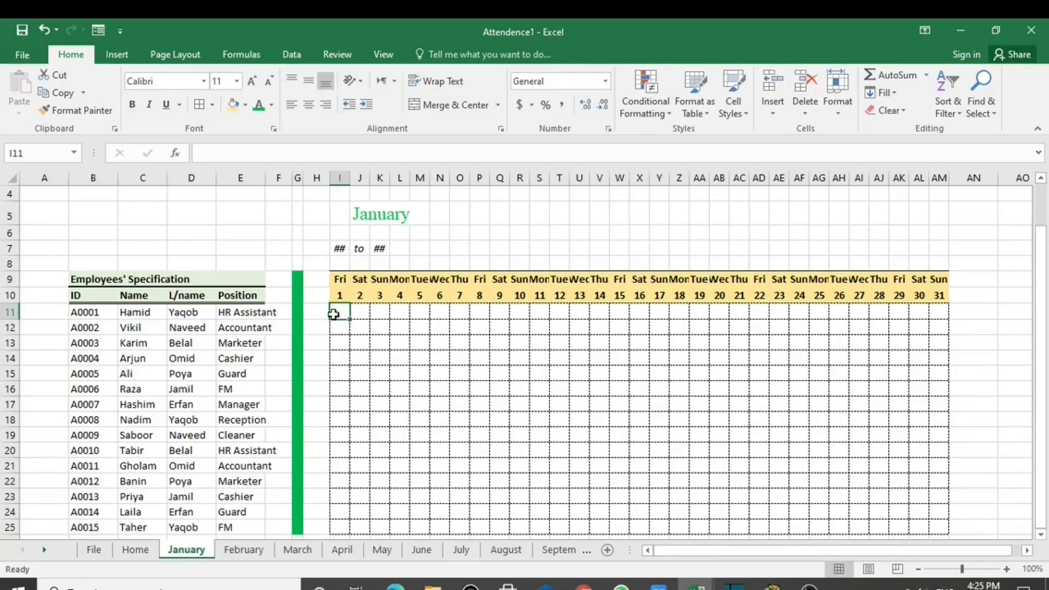
{"action": "left_click", "coordinate": [671, 114]}
{"action": "mouse_move", "coordinate": [678, 147]}
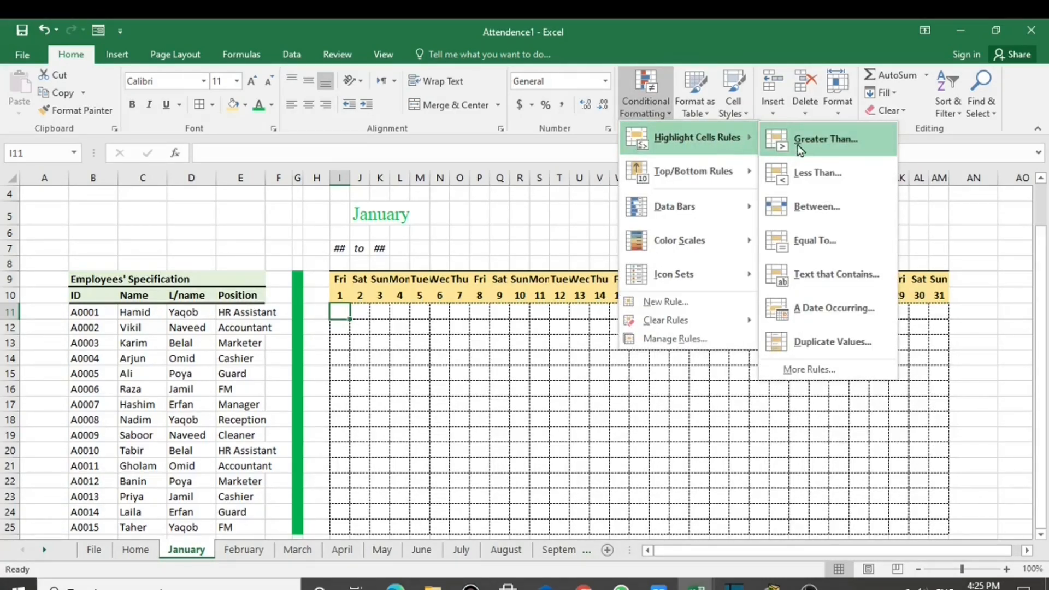
{"action": "left_click", "coordinate": [812, 371]}
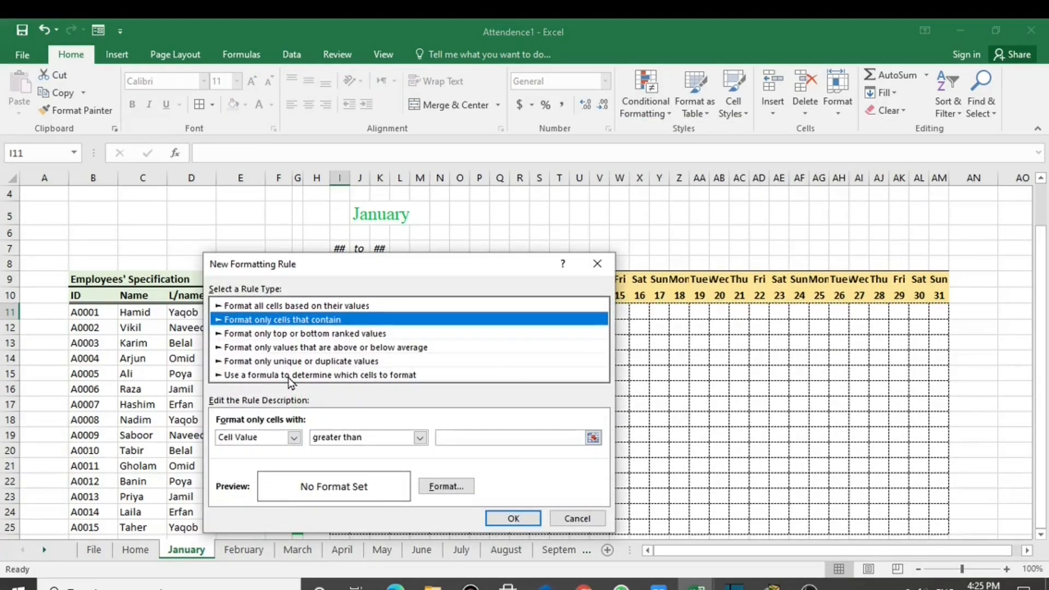
{"action": "left_click", "coordinate": [395, 375]}
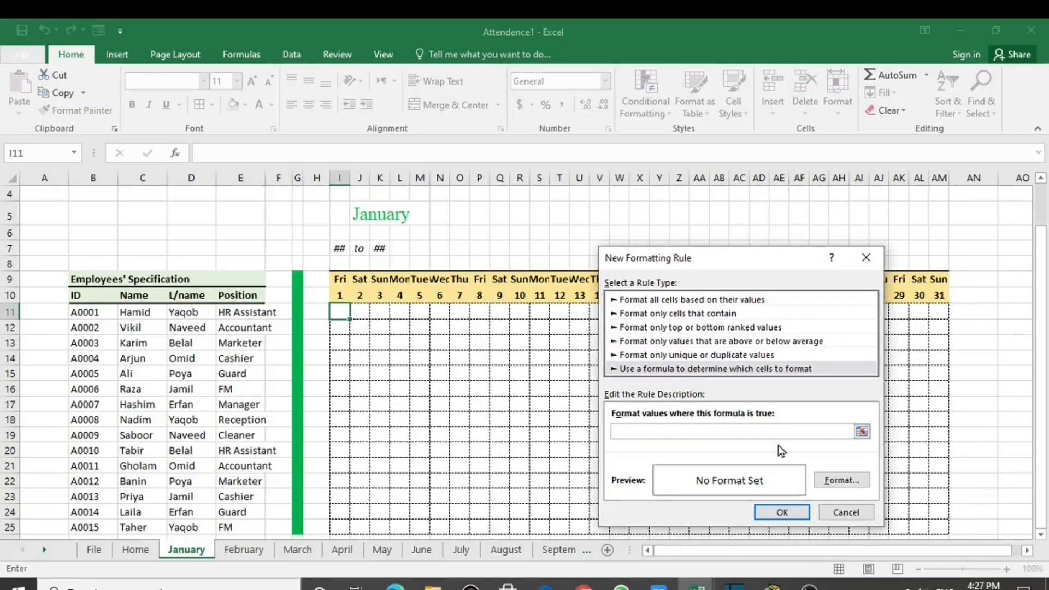
{"action": "left_click", "coordinate": [340, 279]}
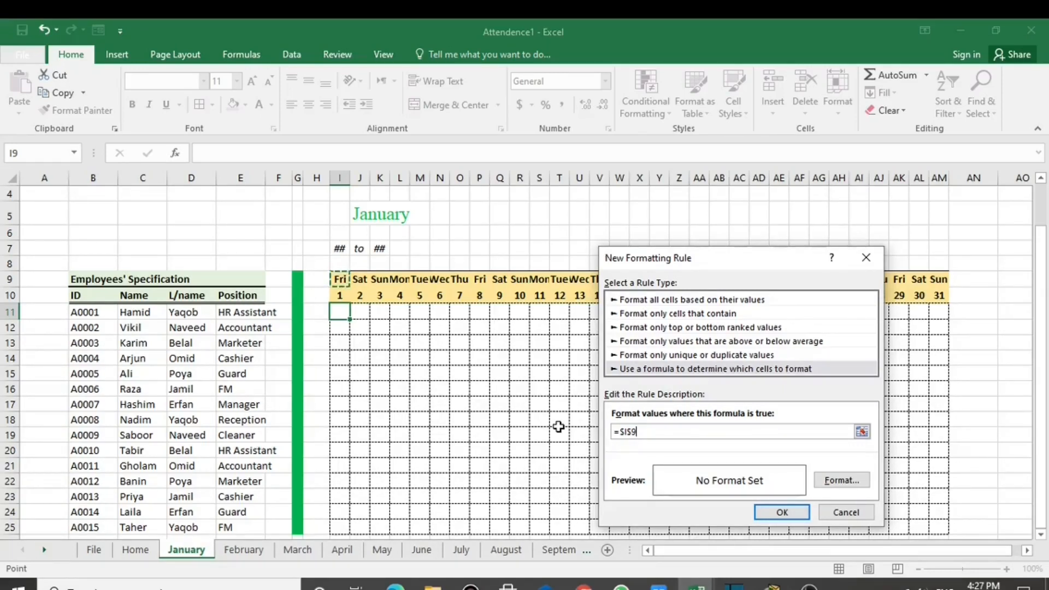
{"action": "left_click", "coordinate": [626, 432]}
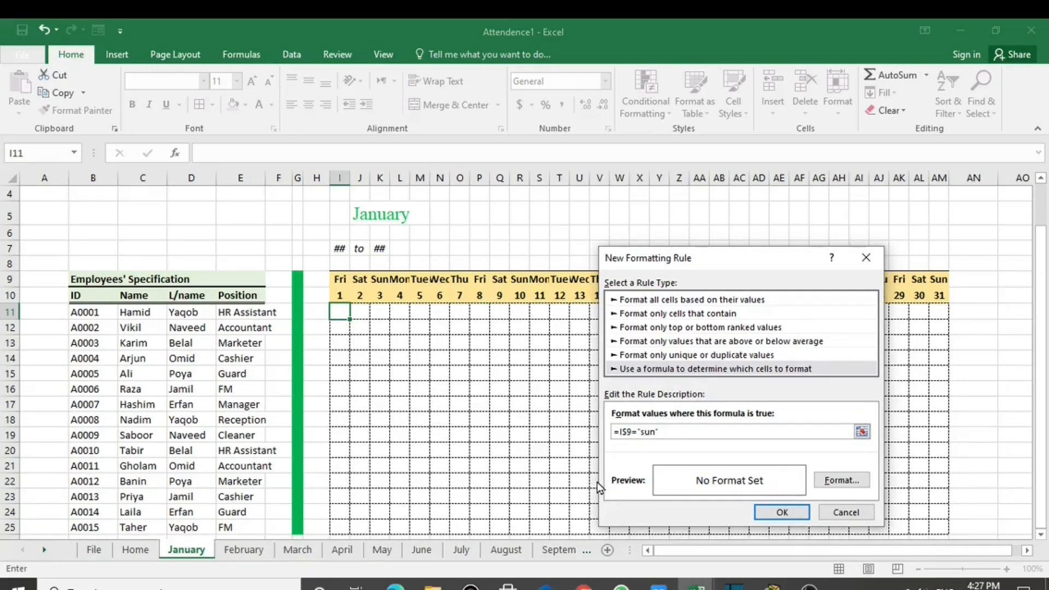
Give the Sunday rule a fill with red pattern color and a dense dotted pattern style, and create the rule
{"action": "left_click", "coordinate": [839, 480]}
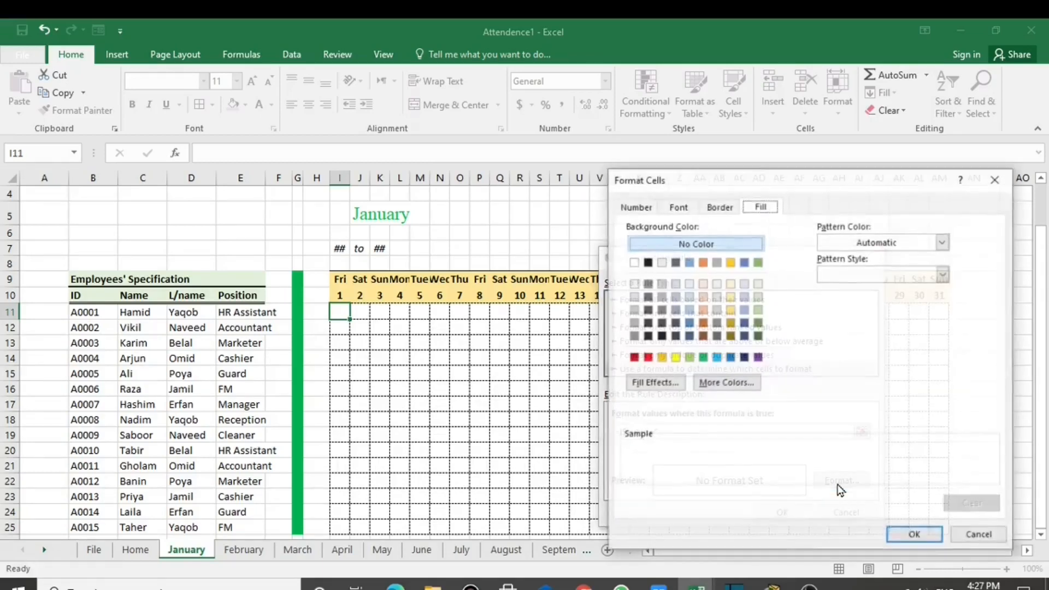
{"action": "left_click", "coordinate": [944, 242]}
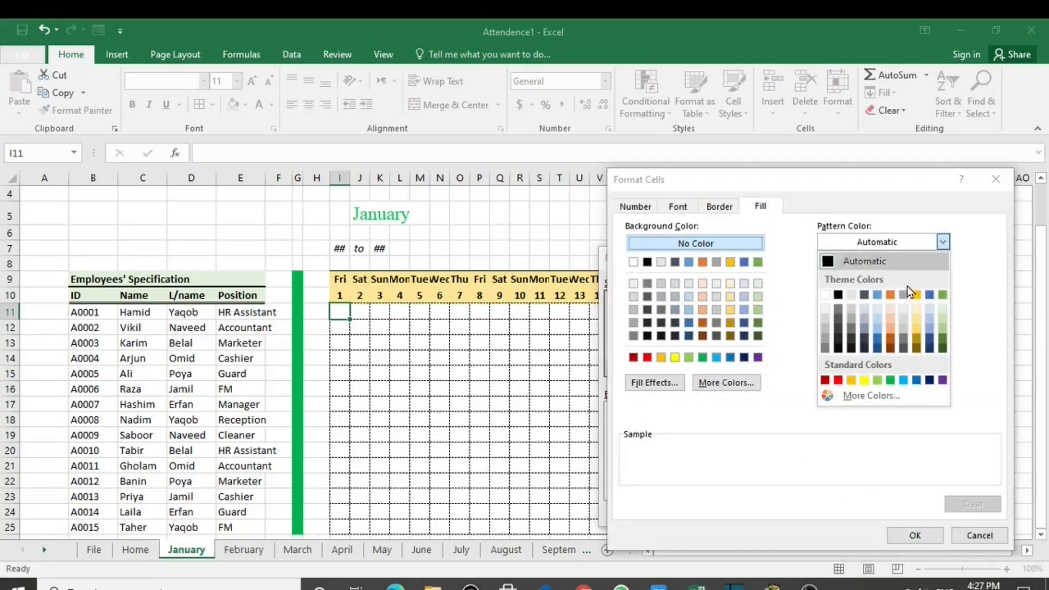
{"action": "left_click", "coordinate": [844, 381]}
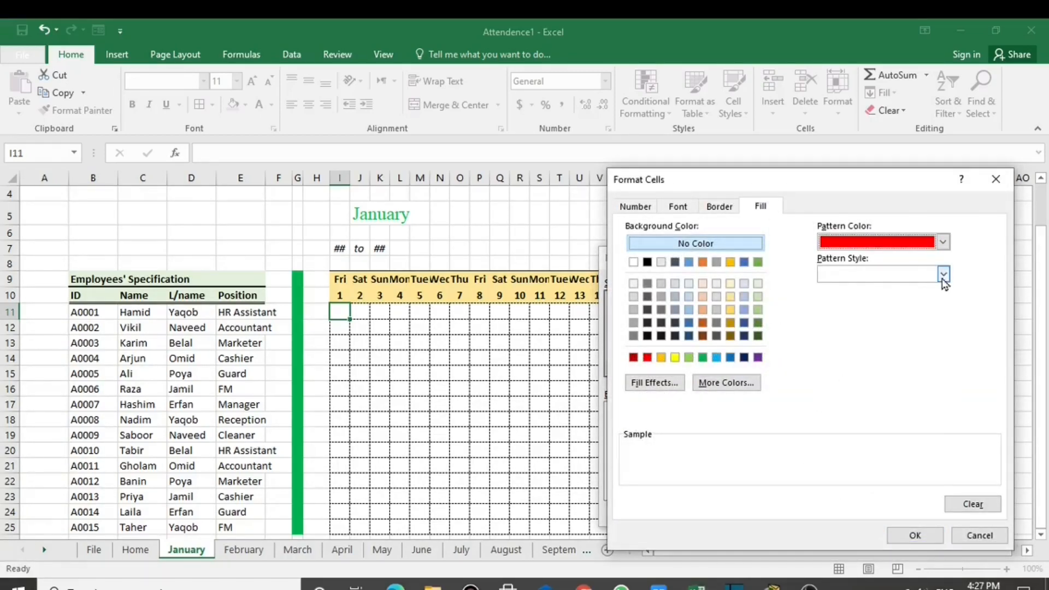
{"action": "left_click", "coordinate": [944, 274]}
{"action": "left_click", "coordinate": [902, 314]}
{"action": "left_click", "coordinate": [916, 536]}
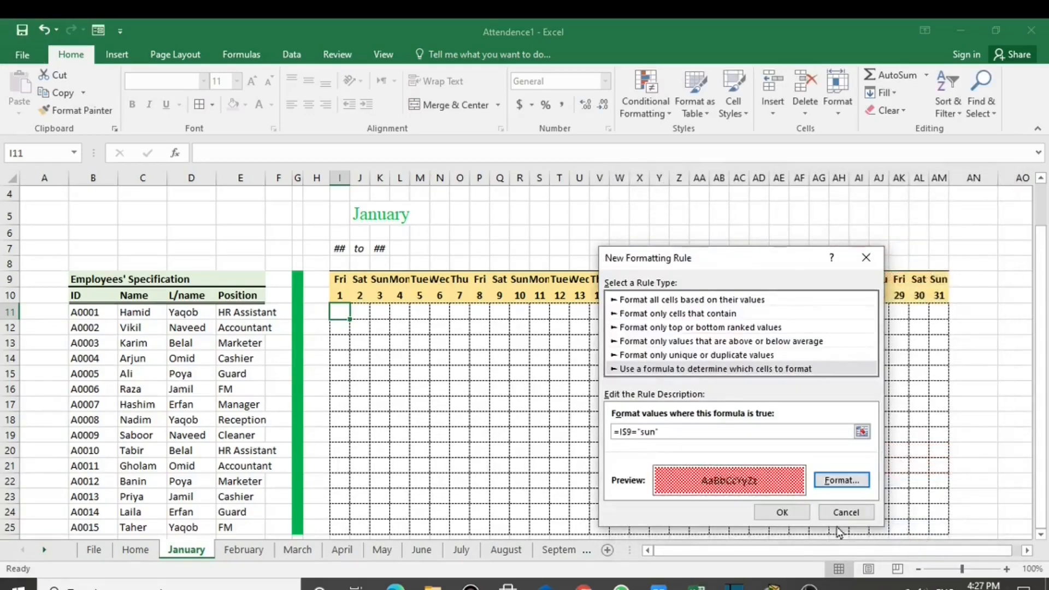
{"action": "left_click", "coordinate": [781, 514]}
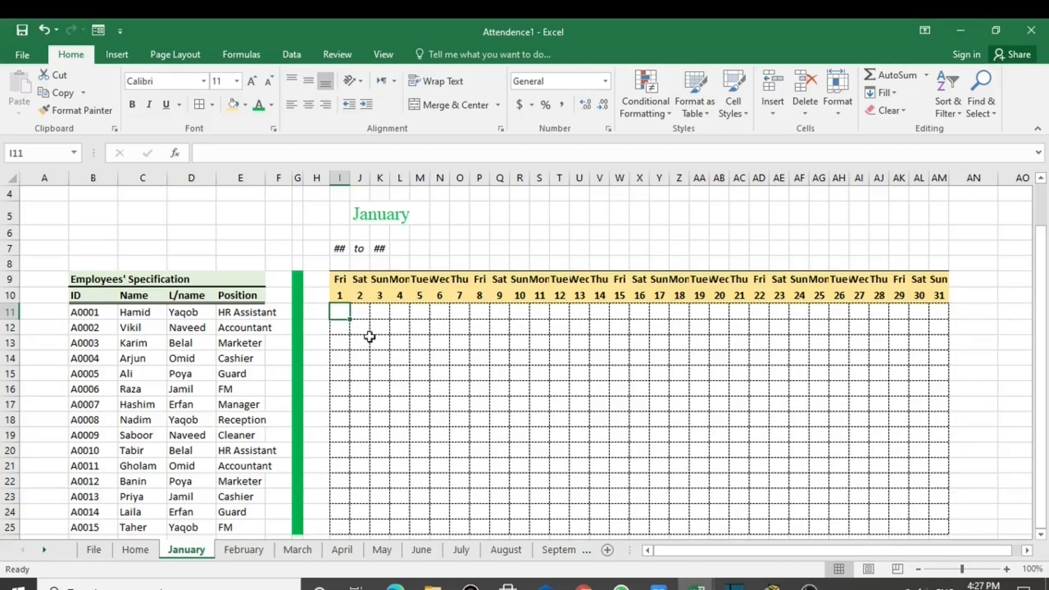
Fill cell I11 with its conditional formatting across to AM11 and down through row 25
{"action": "left_click_drag", "start_coordinate": [350, 321], "coordinate": [944, 324]}
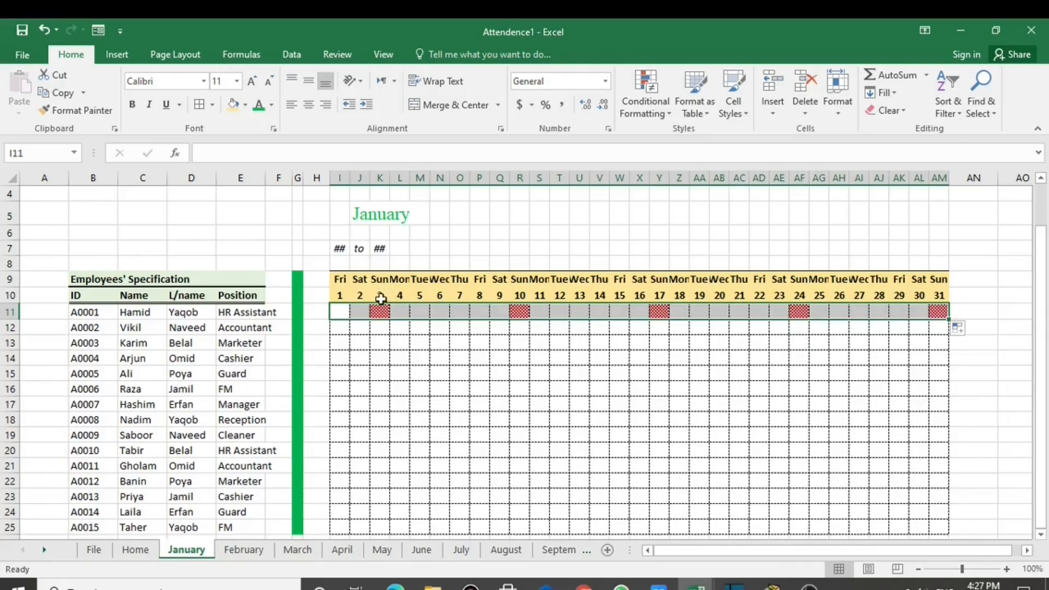
{"action": "left_click", "coordinate": [579, 357]}
{"action": "left_click_drag", "start_coordinate": [341, 311], "coordinate": [951, 532]}
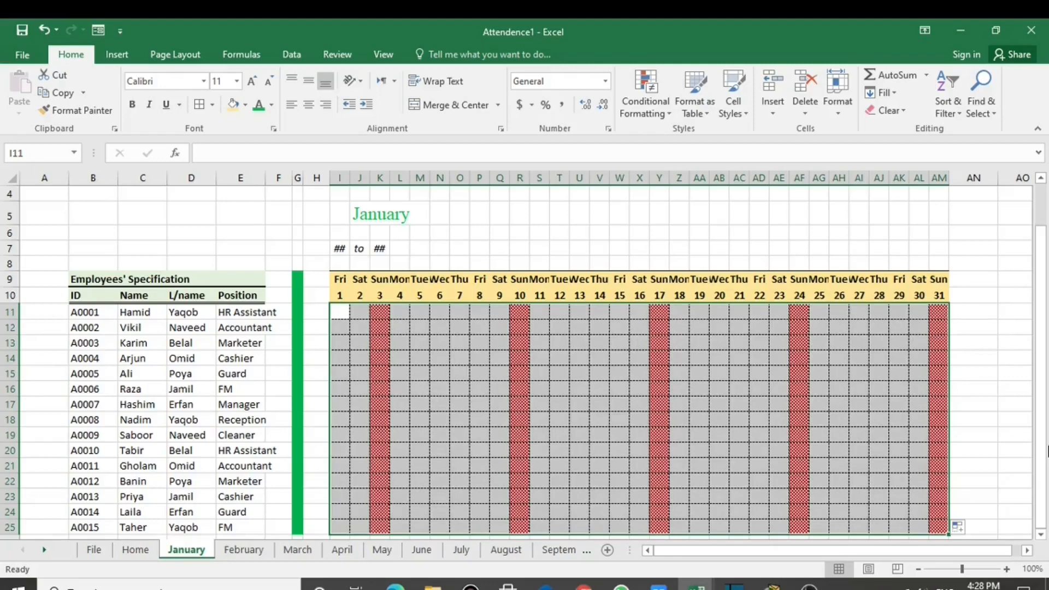
{"action": "left_click", "coordinate": [608, 375]}
{"action": "scroll", "coordinate": [427, 391], "scroll_direction": "down", "scroll_amount": 1}
{"action": "scroll", "coordinate": [428, 391], "scroll_direction": "up", "scroll_amount": 1}
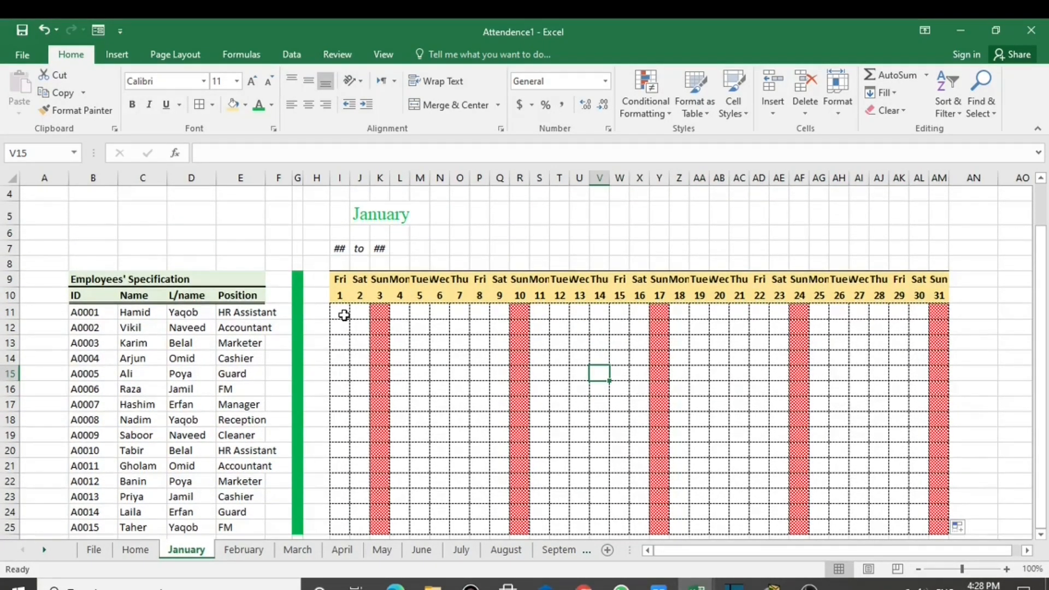
Add list data validation with the source 1,0,off to the attendance grid I11:AM25
{"action": "left_click", "coordinate": [341, 313]}
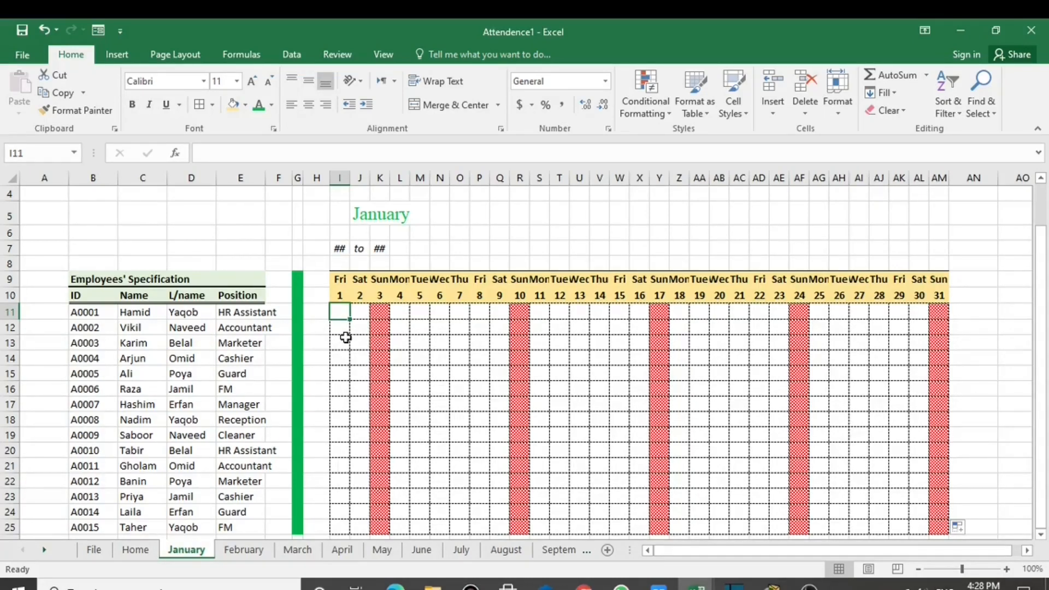
{"action": "left_click_drag", "start_coordinate": [345, 312], "coordinate": [738, 470]}
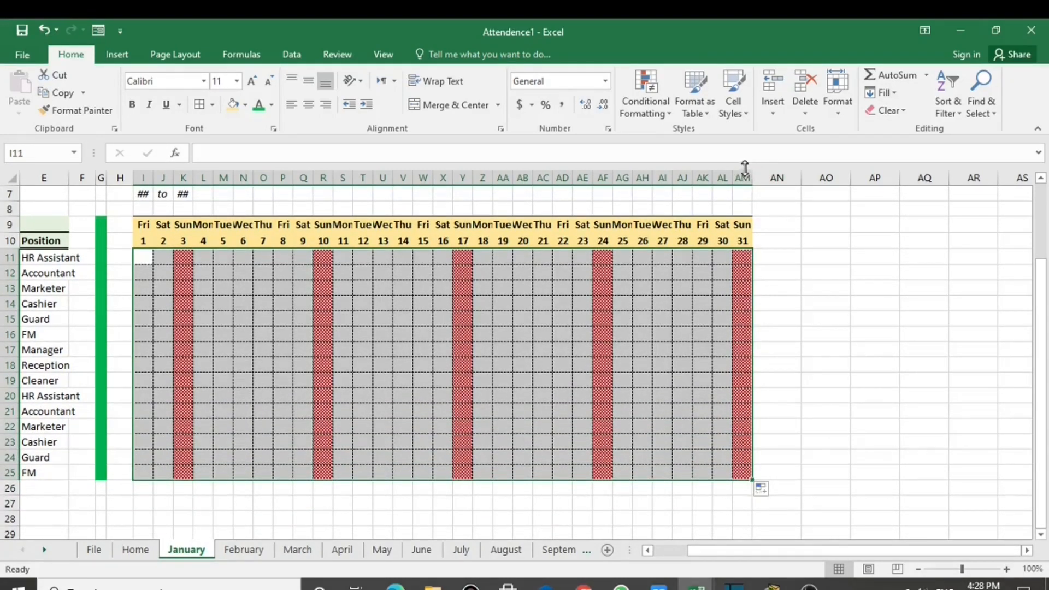
{"action": "left_click", "coordinate": [292, 56]}
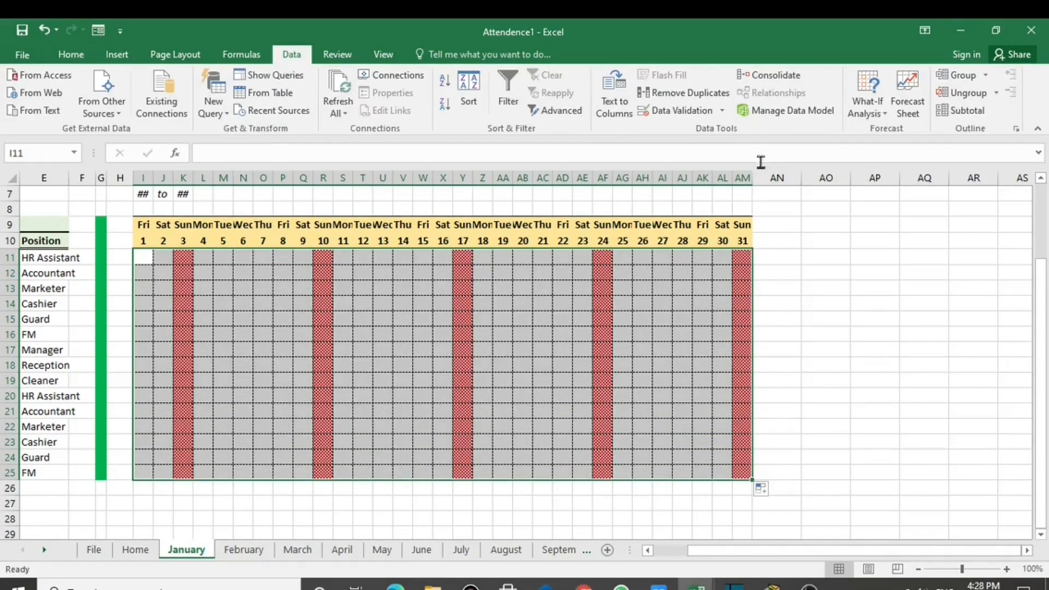
{"action": "left_click", "coordinate": [722, 111]}
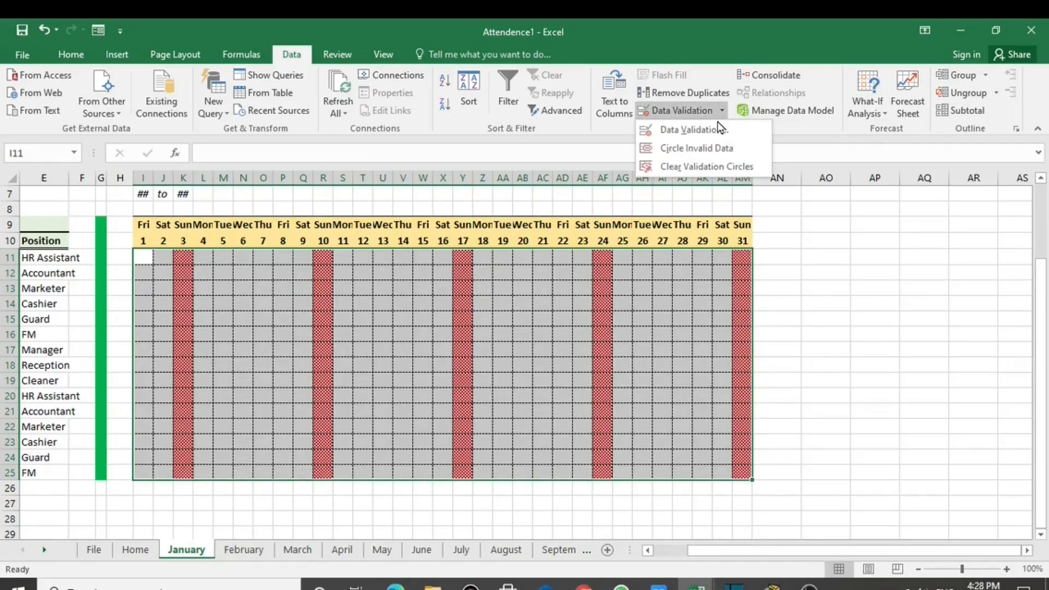
{"action": "left_click", "coordinate": [718, 128]}
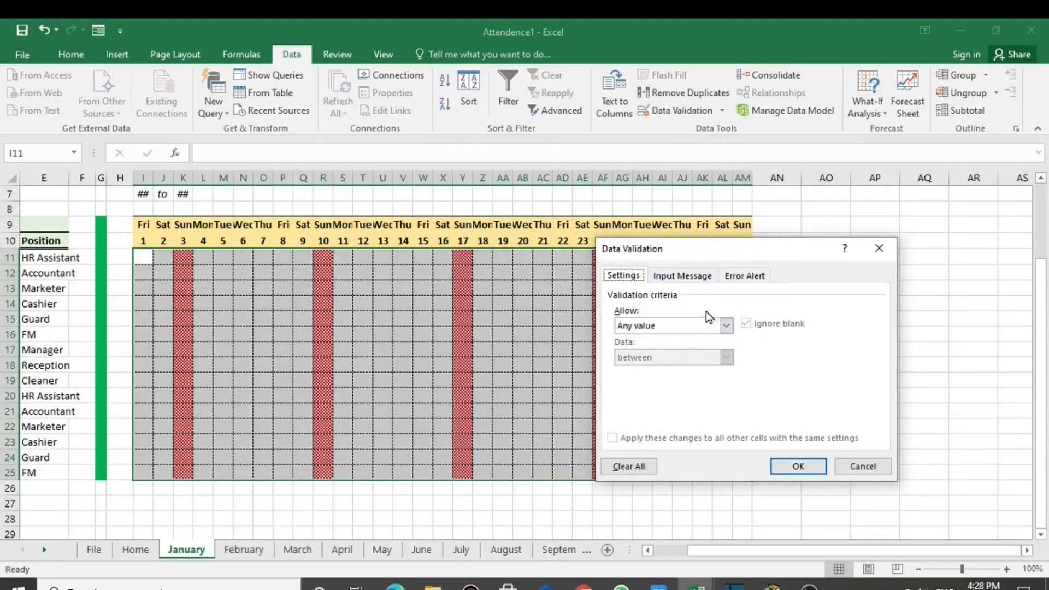
{"action": "left_click", "coordinate": [726, 326]}
{"action": "left_click", "coordinate": [680, 372]}
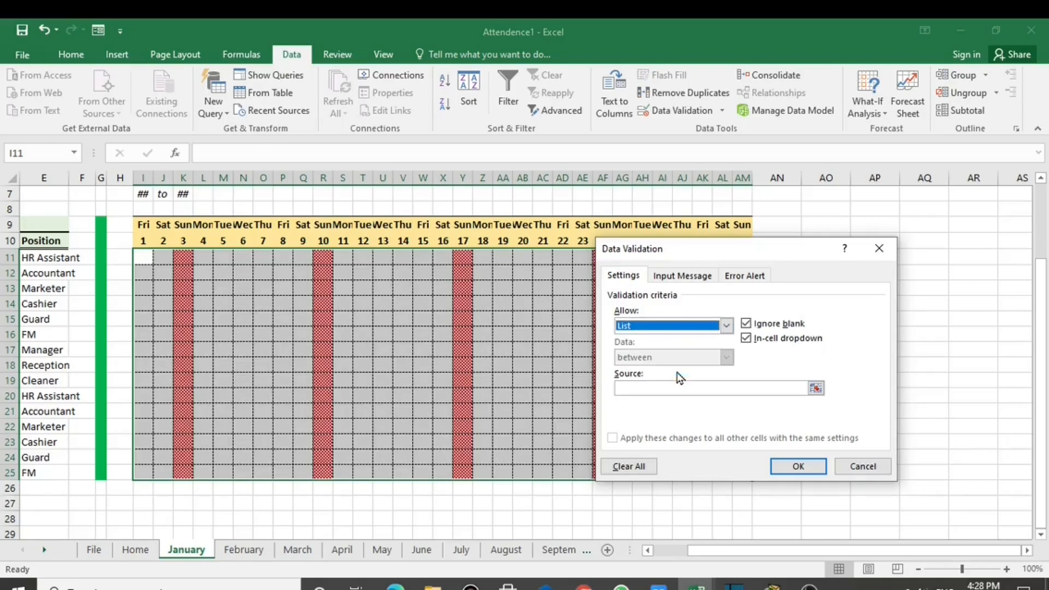
{"action": "left_click", "coordinate": [658, 386]}
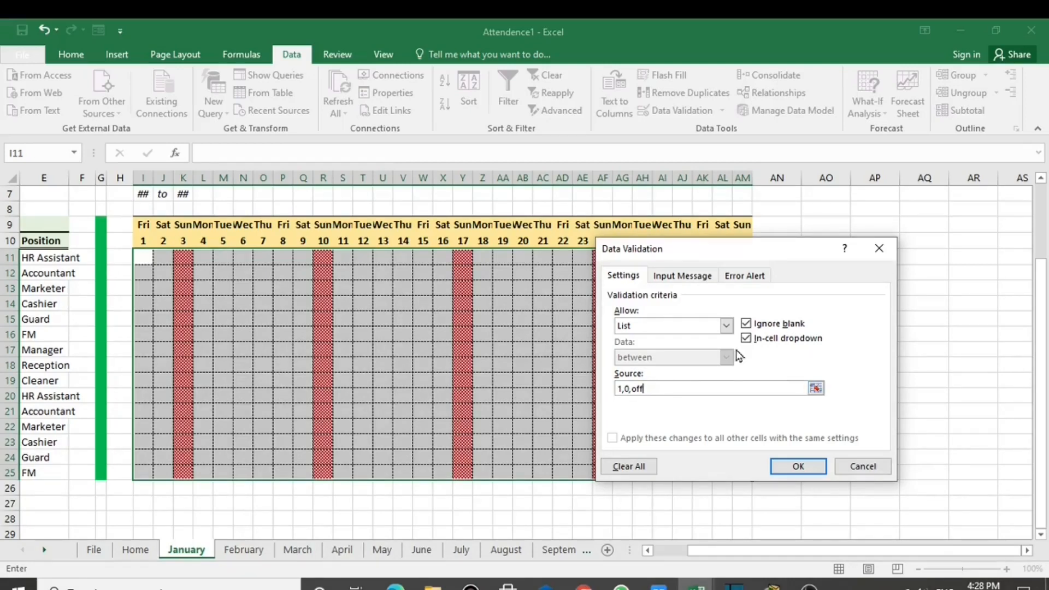
{"action": "left_click", "coordinate": [798, 466]}
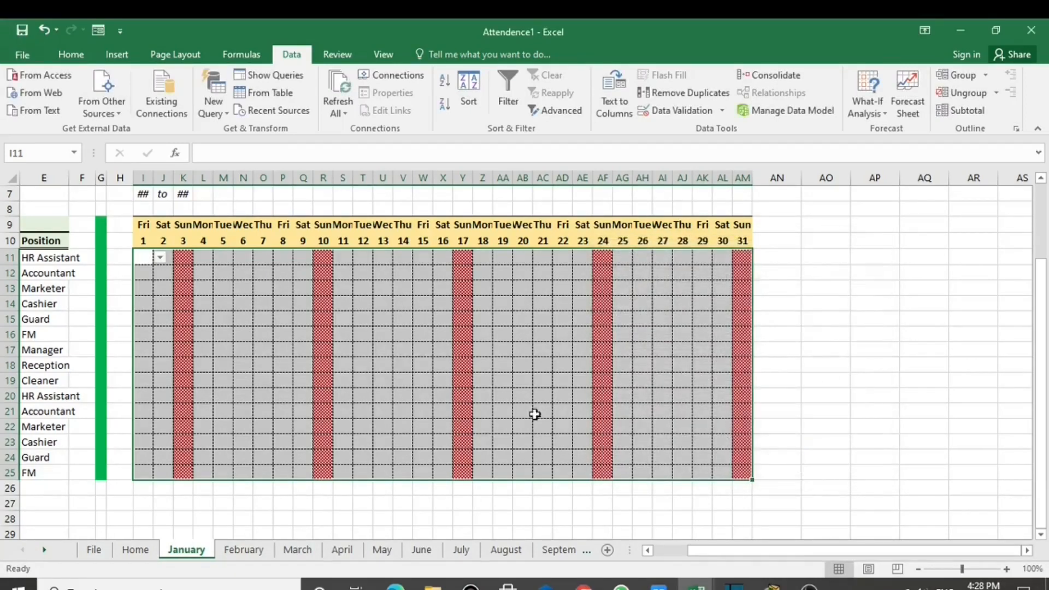
Use the in-cell dropdown lists to enter 1 in I11, 0 in I12 and off in K11
{"action": "left_click", "coordinate": [276, 322]}
{"action": "left_click", "coordinate": [145, 260]}
{"action": "left_click", "coordinate": [160, 258]}
{"action": "left_click", "coordinate": [149, 271]}
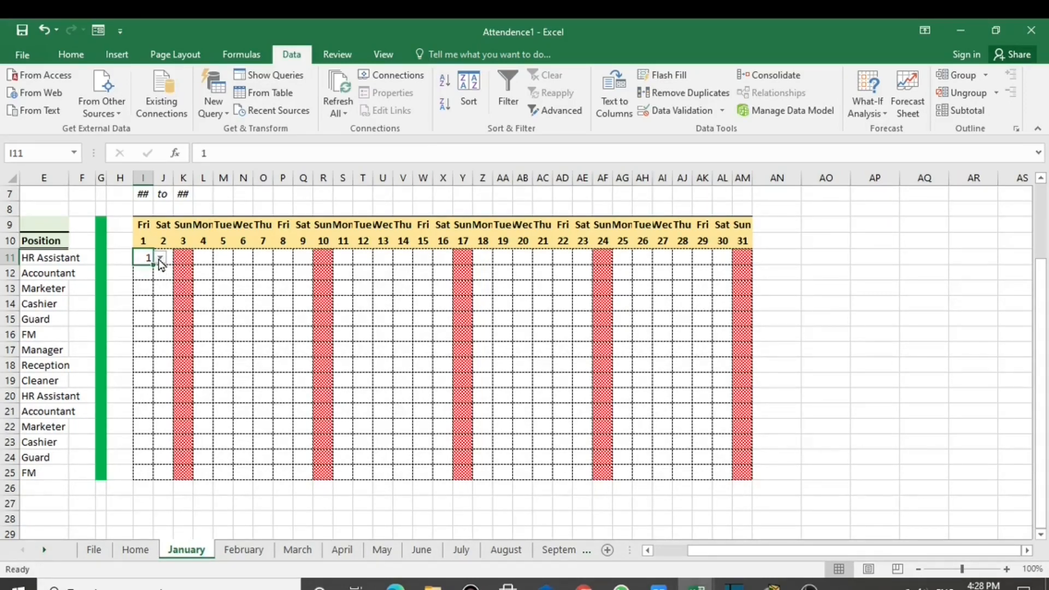
{"action": "left_click", "coordinate": [144, 273]}
{"action": "left_click", "coordinate": [160, 272]}
{"action": "left_click", "coordinate": [154, 298]}
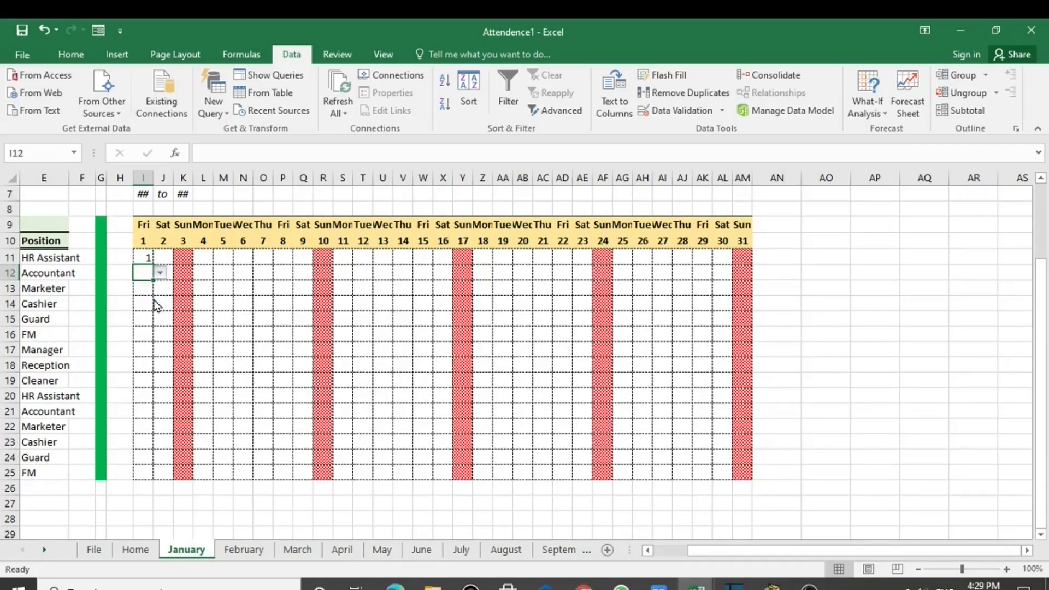
{"action": "left_click", "coordinate": [188, 260]}
{"action": "left_click", "coordinate": [201, 258]}
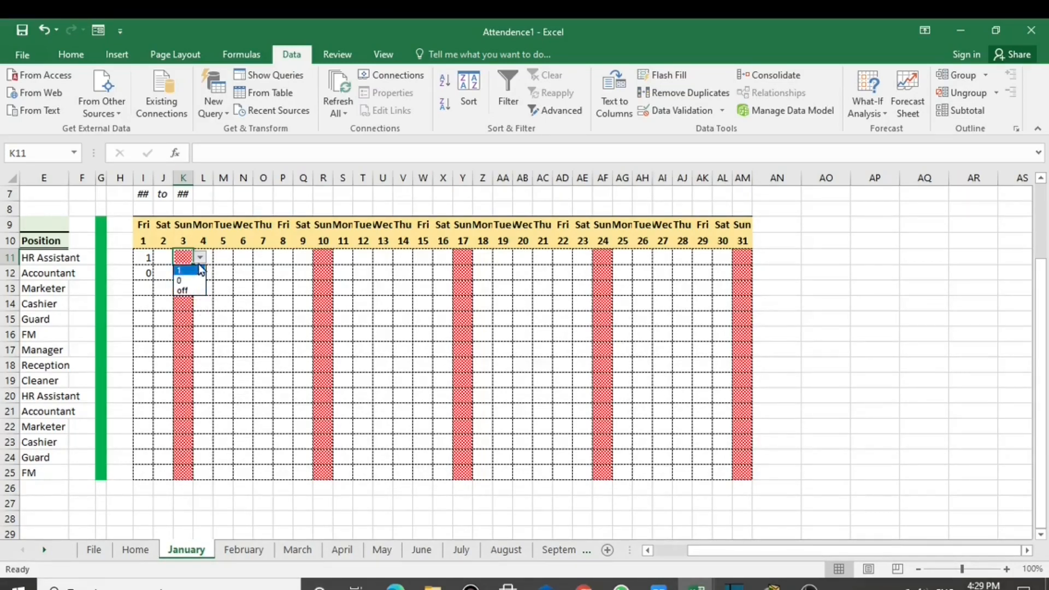
{"action": "left_click", "coordinate": [188, 291]}
{"action": "left_click", "coordinate": [246, 303]}
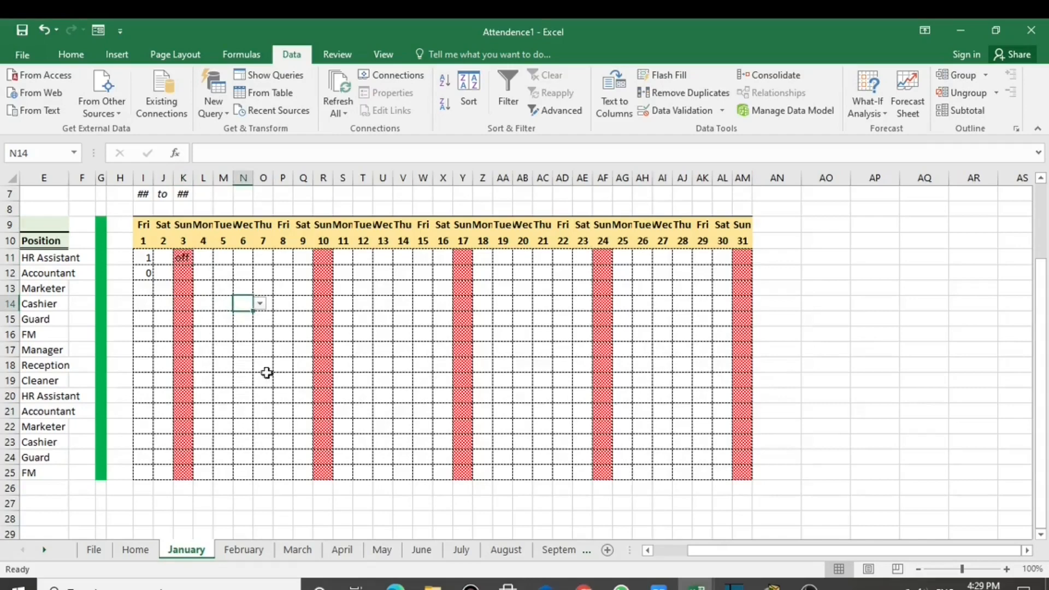
Narrow columns AN and AO beside the attendance grid, making AO the narrower of the two
{"action": "scroll", "coordinate": [273, 404], "scroll_direction": "up", "scroll_amount": 2}
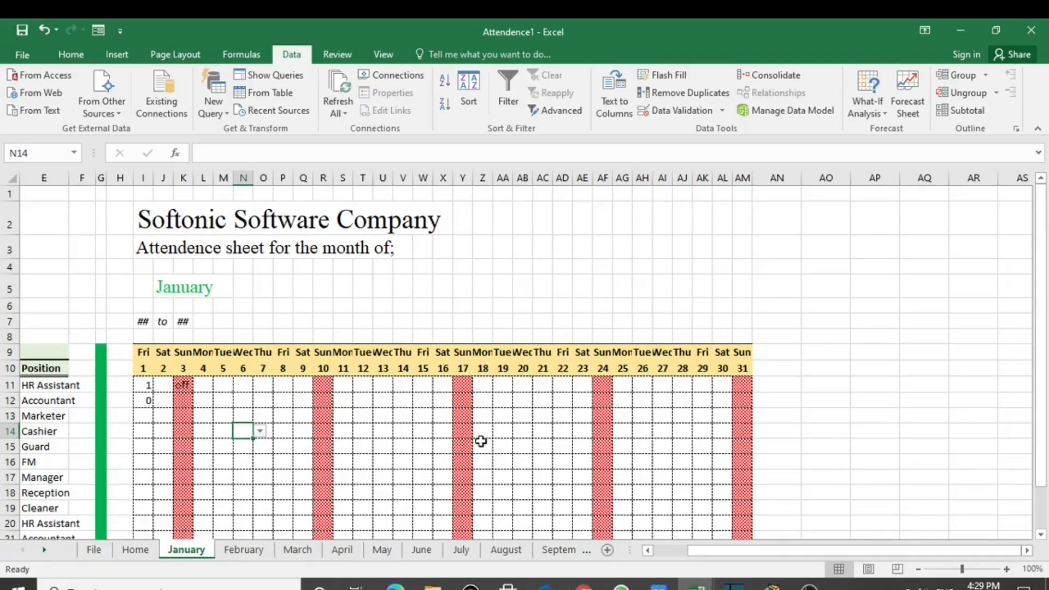
{"action": "scroll", "coordinate": [484, 441], "scroll_direction": "down", "scroll_amount": 1}
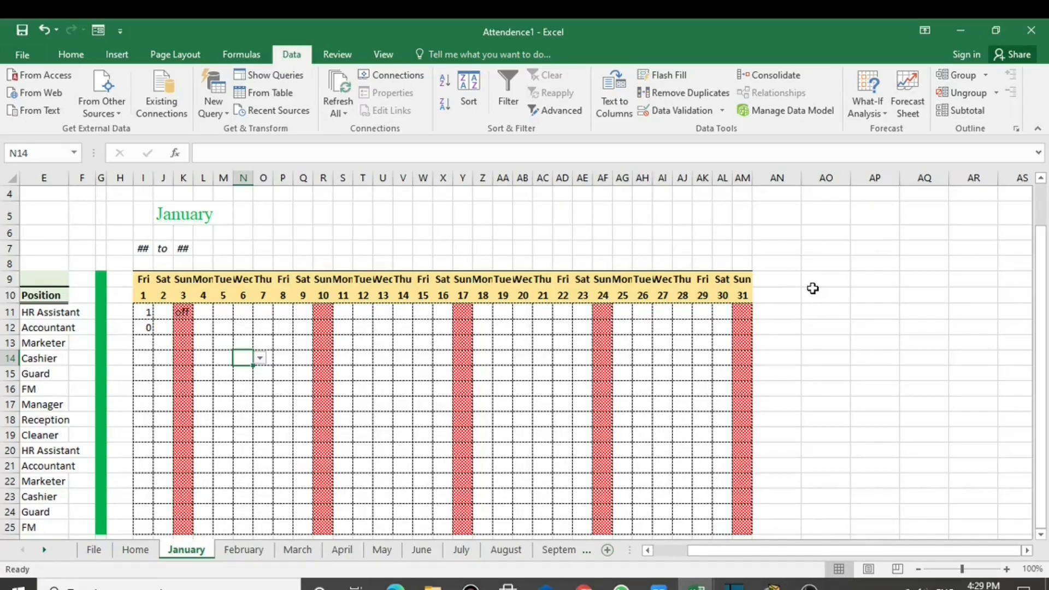
{"action": "left_click_drag", "start_coordinate": [803, 185], "coordinate": [783, 216]}
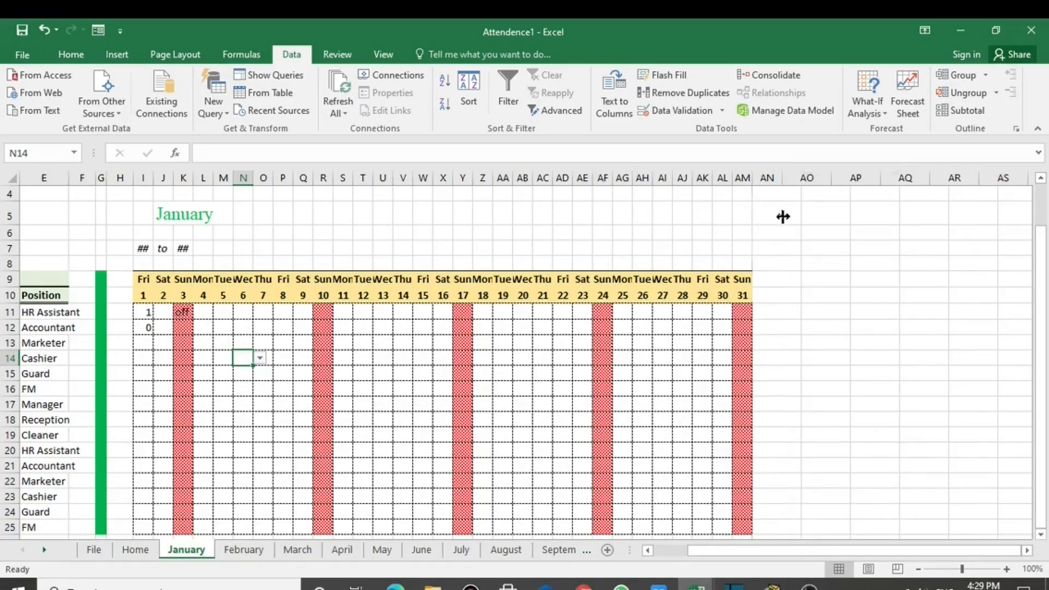
{"action": "left_click_drag", "start_coordinate": [832, 181], "coordinate": [801, 214]}
Fill AO9:AO25 with standard green as a divider column and narrow column AO slightly
{"action": "left_click", "coordinate": [791, 280]}
{"action": "left_click_drag", "start_coordinate": [791, 279], "coordinate": [798, 426]}
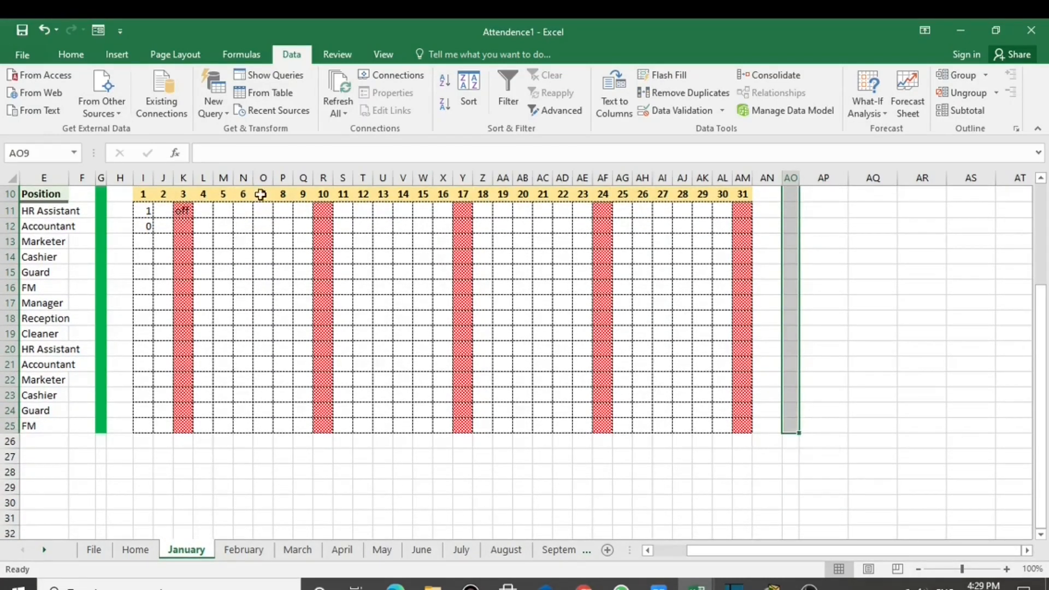
{"action": "left_click", "coordinate": [71, 54]}
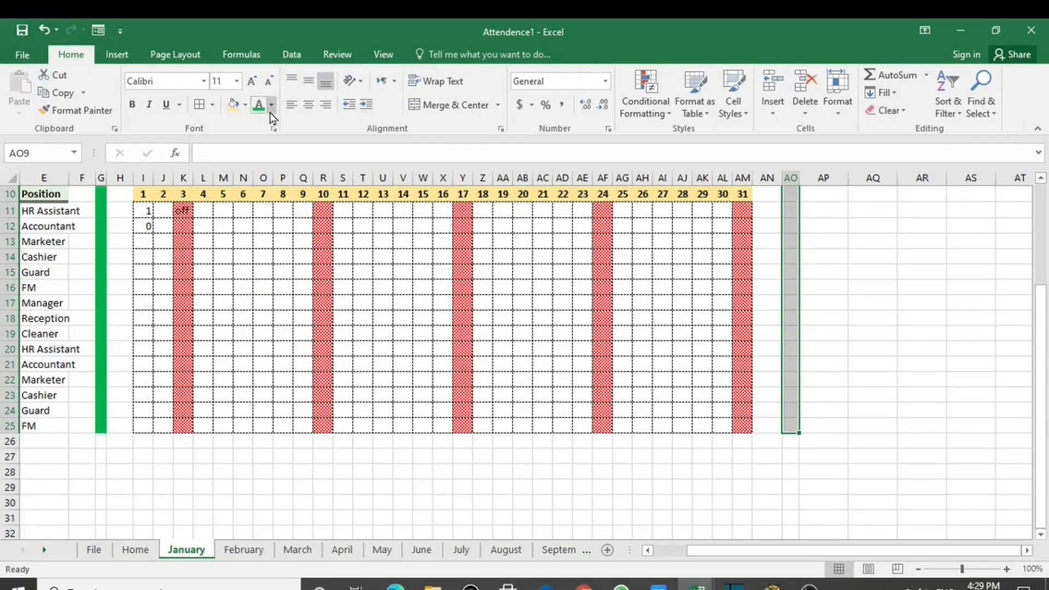
{"action": "left_click", "coordinate": [245, 104]}
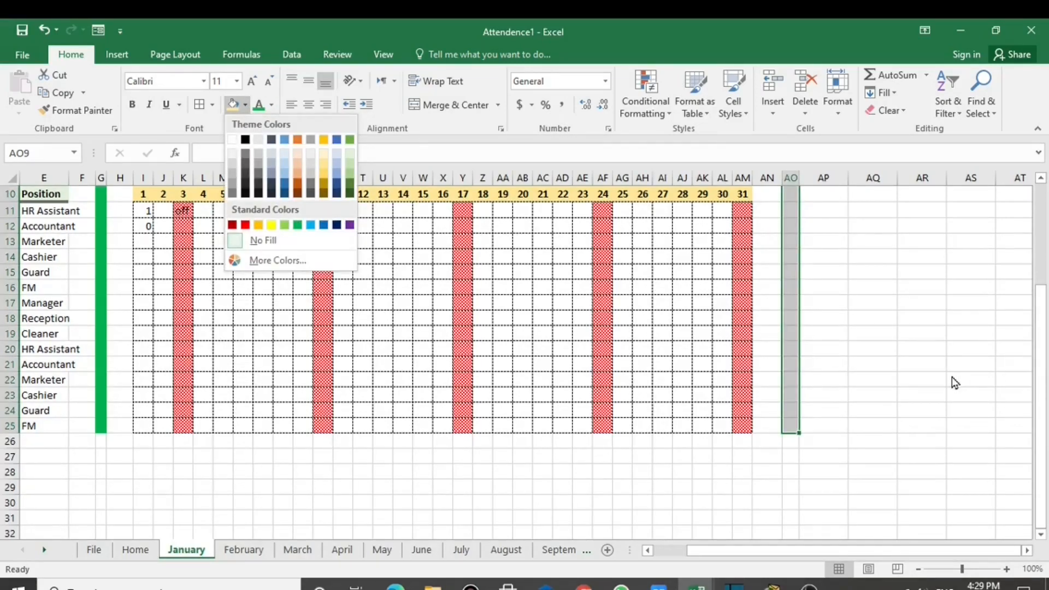
{"action": "left_click", "coordinate": [299, 225]}
{"action": "scroll", "coordinate": [791, 316], "scroll_direction": "up", "scroll_amount": 3}
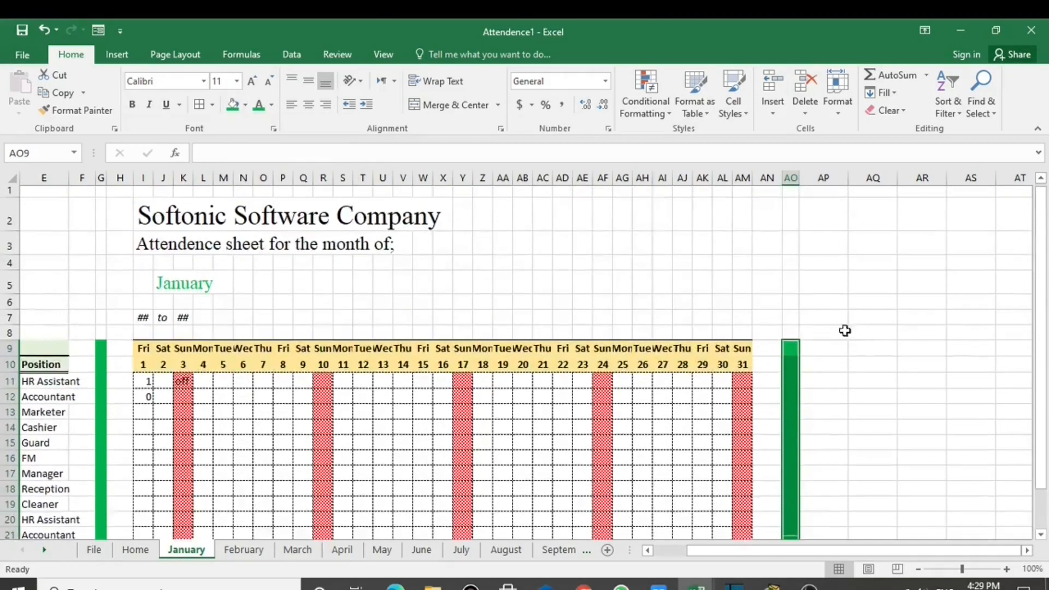
{"action": "left_click_drag", "start_coordinate": [800, 182], "coordinate": [796, 182]}
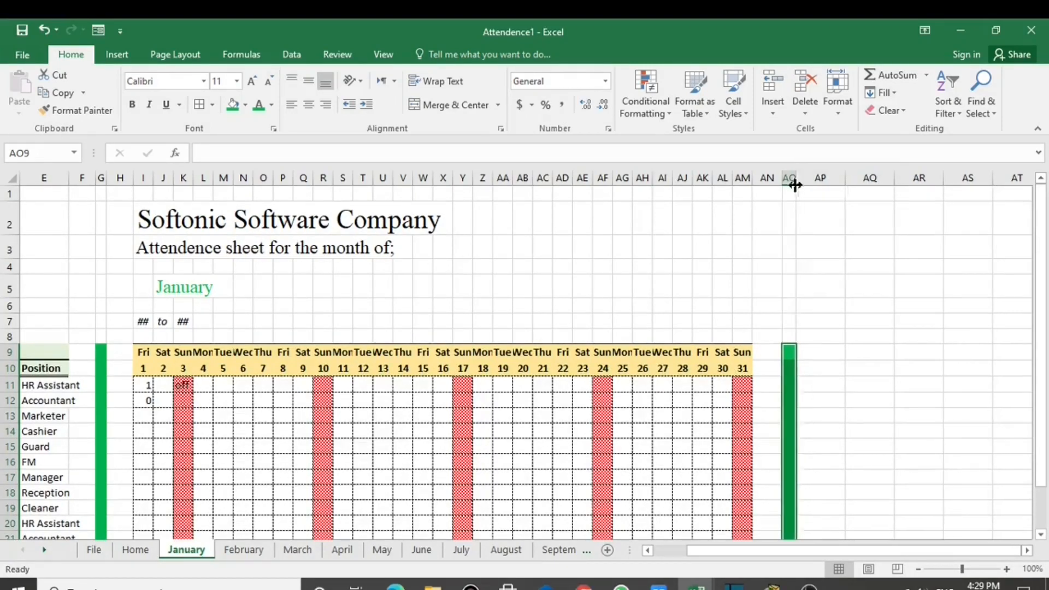
Narrow column AP beside the green divider and enter the headings Prsent in AQ9 and Absent in AR9
{"action": "left_click", "coordinate": [851, 358]}
{"action": "left_click", "coordinate": [833, 352]}
{"action": "left_click", "coordinate": [868, 352]}
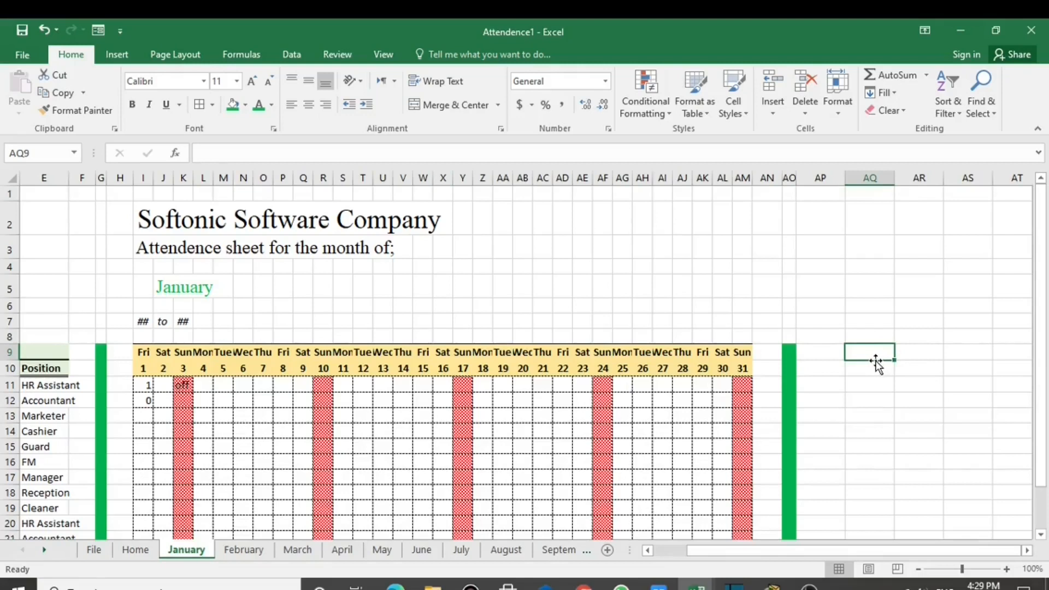
{"action": "left_click_drag", "start_coordinate": [846, 177], "coordinate": [829, 181]}
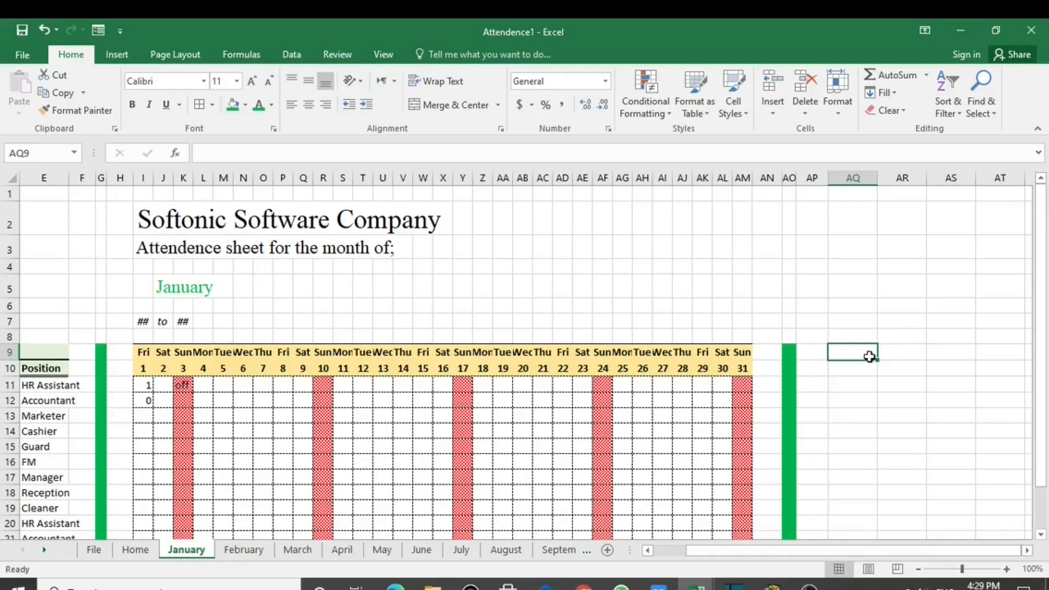
{"action": "type", "text": "Pr"}
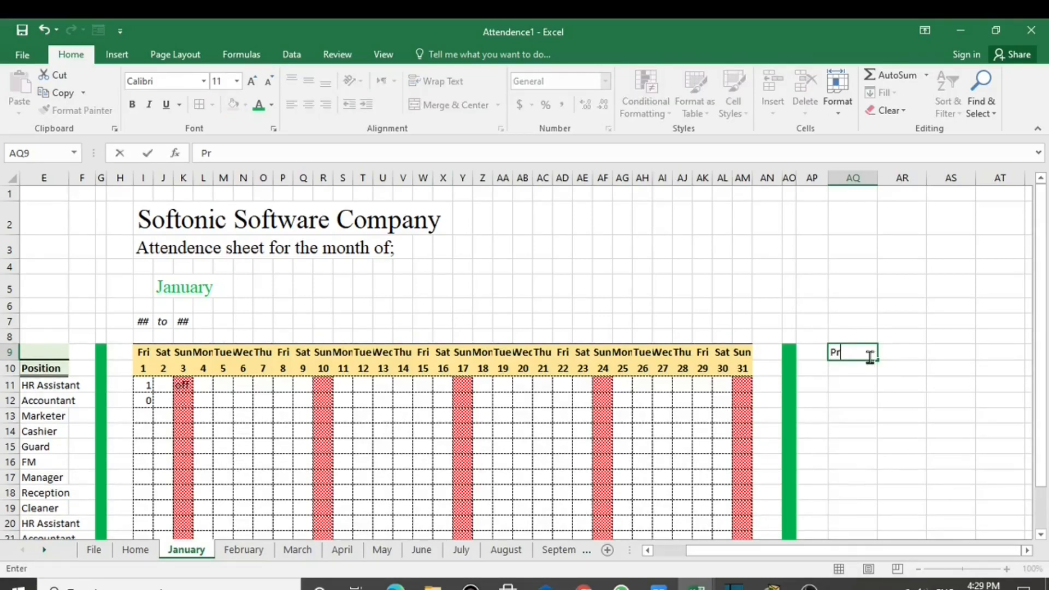
{"action": "type", "text": "sent"}
{"action": "key", "text": "Tab"}
{"action": "type", "text": "A"}
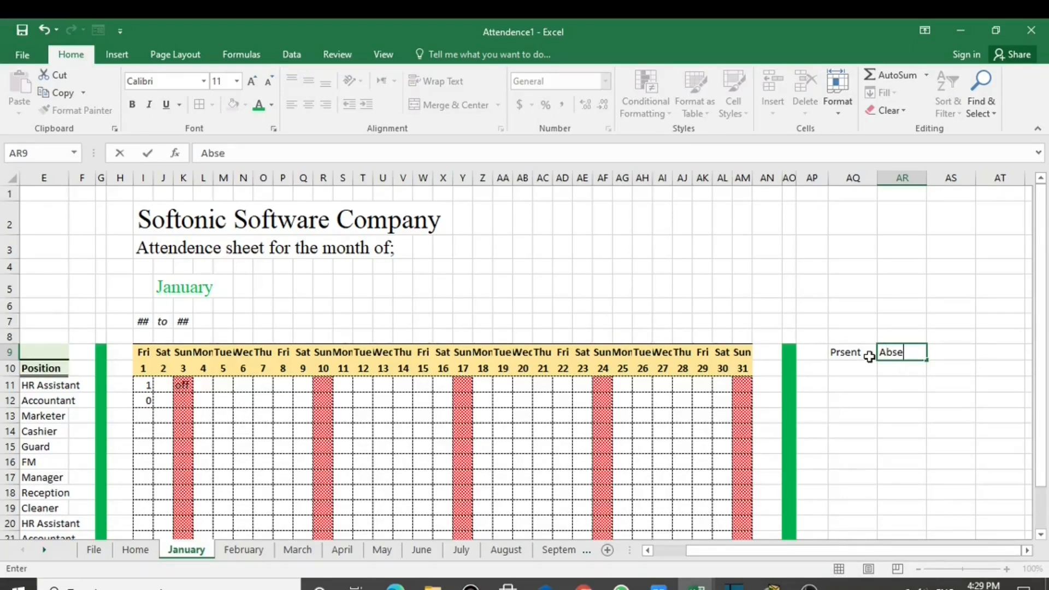
{"action": "key", "text": "Return"}
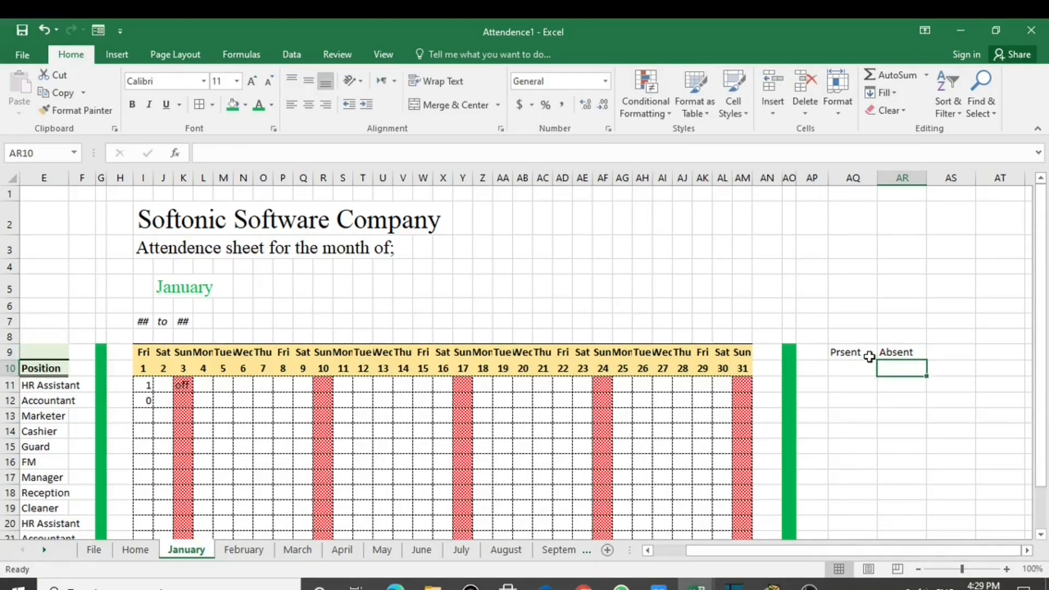
Select the green-shaded header cell E9 above the Position heading in the employee table
{"action": "left_click", "coordinate": [857, 386]}
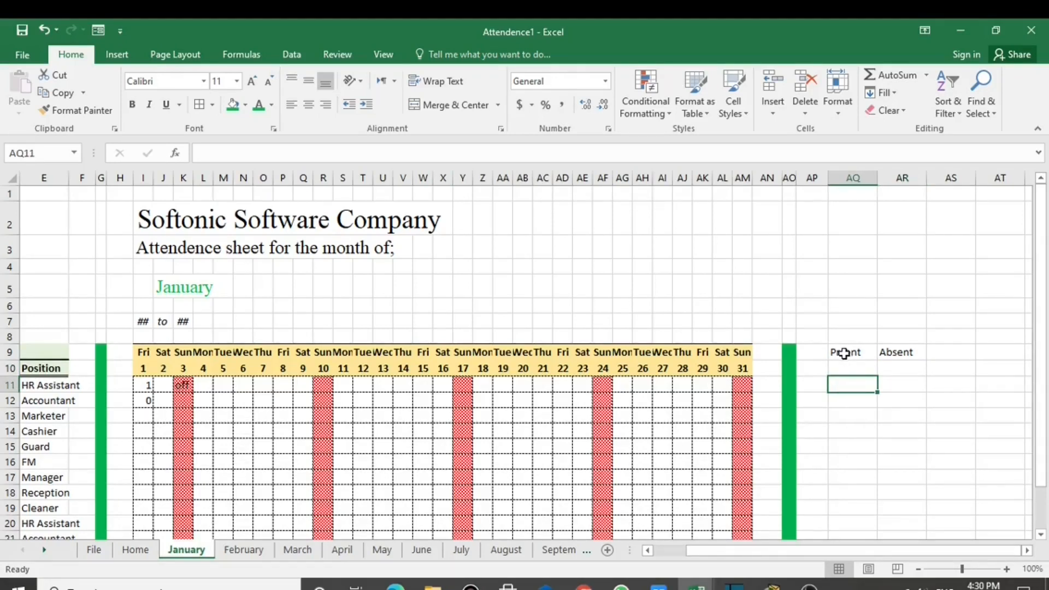
{"action": "left_click", "coordinate": [53, 368]}
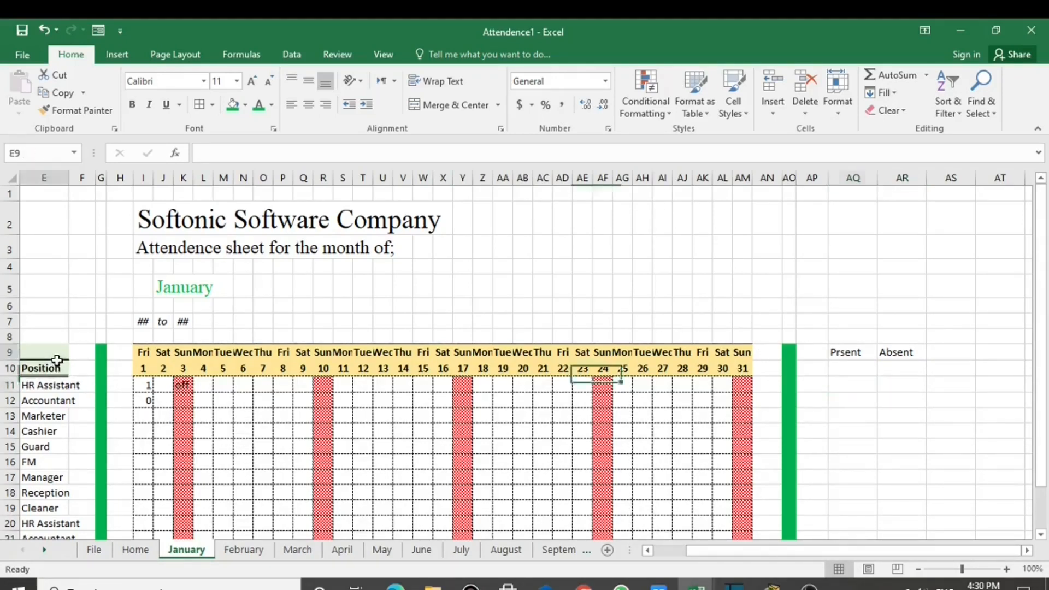
Copy the formatting of the Position header cells E9:E10 onto the Prsent and Absent header cells AQ9:AR10
{"action": "left_click", "coordinate": [82, 111]}
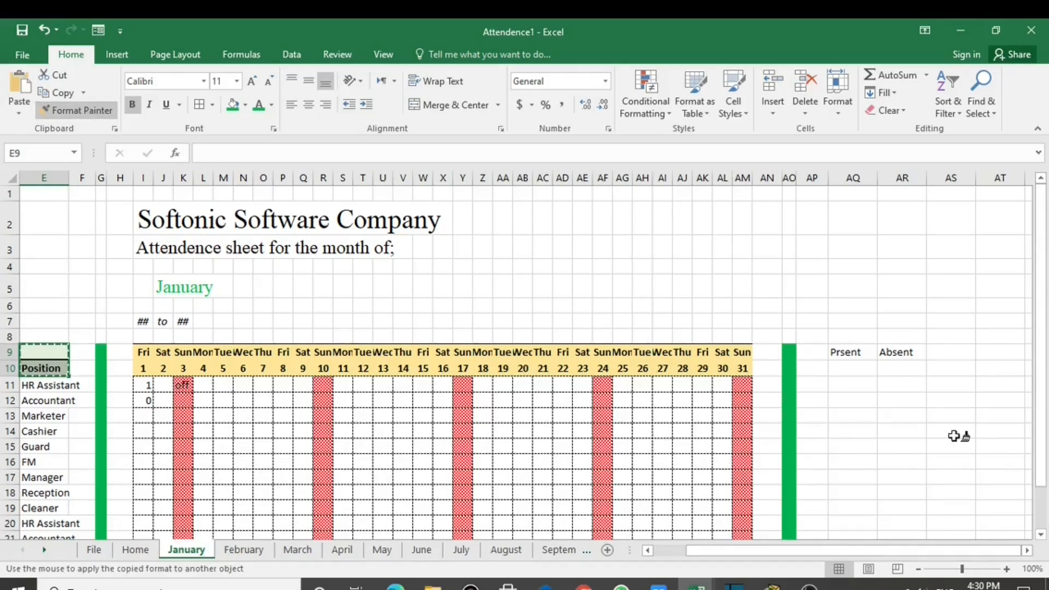
{"action": "left_click_drag", "start_coordinate": [844, 354], "coordinate": [901, 366]}
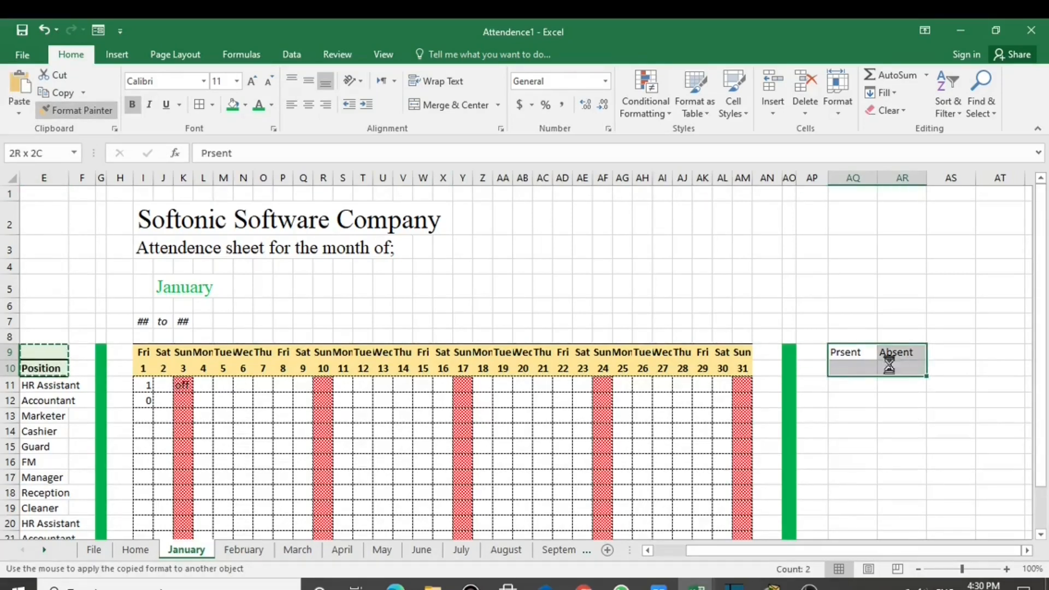
{"action": "left_click", "coordinate": [862, 384]}
Merge and center the Prsent header over AQ9:AQ10 and the Absent header over AR9:AR10, and middle-align both vertically
{"action": "left_click", "coordinate": [861, 366]}
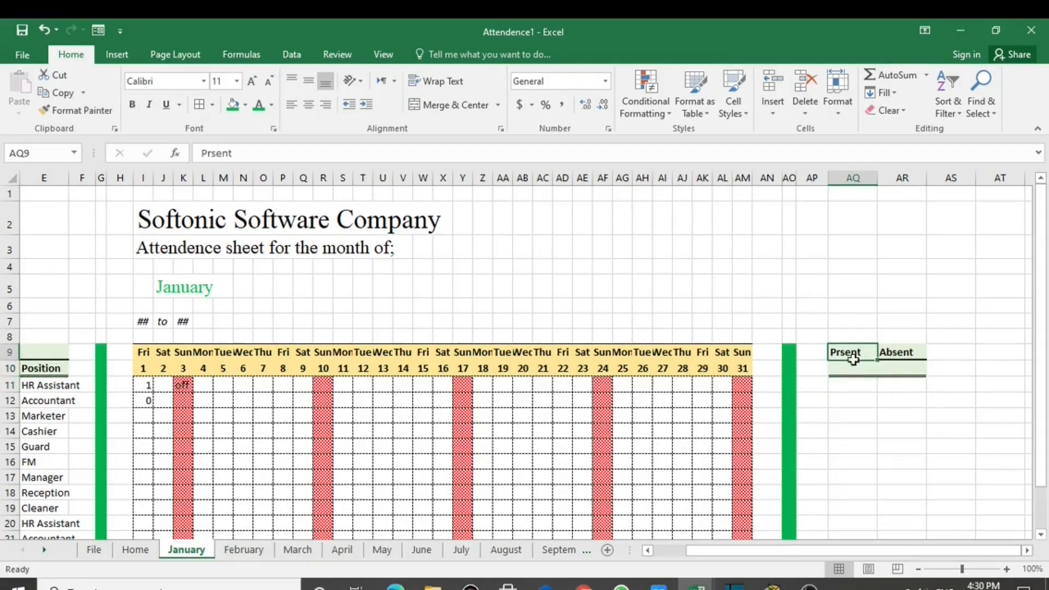
{"action": "left_click", "coordinate": [457, 104]}
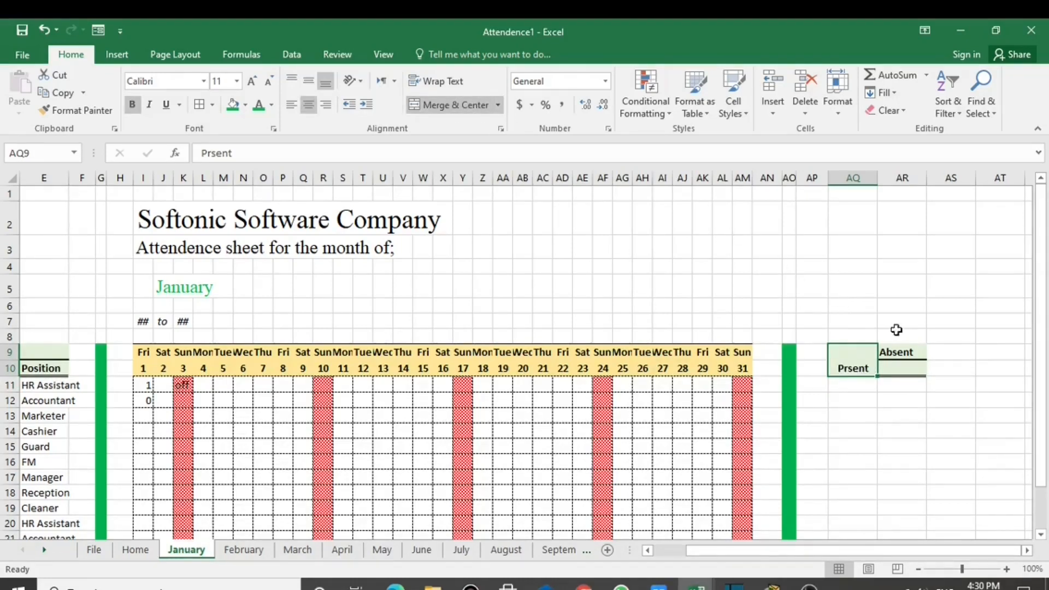
{"action": "left_click_drag", "start_coordinate": [908, 351], "coordinate": [907, 365]}
{"action": "left_click", "coordinate": [458, 106]}
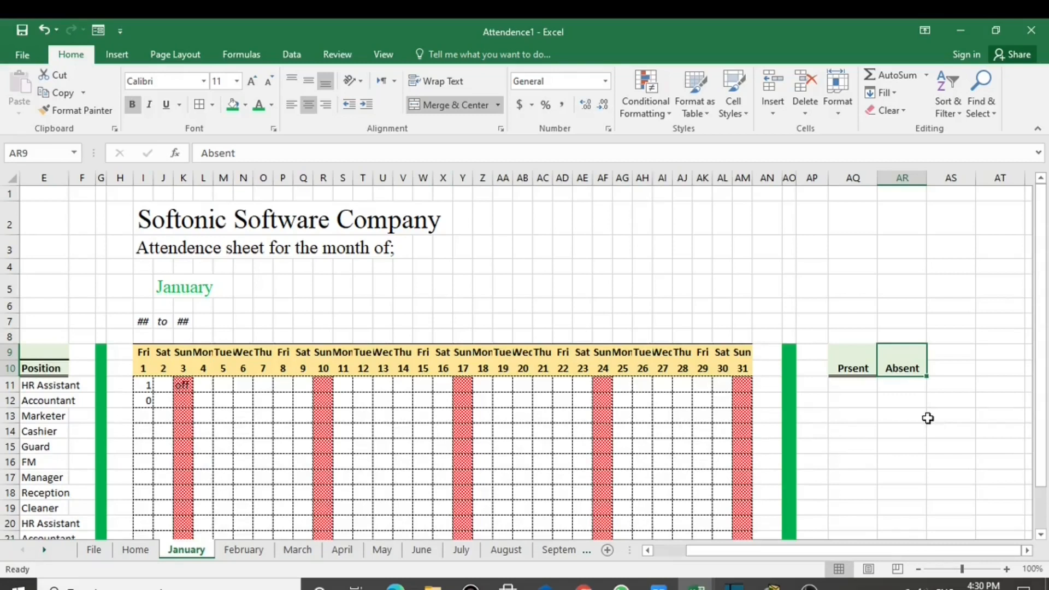
{"action": "left_click_drag", "start_coordinate": [853, 366], "coordinate": [896, 367]}
{"action": "left_click", "coordinate": [308, 81]}
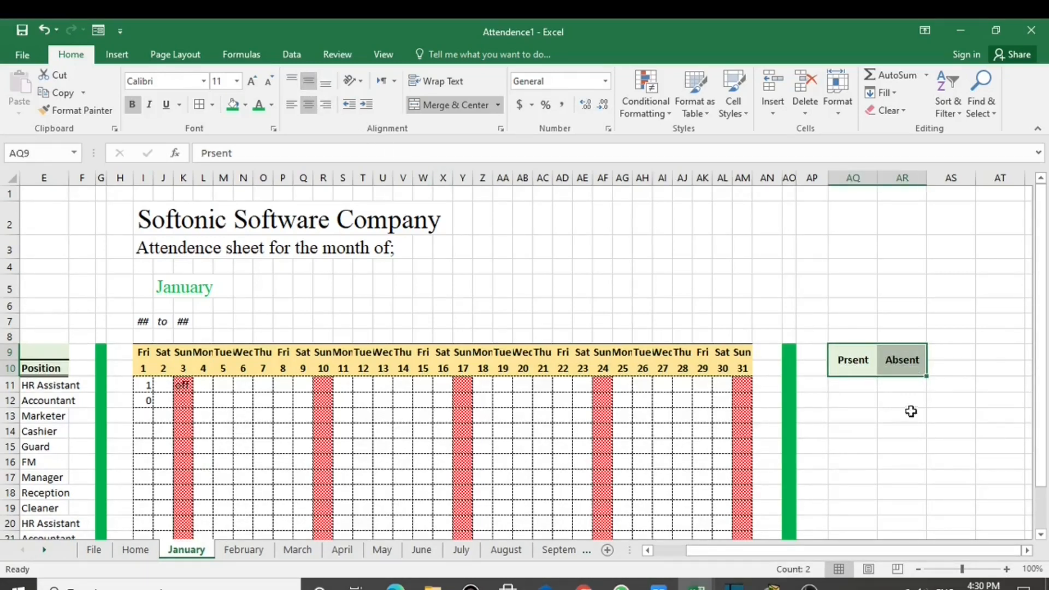
Enter =COUNTIF(I11:AM11,1) in AQ11 to count the first employee's present days
{"action": "left_click", "coordinate": [851, 389]}
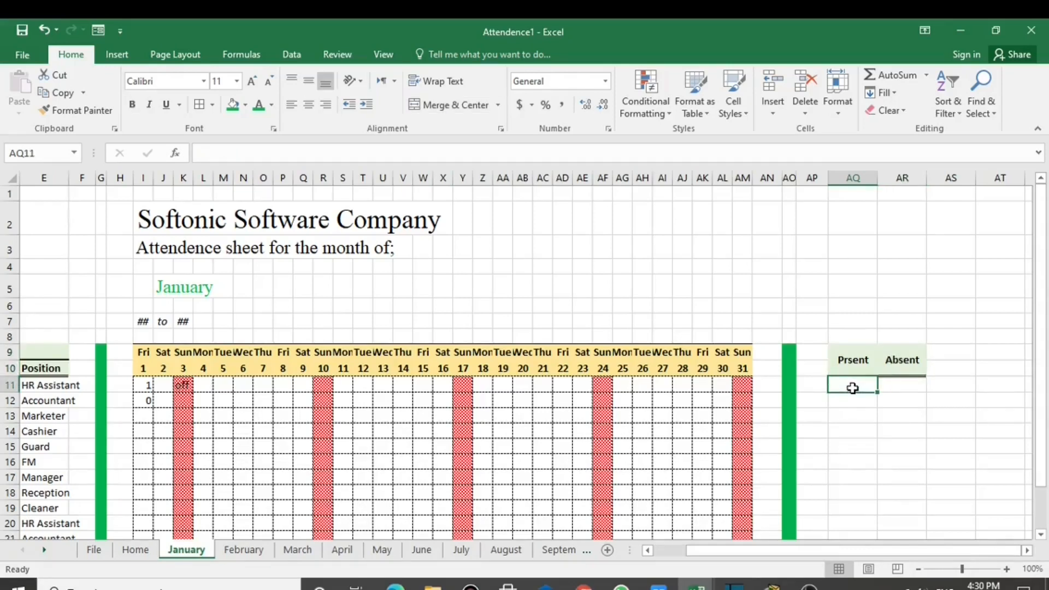
{"action": "type", "text": "="}
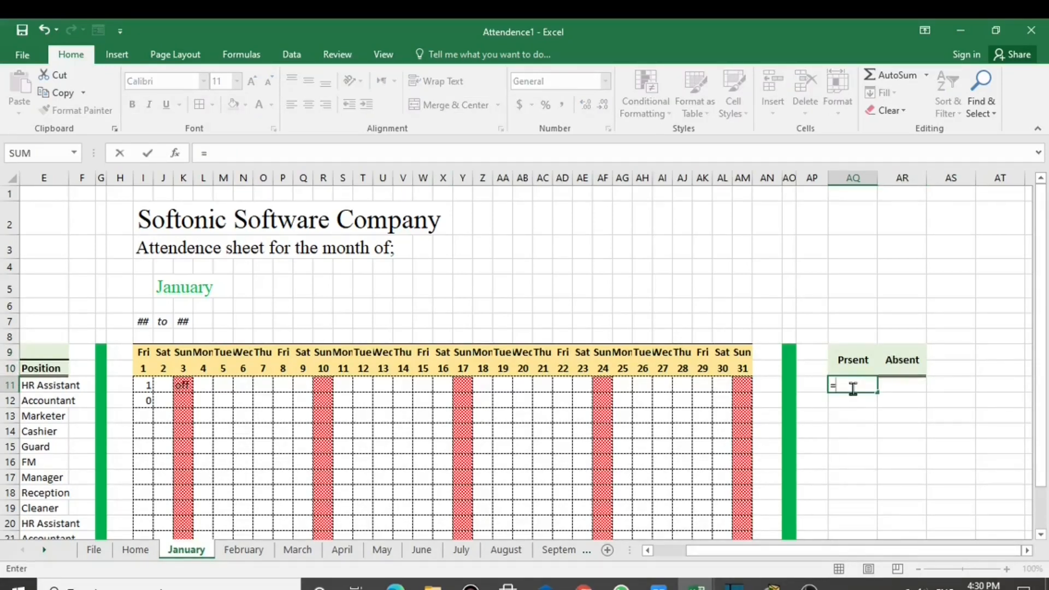
{"action": "type", "text": "count"}
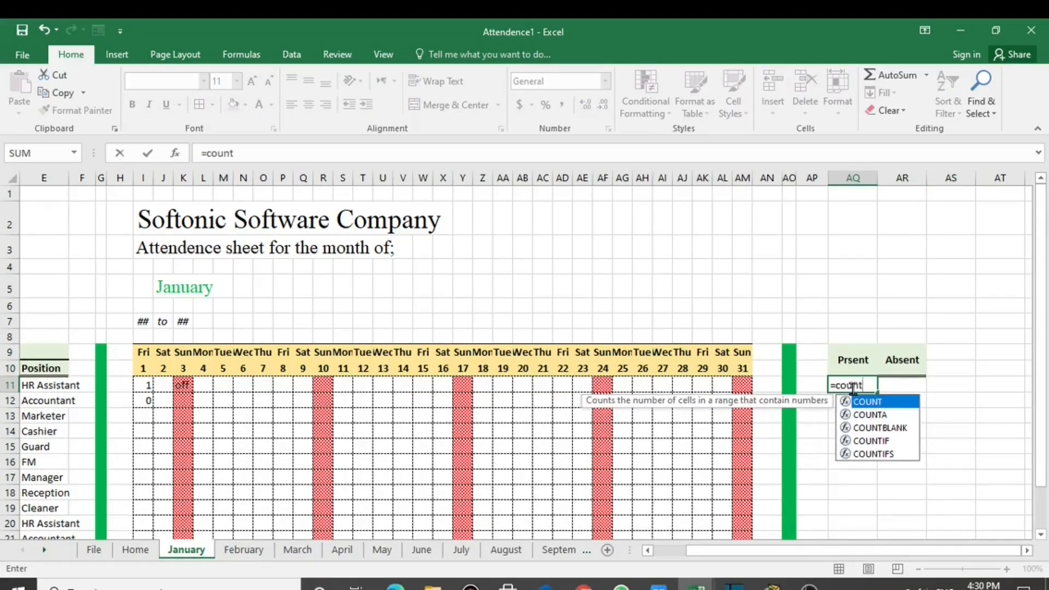
{"action": "type", "text": "if"}
{"action": "key", "text": "Tab"}
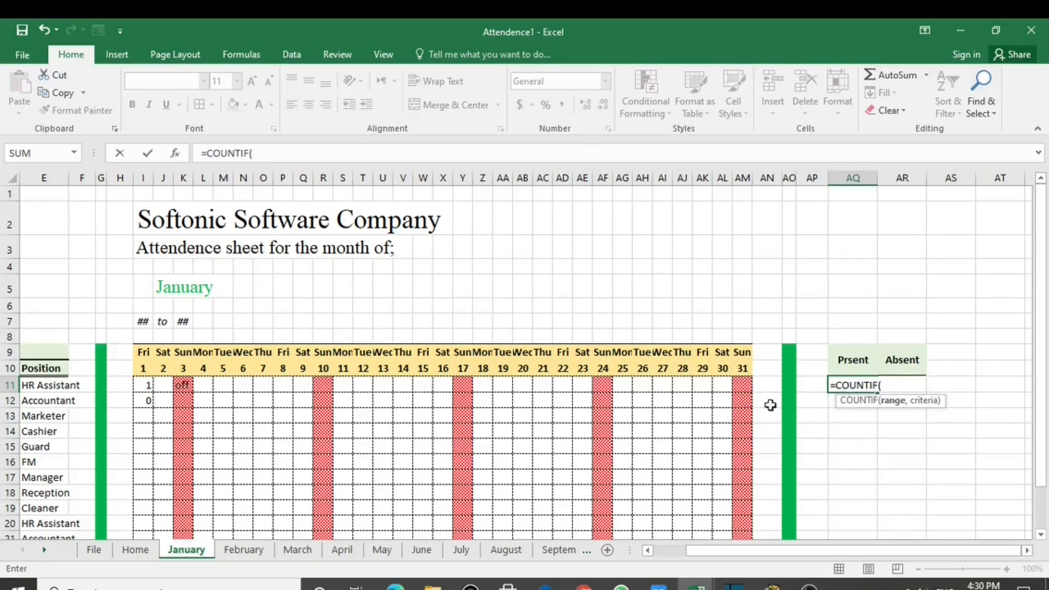
{"action": "left_click_drag", "start_coordinate": [741, 385], "coordinate": [151, 389]}
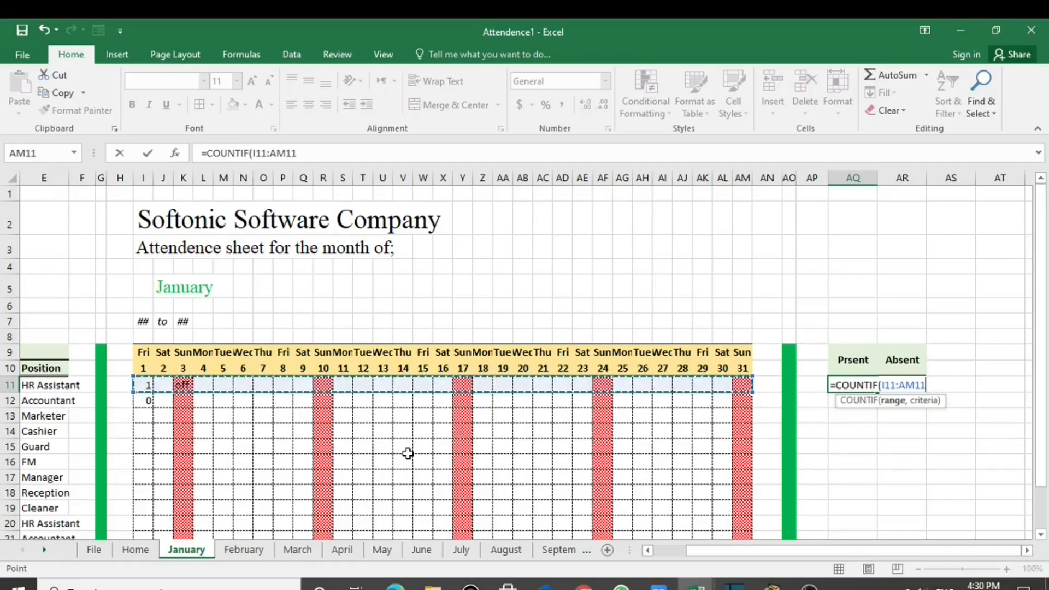
{"action": "type", "text": ",1"}
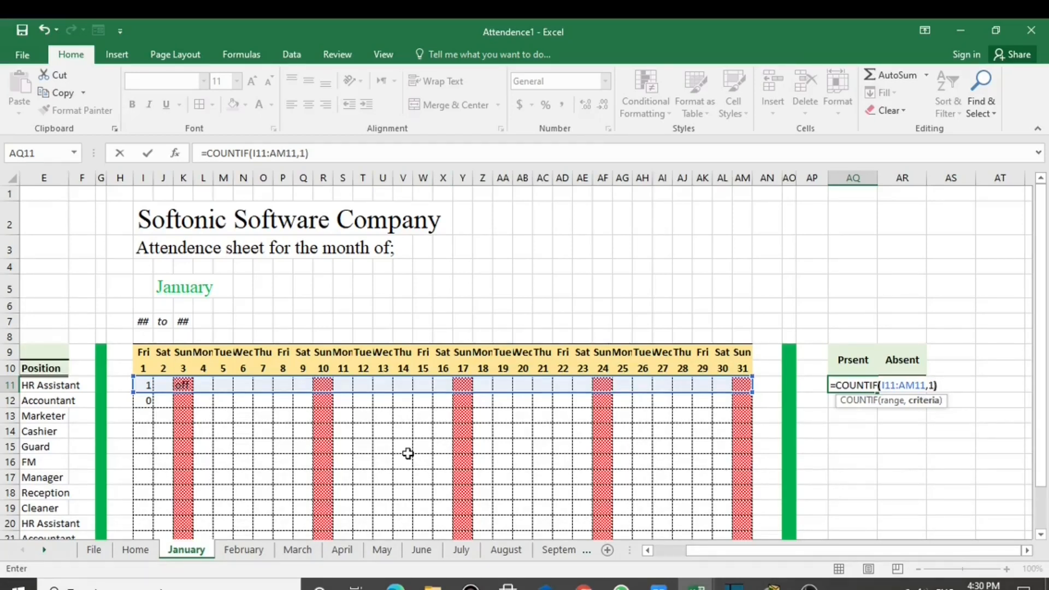
{"action": "key", "text": "Return"}
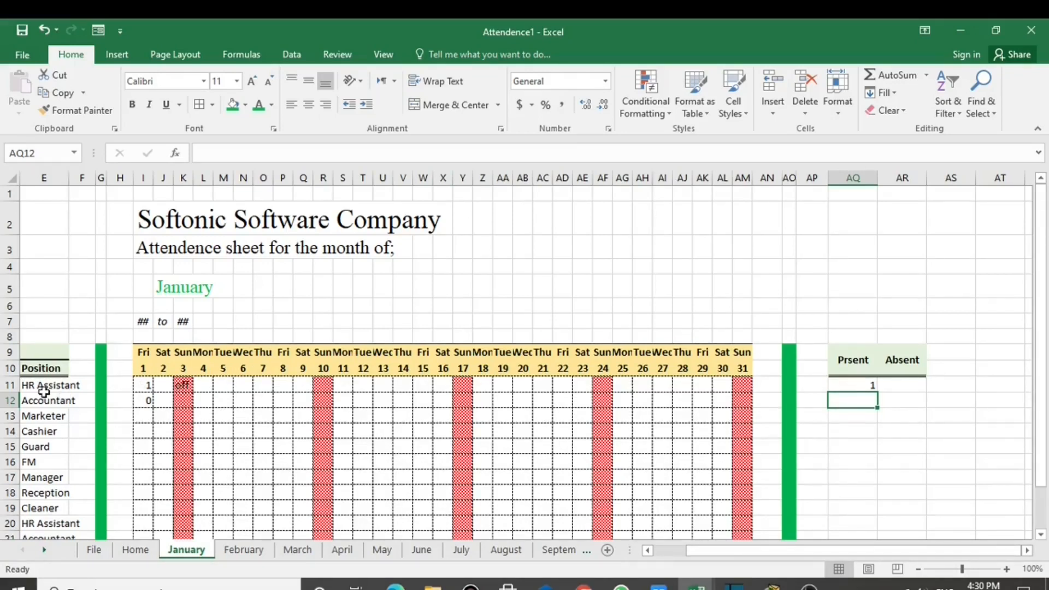
Enter =COUNTIF(I11:AM11,0) in AR11 to count the first employee's absent days
{"action": "left_click", "coordinate": [901, 387]}
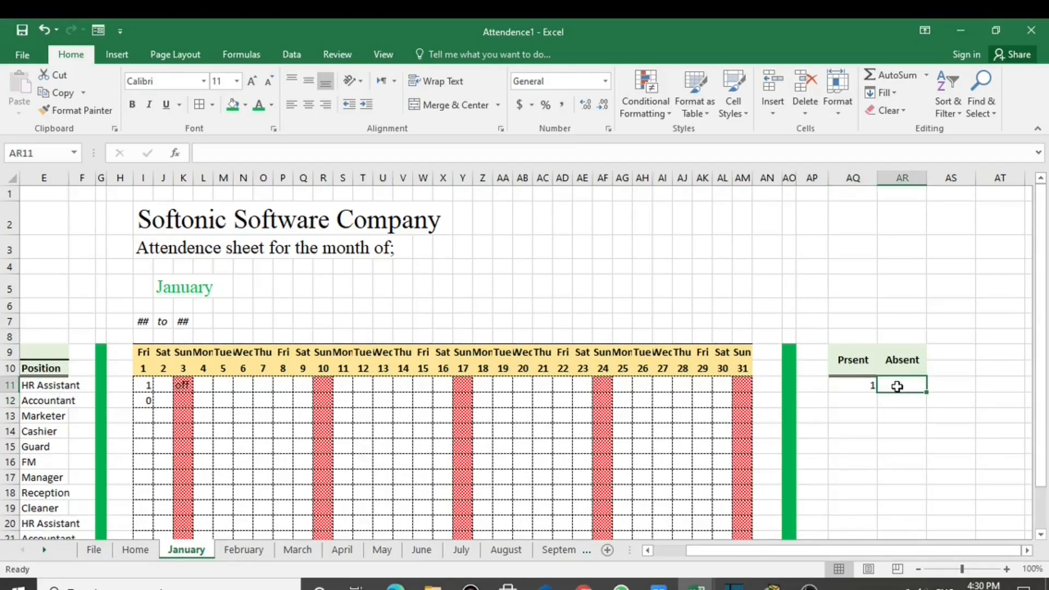
{"action": "type", "text": "=coun"}
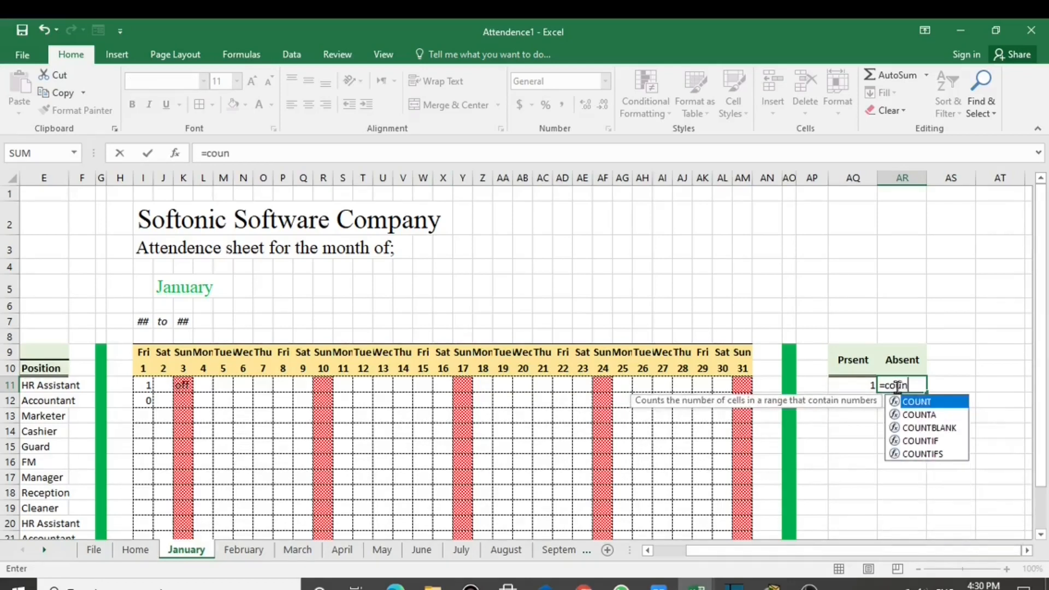
{"action": "type", "text": "tif"}
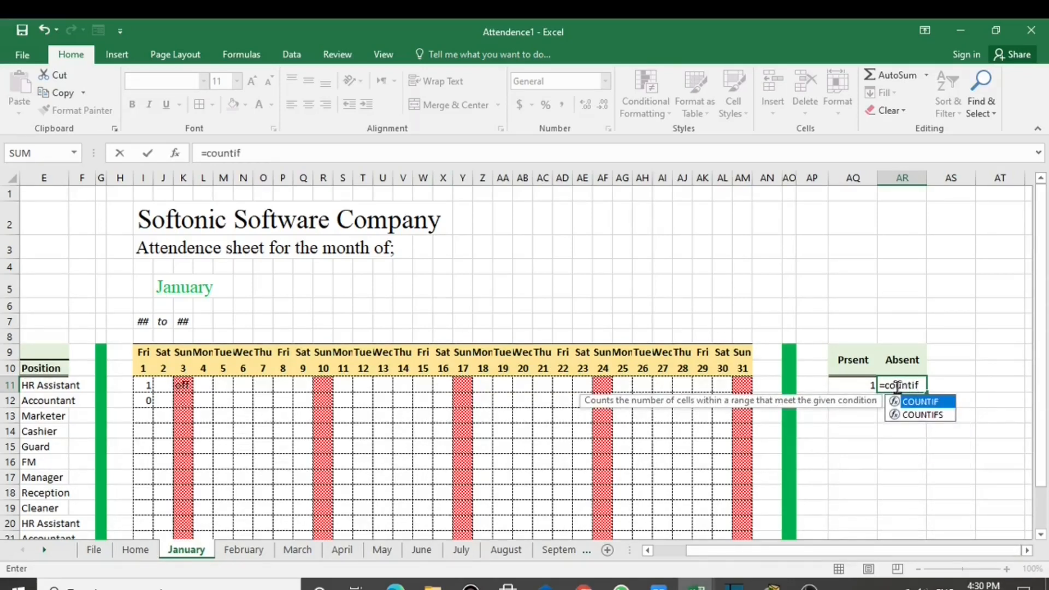
{"action": "key", "text": "Tab"}
{"action": "left_click_drag", "start_coordinate": [742, 383], "coordinate": [143, 384]}
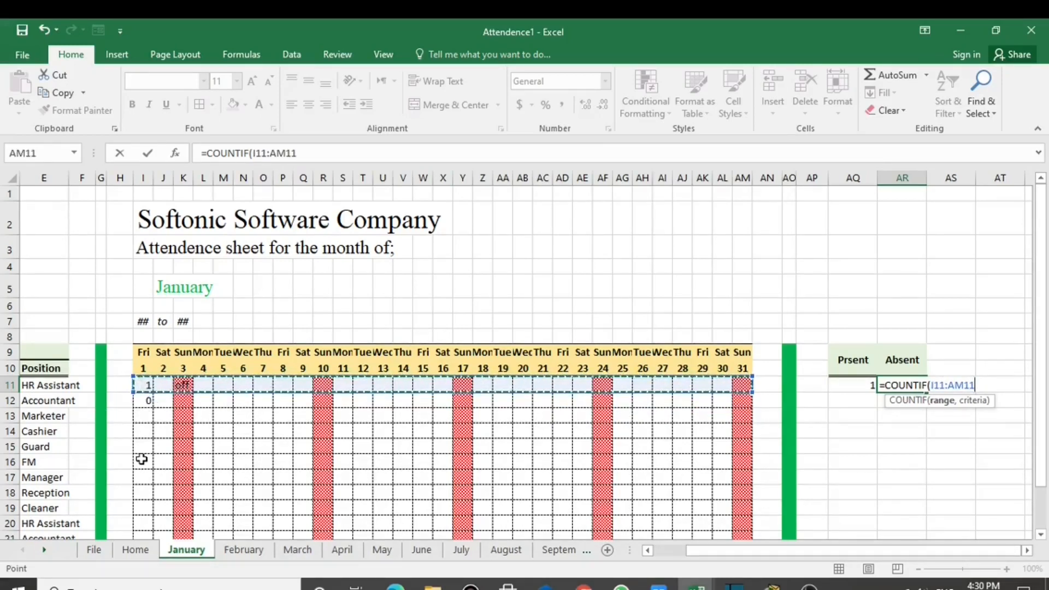
{"action": "type", "text": ",0"}
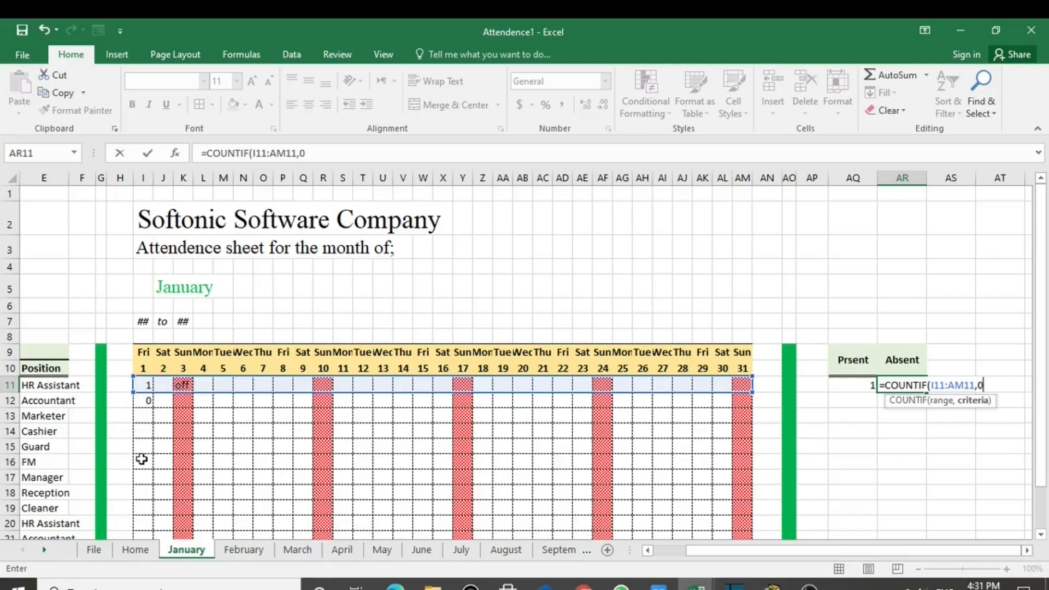
{"action": "key", "text": "Return"}
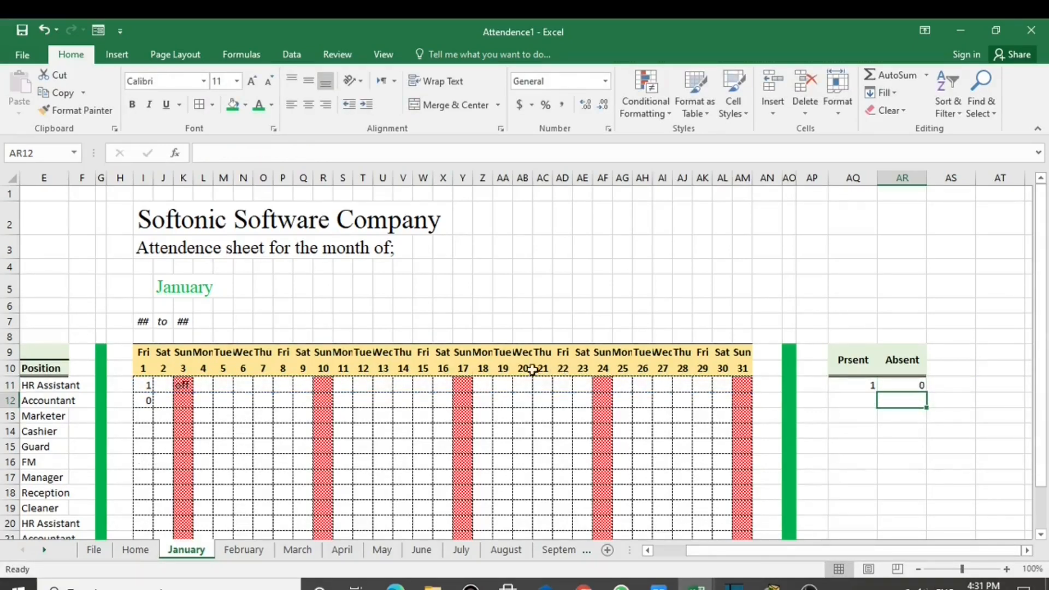
Mark the first employee's attendance as 1 for January 4 and 0 for January 5
{"action": "left_click", "coordinate": [209, 388]}
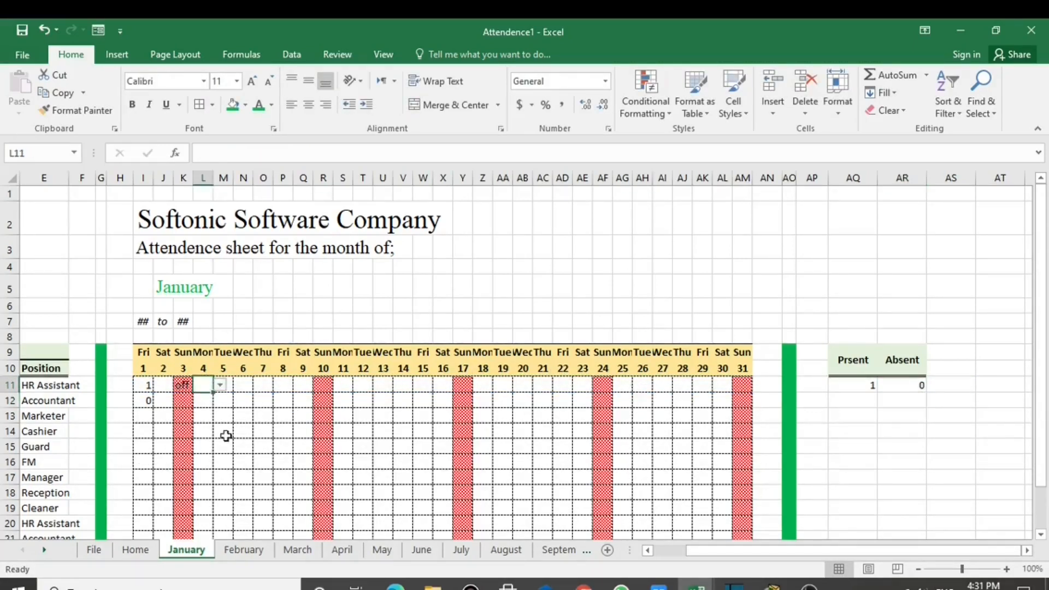
{"action": "type", "text": "1"}
{"action": "key", "text": "Tab"}
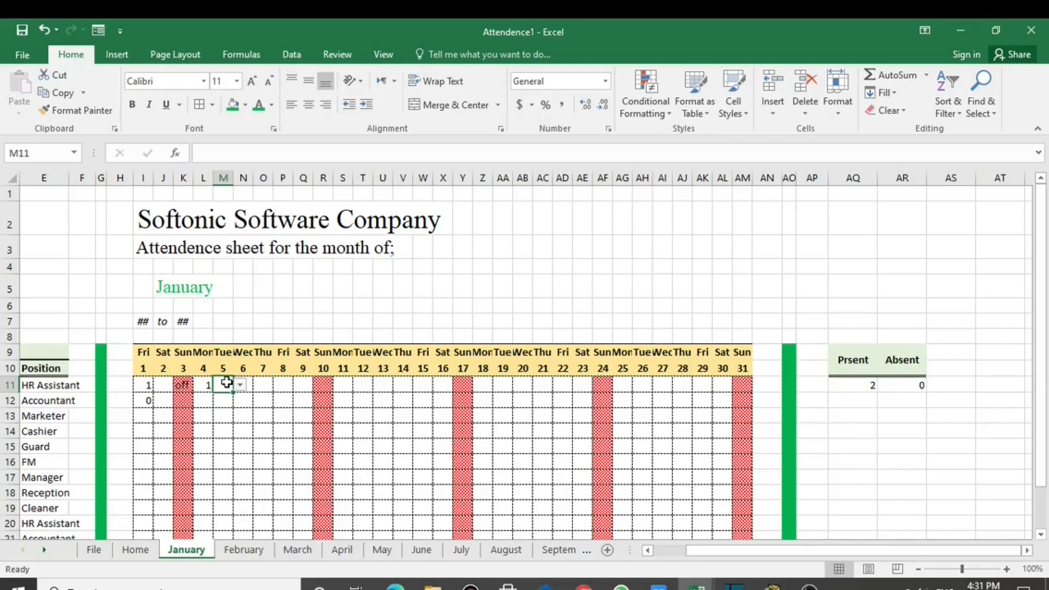
{"action": "type", "text": "0"}
{"action": "key", "text": "Tab"}
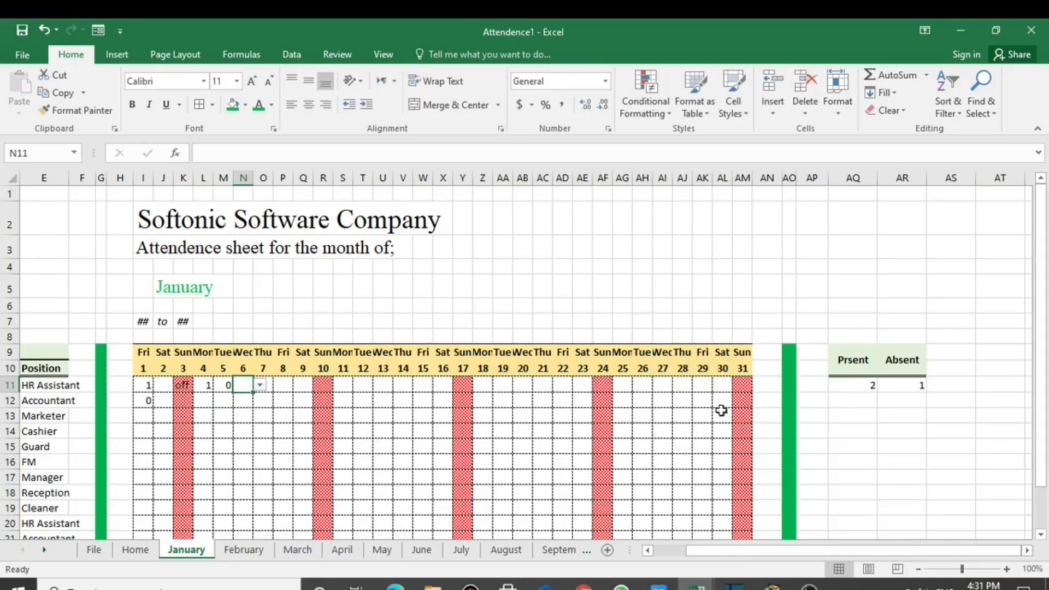
Fill the Prsent and Absent formulas from AQ11:AR11 down the remaining employee rows
{"action": "left_click_drag", "start_coordinate": [857, 385], "coordinate": [927, 536]}
{"action": "left_click", "coordinate": [986, 451]}
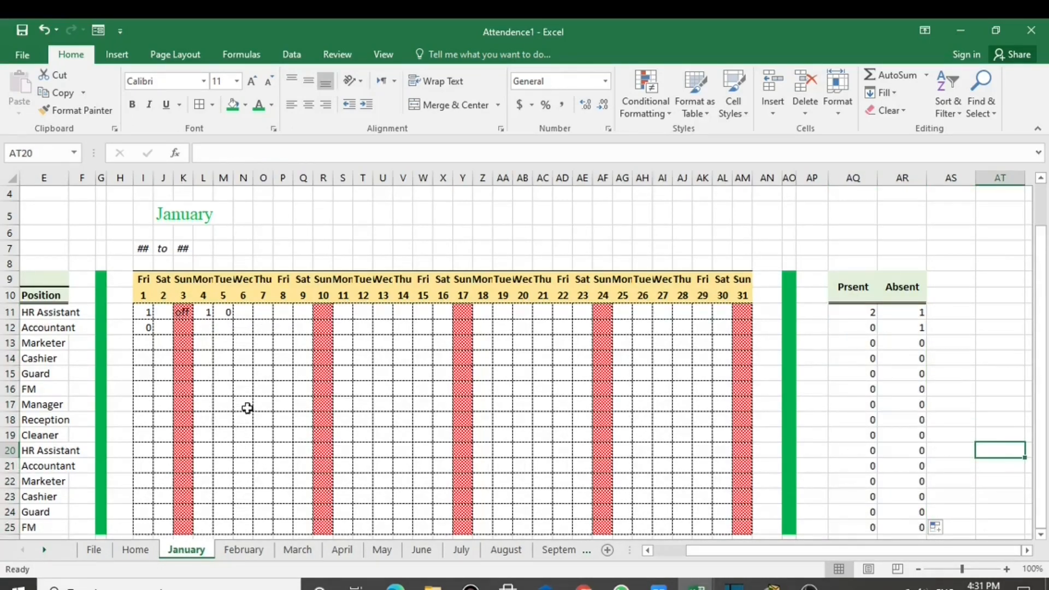
Merge and center the Softonic Software Company title across I2:AE2
{"action": "mouse_move", "coordinate": [754, 552]}
{"action": "left_mouse_down"}
{"action": "mouse_move", "coordinate": [720, 552]}
{"action": "mouse_move", "coordinate": [738, 552]}
{"action": "left_mouse_up"}
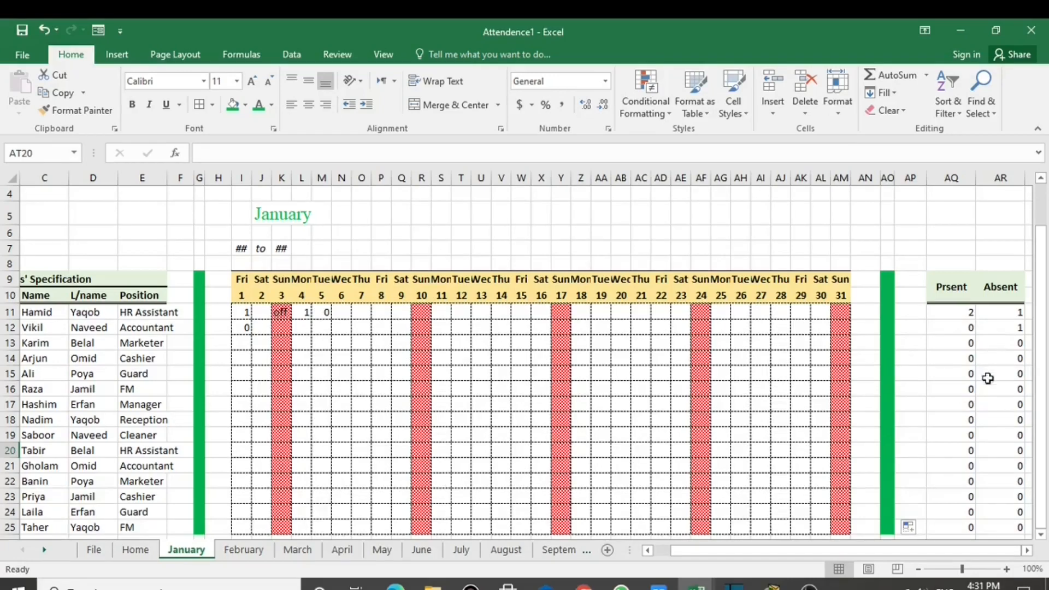
{"action": "scroll", "coordinate": [761, 431], "scroll_direction": "up", "scroll_amount": 1}
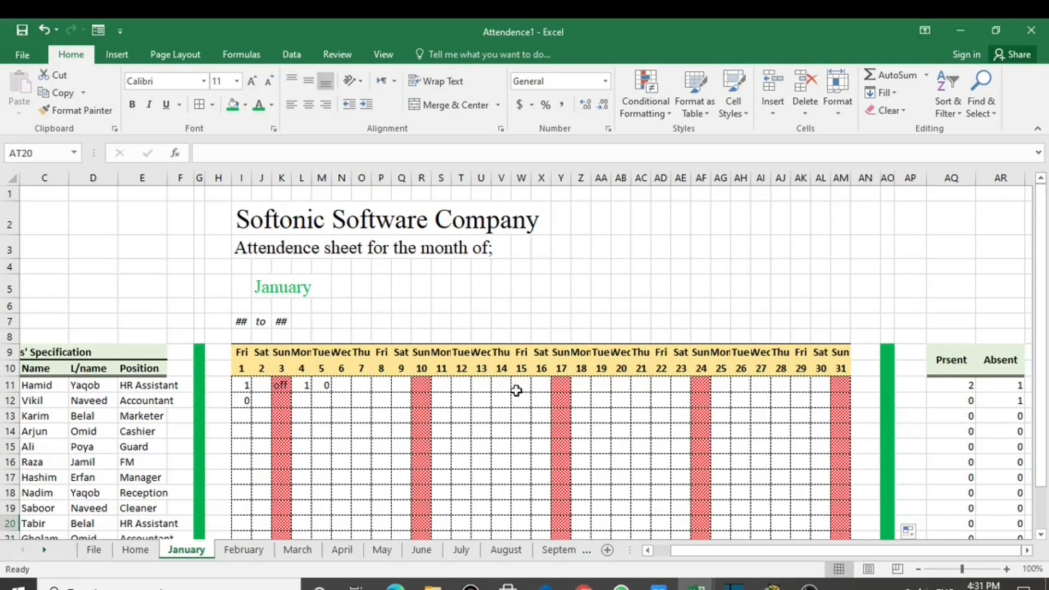
{"action": "left_click_drag", "start_coordinate": [809, 556], "coordinate": [768, 562]}
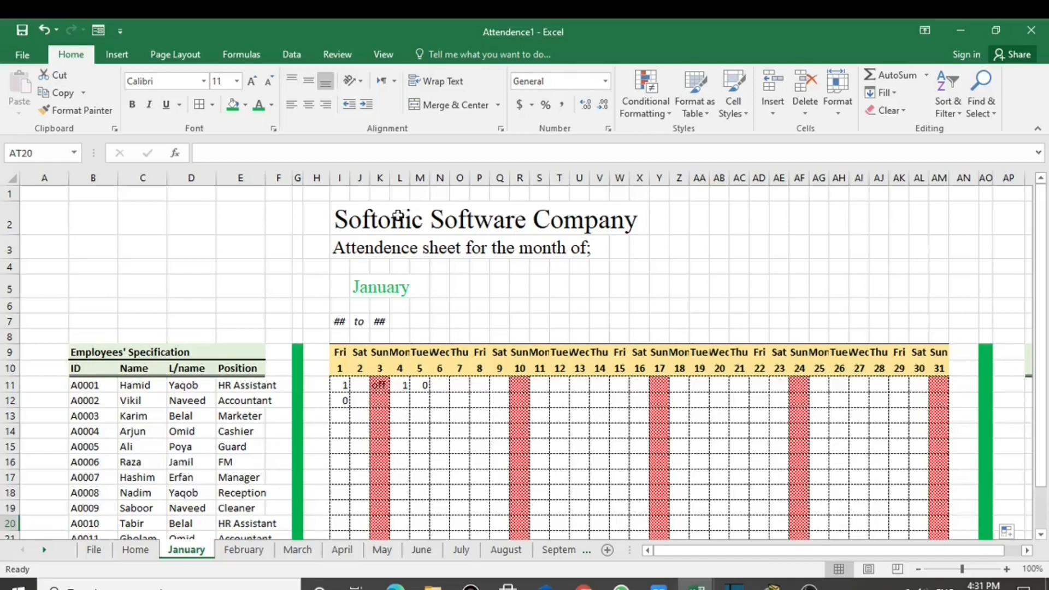
{"action": "left_click_drag", "start_coordinate": [358, 219], "coordinate": [739, 224]}
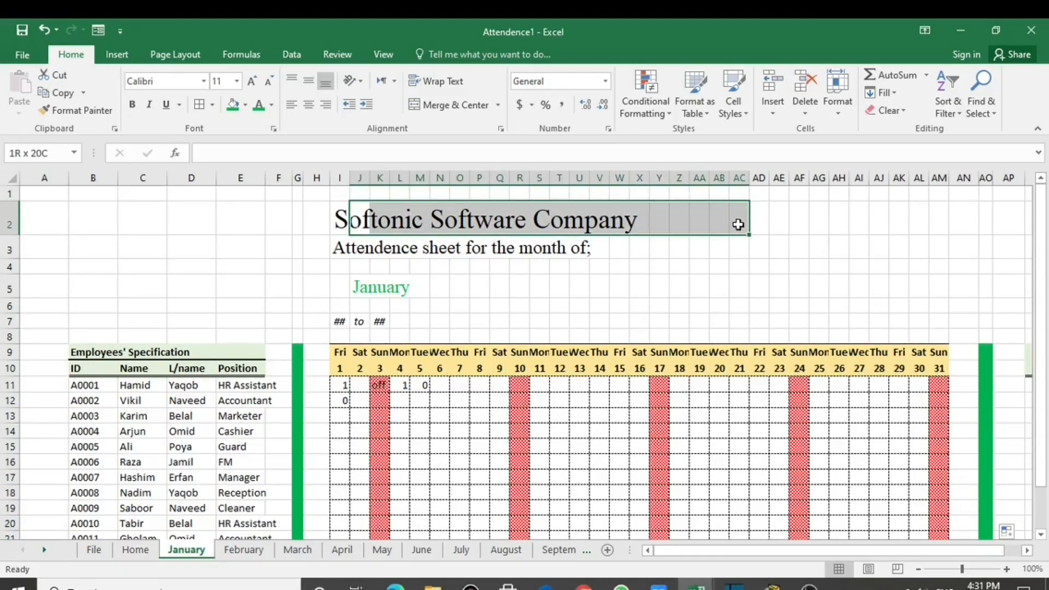
{"action": "left_click_drag", "start_coordinate": [334, 216], "coordinate": [770, 234]}
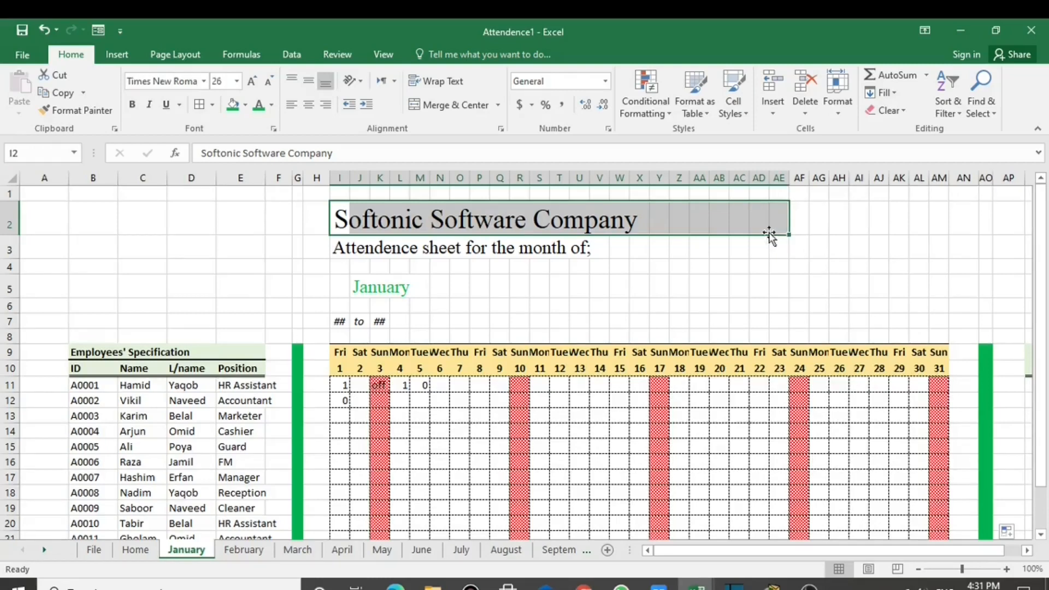
{"action": "left_click", "coordinate": [447, 109]}
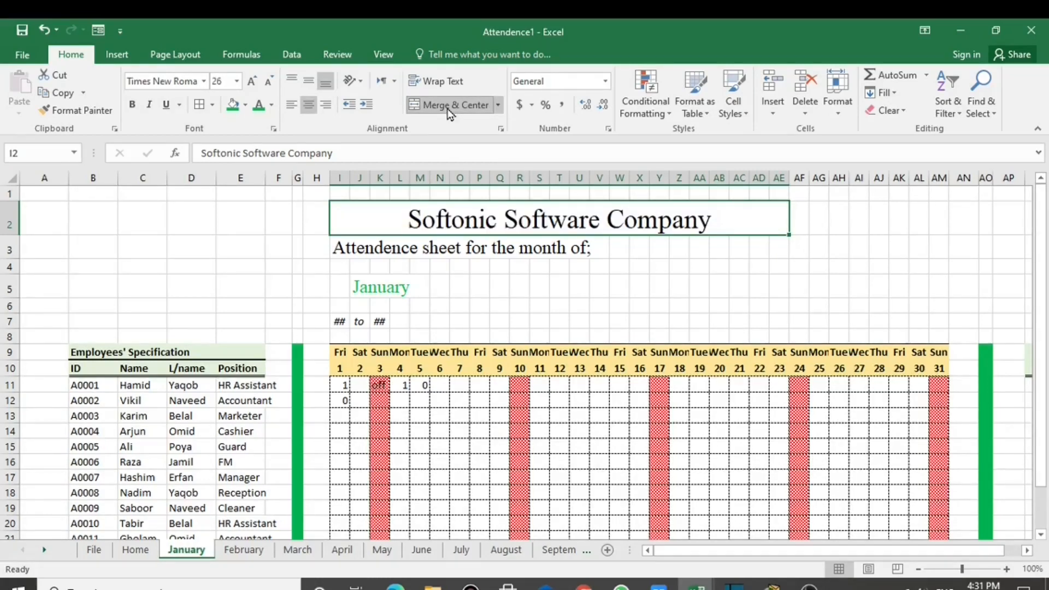
{"action": "left_click_drag", "start_coordinate": [356, 246], "coordinate": [774, 247]}
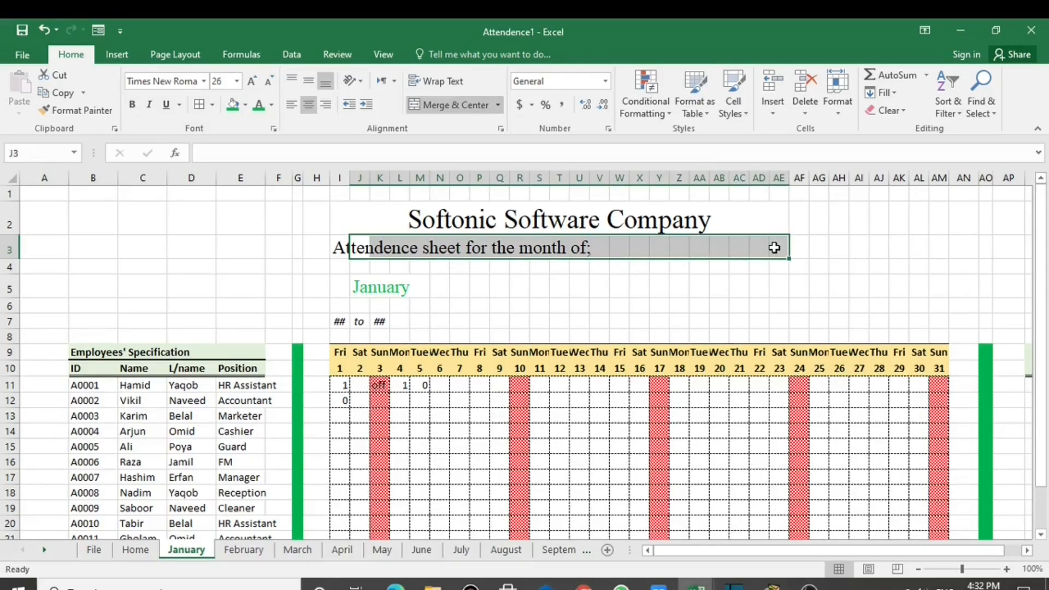
{"action": "left_click", "coordinate": [457, 107]}
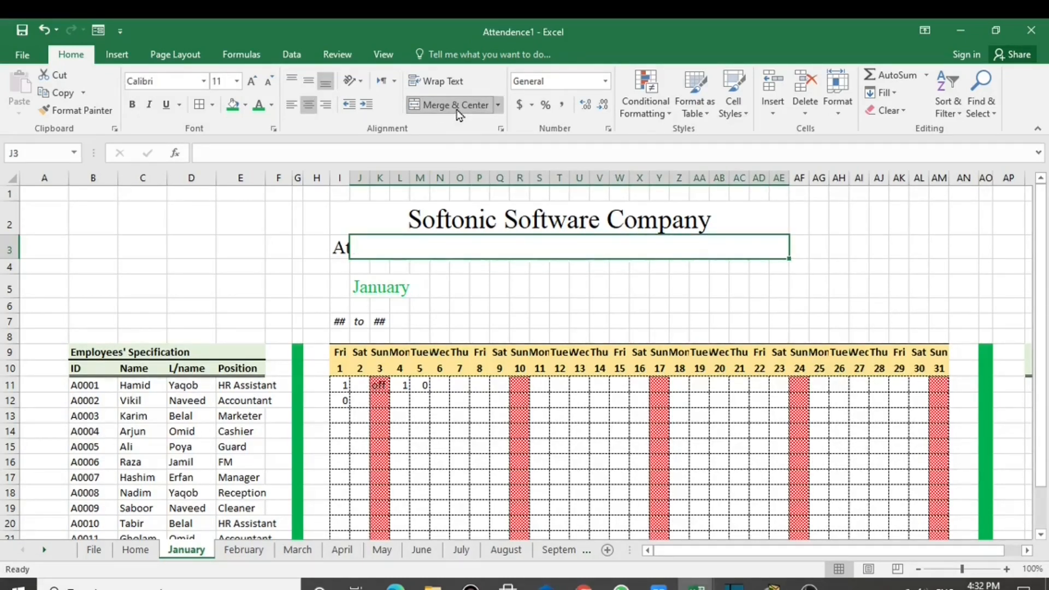
{"action": "left_click", "coordinate": [457, 107]}
Merge and center the "Attendence sheet for the month of;" subtitle across I3:AE3
{"action": "left_click_drag", "start_coordinate": [340, 247], "coordinate": [775, 254]}
{"action": "left_click", "coordinate": [451, 105]}
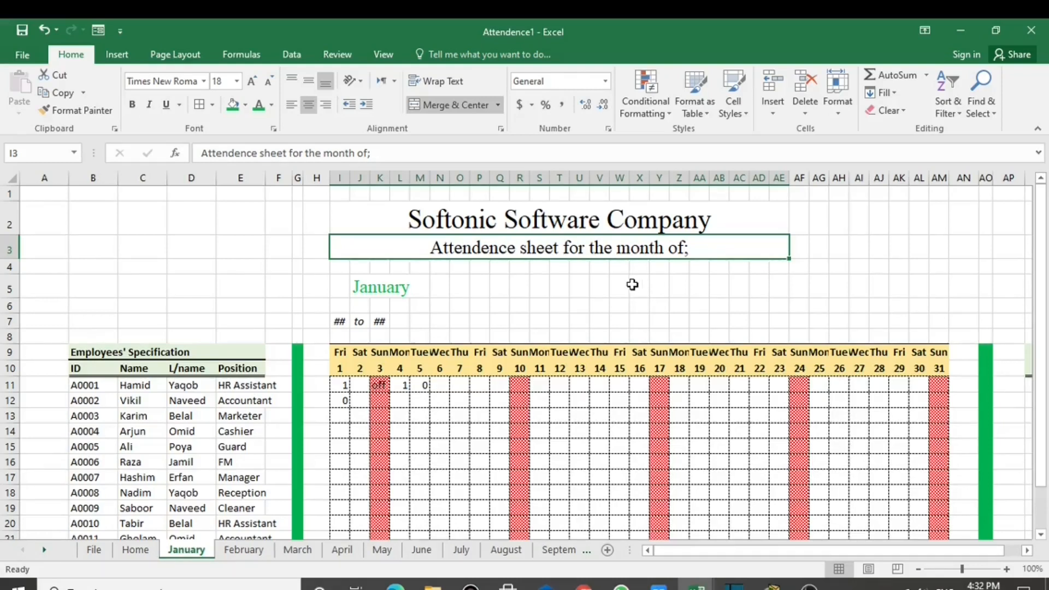
Move the January month name from J5 to R5, under the centered headings
{"action": "left_click", "coordinate": [374, 286]}
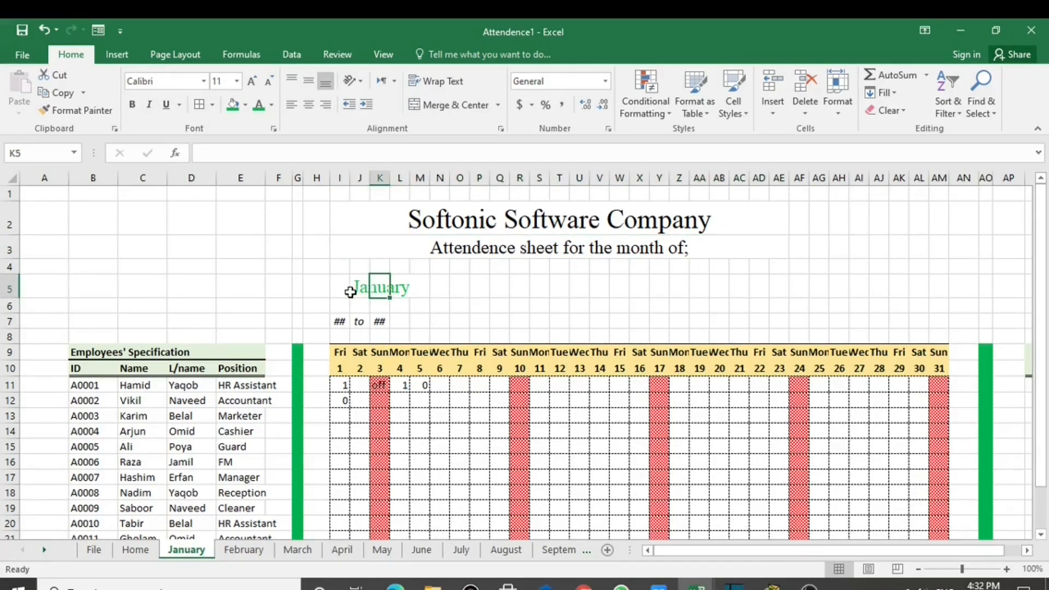
{"action": "left_click", "coordinate": [359, 290]}
{"action": "key", "text": "ctrl+x"}
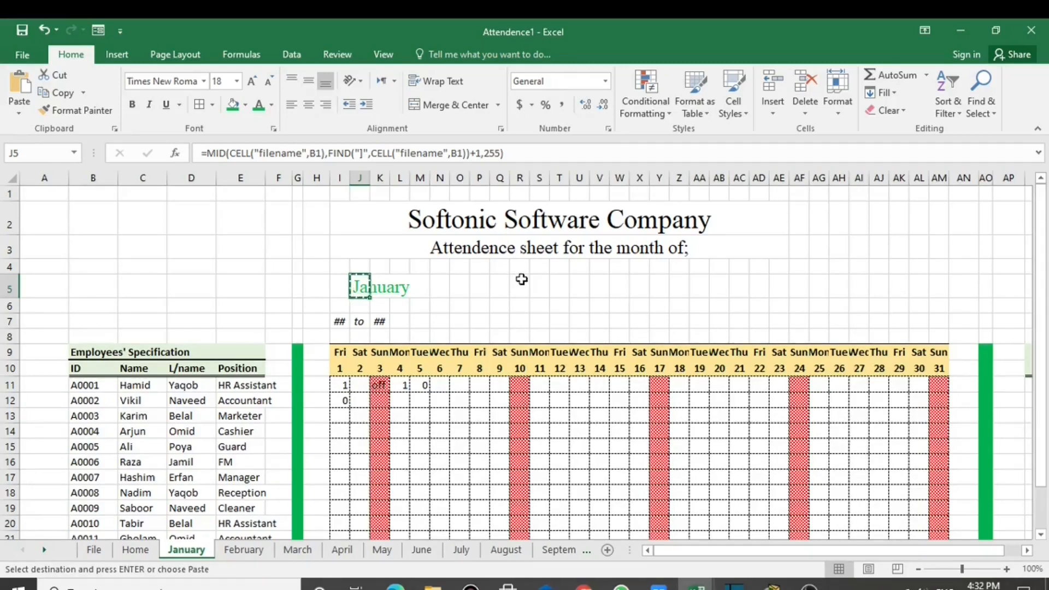
{"action": "left_click", "coordinate": [520, 282]}
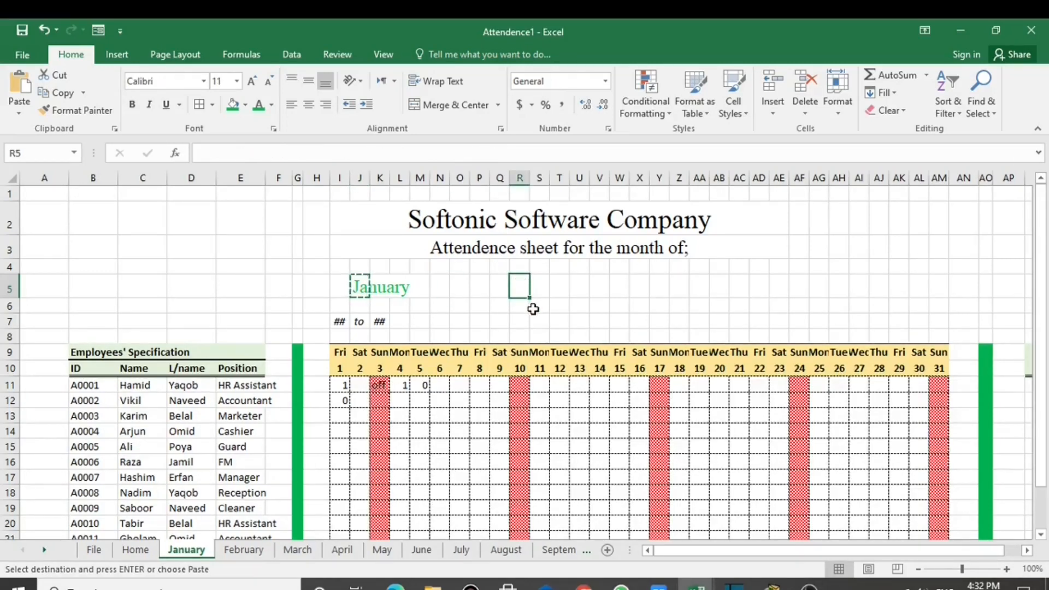
{"action": "key", "text": "ctrl+v"}
Move the start-to-end date range from I7:K7 to the cells starting at Q6, below the month name
{"action": "left_click_drag", "start_coordinate": [339, 322], "coordinate": [377, 321]}
{"action": "key", "text": "ctrl+x"}
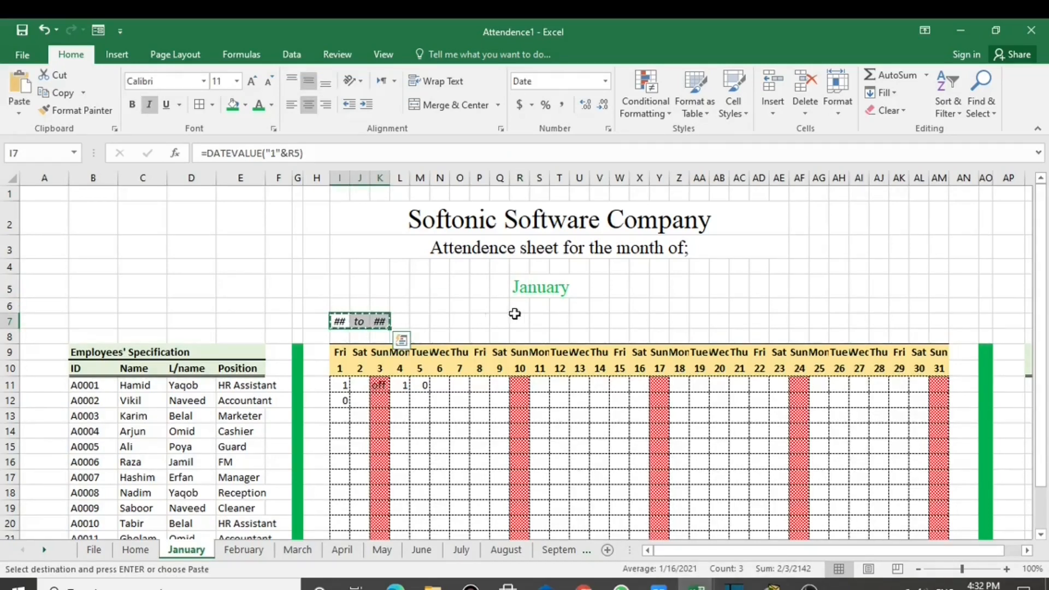
{"action": "left_click", "coordinate": [497, 308]}
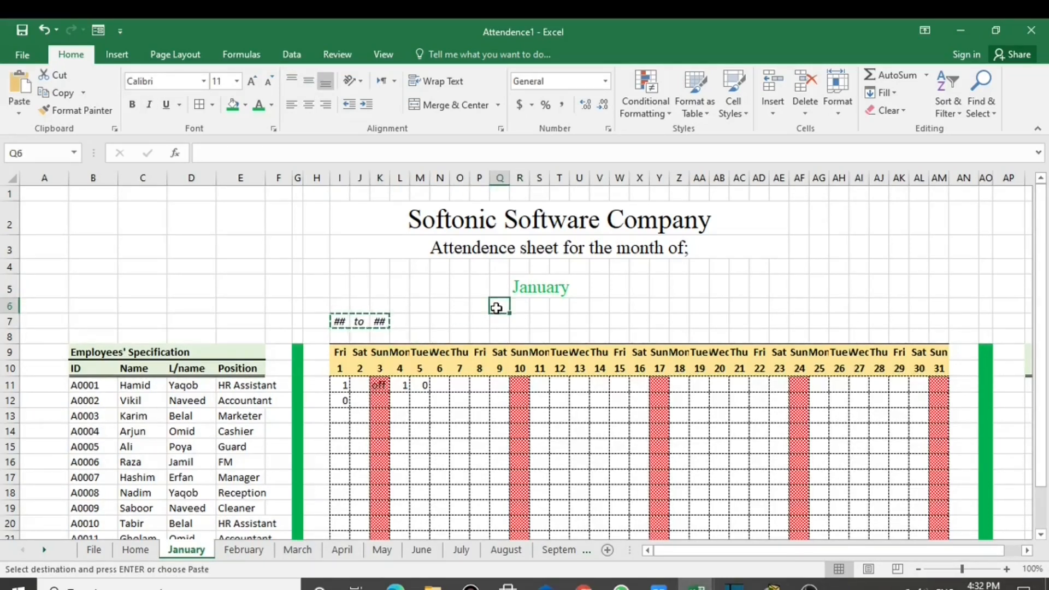
{"action": "key", "text": "ctrl+v"}
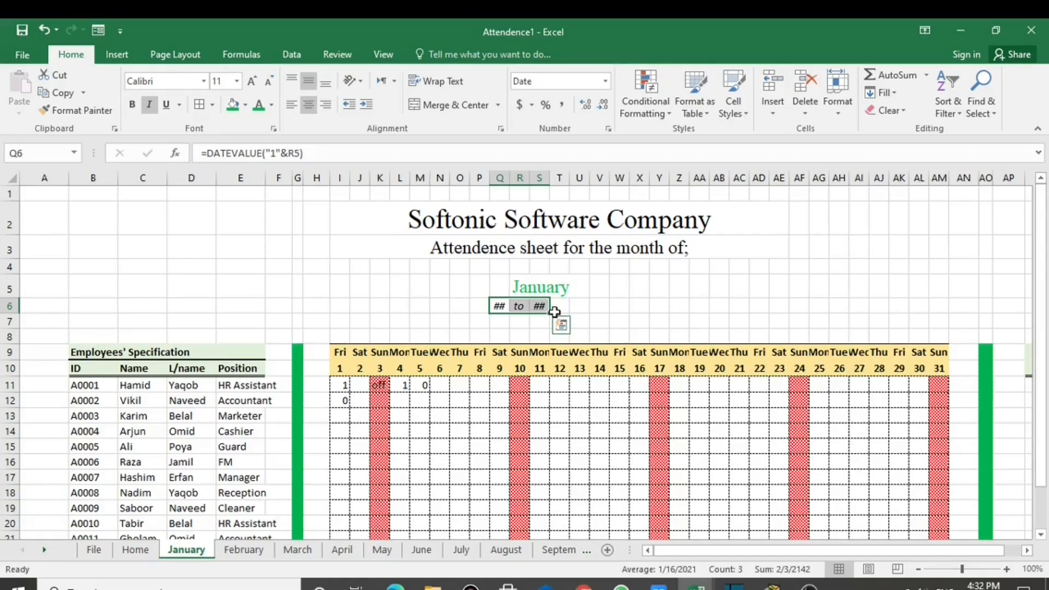
Merge and center the end date across S6:W6 and the start date across O6:Q6
{"action": "left_click_drag", "start_coordinate": [541, 308], "coordinate": [621, 306]}
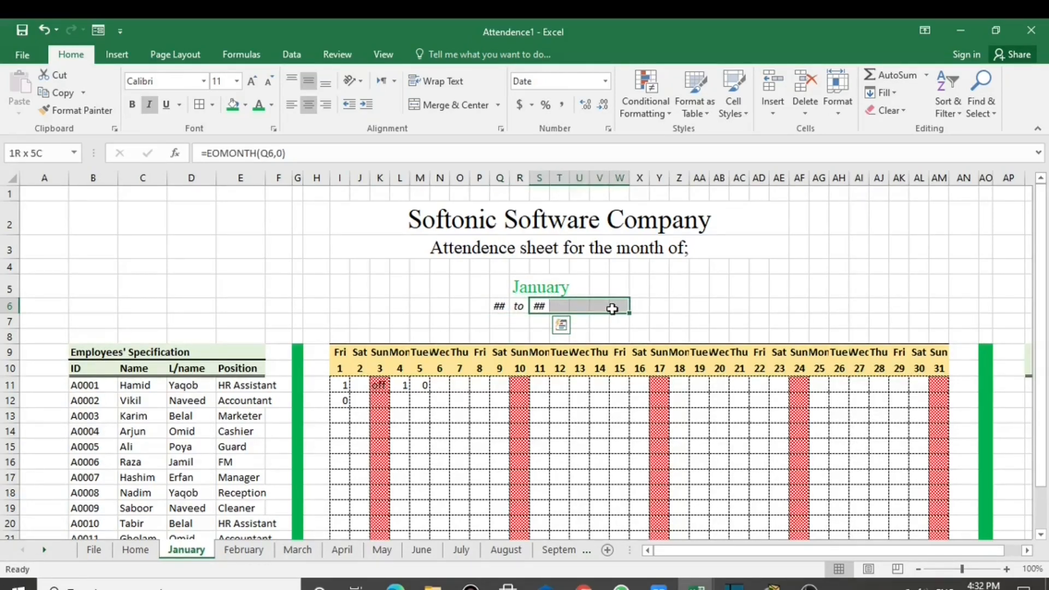
{"action": "left_click", "coordinate": [454, 105]}
{"action": "left_click_drag", "start_coordinate": [500, 306], "coordinate": [459, 302]}
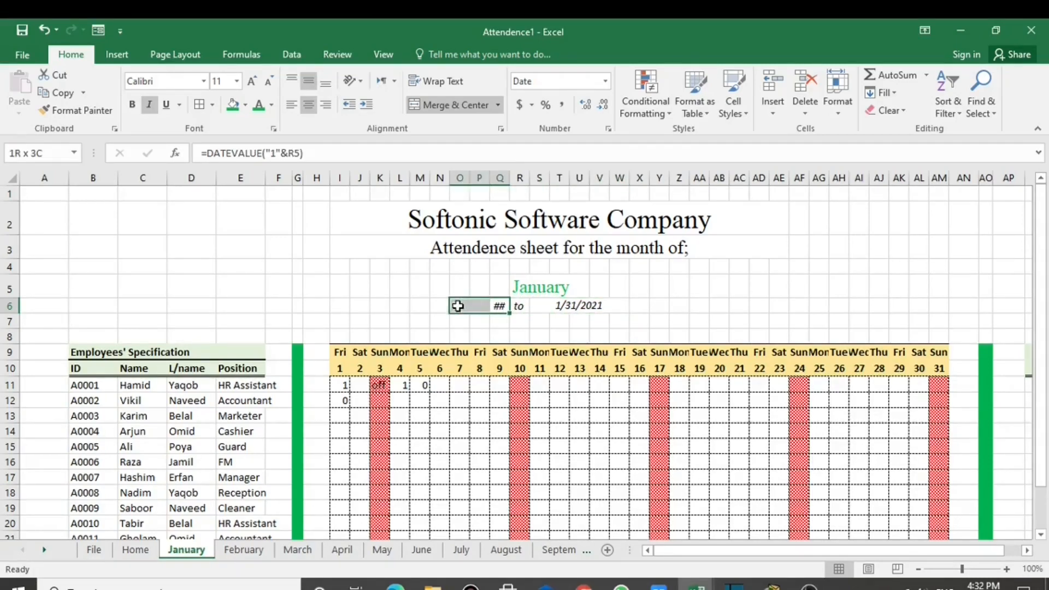
{"action": "left_click", "coordinate": [461, 112]}
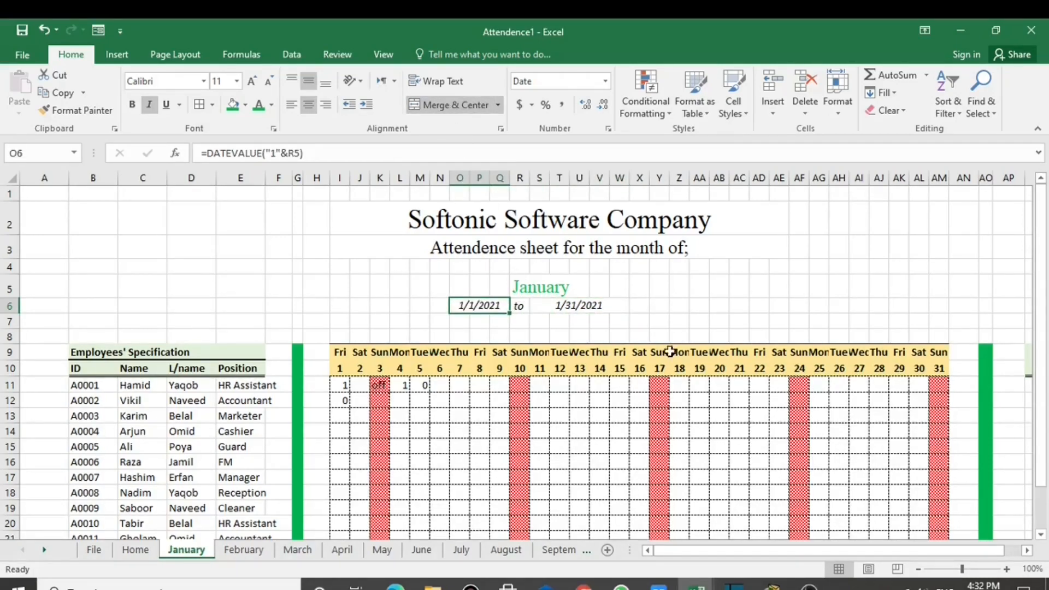
{"action": "left_click", "coordinate": [739, 305]}
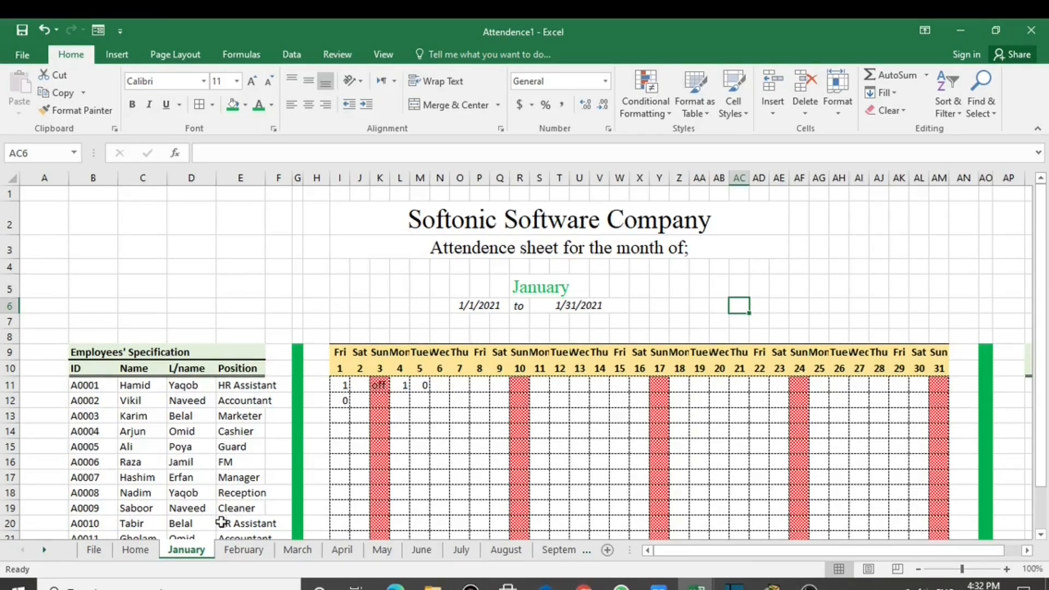
Fill columns A through M of the Home sheet with light gold
{"action": "left_click", "coordinate": [136, 550]}
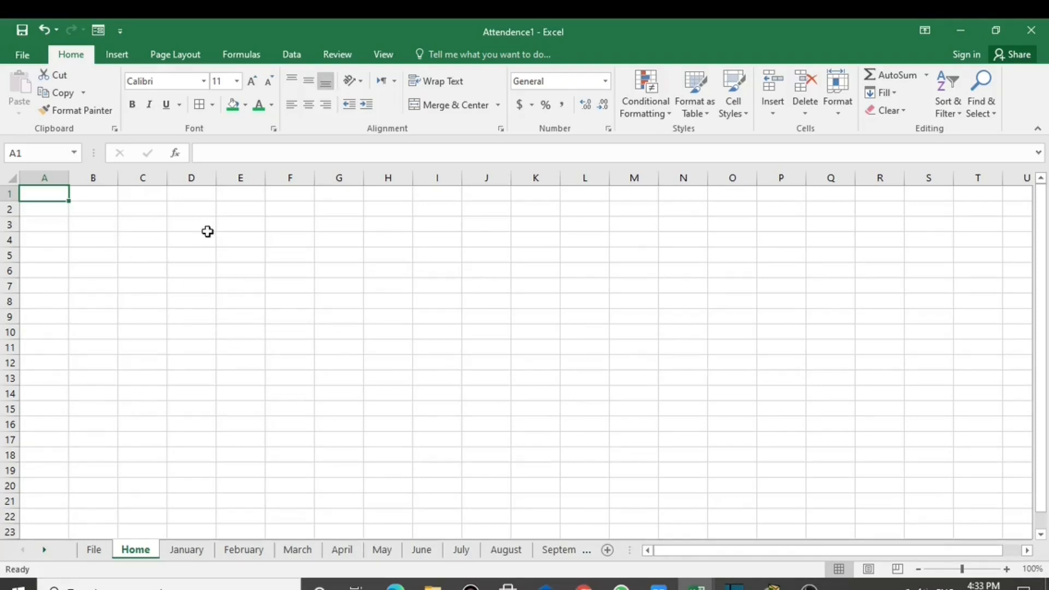
{"action": "left_click_drag", "start_coordinate": [49, 178], "coordinate": [644, 235]}
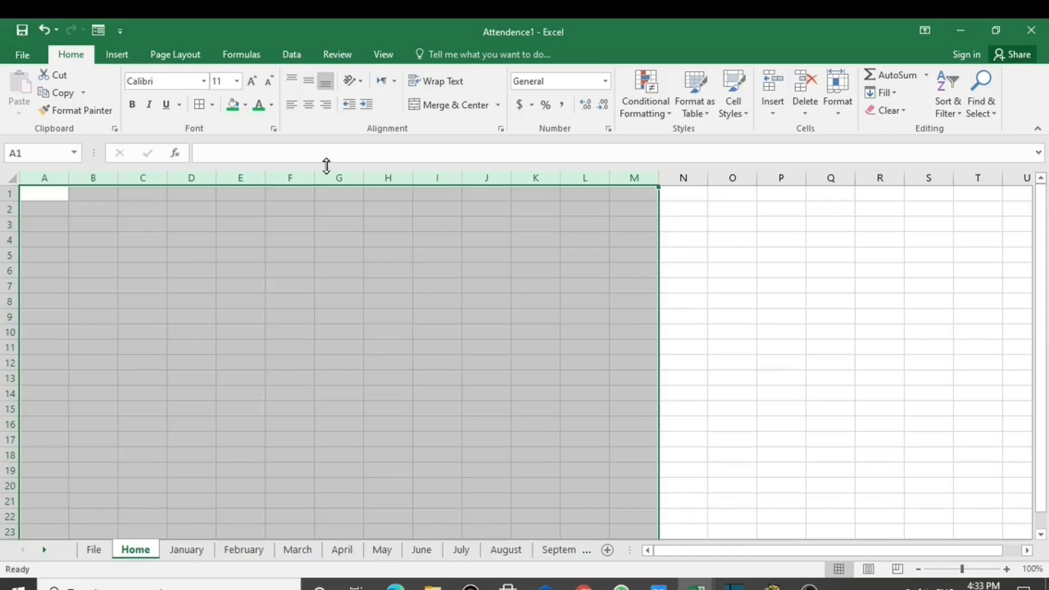
{"action": "left_click", "coordinate": [245, 104]}
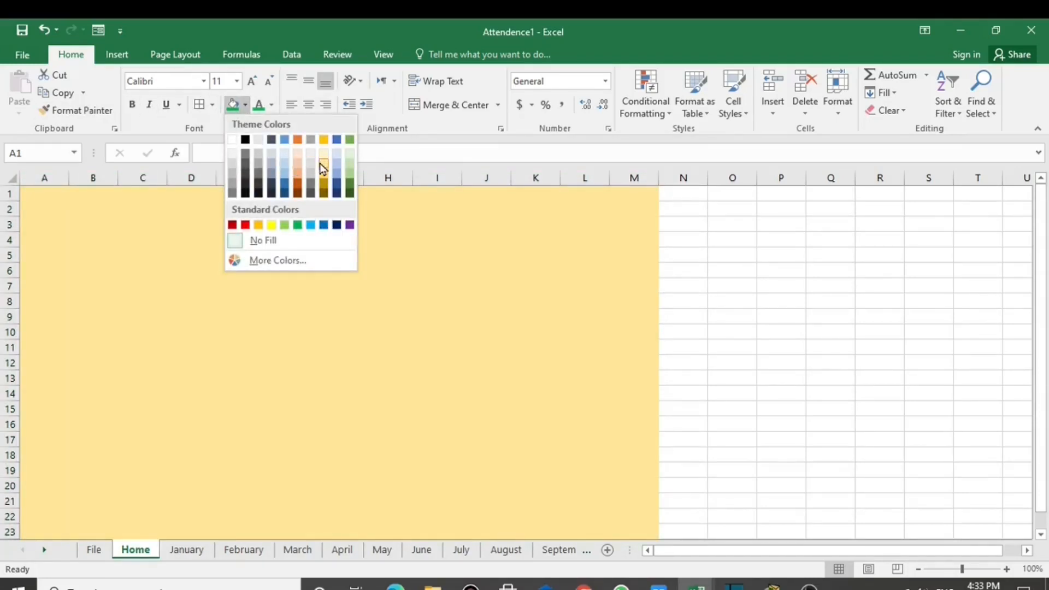
{"action": "left_click", "coordinate": [321, 163]}
{"action": "left_click", "coordinate": [290, 301]}
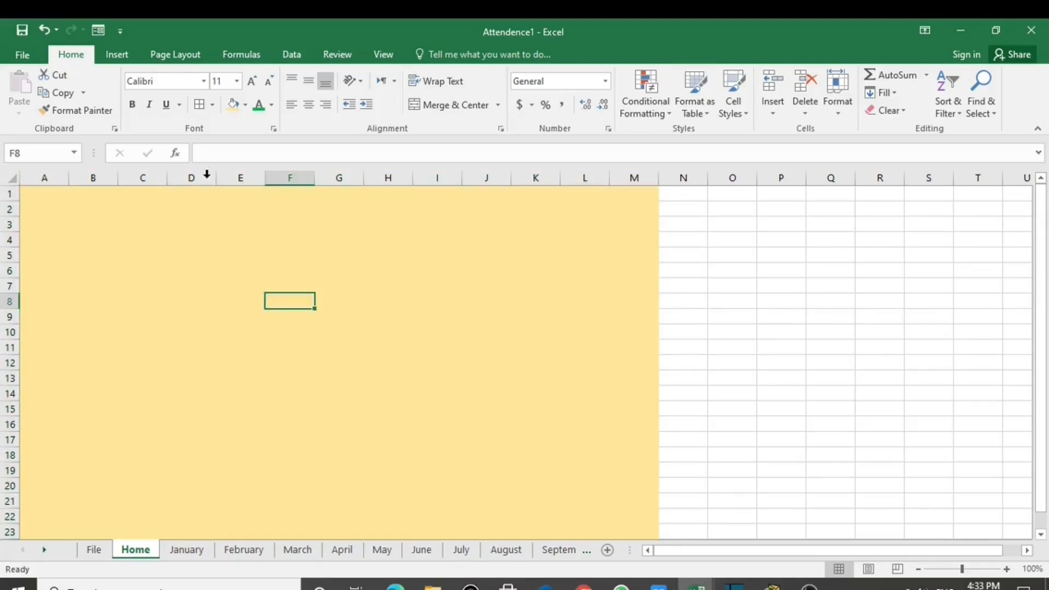
Draw a rounded rectangle about 5.62" wide and 2.84" high on the Home sheet, spanning roughly C8 to K21
{"action": "left_click", "coordinate": [118, 57]}
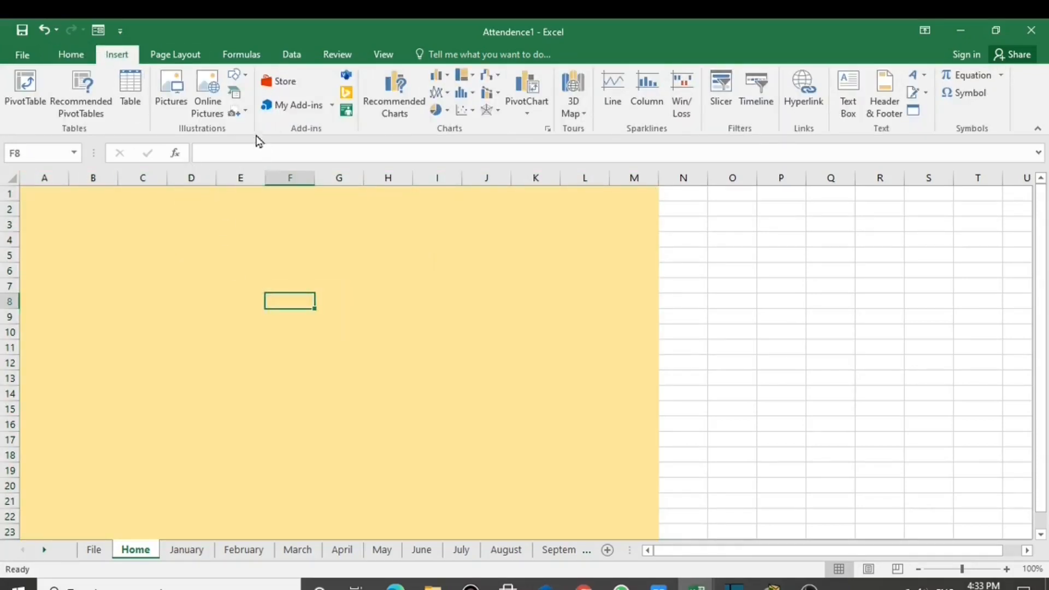
{"action": "left_click", "coordinate": [240, 75]}
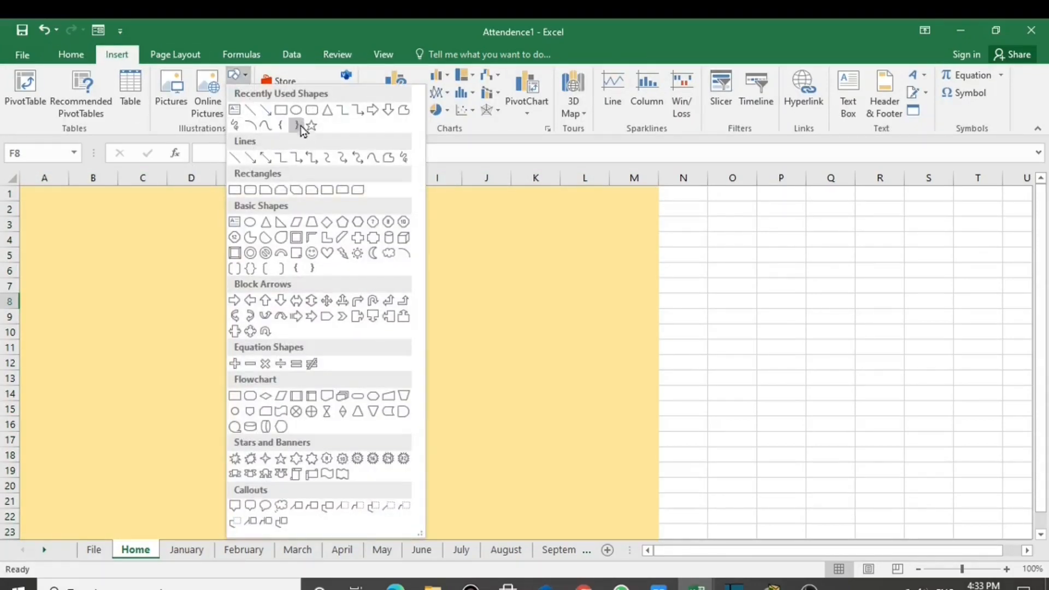
{"action": "left_click", "coordinate": [313, 112]}
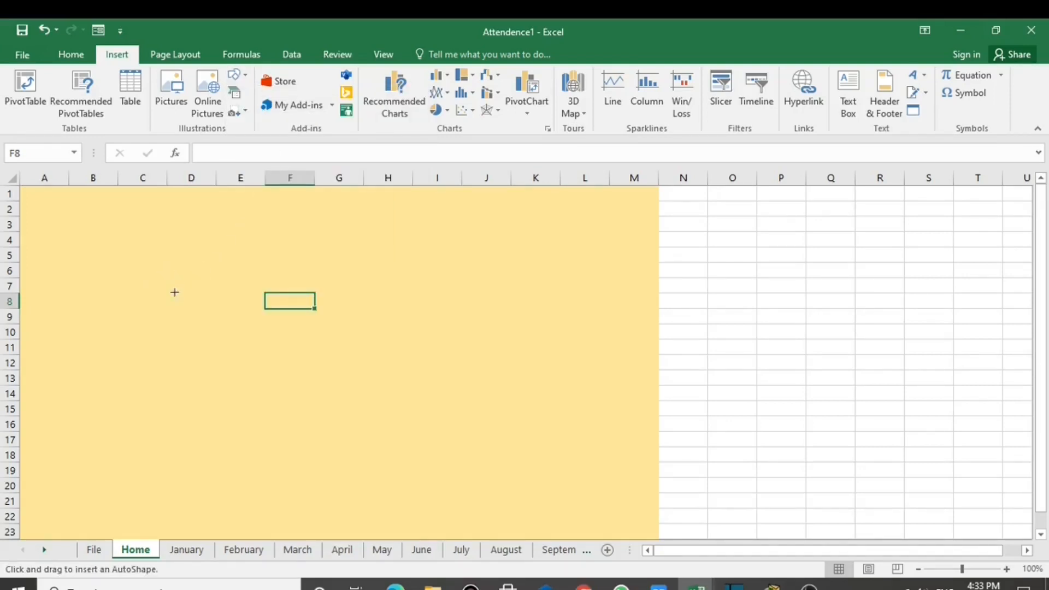
{"action": "mouse_move", "coordinate": [160, 308]}
{"action": "left_mouse_down"}
{"action": "mouse_move", "coordinate": [325, 426]}
{"action": "mouse_move", "coordinate": [484, 497]}
{"action": "mouse_move", "coordinate": [566, 512]}
{"action": "left_mouse_up"}
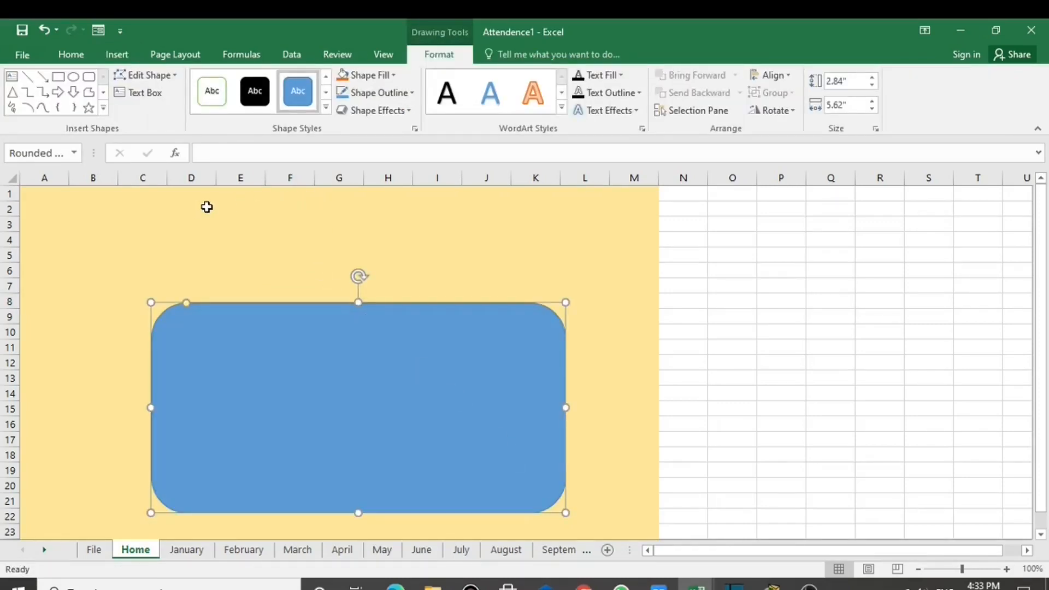
{"action": "left_click", "coordinate": [232, 204]}
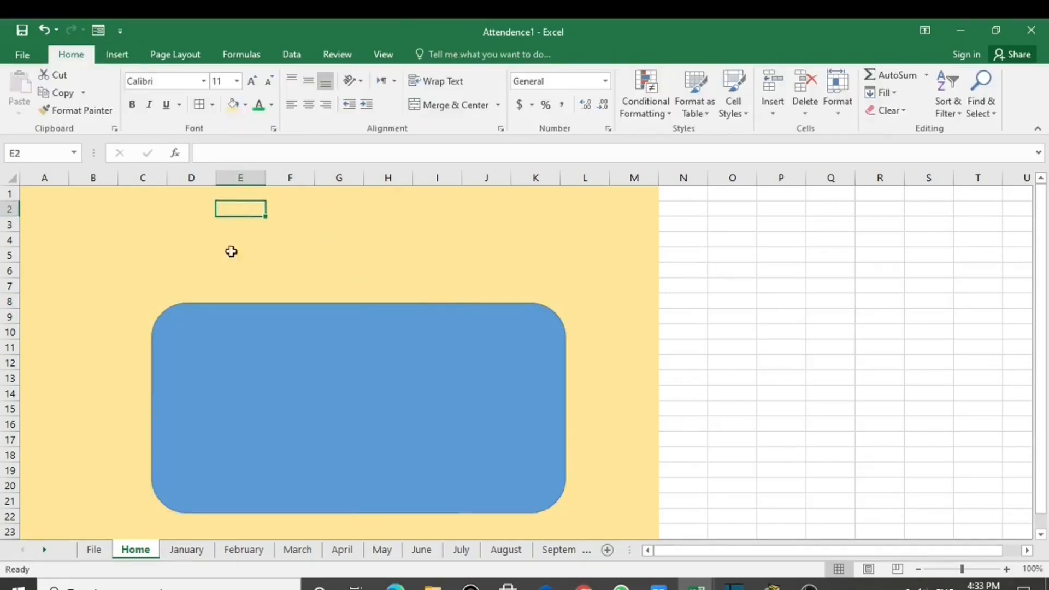
Try to copy the company title and subtitle from the January sheet to E2 of the Home sheet
{"action": "left_click", "coordinate": [188, 553]}
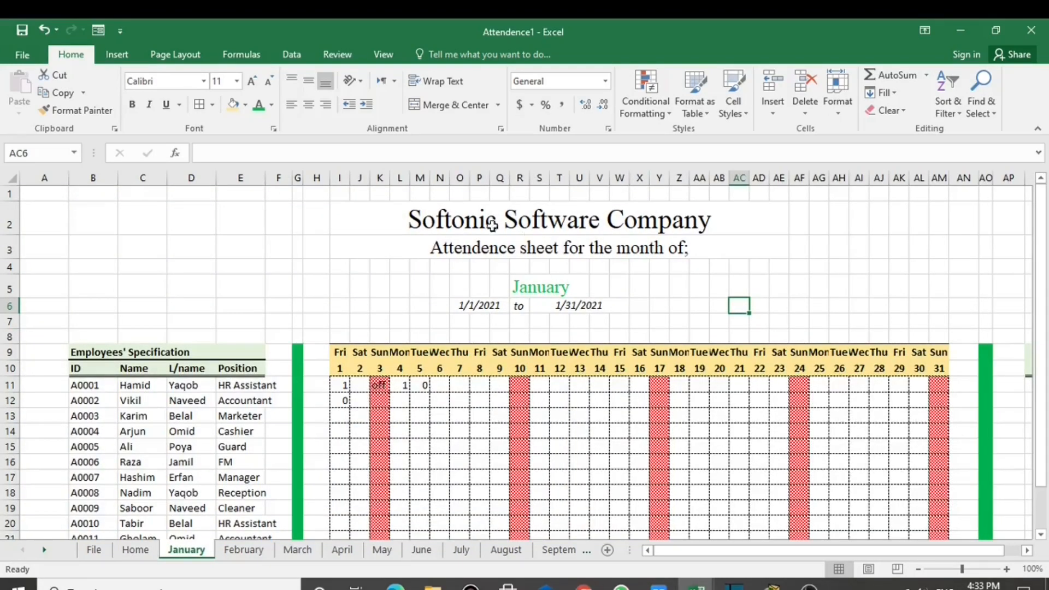
{"action": "left_click_drag", "start_coordinate": [416, 212], "coordinate": [490, 246]}
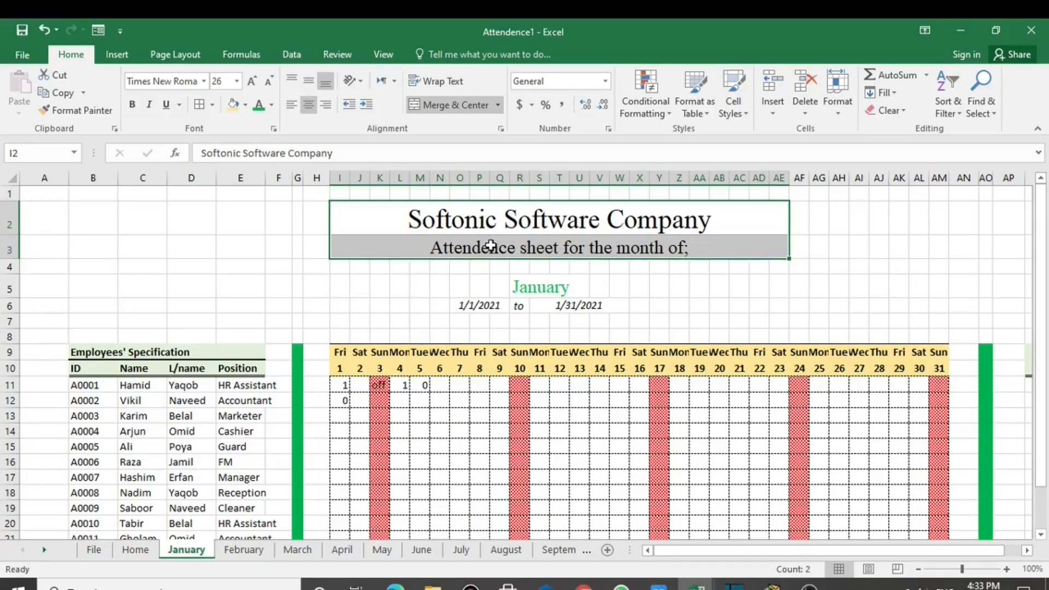
{"action": "key", "text": "ctrl+c"}
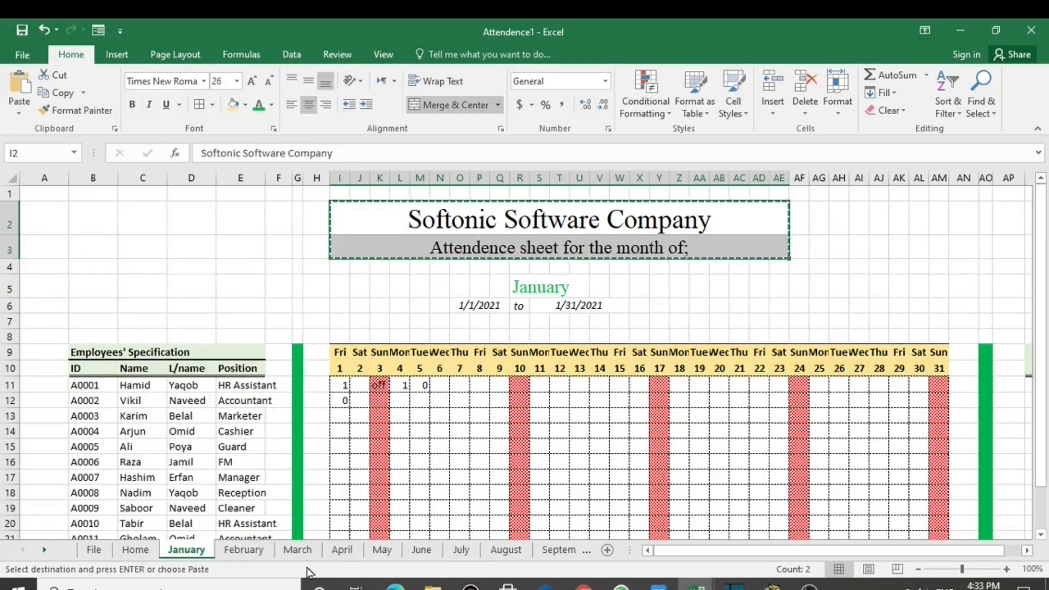
{"action": "left_click", "coordinate": [143, 550]}
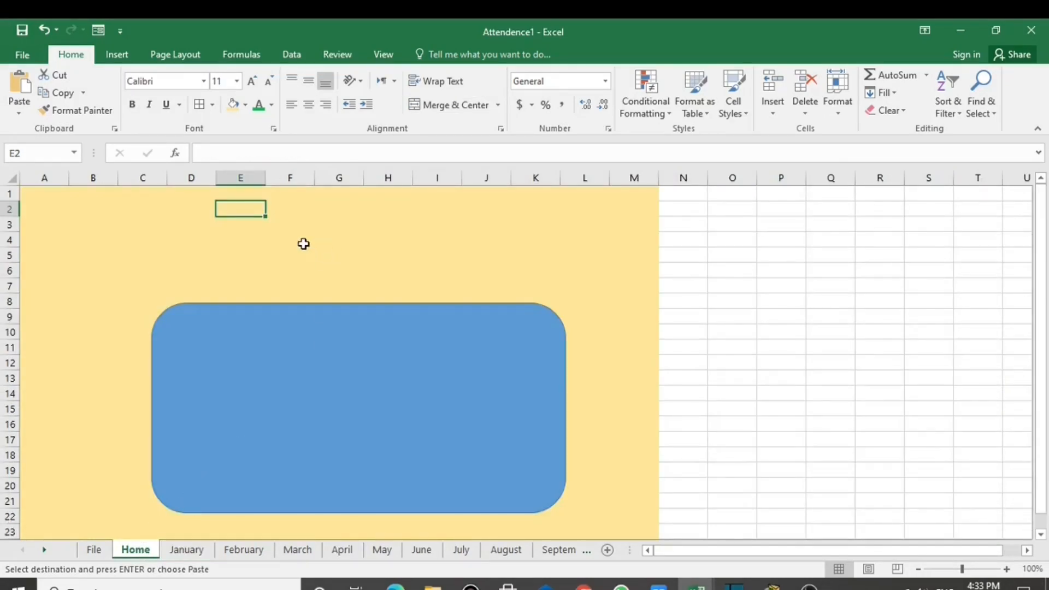
{"action": "key", "text": "ctrl+v"}
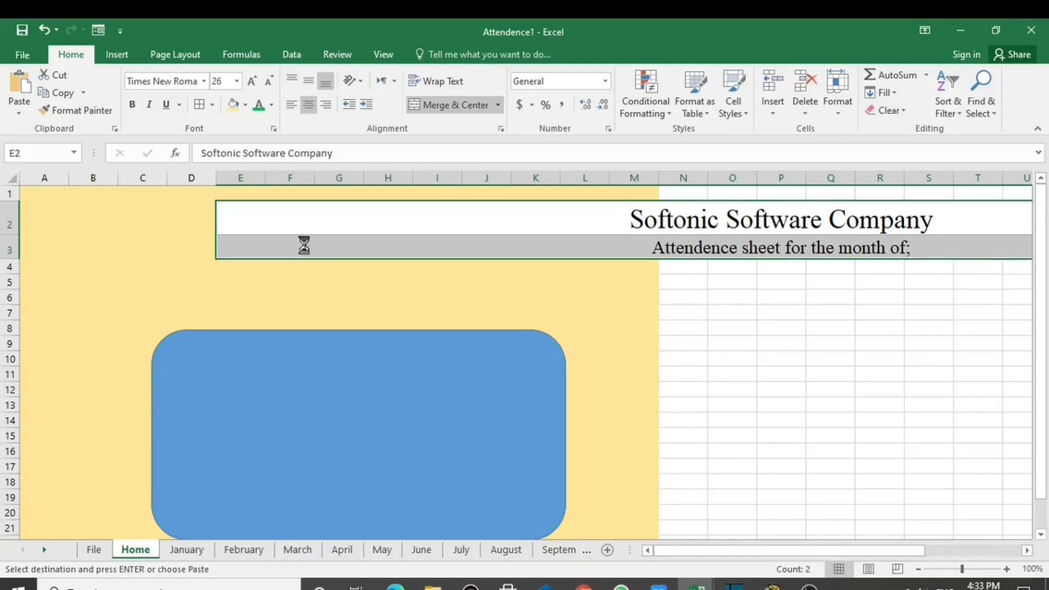
{"action": "key", "text": "ctrl+z"}
Enter the title "Softonic Software Company" in D3 of the Home sheet
{"action": "left_click", "coordinate": [196, 219]}
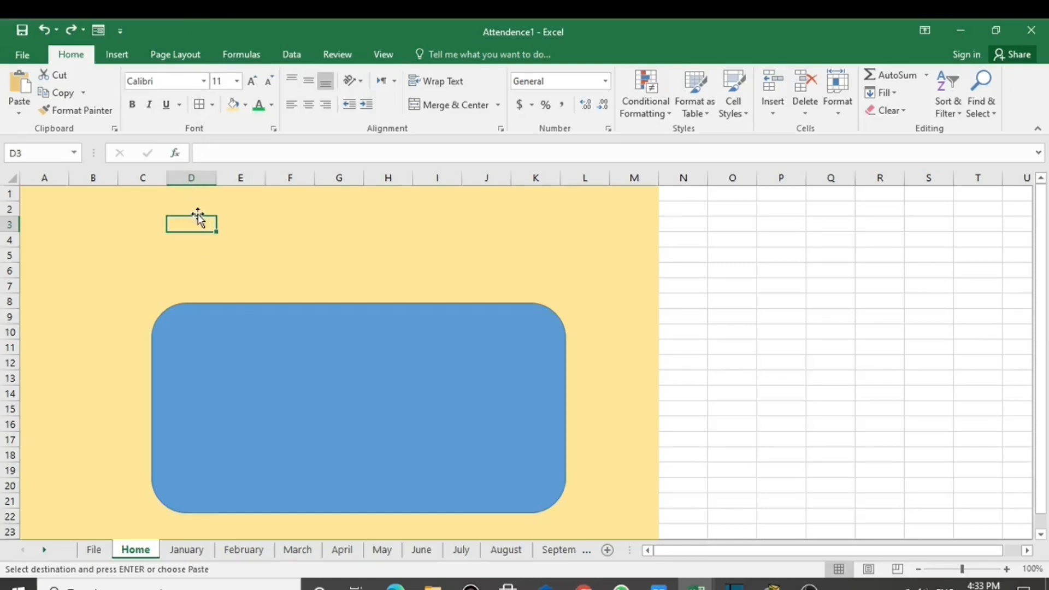
{"action": "type", "text": "Sof"}
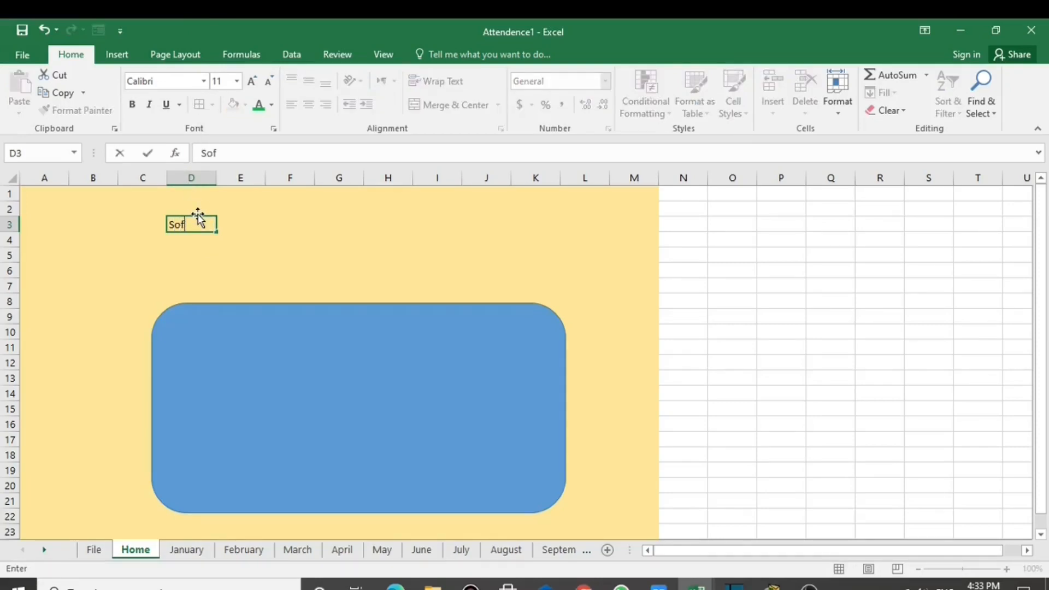
{"action": "type", "text": "tonic Company"}
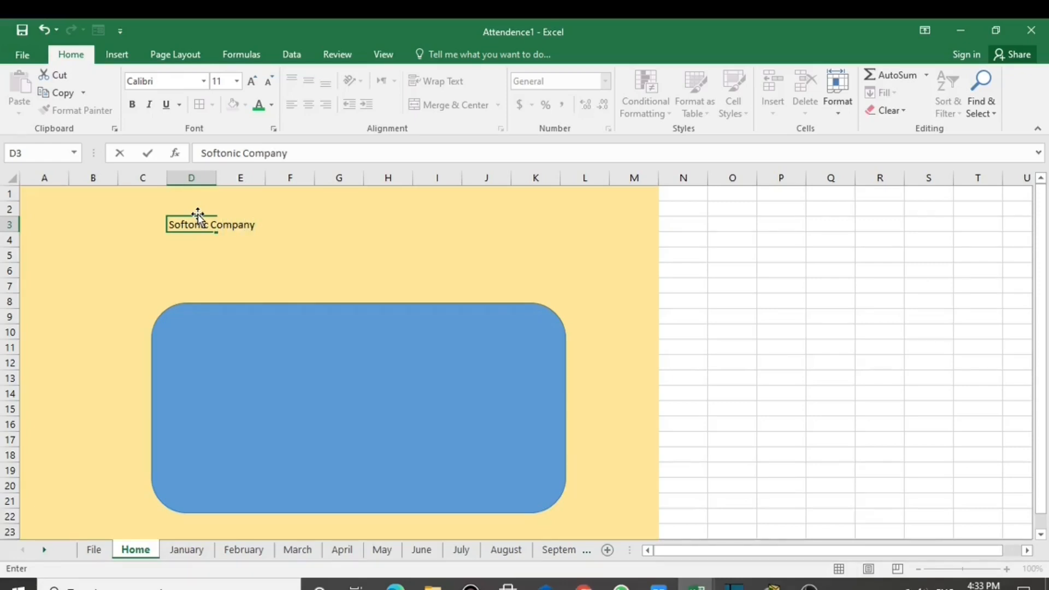
{"action": "key", "text": "BackSpace"}
{"action": "key", "text": "BackSpace"}
{"action": "key", "text": "BackSpace"}
{"action": "key", "text": "BackSpace"}
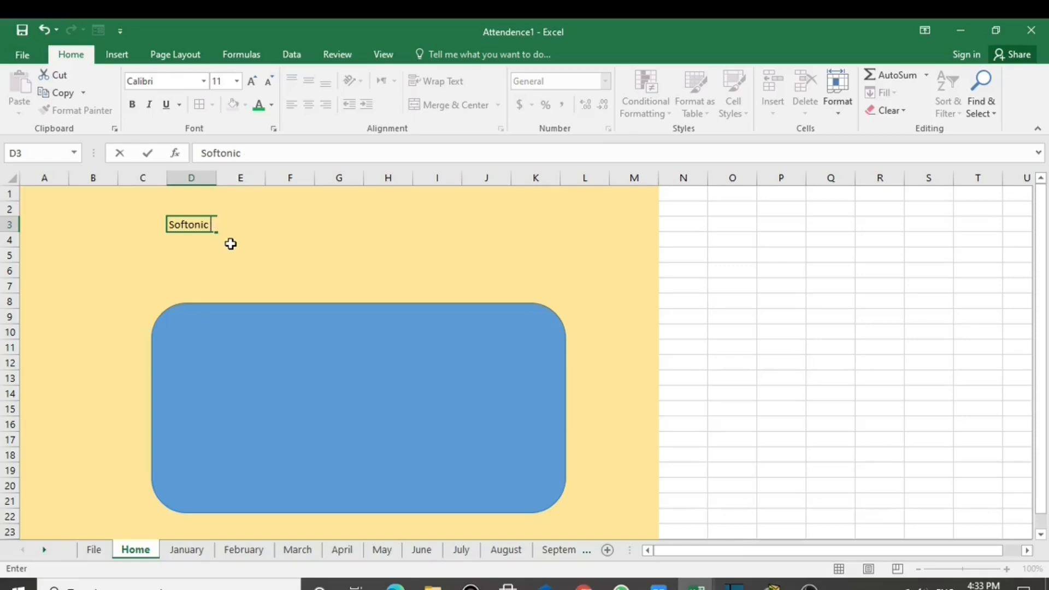
{"action": "type", "text": "Software Company"}
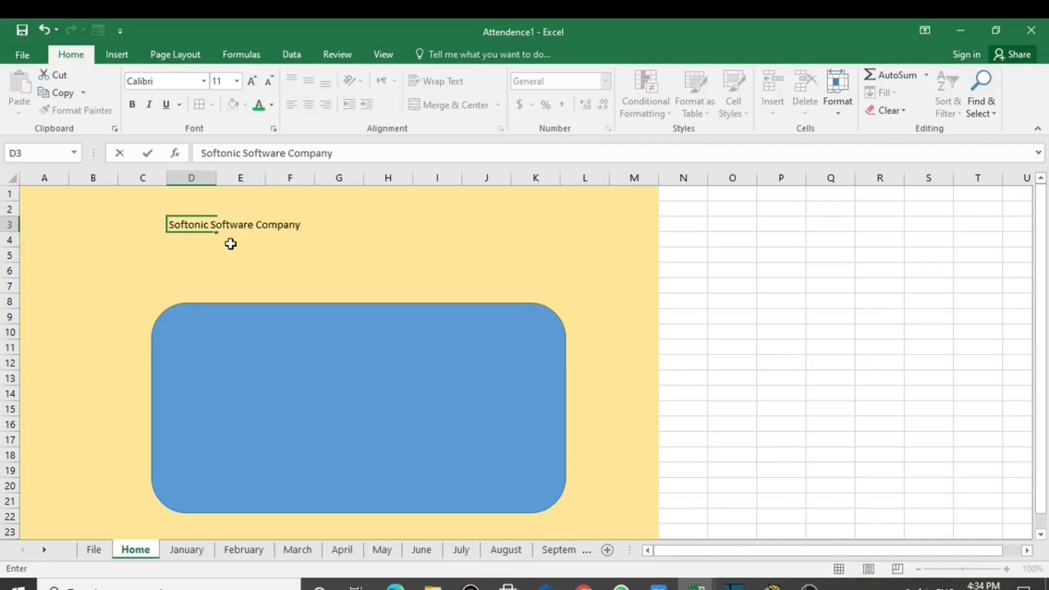
Enter the subtitle "Attendence for the 2021" in D4, below the company title
{"action": "left_click", "coordinate": [191, 240]}
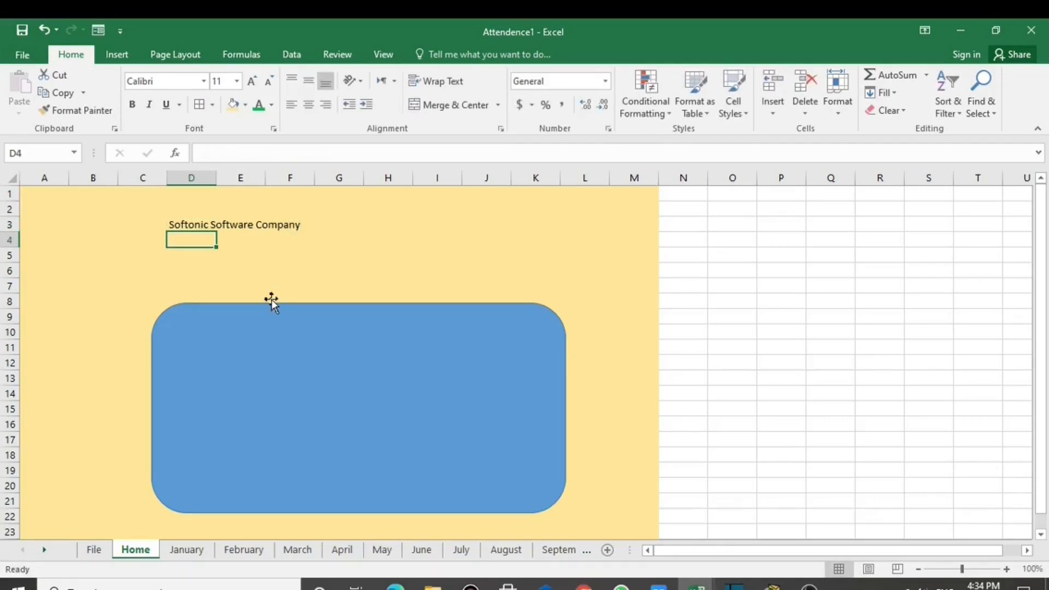
{"action": "type", "text": "Atten"}
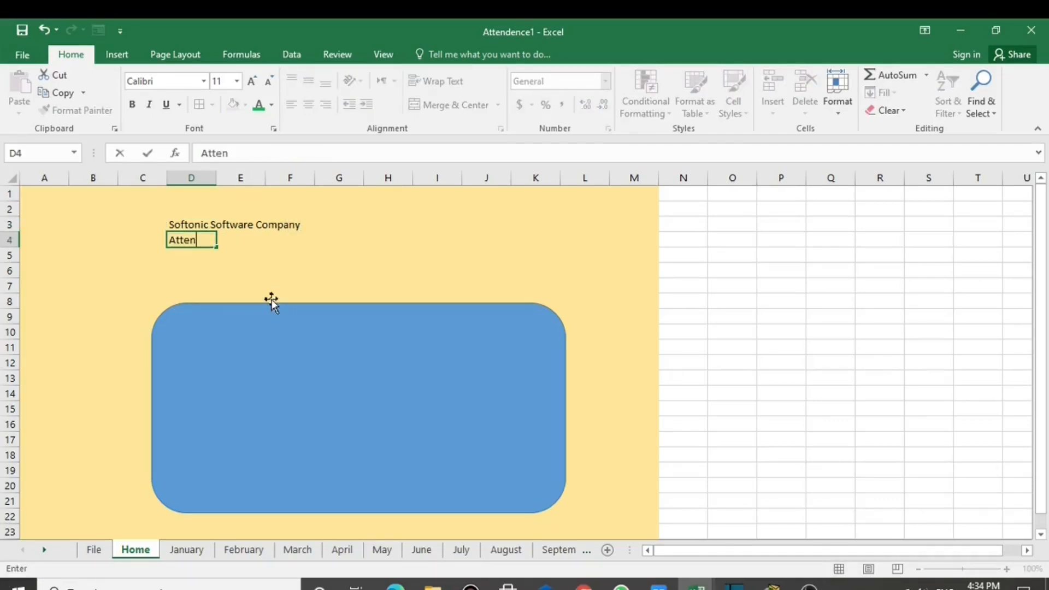
{"action": "type", "text": "dence for the 202"}
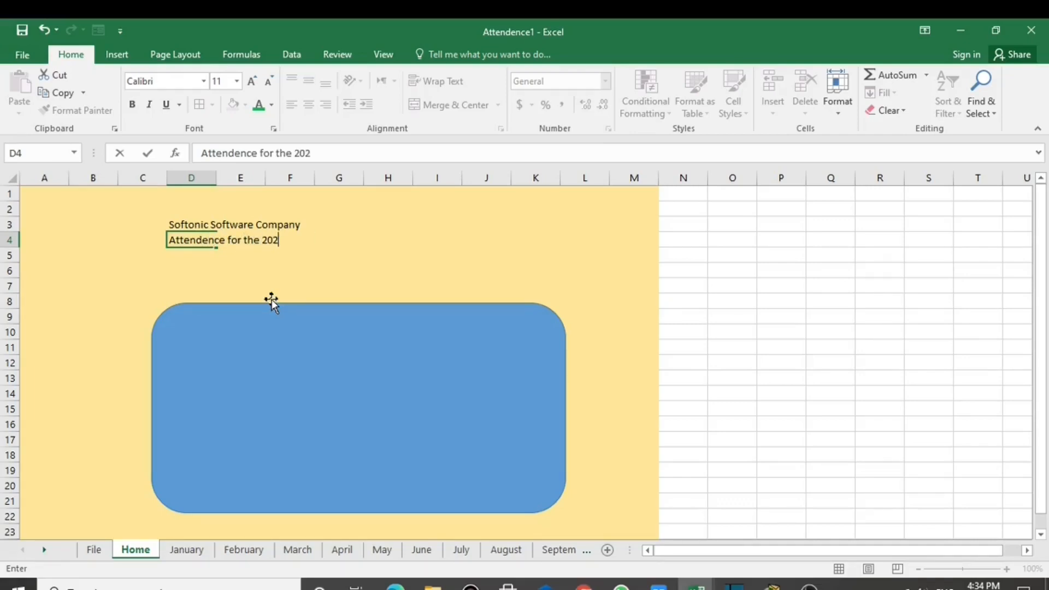
{"action": "left_click", "coordinate": [339, 253]}
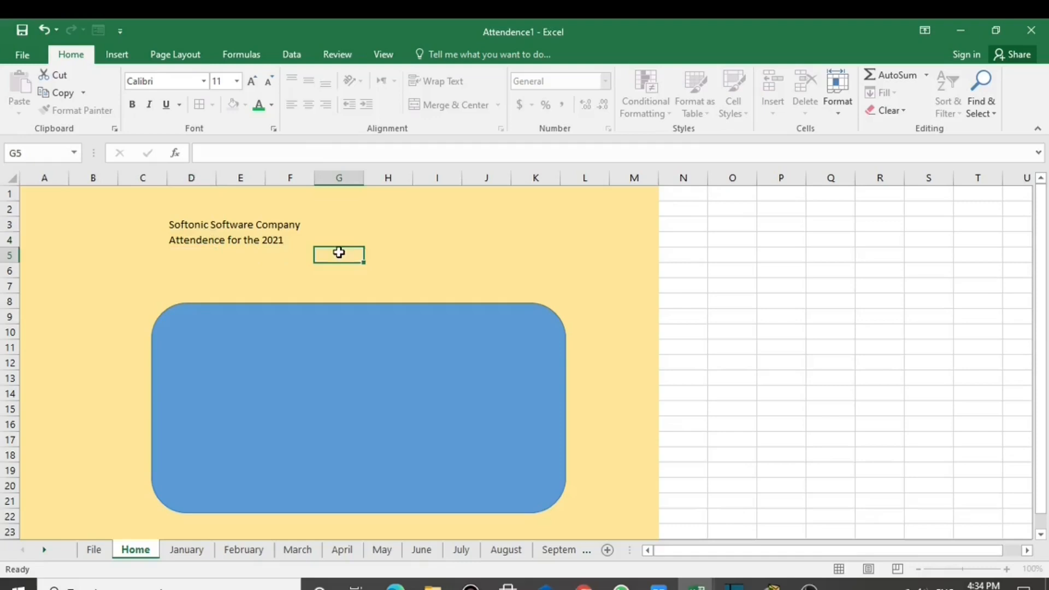
Format the company title in D3 as Times New Roman, size 24
{"action": "left_click", "coordinate": [197, 229]}
{"action": "left_click", "coordinate": [252, 81]}
{"action": "left_click", "coordinate": [252, 82]}
{"action": "left_click", "coordinate": [252, 82]}
{"action": "left_click", "coordinate": [252, 82]}
{"action": "left_click", "coordinate": [252, 81]}
{"action": "left_click", "coordinate": [252, 81]}
{"action": "left_click", "coordinate": [252, 82]}
{"action": "left_click", "coordinate": [195, 83]}
{"action": "type", "text": "Times New Roma"}
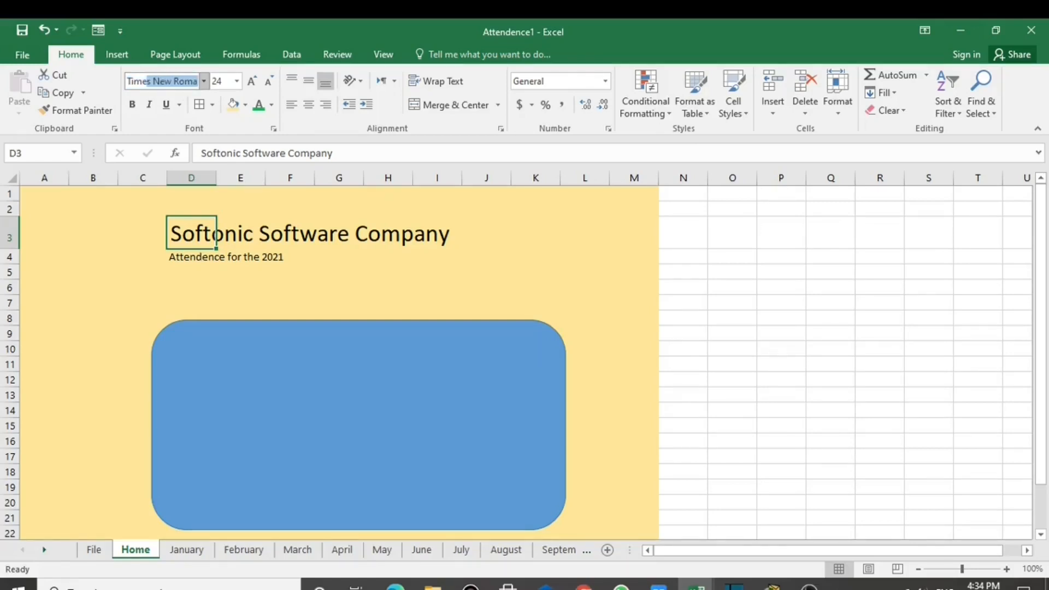
{"action": "key", "text": "Return"}
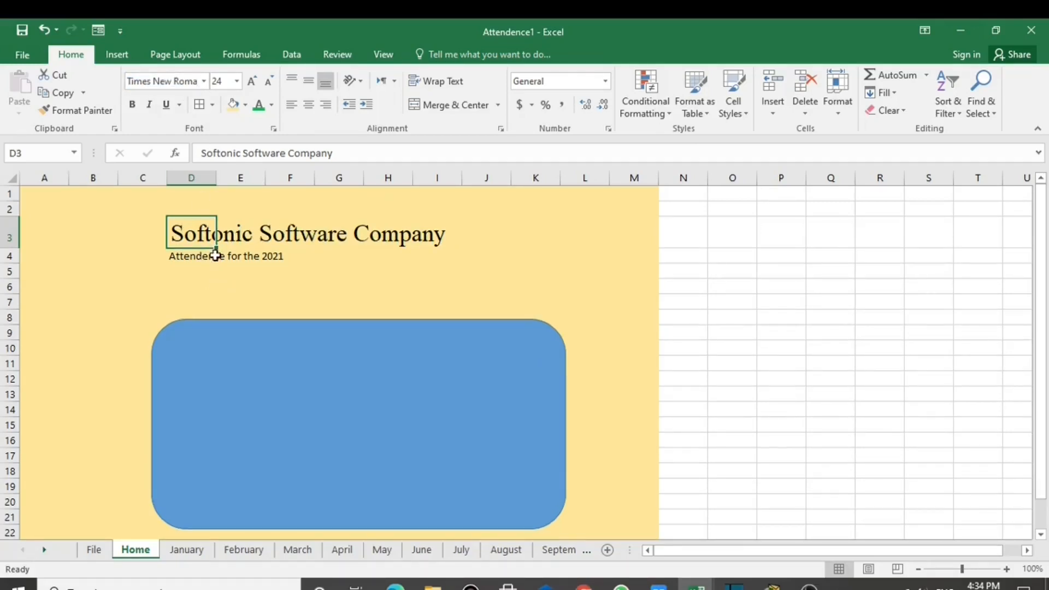
Format the subtitle in D4 as Times New Roman, size 20, and merge and center it across D4:I4
{"action": "left_click", "coordinate": [183, 254]}
{"action": "left_click", "coordinate": [173, 77]}
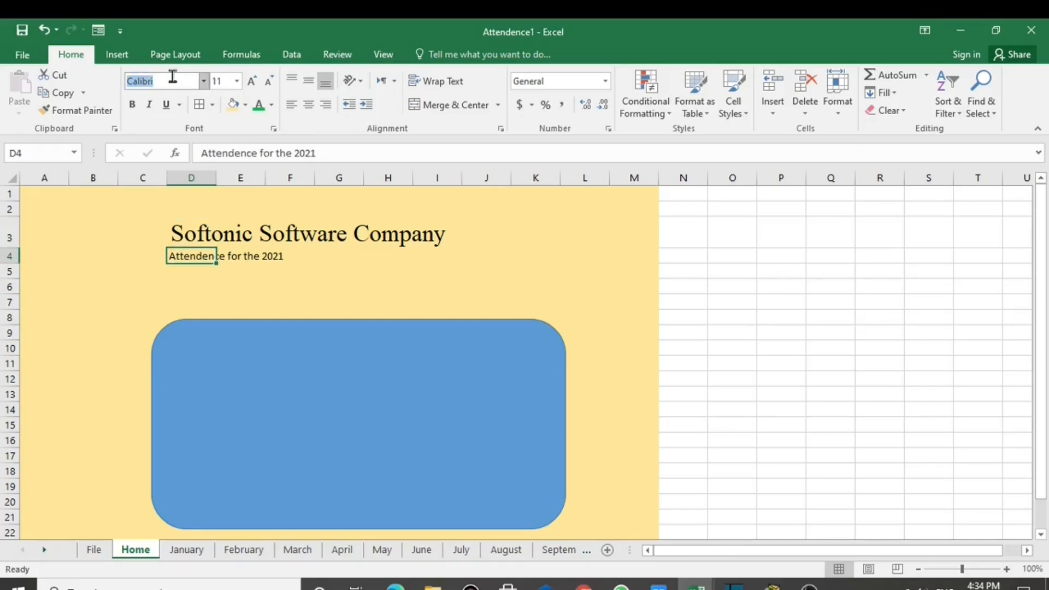
{"action": "type", "text": "Times New Roma"}
{"action": "key", "text": "Return"}
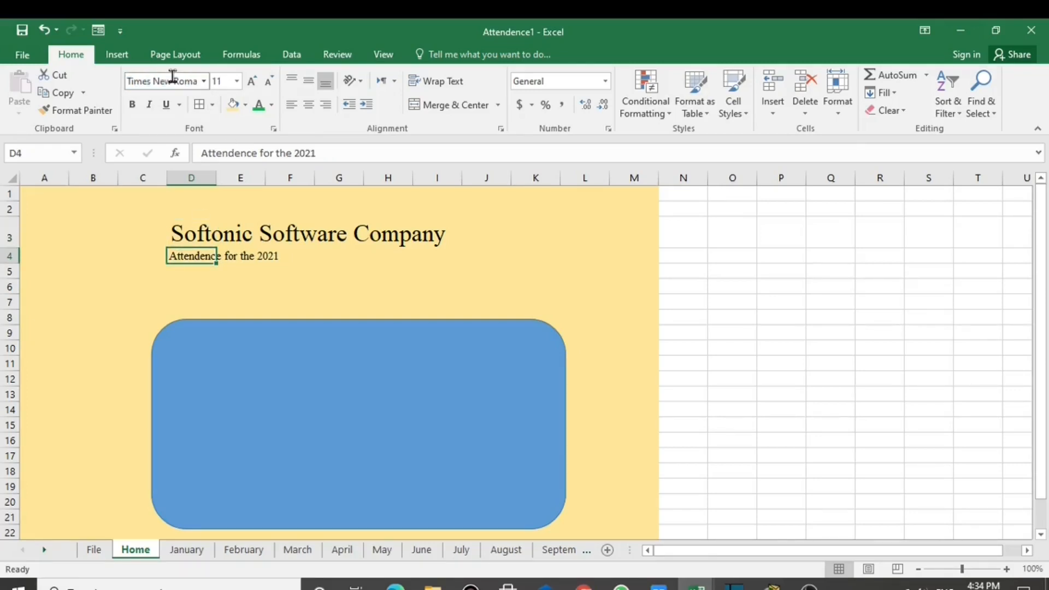
{"action": "left_click", "coordinate": [251, 82]}
{"action": "left_click", "coordinate": [252, 82]}
{"action": "left_click", "coordinate": [252, 82]}
{"action": "left_click", "coordinate": [251, 82]}
{"action": "left_click", "coordinate": [252, 82]}
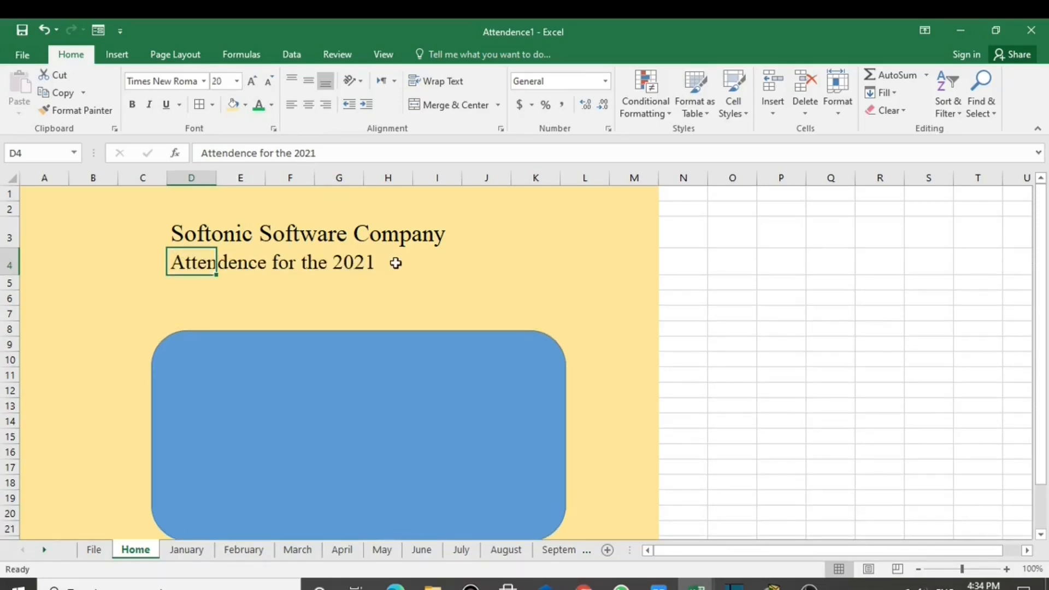
{"action": "left_click_drag", "start_coordinate": [421, 265], "coordinate": [193, 263]}
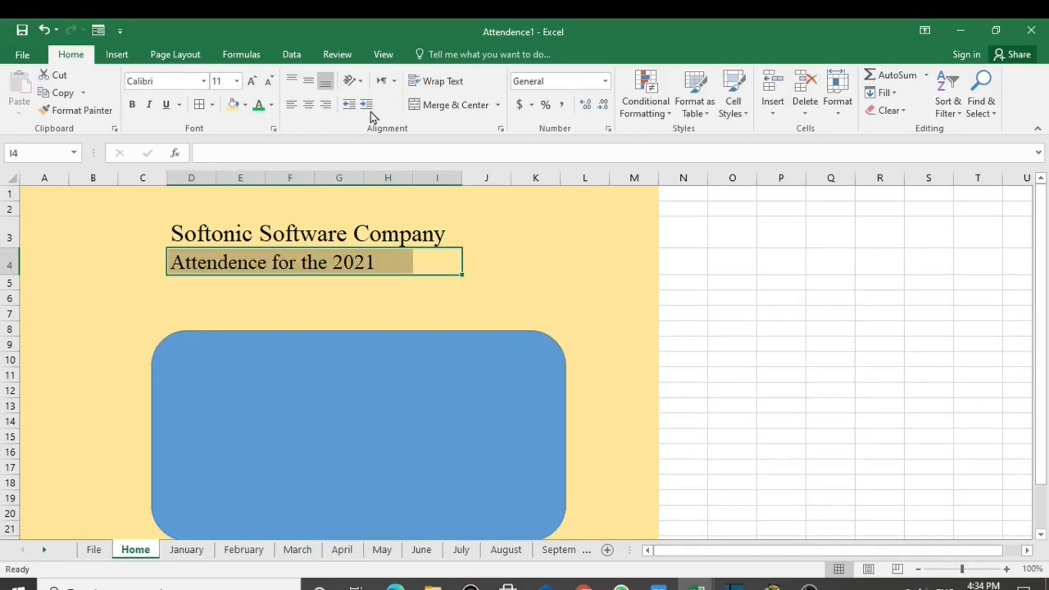
{"action": "left_click", "coordinate": [451, 109]}
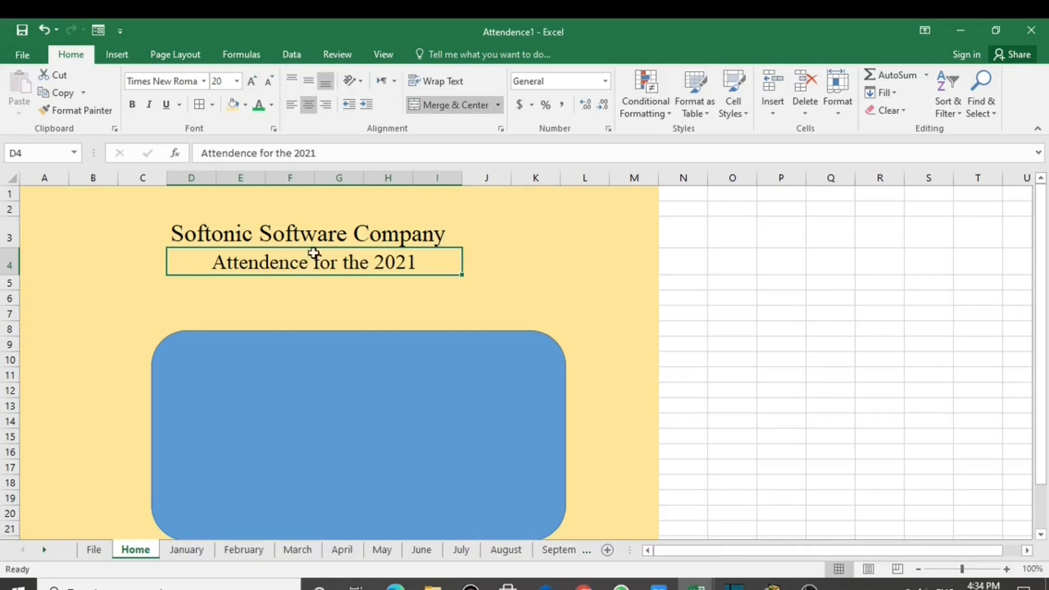
Move the blue rounded rectangle up to just below the subtitle at row 5 and apply the solid green theme style
{"action": "left_click", "coordinate": [332, 372]}
{"action": "left_click_drag", "start_coordinate": [332, 364], "coordinate": [299, 316]}
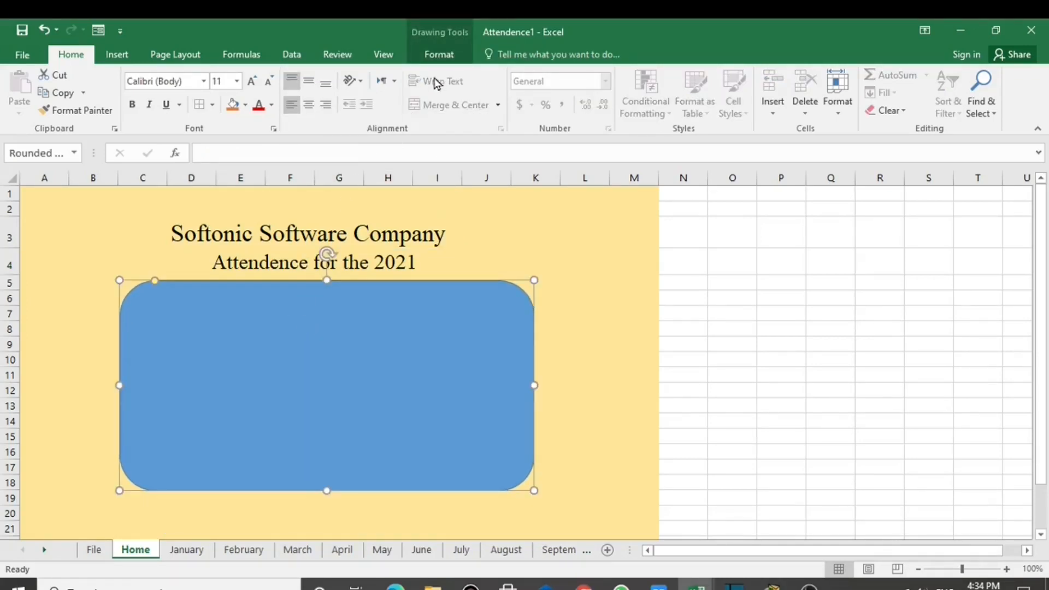
{"action": "left_click", "coordinate": [437, 57]}
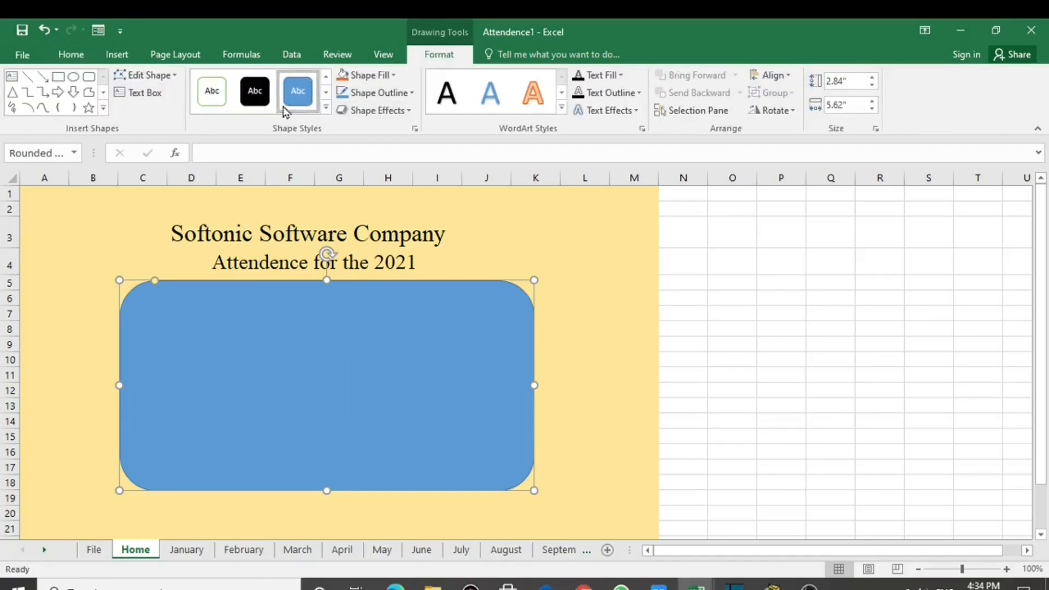
{"action": "left_click", "coordinate": [325, 108]}
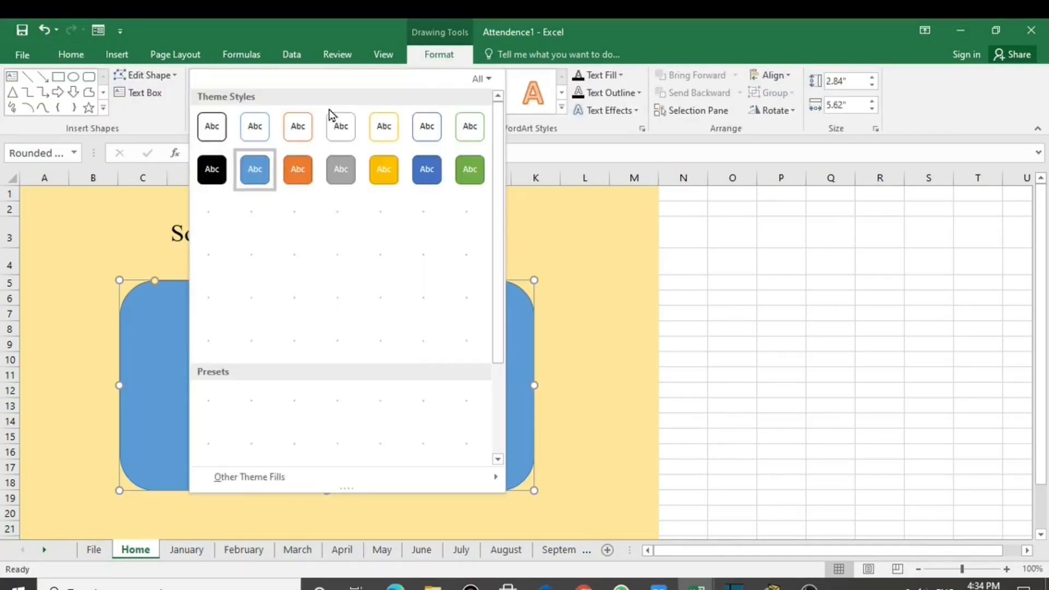
{"action": "left_click", "coordinate": [470, 169]}
{"action": "left_click", "coordinate": [584, 345]}
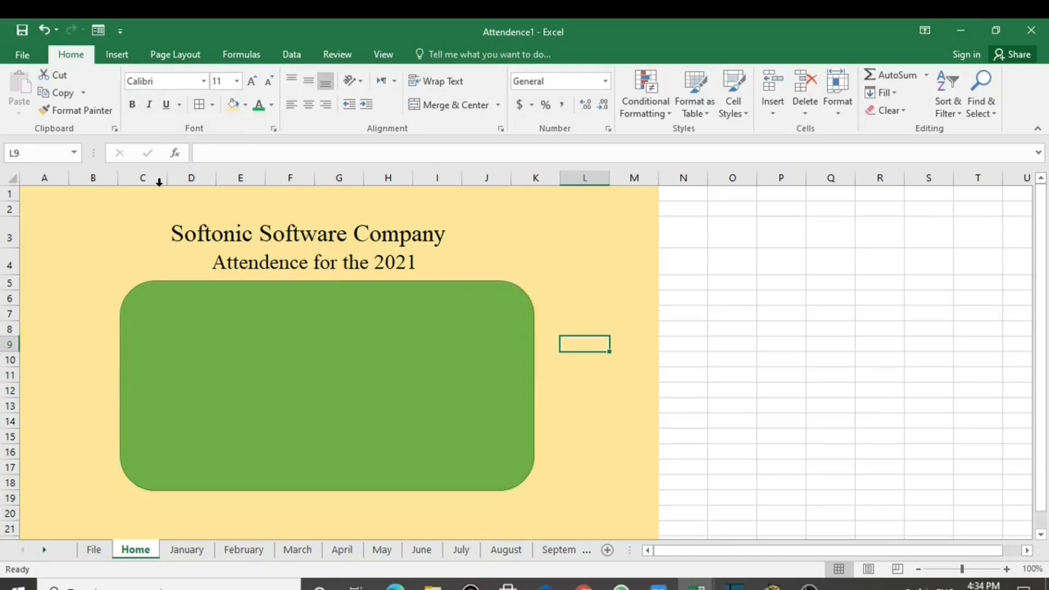
Draw a rounded rectangle about 0.42 by 1.41 inches in the green panel's upper-left corner and give it the solid orange theme style
{"action": "double_click", "coordinate": [250, 325]}
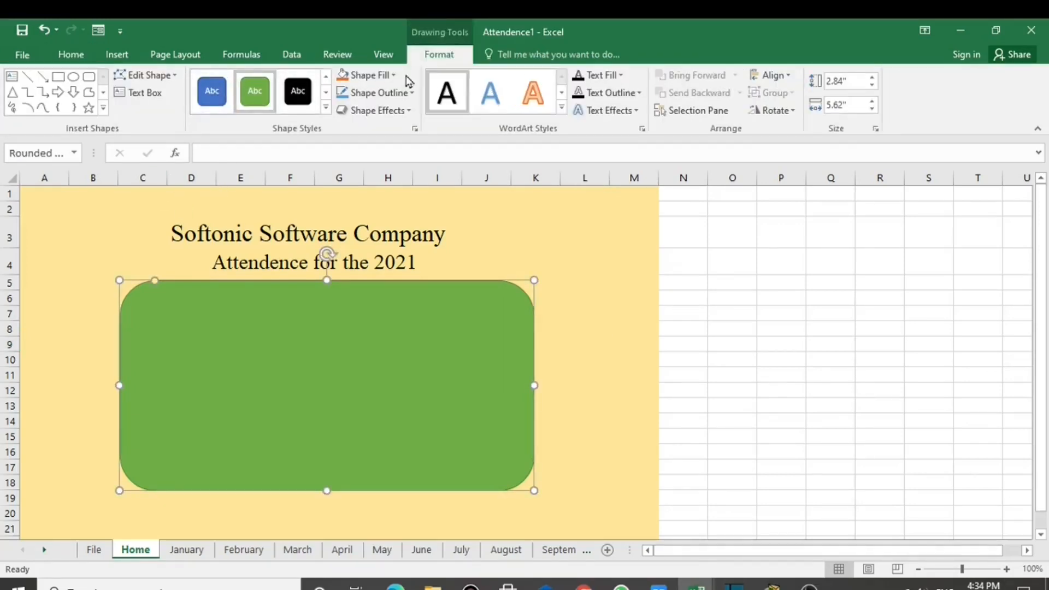
{"action": "left_click", "coordinate": [88, 76]}
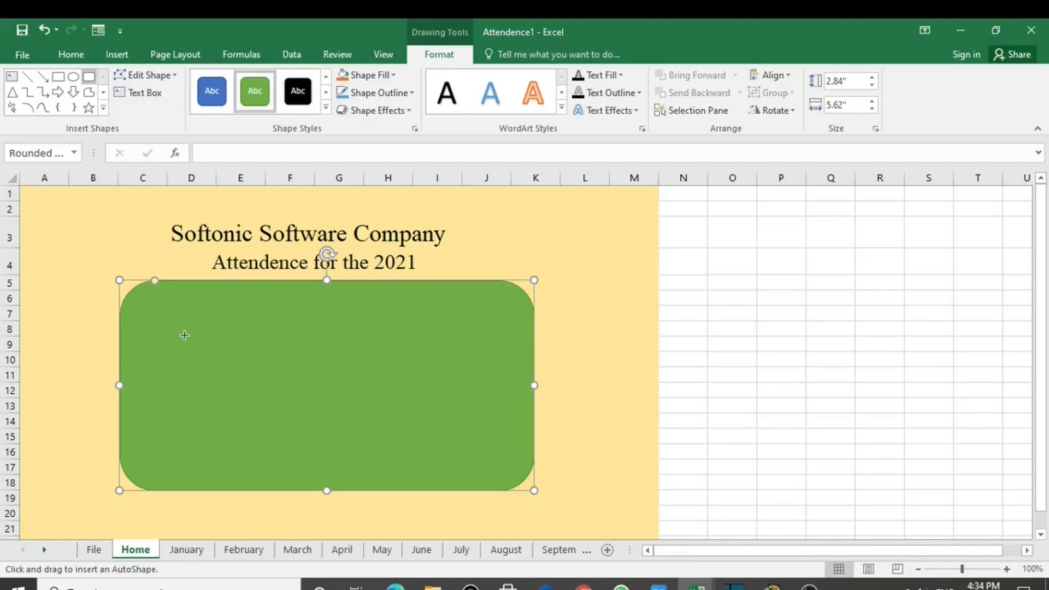
{"action": "left_click_drag", "start_coordinate": [150, 310], "coordinate": [252, 341]}
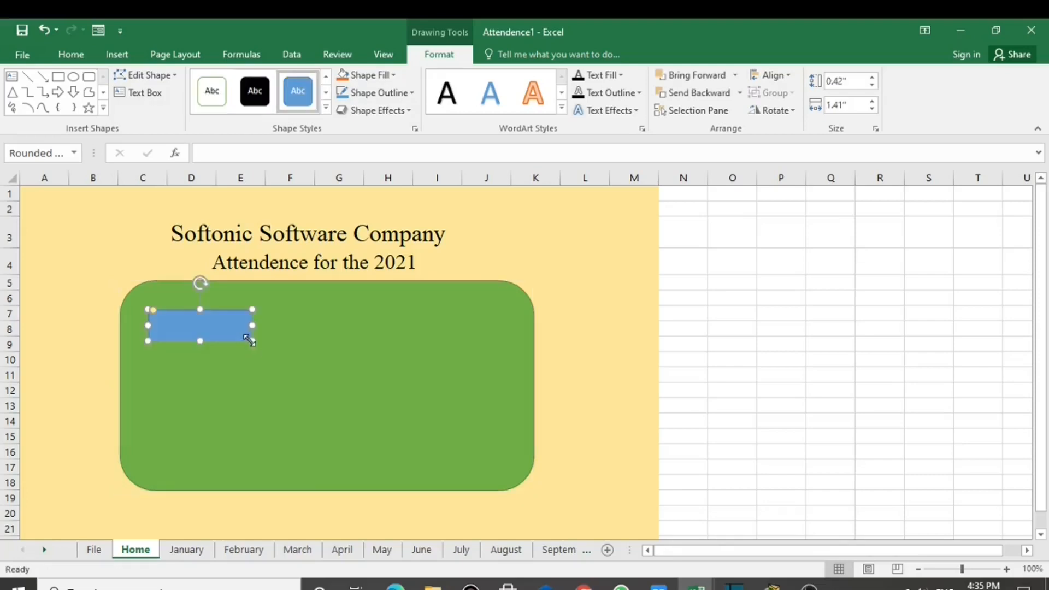
{"action": "left_click", "coordinate": [326, 108]}
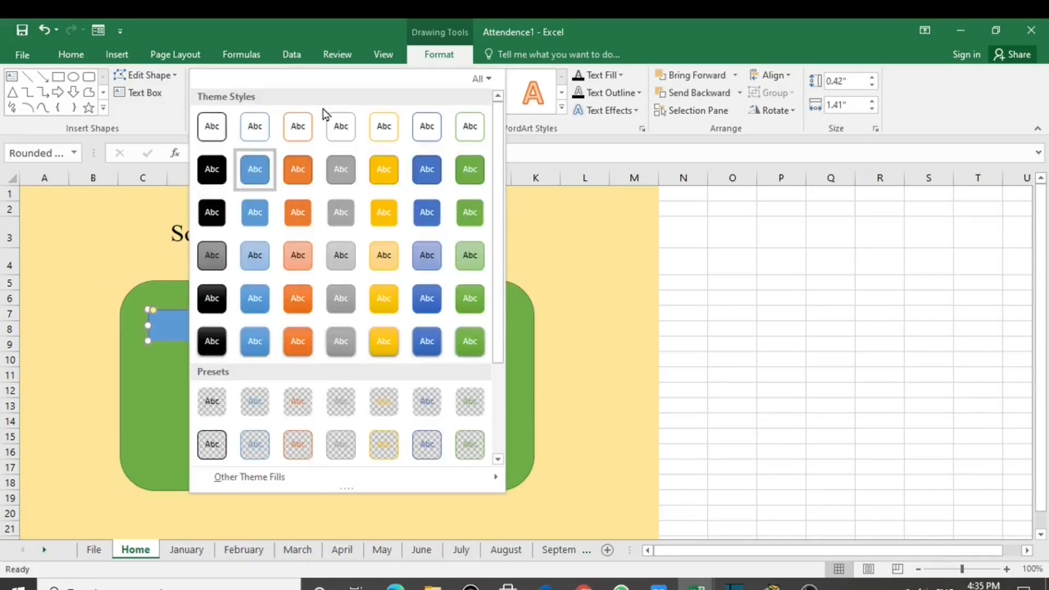
{"action": "left_click", "coordinate": [303, 169]}
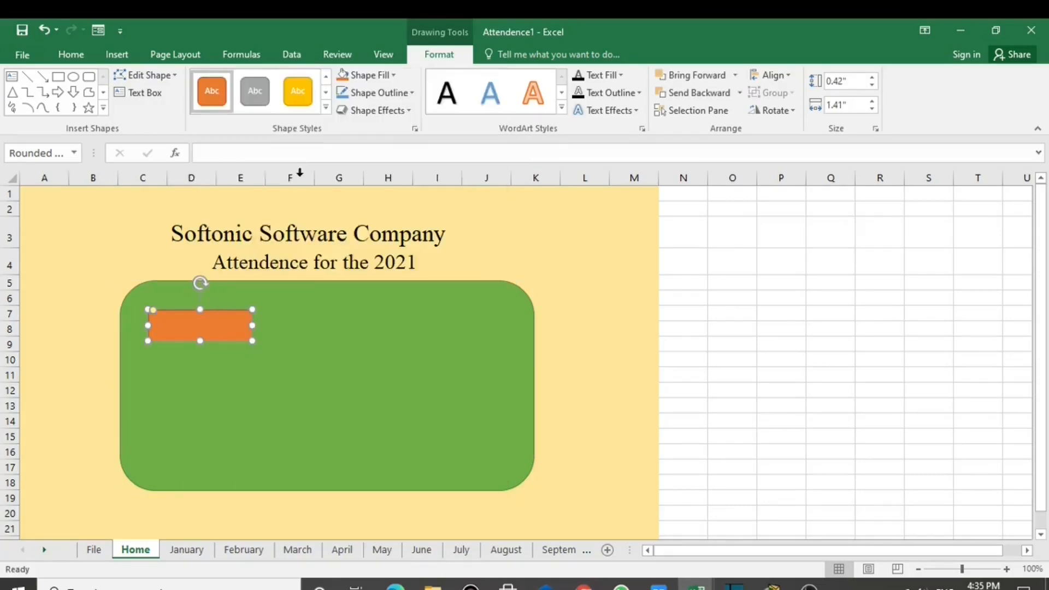
Set the orange button's text format to bold Times New Roman, size 12
{"action": "left_click", "coordinate": [69, 54]}
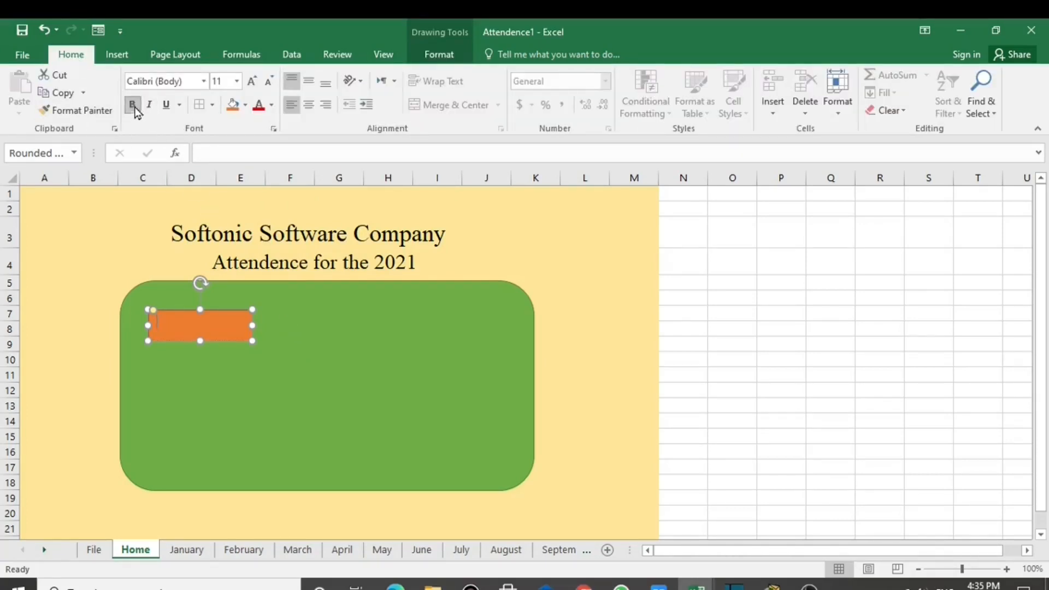
{"action": "left_click", "coordinate": [185, 82]}
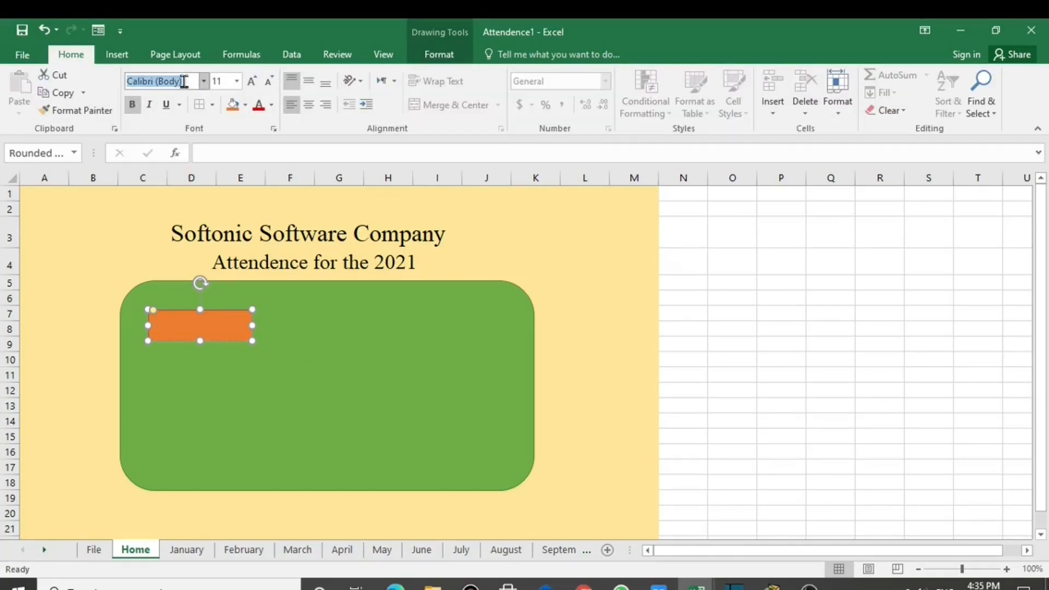
{"action": "type", "text": "Times New Roma"}
{"action": "key", "text": "Return"}
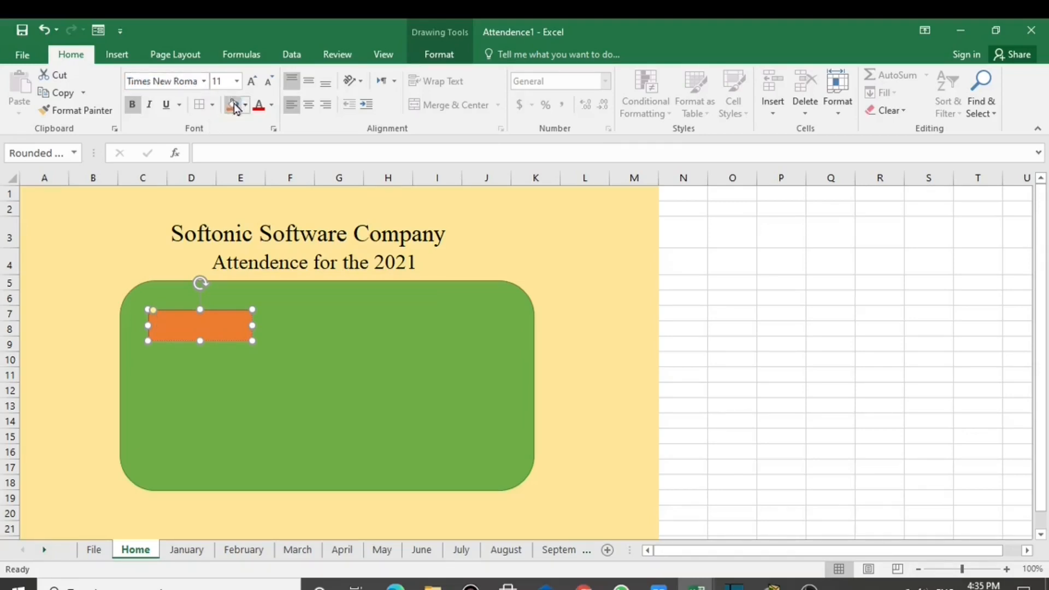
{"action": "left_click", "coordinate": [251, 82]}
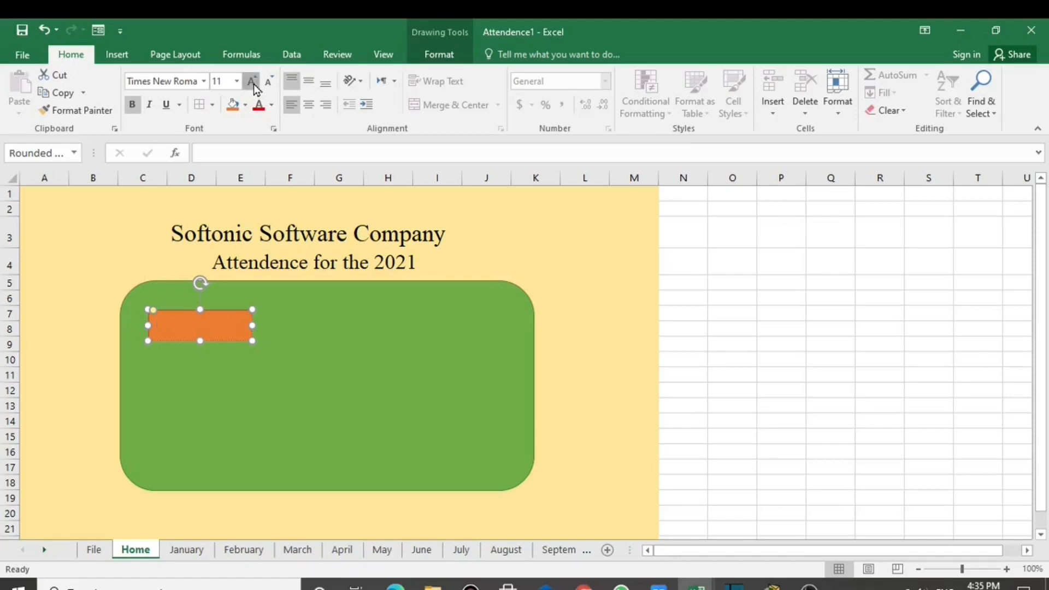
{"action": "left_click", "coordinate": [305, 372]}
Duplicate the orange button three times downward to form an evenly spaced column of four in the green panel
{"action": "left_click", "coordinate": [183, 335]}
{"action": "left_click_drag", "start_coordinate": [221, 327], "coordinate": [221, 363]}
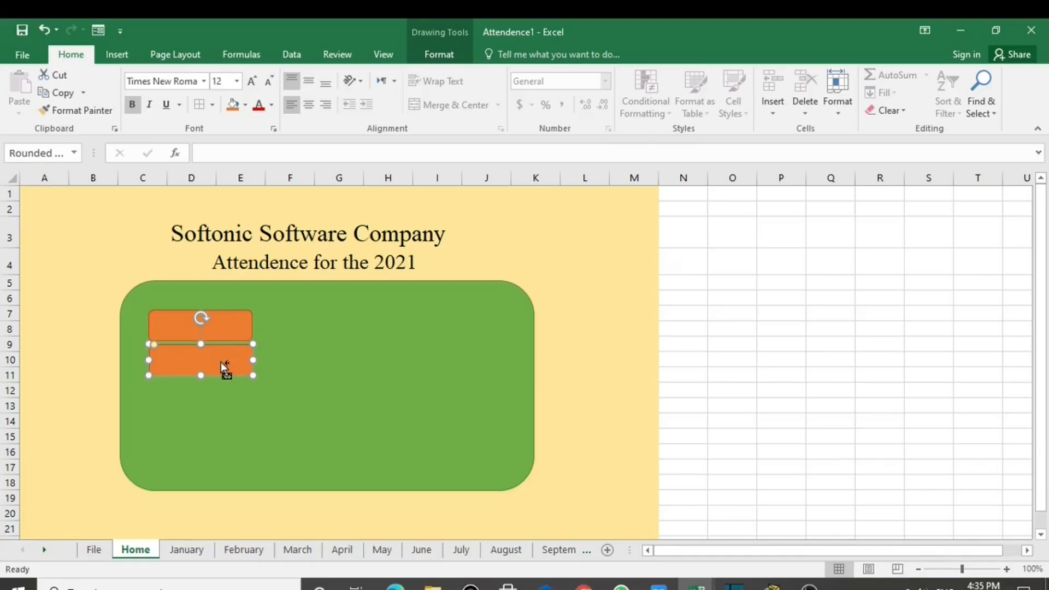
{"action": "left_click_drag", "start_coordinate": [220, 362], "coordinate": [222, 435]}
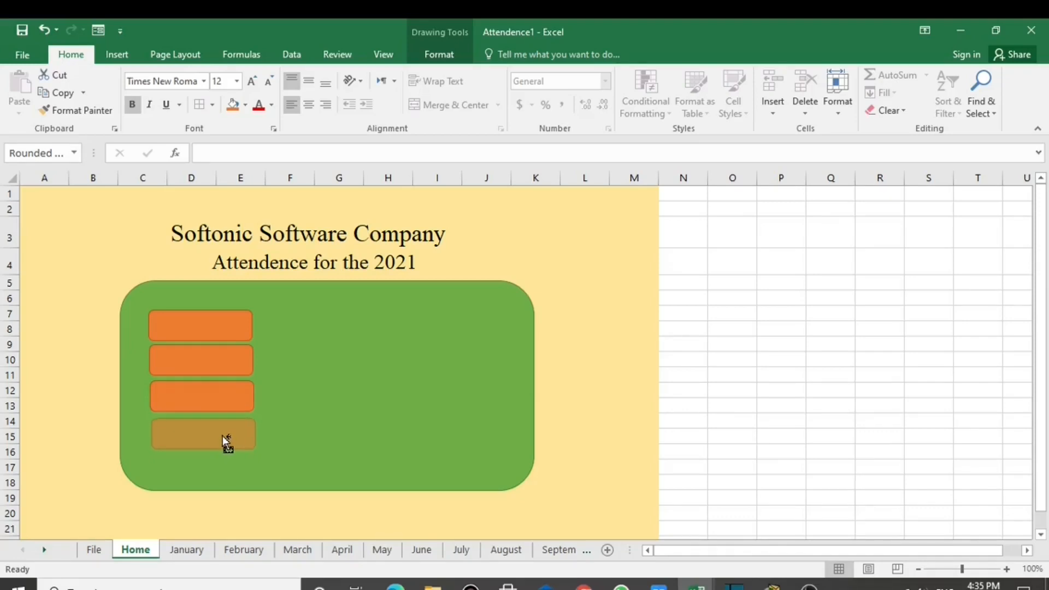
{"action": "left_click_drag", "start_coordinate": [222, 437], "coordinate": [221, 437]}
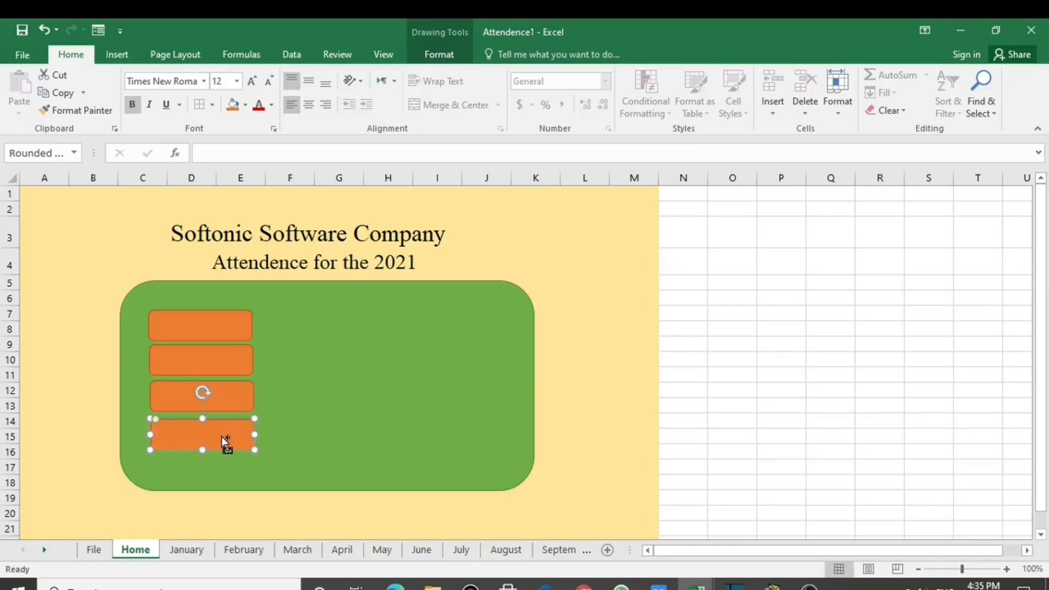
Copy the column of four orange buttons twice to the right, making a grid of three columns and four rows
{"action": "left_click", "coordinate": [232, 359], "text": "ctrl"}
{"action": "left_click", "coordinate": [229, 392], "text": "ctrl"}
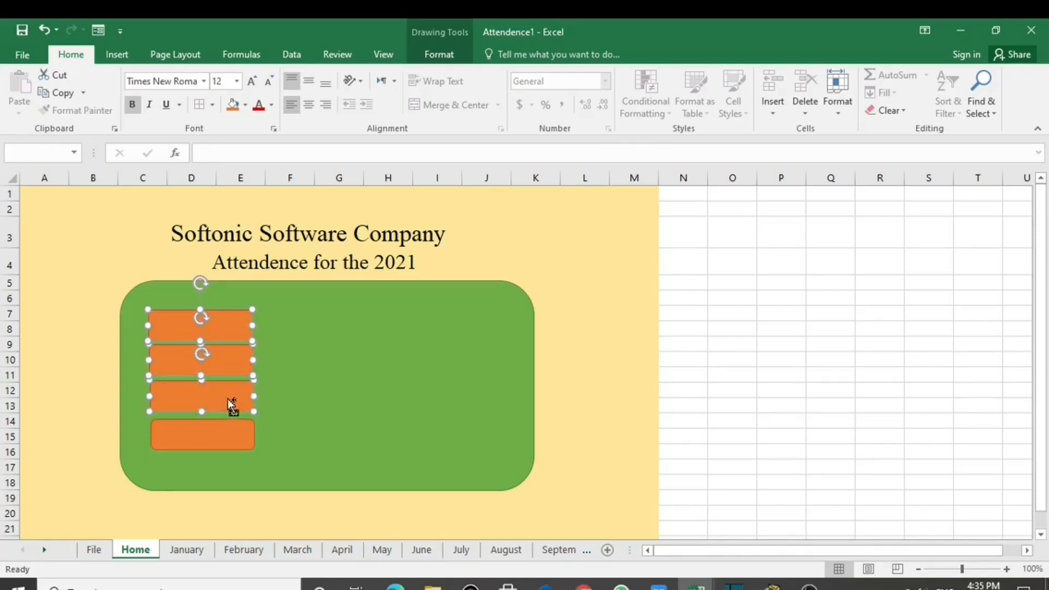
{"action": "left_click", "coordinate": [234, 430], "text": "ctrl"}
{"action": "left_click_drag", "start_coordinate": [235, 434], "coordinate": [345, 433]}
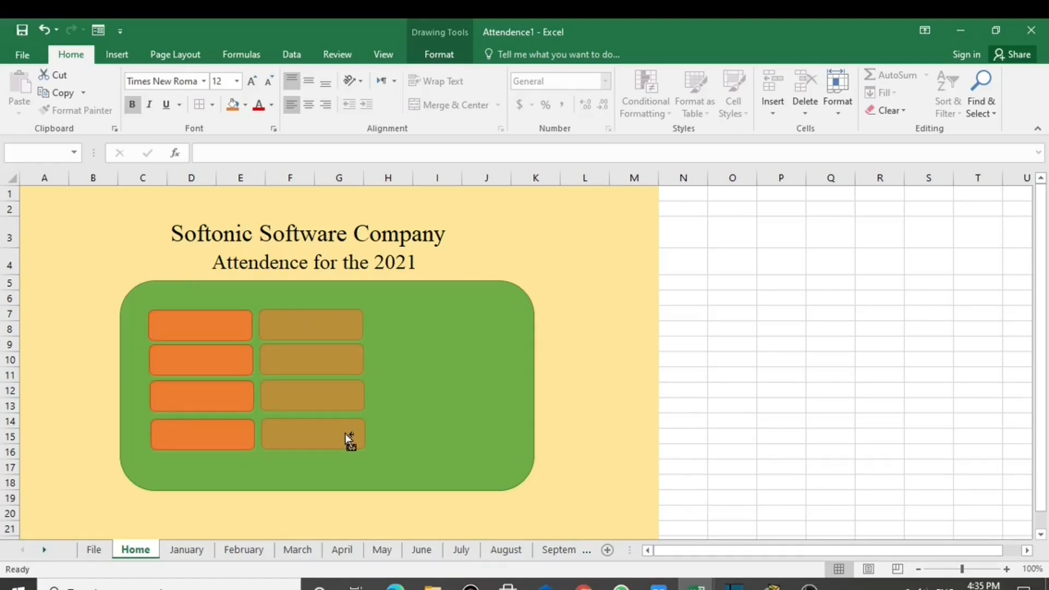
{"action": "left_click_drag", "start_coordinate": [345, 434], "coordinate": [458, 431]}
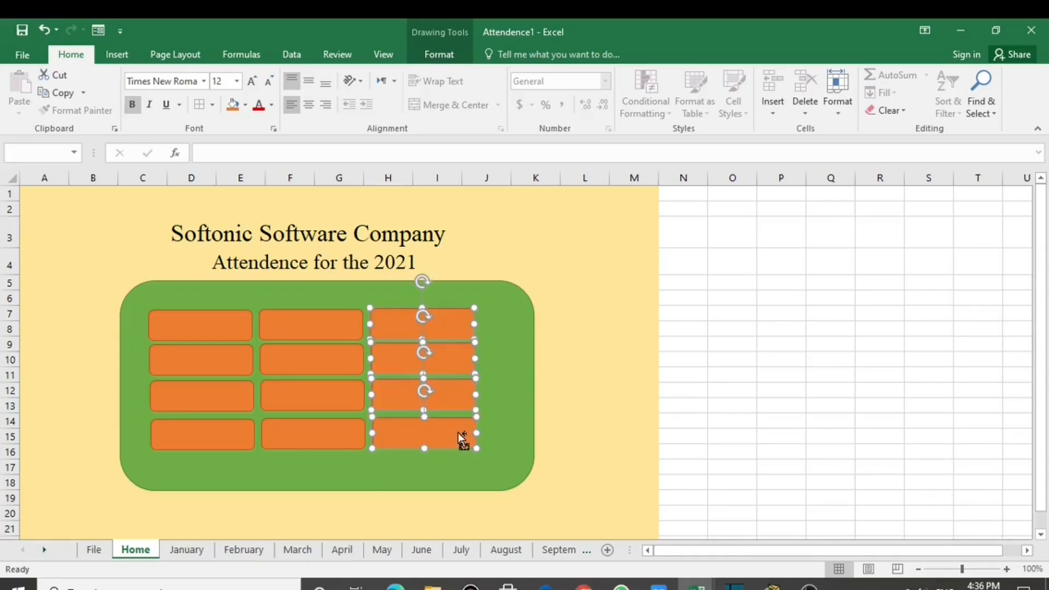
{"action": "left_click", "coordinate": [543, 407]}
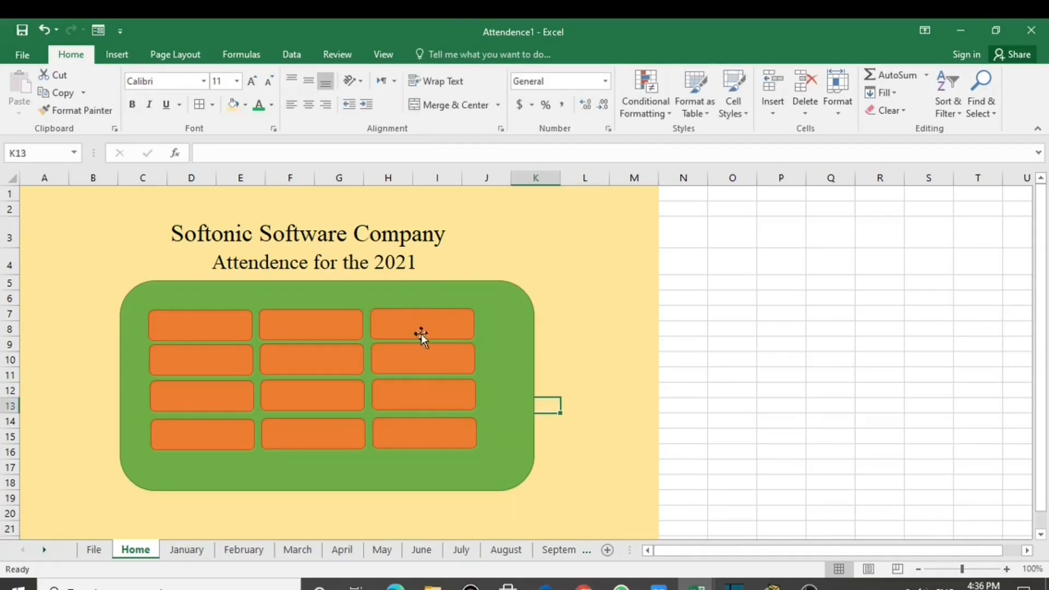
Label the orange buttons of the first row January, Febuary and March, and select the button below January
{"action": "left_click", "coordinate": [201, 327]}
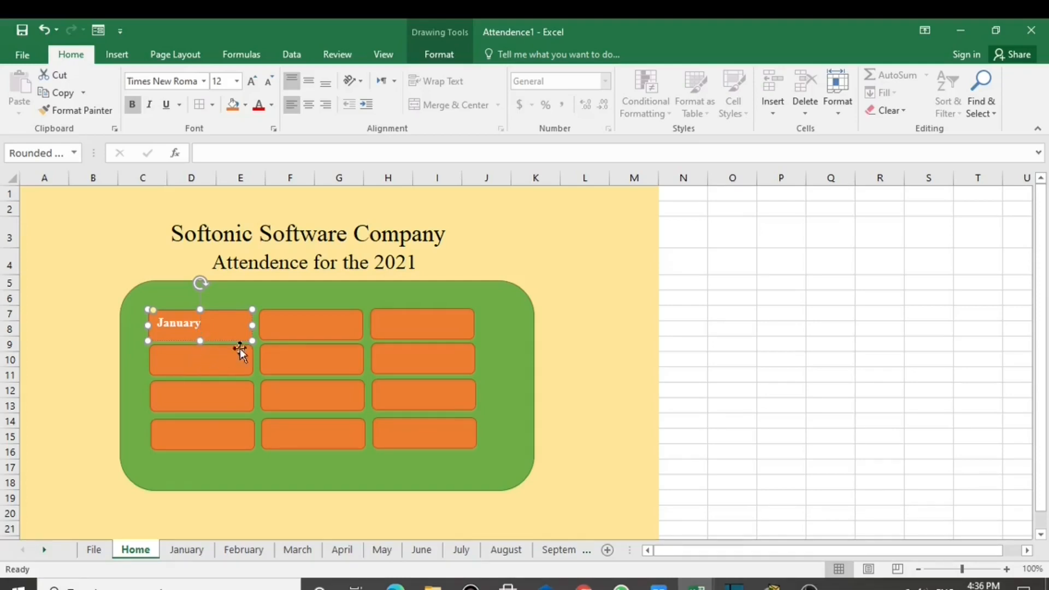
{"action": "left_click", "coordinate": [292, 332]}
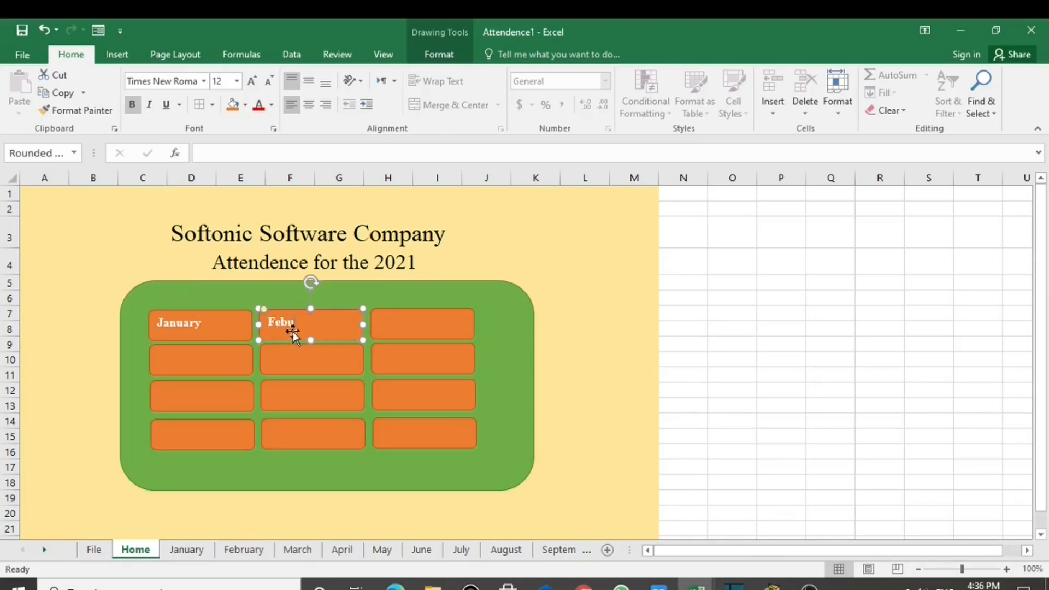
{"action": "left_click", "coordinate": [401, 326]}
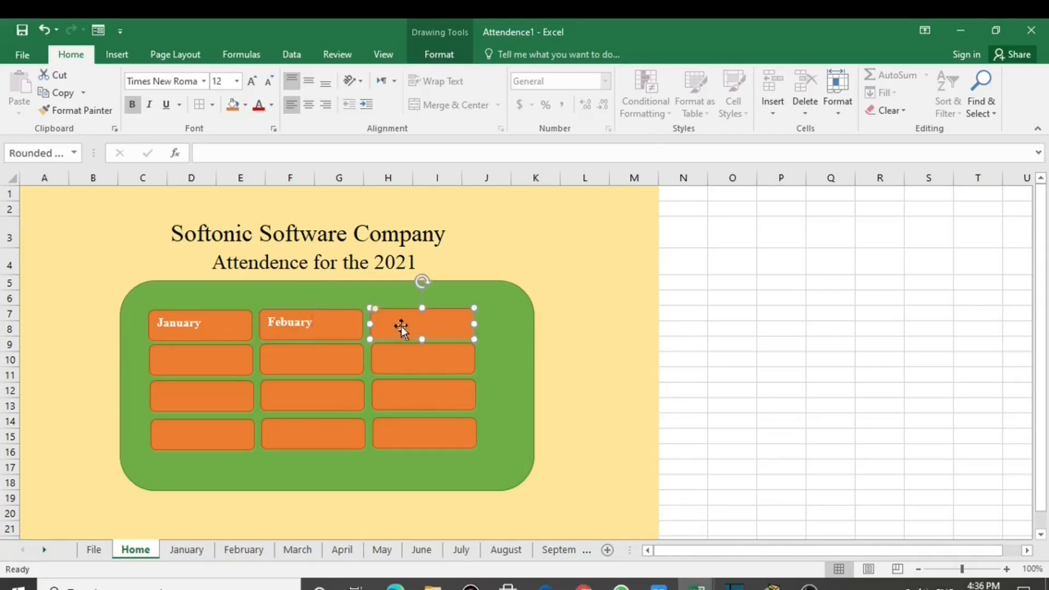
{"action": "type", "text": "March"}
{"action": "left_click", "coordinate": [192, 359]}
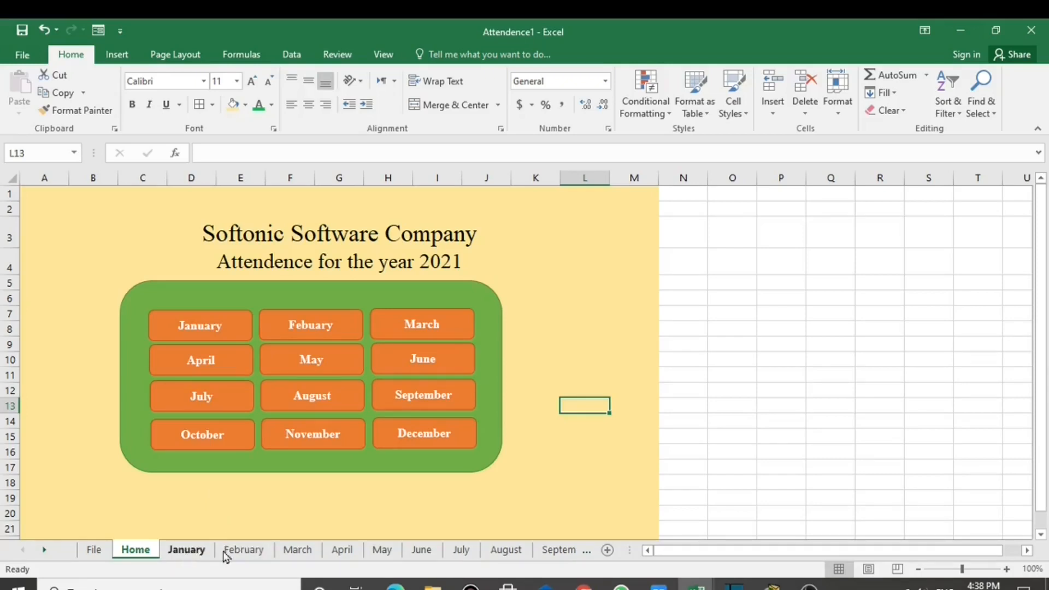
Hyperlink the January button to the January sheet as a place in this document
{"action": "right_click", "coordinate": [234, 328]}
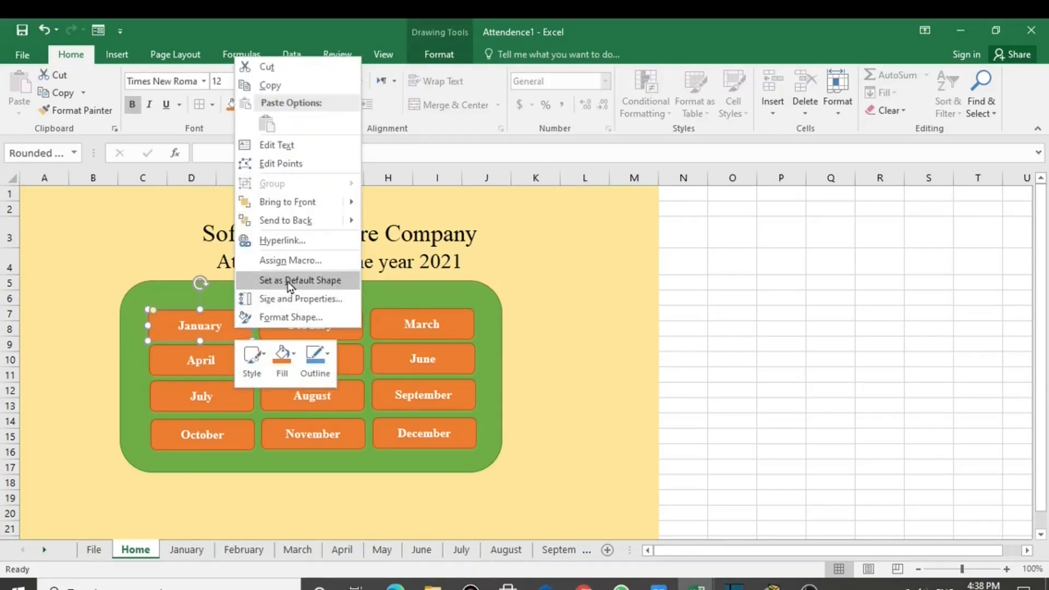
{"action": "left_click", "coordinate": [282, 240]}
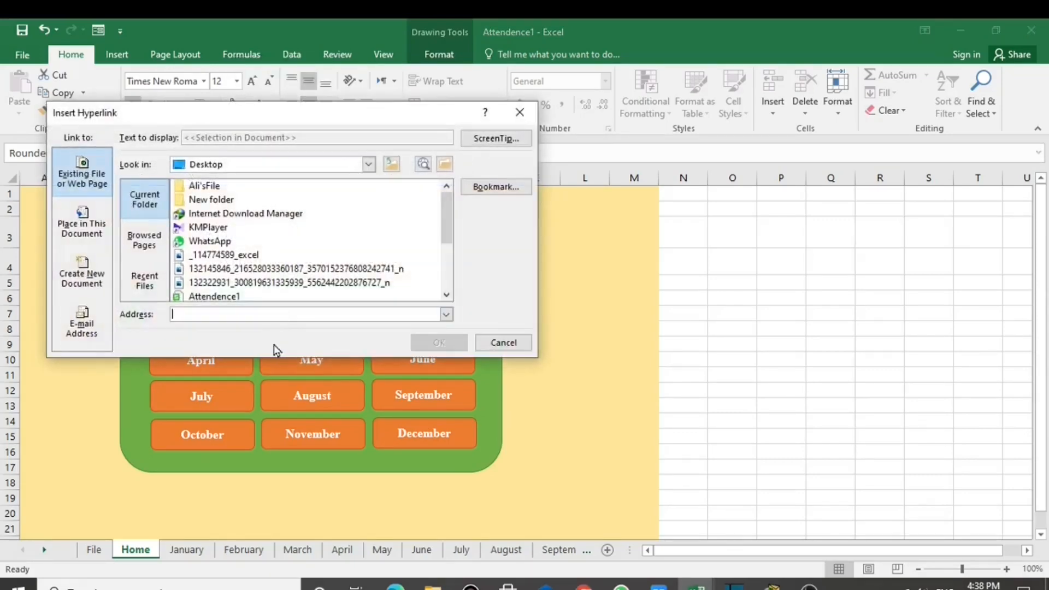
{"action": "left_click", "coordinate": [99, 234]}
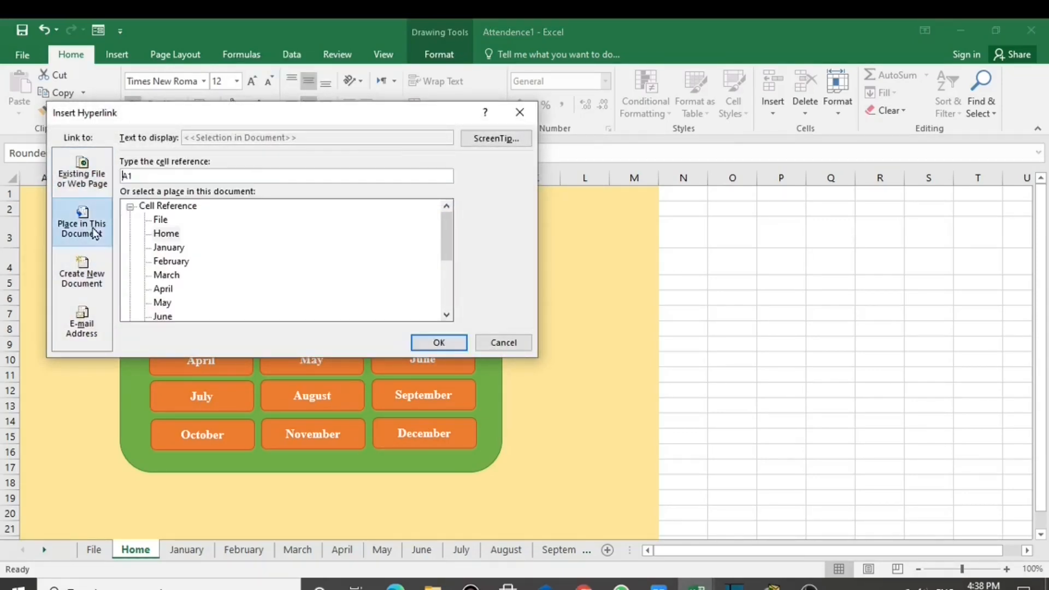
{"action": "left_click", "coordinate": [172, 250]}
{"action": "left_click", "coordinate": [433, 344]}
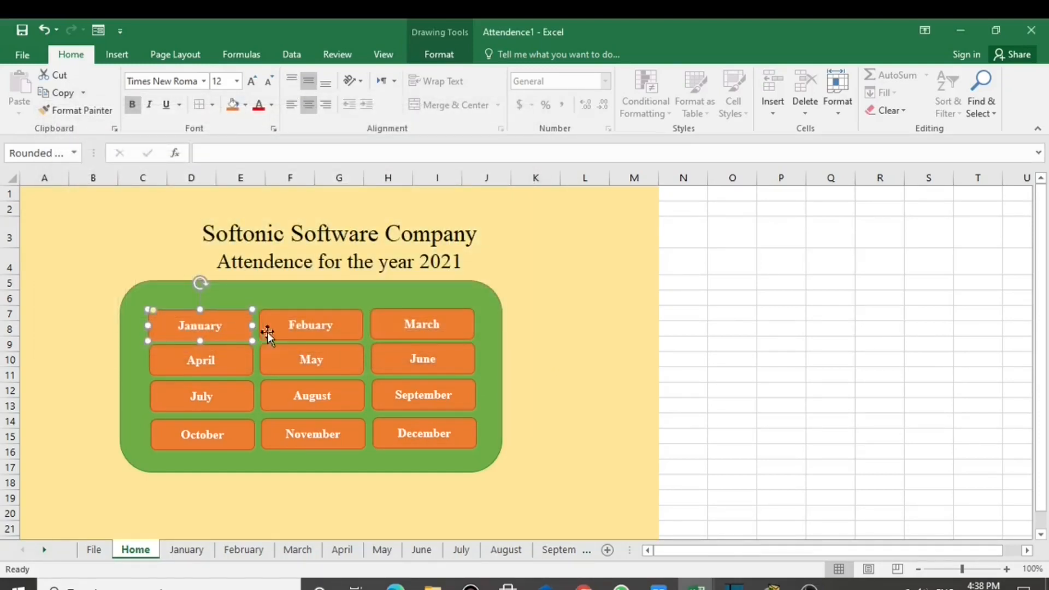
Hyperlink the Febuary button to the February sheet as a place in this document
{"action": "left_click", "coordinate": [339, 327]}
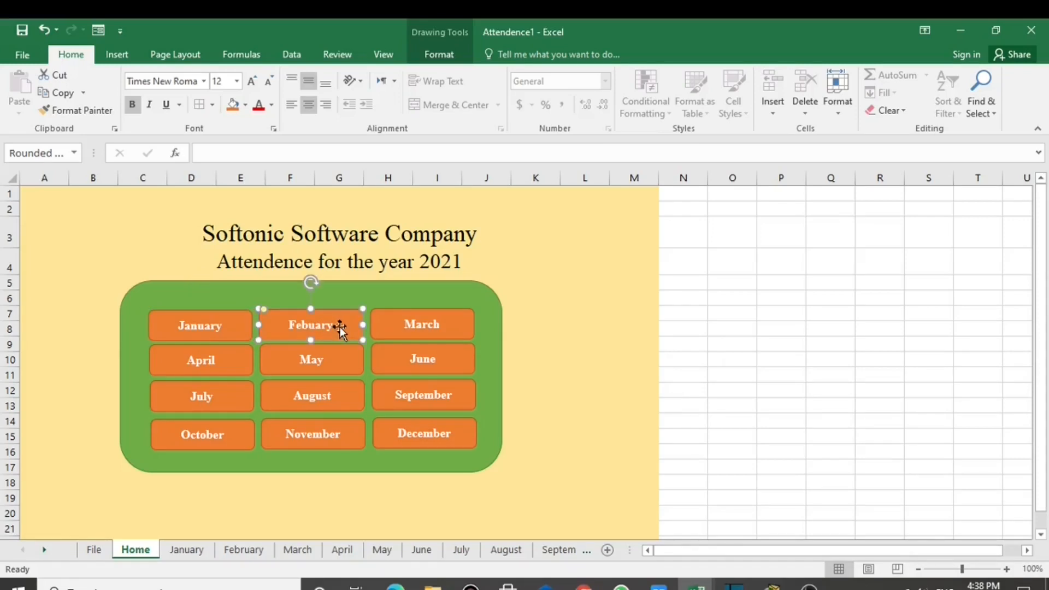
{"action": "right_click", "coordinate": [339, 326]}
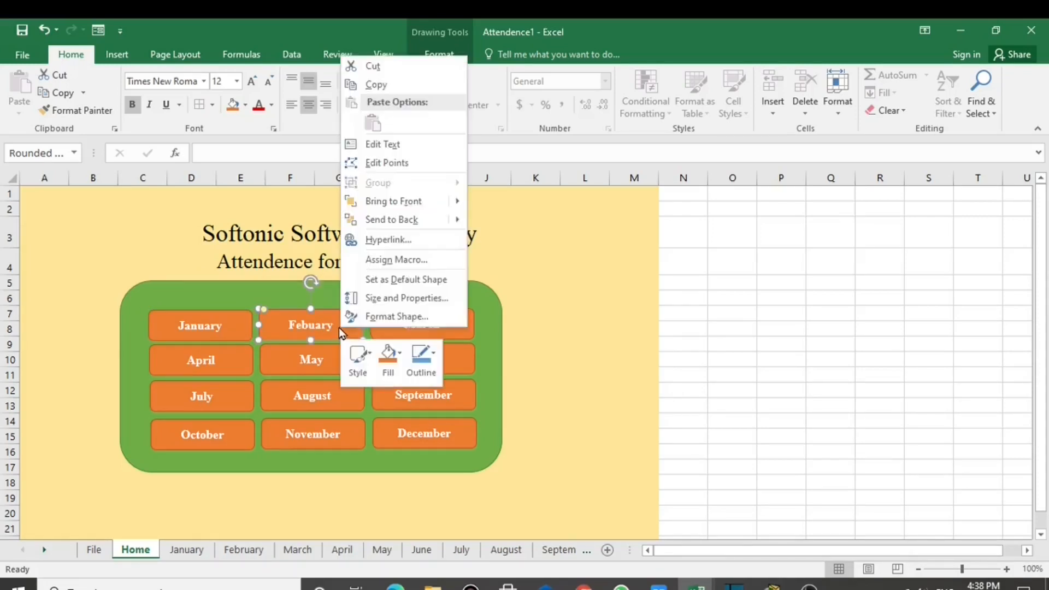
{"action": "left_click", "coordinate": [398, 246]}
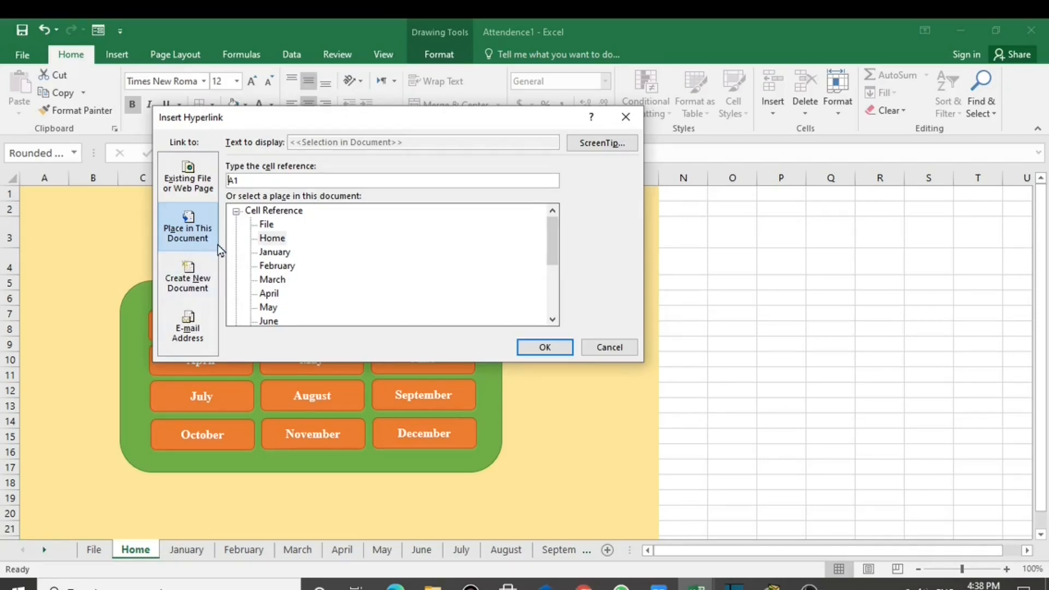
{"action": "left_click", "coordinate": [277, 265]}
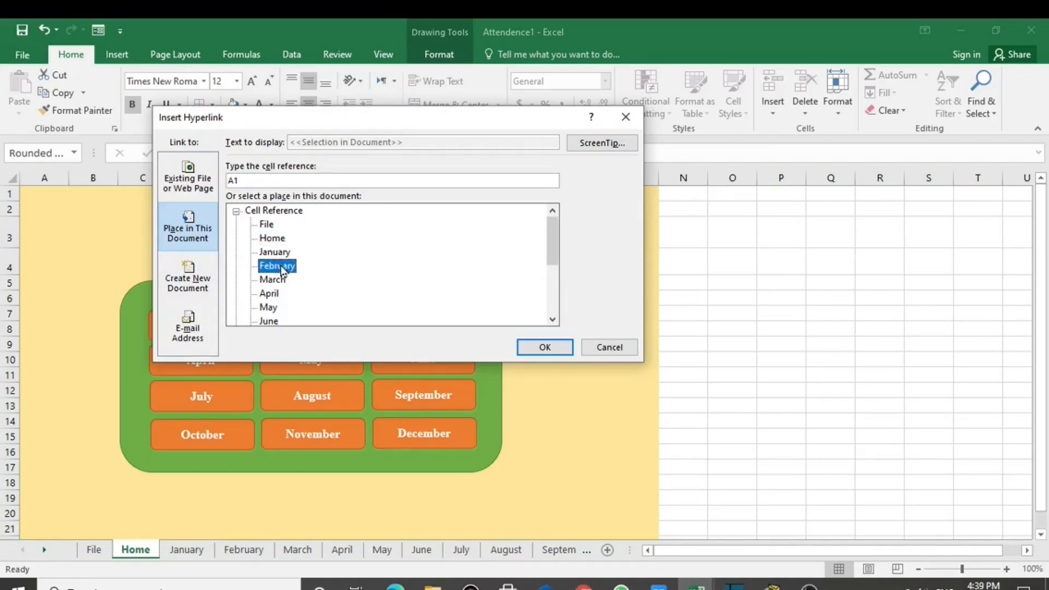
{"action": "left_click", "coordinate": [544, 347]}
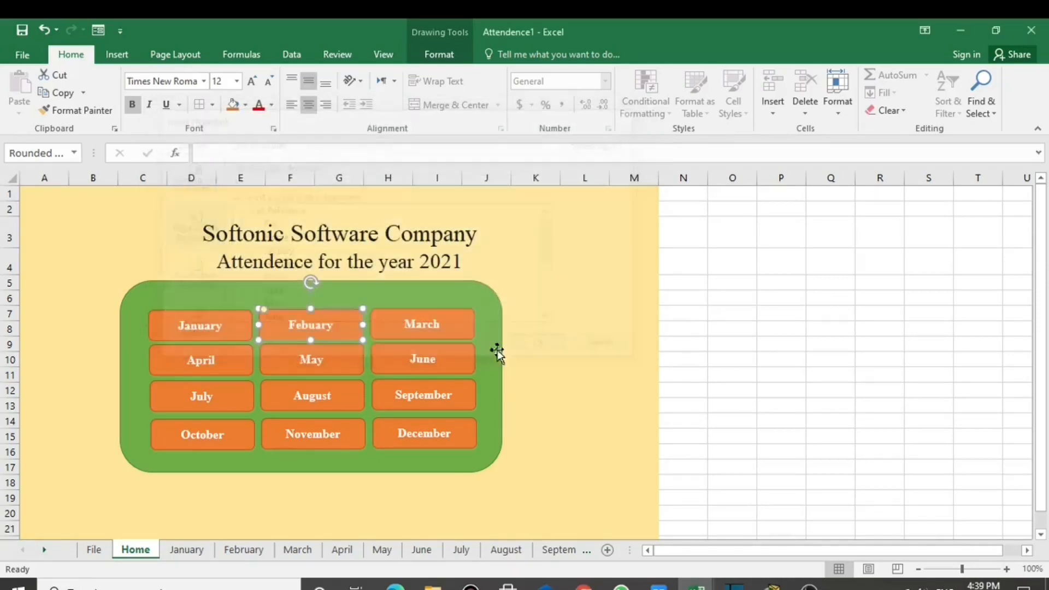
Hyperlink the March button to the March sheet as a place in this document
{"action": "left_click", "coordinate": [431, 329]}
{"action": "right_click", "coordinate": [455, 328]}
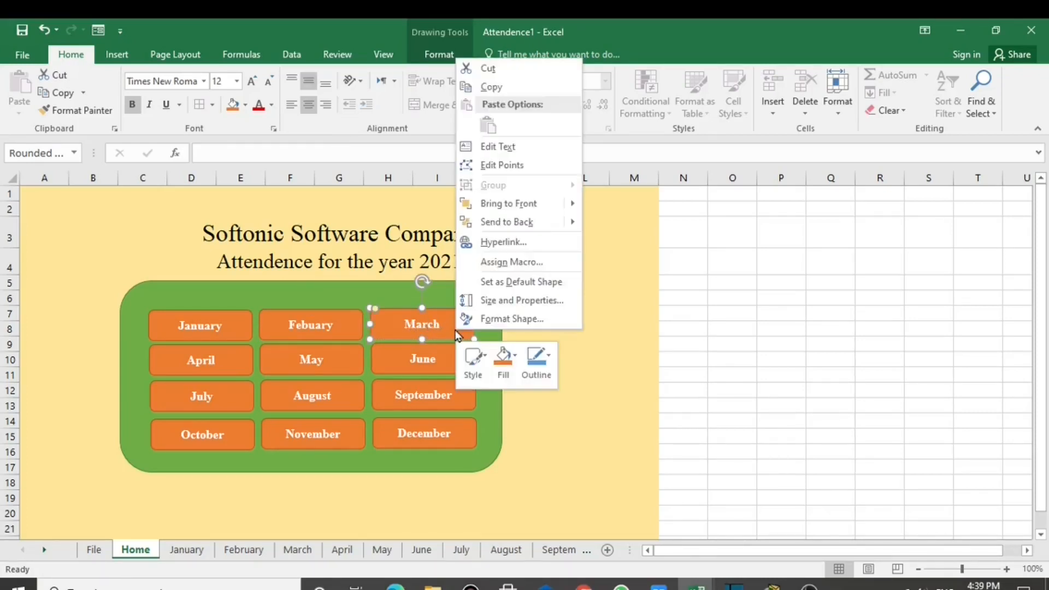
{"action": "left_click", "coordinate": [503, 241]}
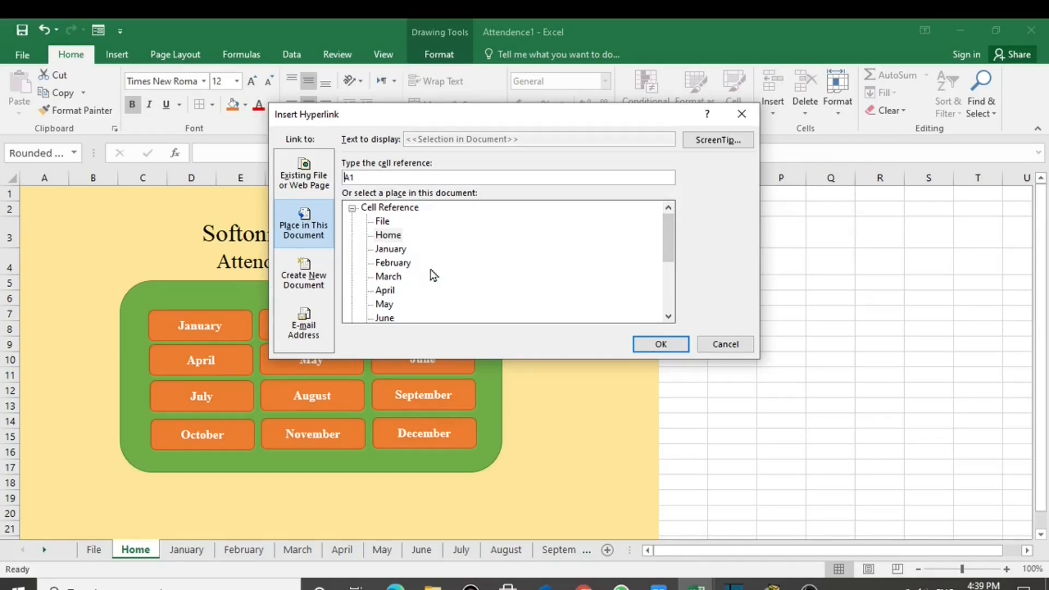
{"action": "left_click", "coordinate": [394, 276]}
{"action": "left_click", "coordinate": [660, 344]}
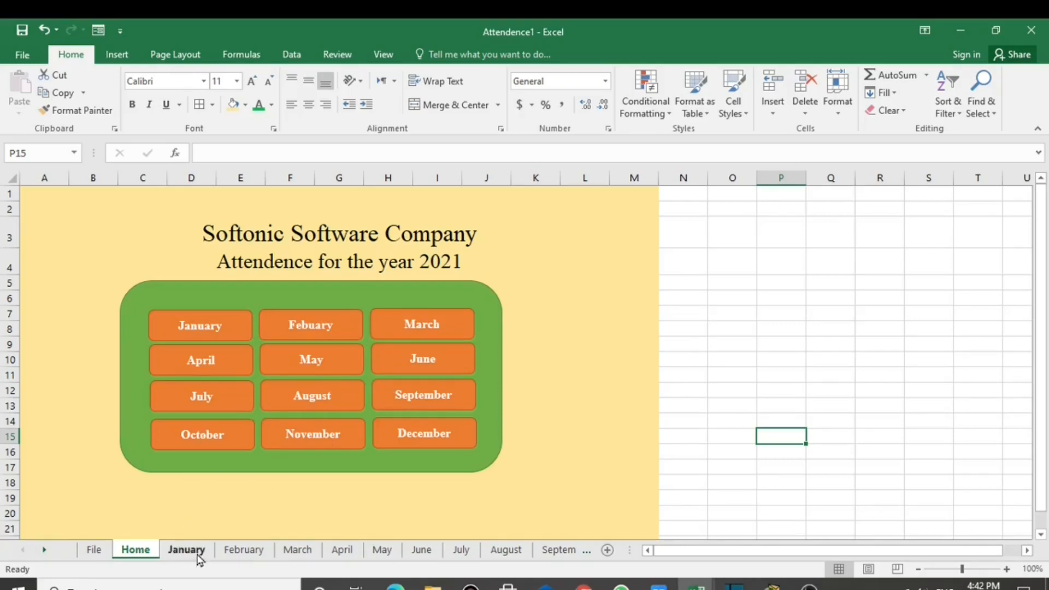
Test the January button's link, return to the Home sheet, and follow the link again to the January sheet
{"action": "left_click", "coordinate": [207, 331]}
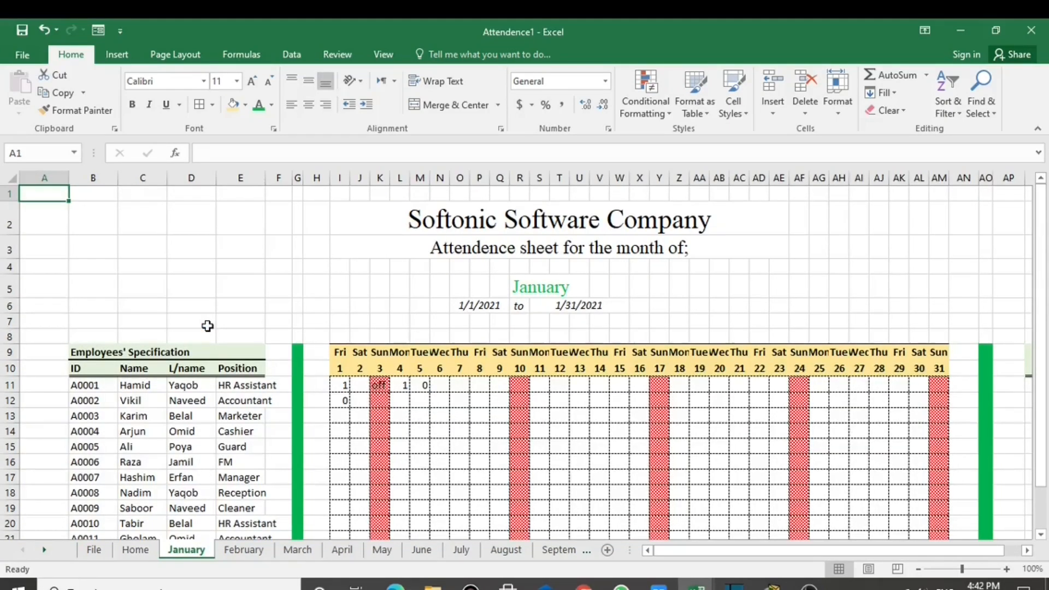
{"action": "left_click", "coordinate": [137, 550]}
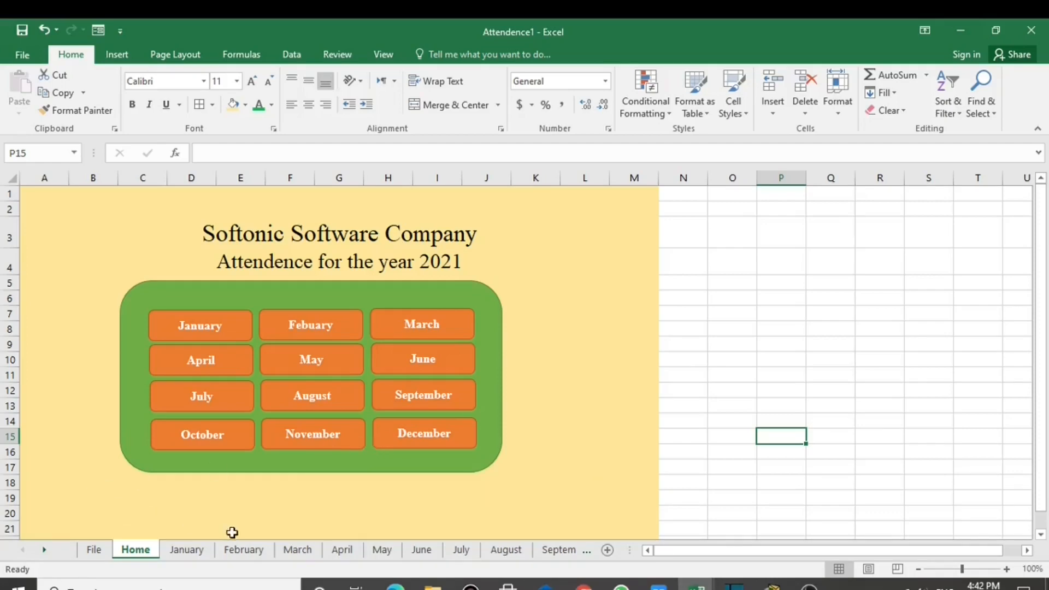
{"action": "left_click", "coordinate": [219, 323]}
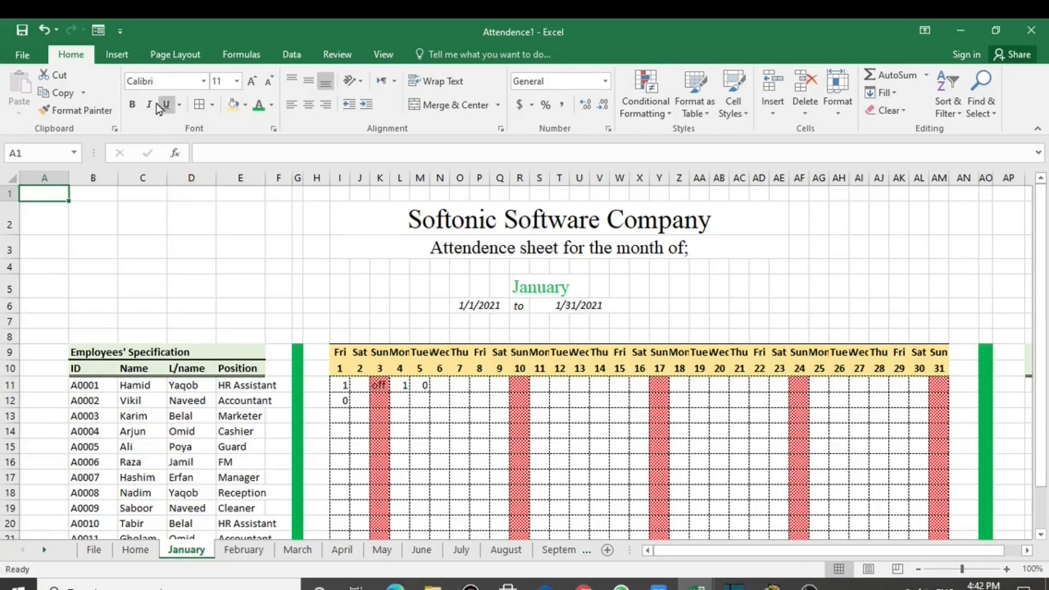
Draw a rounded rectangle about 1.42" high and 3.7" wide above the Employees' Specification table on the January sheet
{"action": "left_click", "coordinate": [118, 55]}
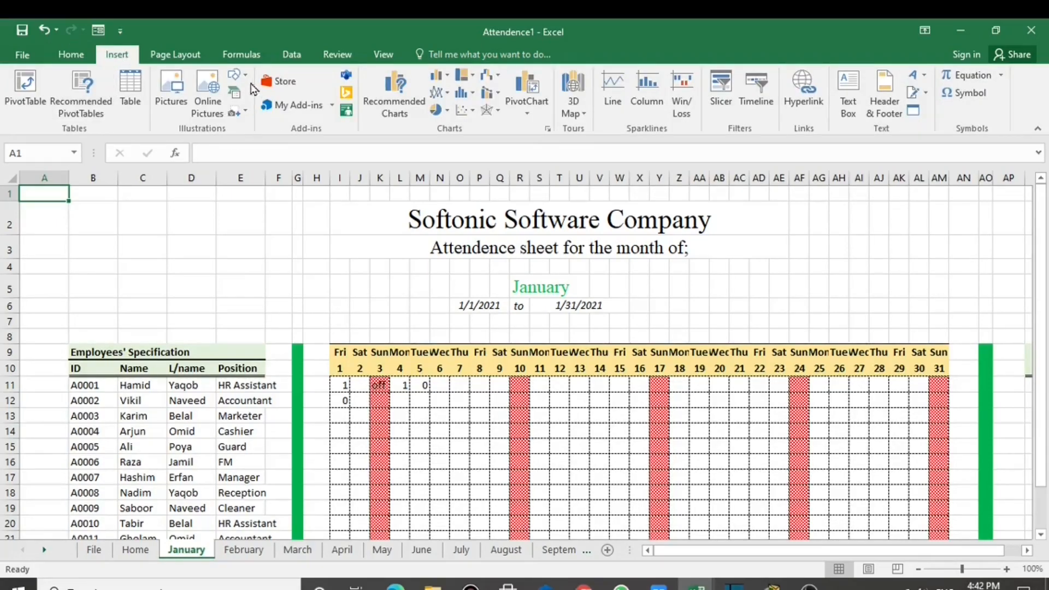
{"action": "left_click", "coordinate": [244, 75]}
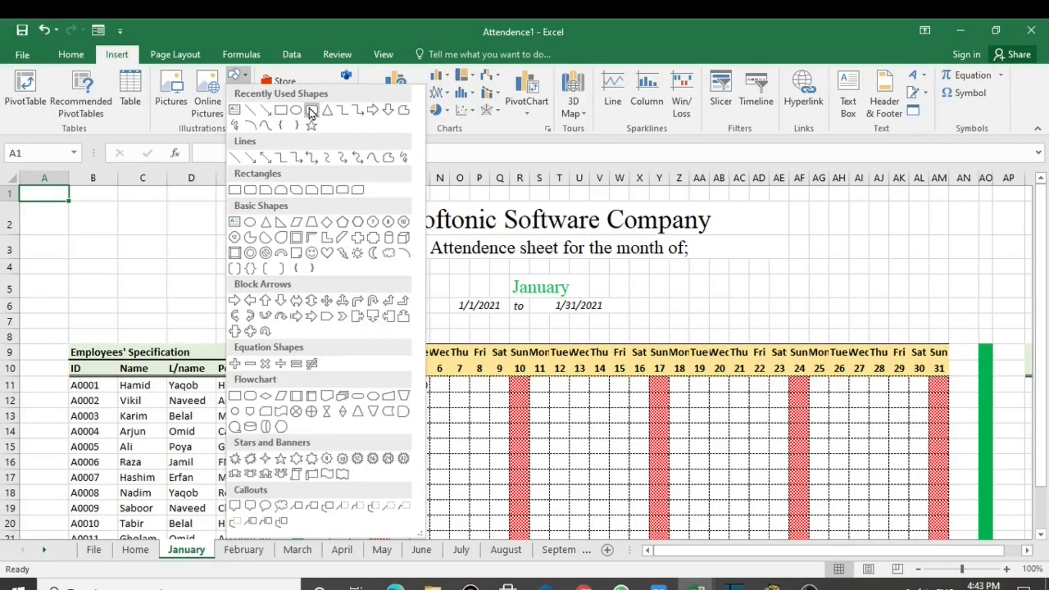
{"action": "left_click", "coordinate": [312, 111]}
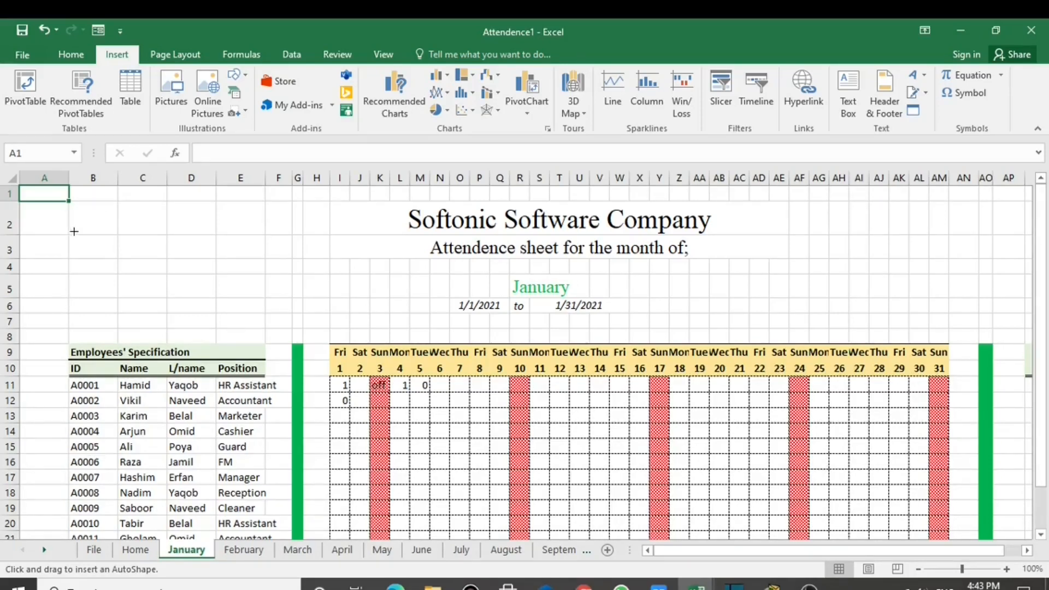
{"action": "mouse_move", "coordinate": [75, 220]}
{"action": "left_mouse_down"}
{"action": "mouse_move", "coordinate": [121, 261]}
{"action": "mouse_move", "coordinate": [348, 324]}
{"action": "left_mouse_up"}
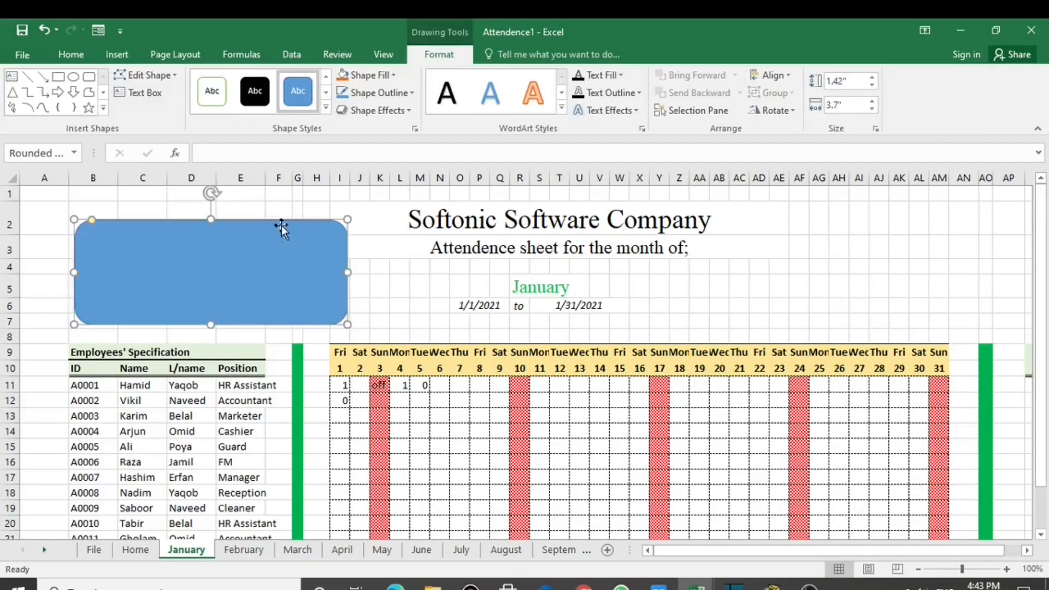
Format the rounded rectangle with no fill and a black 2¼ pt outline
{"action": "left_click", "coordinate": [392, 79]}
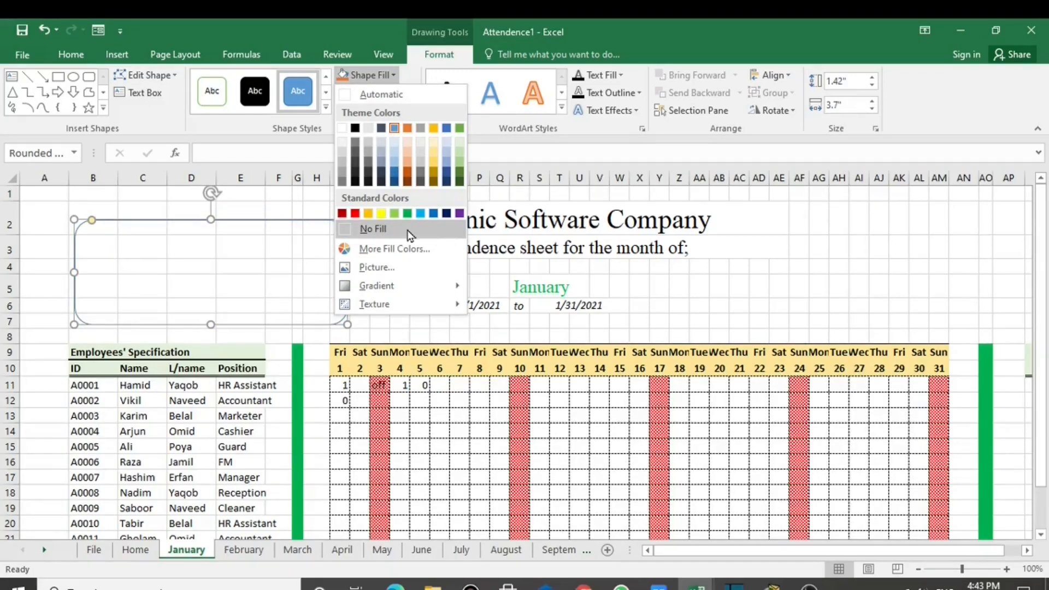
{"action": "left_click", "coordinate": [446, 234]}
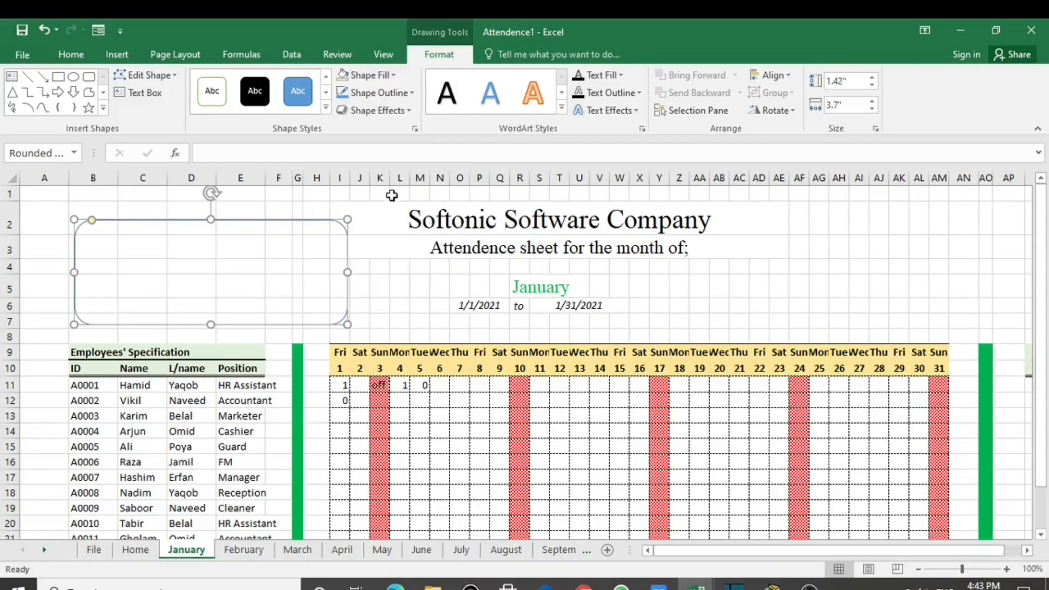
{"action": "left_click", "coordinate": [410, 93]}
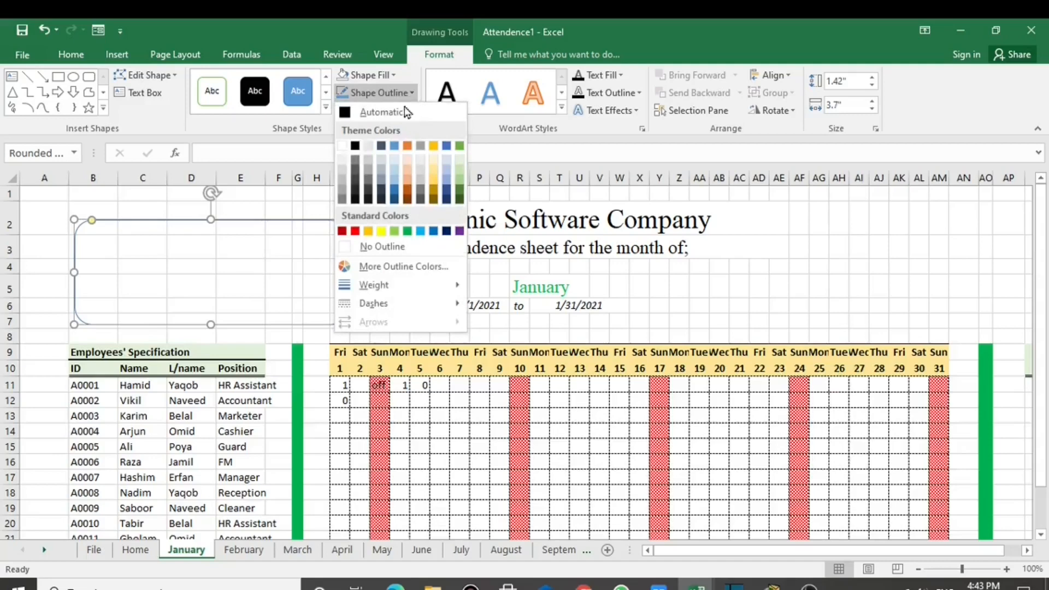
{"action": "mouse_move", "coordinate": [416, 287]}
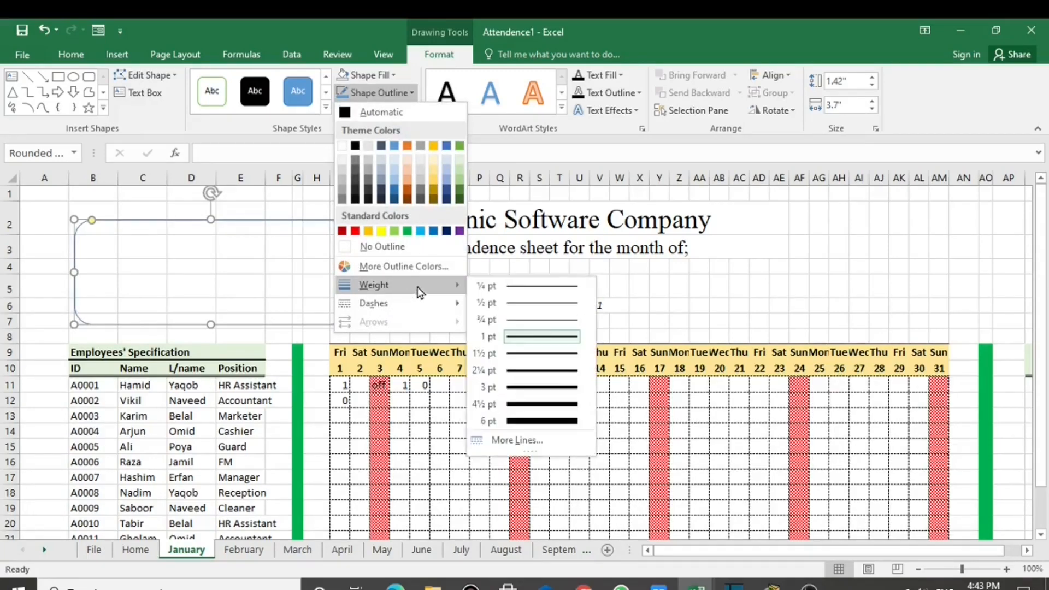
{"action": "left_click", "coordinate": [541, 370]}
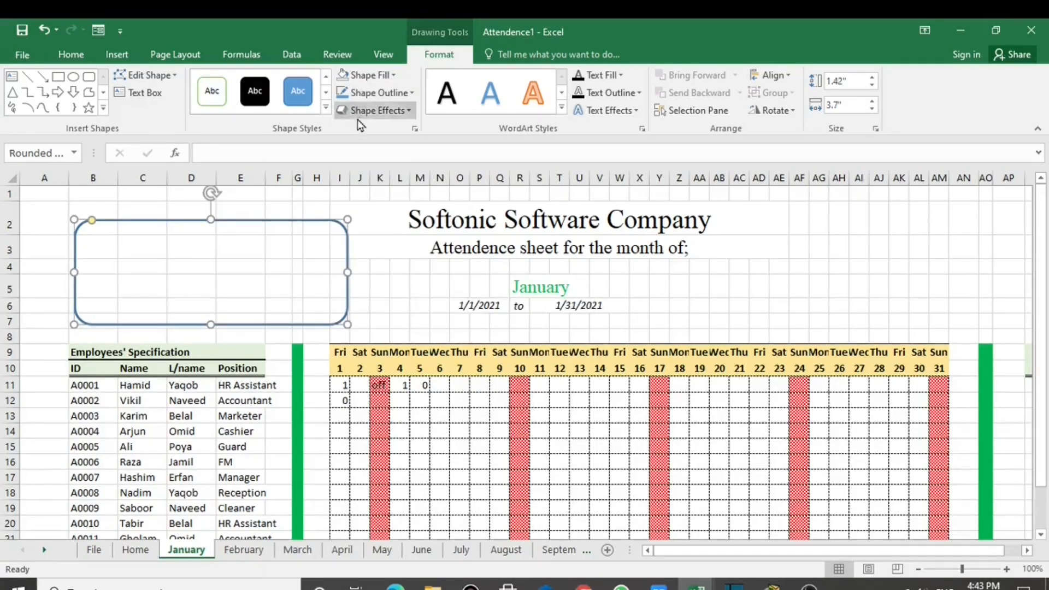
{"action": "left_click", "coordinate": [412, 94]}
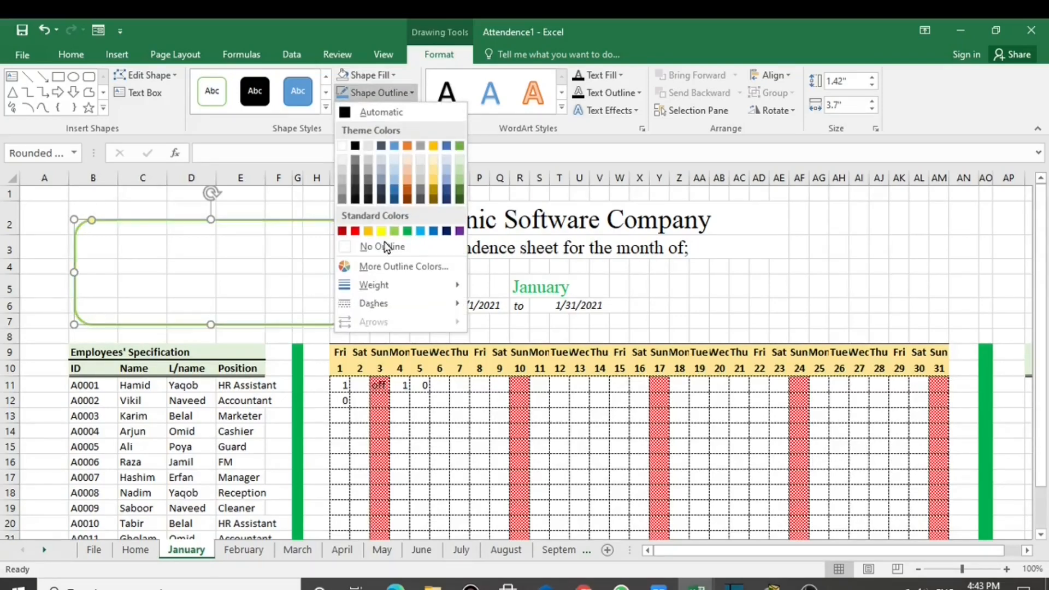
{"action": "left_click", "coordinate": [356, 146]}
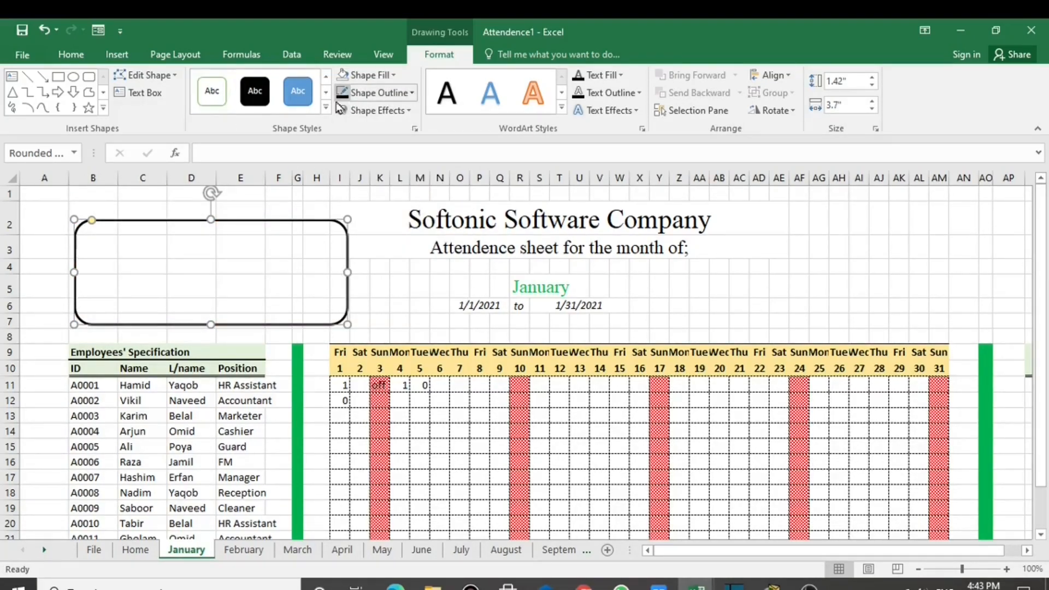
{"action": "left_click", "coordinate": [298, 93]}
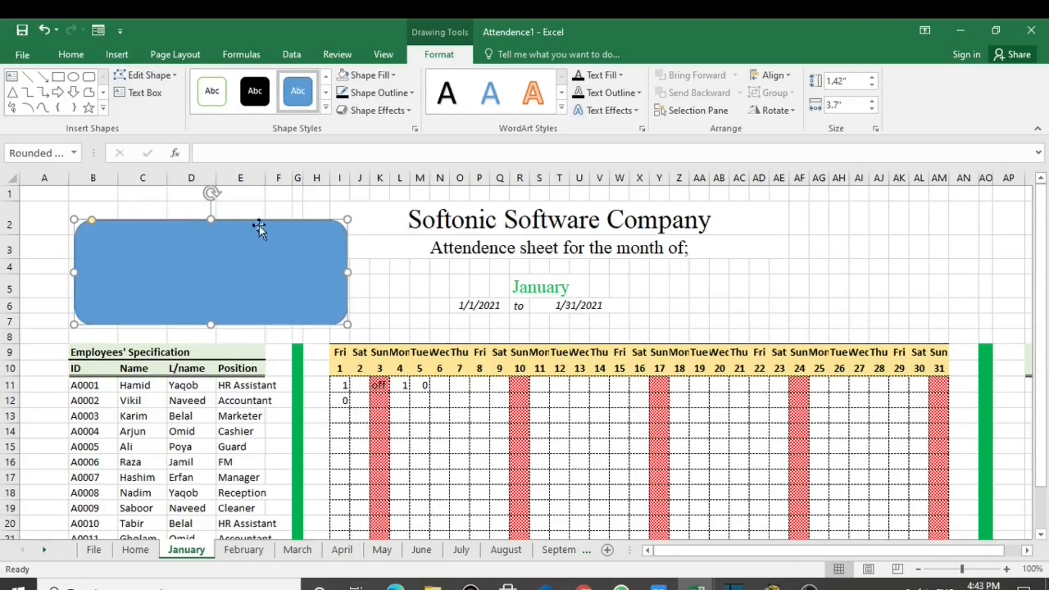
{"action": "left_click", "coordinate": [212, 93]}
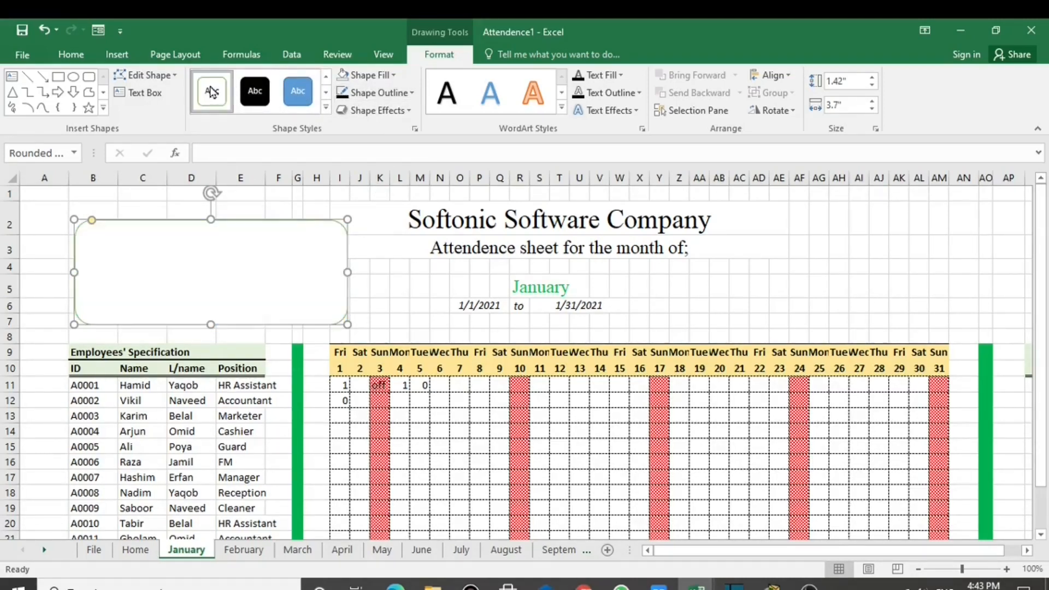
{"action": "key", "text": "ctrl+z"}
{"action": "key", "text": "ctrl+z"}
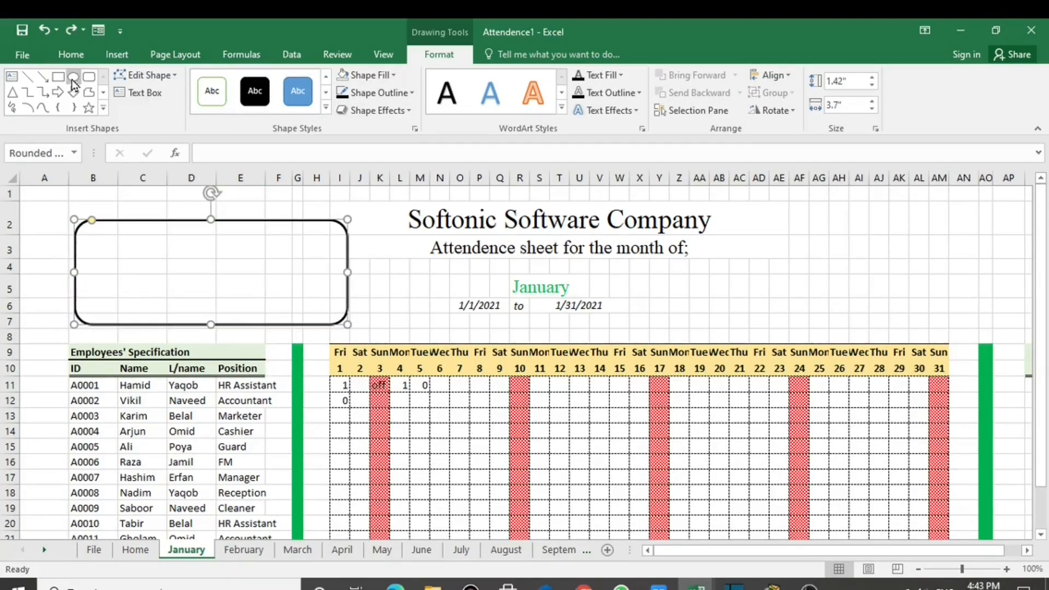
Draw a rounded rectangle about 0.99" high and 0.89" wide inside the left end of the black frame
{"action": "left_click", "coordinate": [88, 76]}
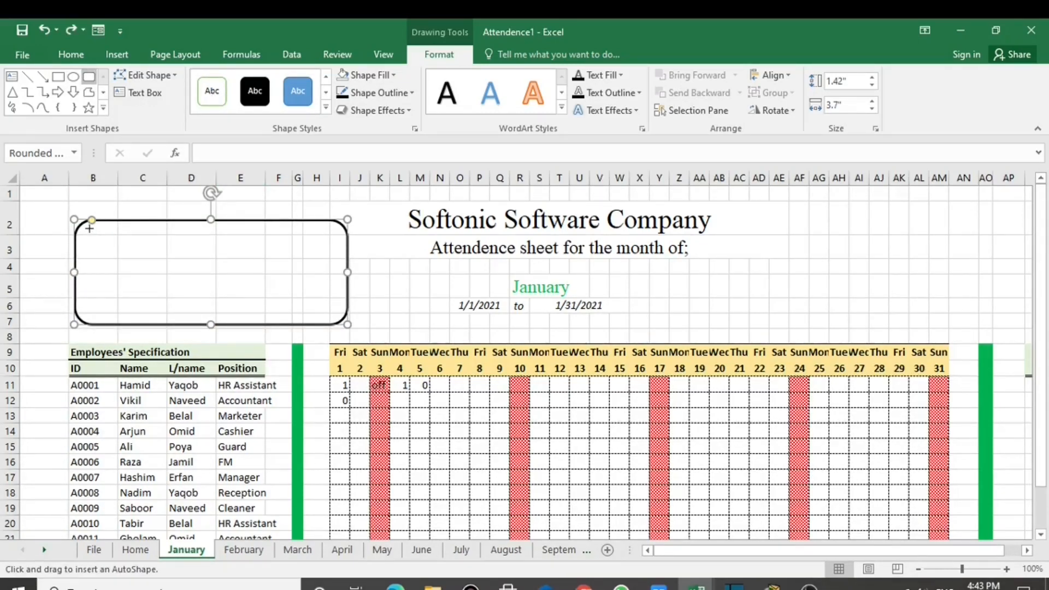
{"action": "left_click_drag", "start_coordinate": [84, 236], "coordinate": [150, 310]}
{"action": "left_click_drag", "start_coordinate": [123, 271], "coordinate": [119, 270]}
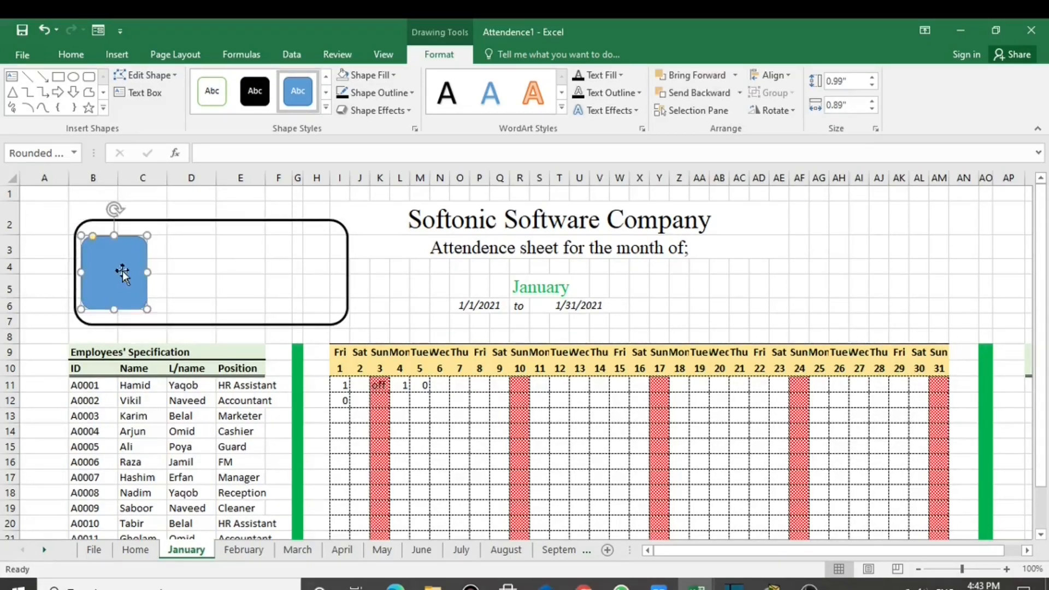
Draw a small rounded button about 0.29" high and 0.5" wide beside the large one and duplicate it into a row of four
{"action": "left_click", "coordinate": [89, 78]}
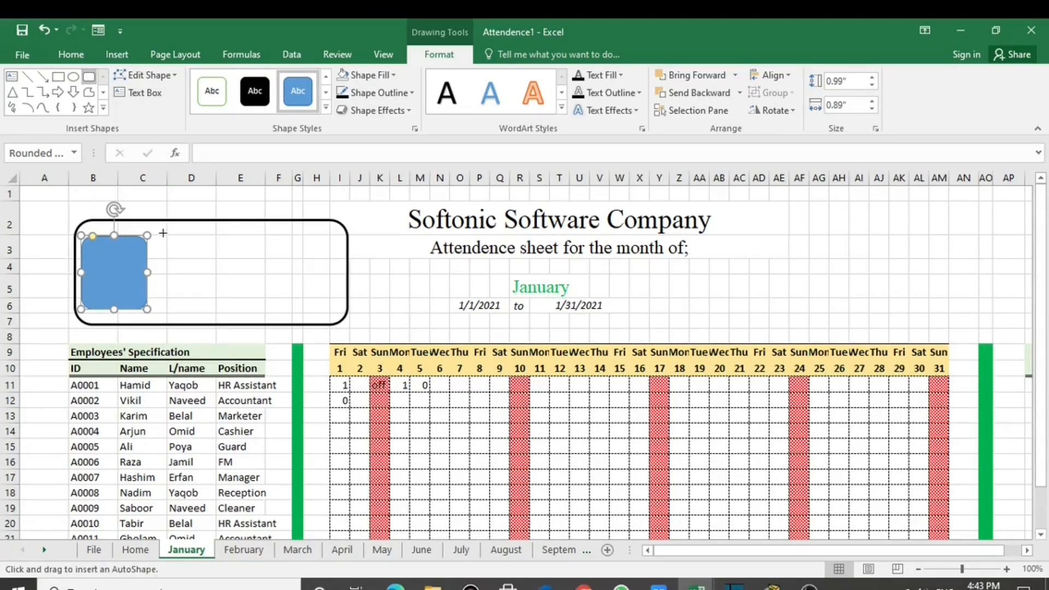
{"action": "left_click_drag", "start_coordinate": [163, 232], "coordinate": [200, 257]}
{"action": "left_click_drag", "start_coordinate": [200, 256], "coordinate": [200, 257]}
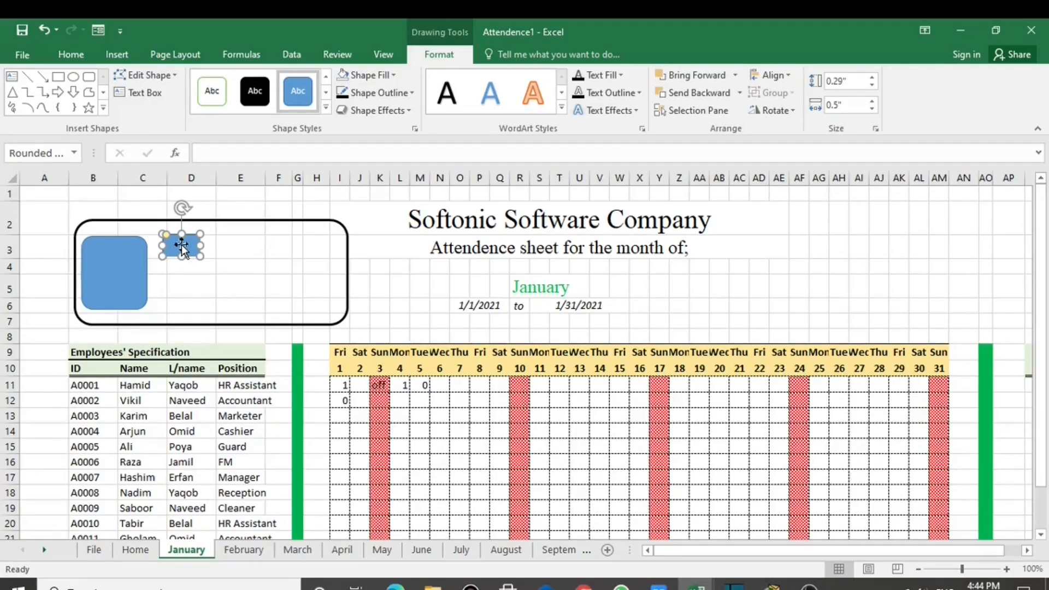
{"action": "left_click_drag", "start_coordinate": [182, 249], "coordinate": [263, 252]}
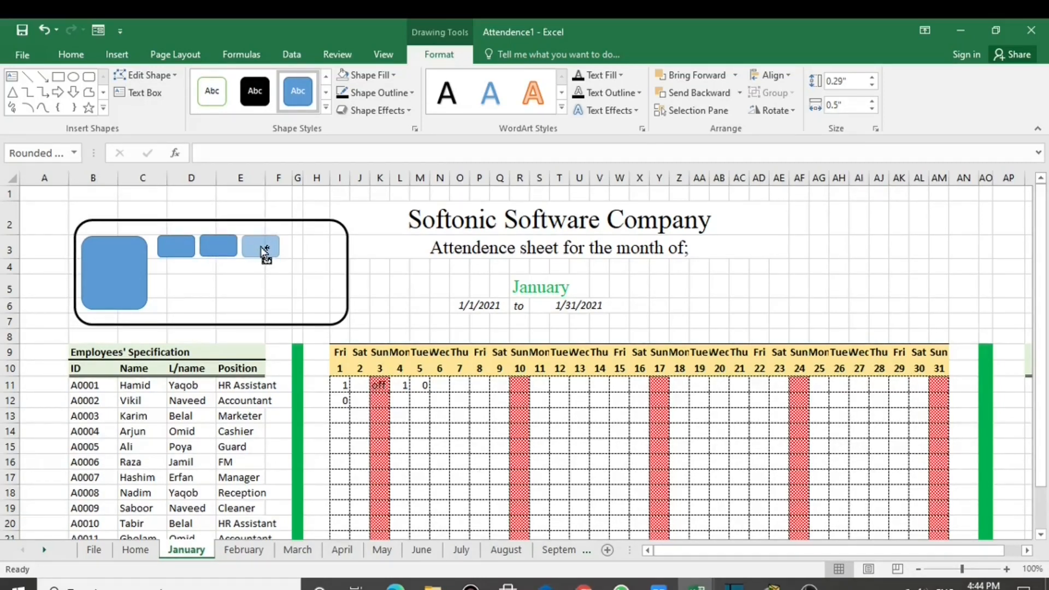
{"action": "left_click_drag", "start_coordinate": [260, 247], "coordinate": [308, 247]}
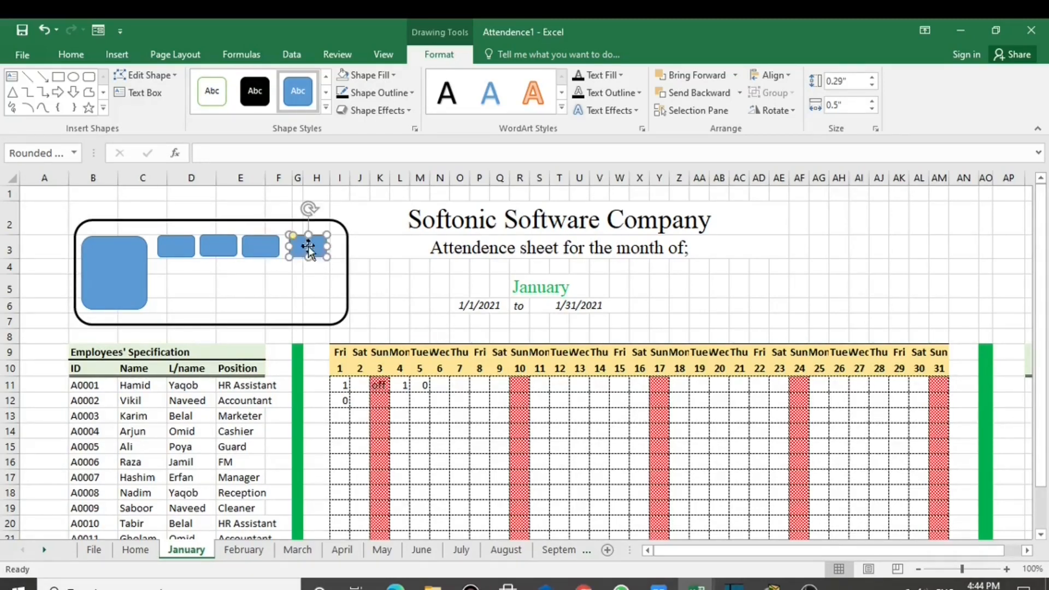
Copy the row of four small buttons twice downward, making a grid of three rows and four columns inside the frame
{"action": "left_click", "coordinate": [263, 248], "text": "ctrl"}
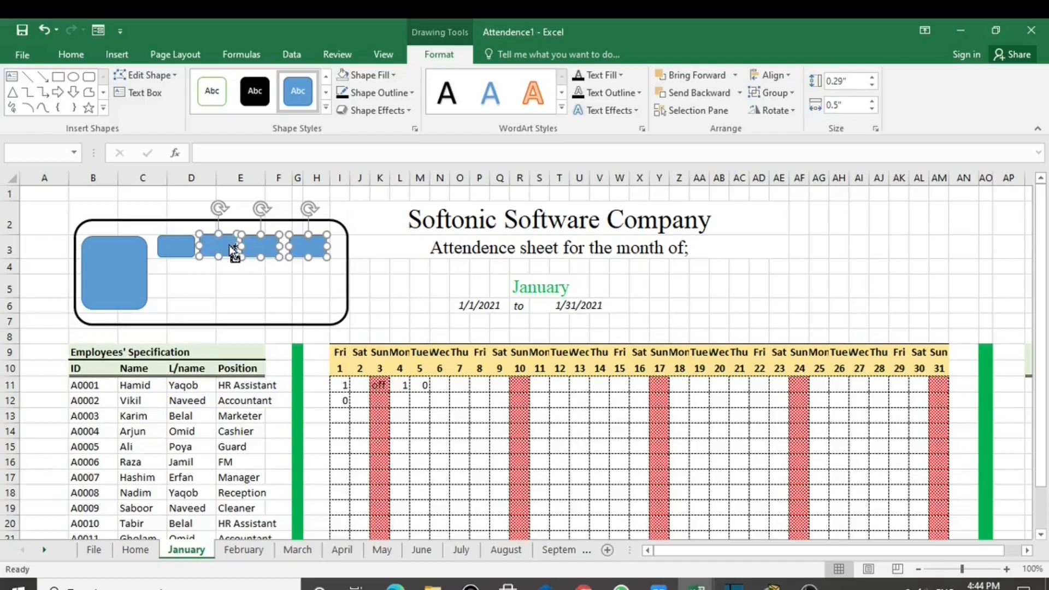
{"action": "left_click", "coordinate": [176, 243], "text": "ctrl"}
{"action": "left_click_drag", "start_coordinate": [179, 245], "coordinate": [185, 303]}
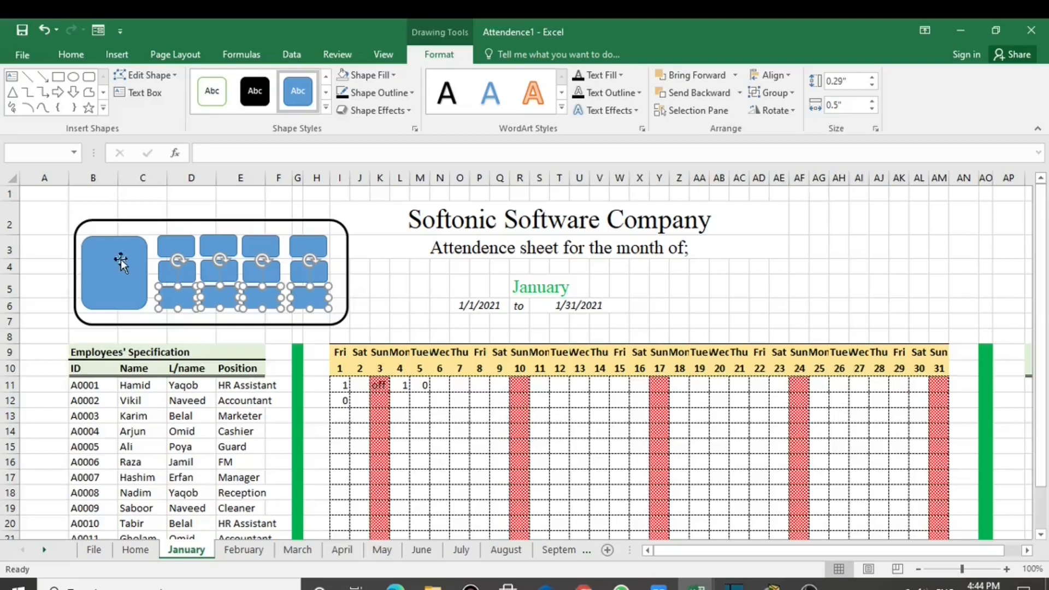
Label the large rounded button inside the frame Home and align its text to the vertical middle
{"action": "left_click", "coordinate": [109, 271]}
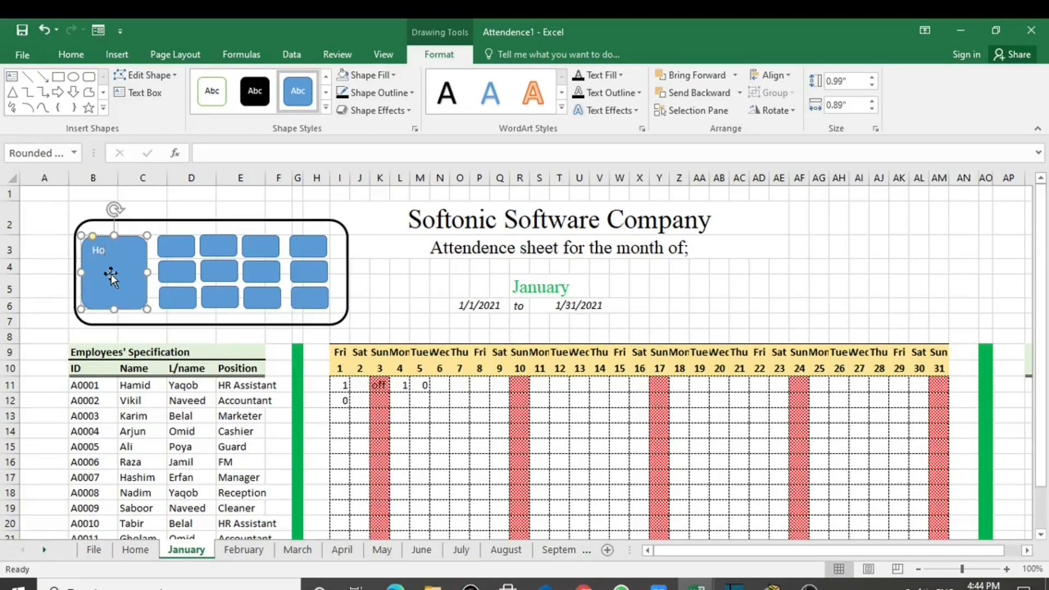
{"action": "left_click", "coordinate": [71, 50]}
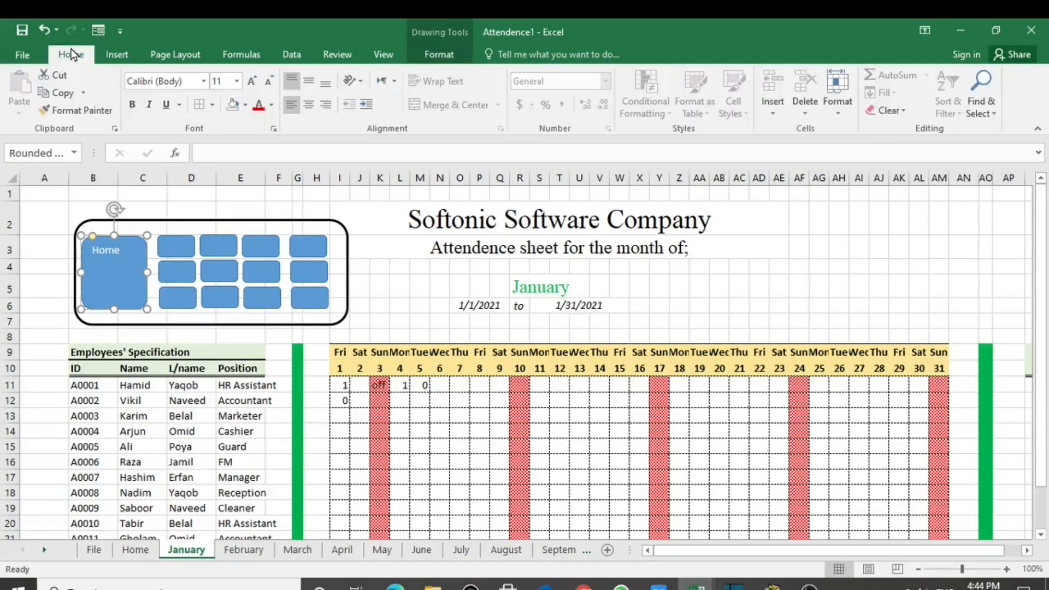
{"action": "left_click", "coordinate": [325, 105]}
{"action": "left_click", "coordinate": [309, 81]}
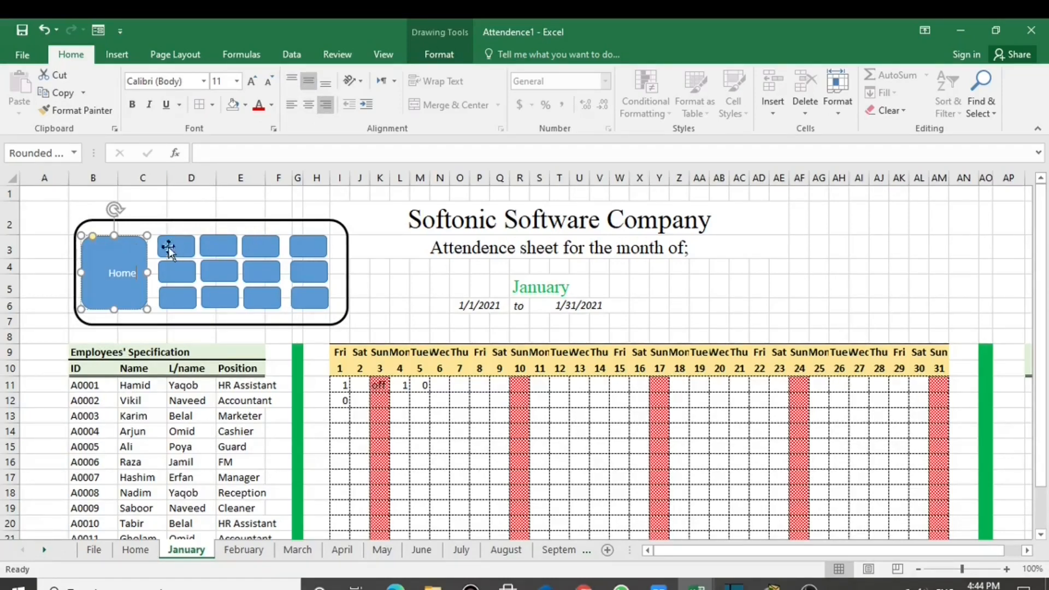
{"action": "left_click", "coordinate": [403, 263]}
Centre the Home button's text horizontally and enlarge it to 16 pt
{"action": "left_click", "coordinate": [124, 271]}
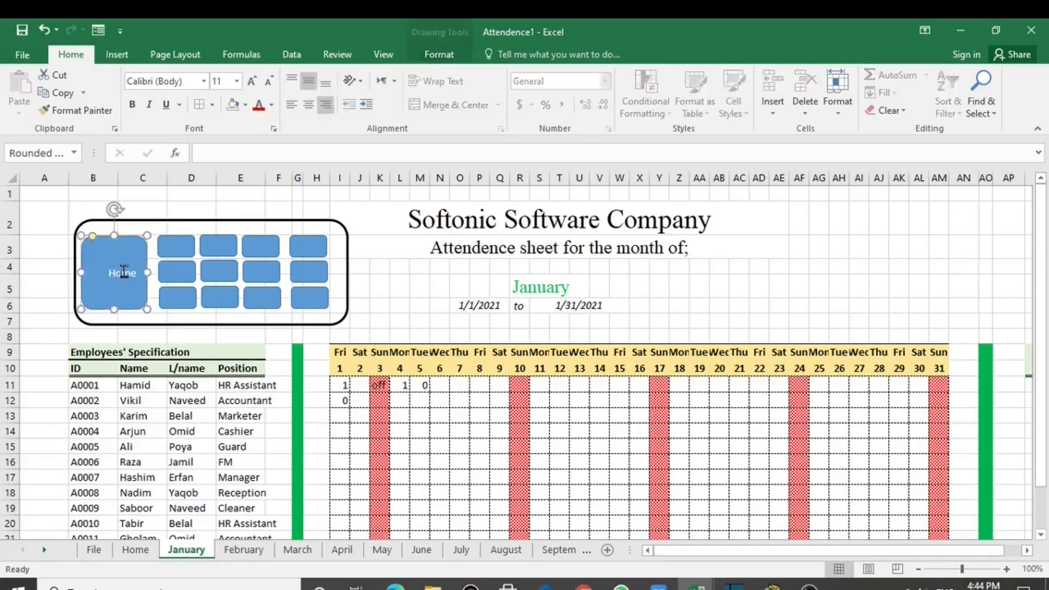
{"action": "left_click", "coordinate": [311, 107]}
{"action": "left_click", "coordinate": [251, 82]}
{"action": "left_click", "coordinate": [252, 81]}
{"action": "left_click", "coordinate": [252, 81]}
Number the four small buttons in the first row of the grid 1, 2, 3 and 4
{"action": "left_click", "coordinate": [184, 247]}
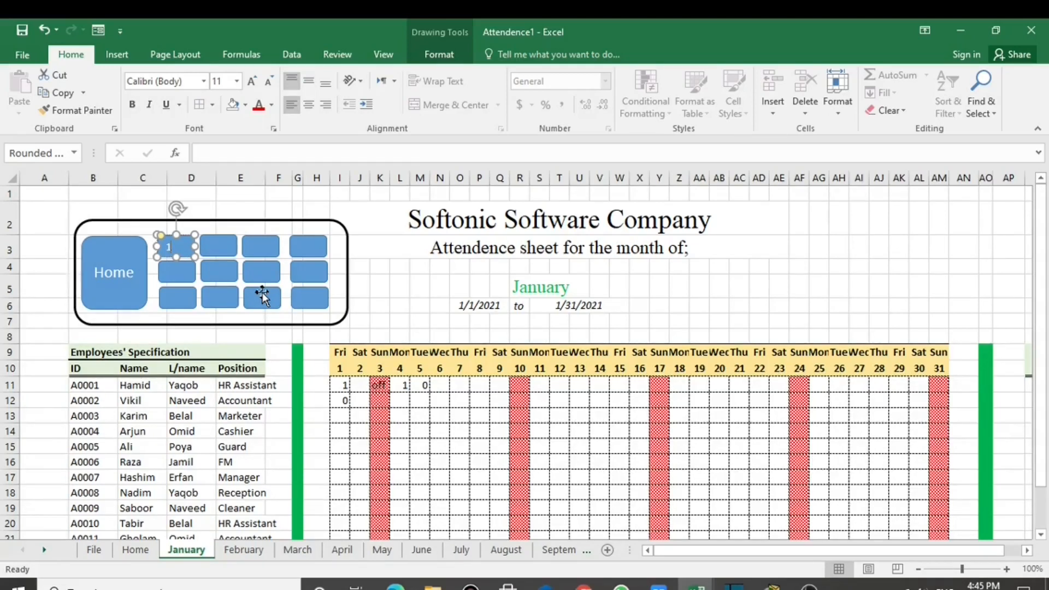
{"action": "left_click", "coordinate": [223, 247]}
{"action": "type", "text": "2"}
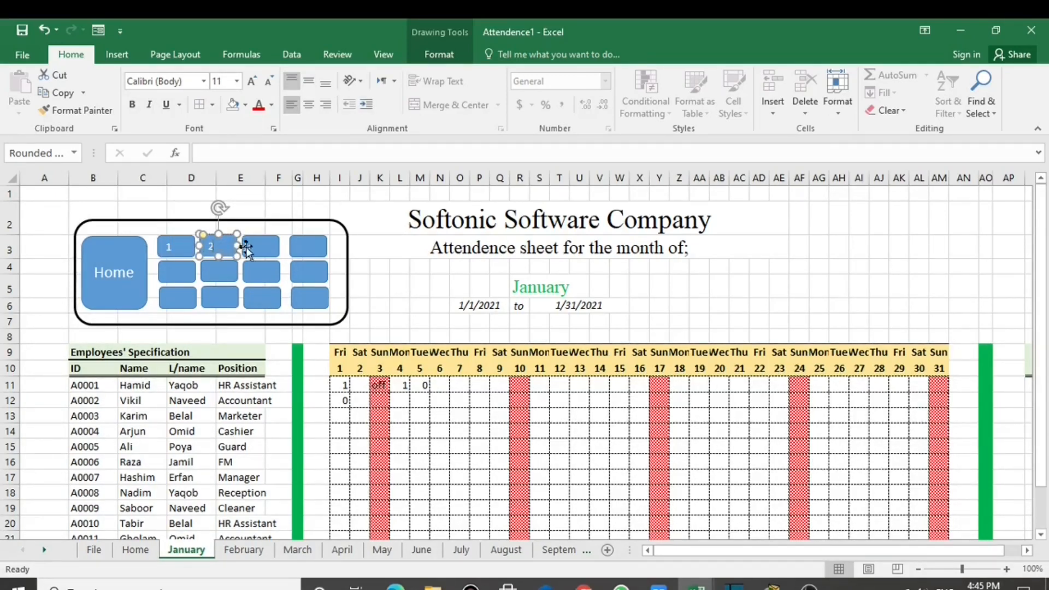
{"action": "left_click", "coordinate": [257, 247]}
{"action": "type", "text": "3"}
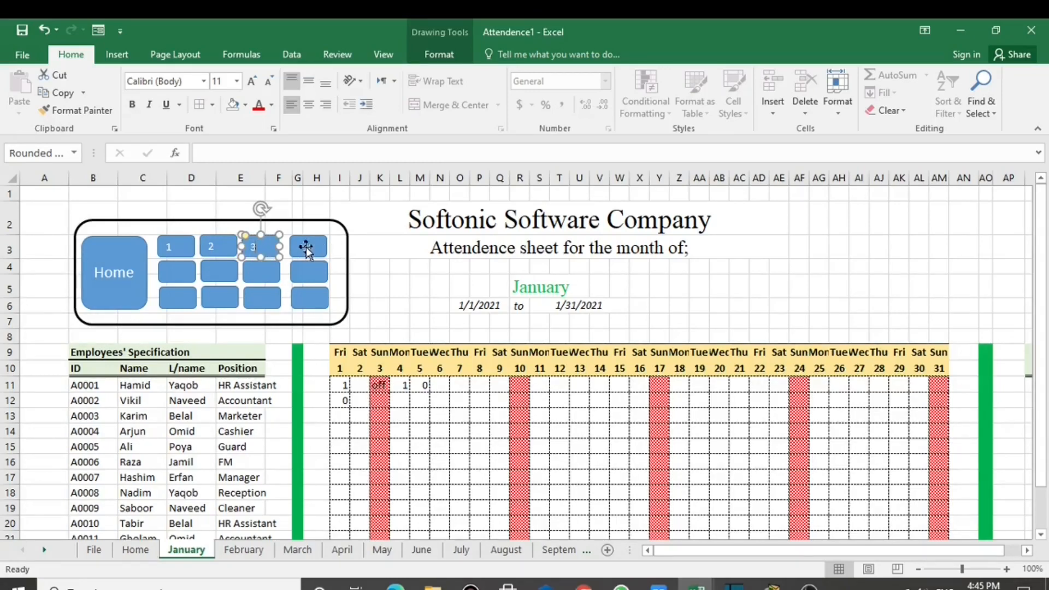
{"action": "left_click", "coordinate": [317, 247]}
{"action": "type", "text": "4"}
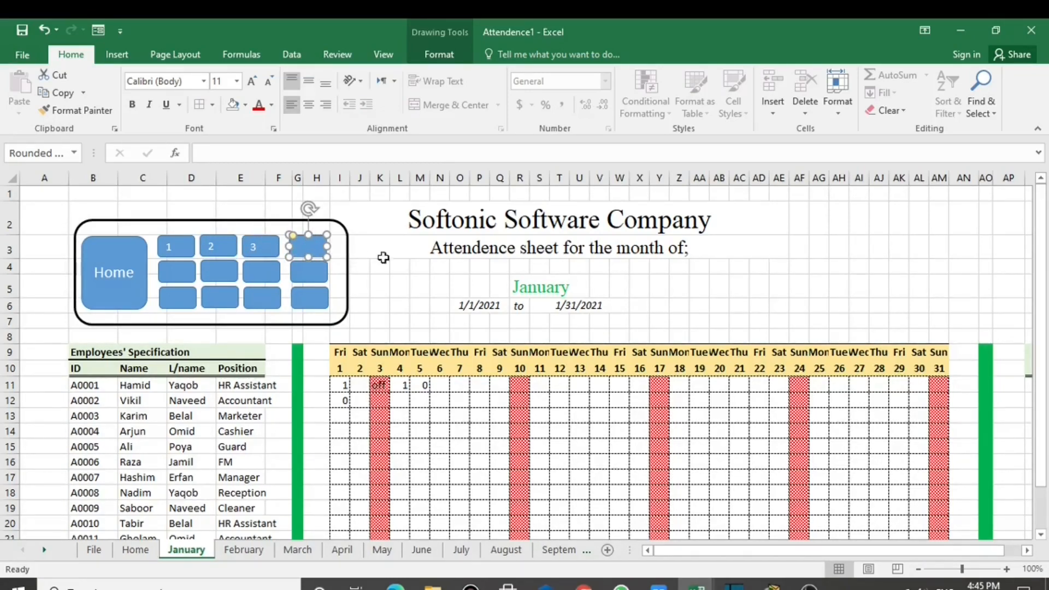
Number the four small buttons in the second row of the grid 5, 6, 7 and 8
{"action": "left_click", "coordinate": [178, 272]}
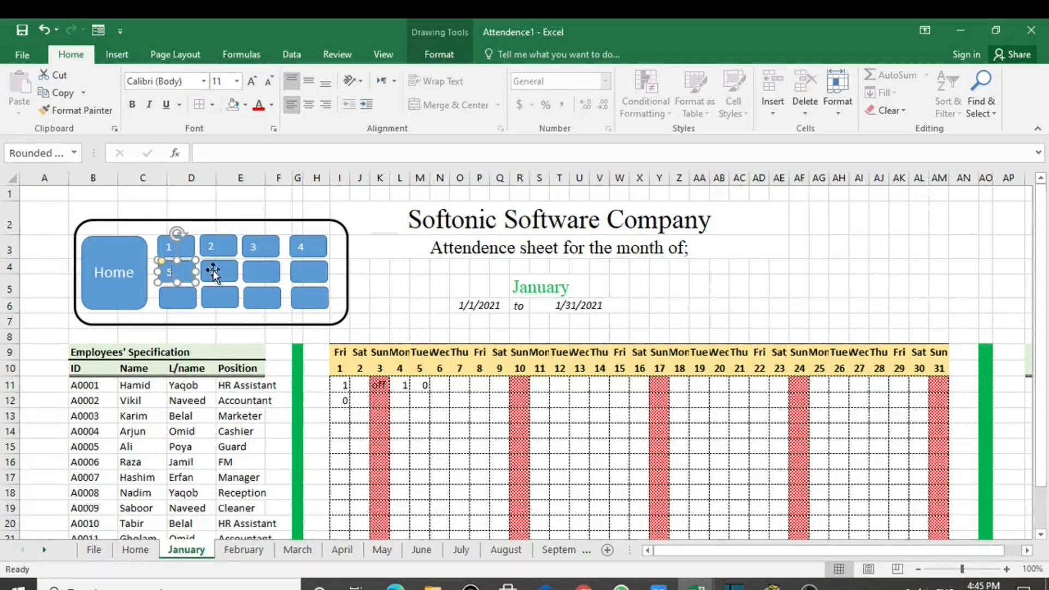
{"action": "left_click", "coordinate": [216, 271]}
{"action": "type", "text": "6"}
{"action": "left_click", "coordinate": [259, 273]}
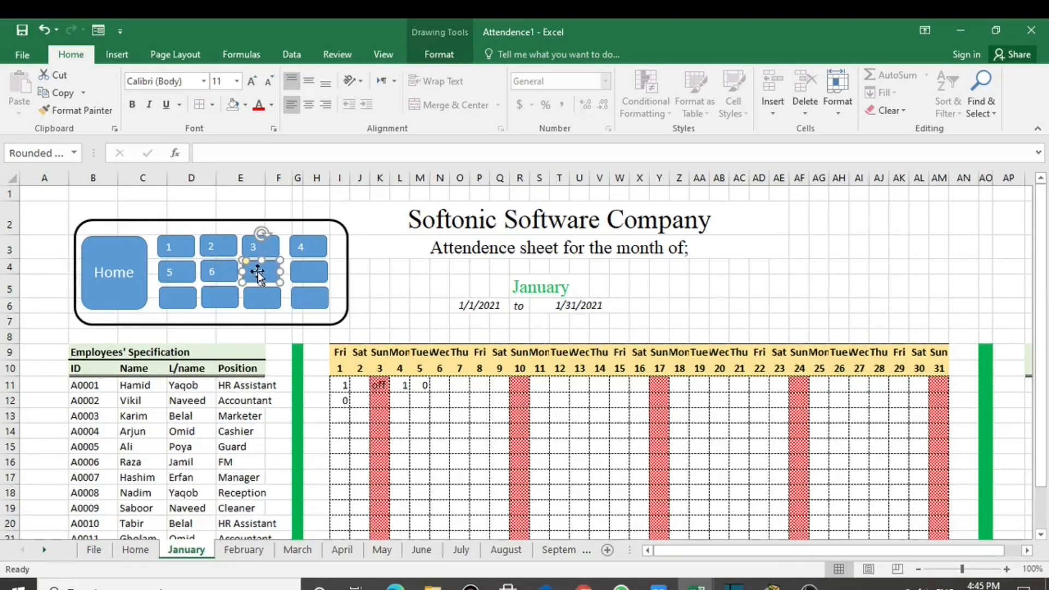
{"action": "type", "text": "7"}
{"action": "left_click", "coordinate": [302, 274]}
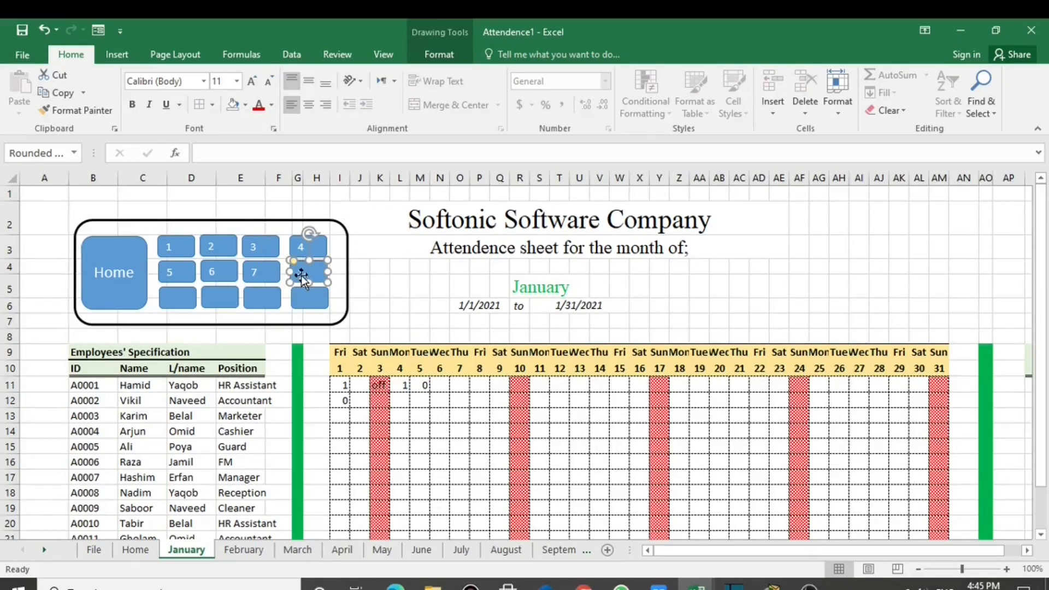
{"action": "type", "text": "8"}
Number the four small buttons in the third row of the grid 9, 10, 11 and 12
{"action": "left_click", "coordinate": [181, 297]}
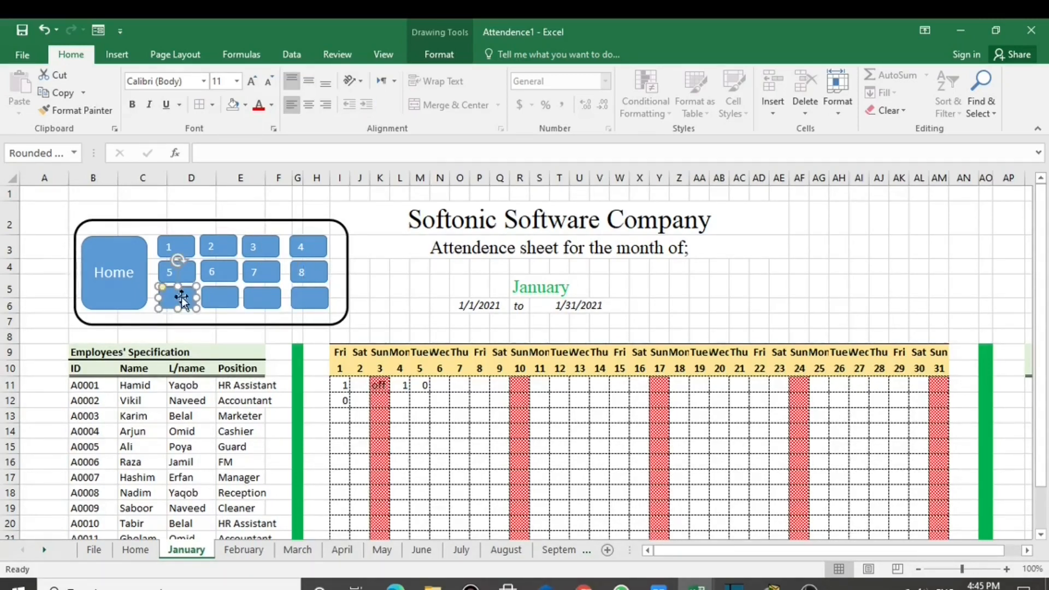
{"action": "type", "text": "9"}
{"action": "left_click", "coordinate": [221, 298]}
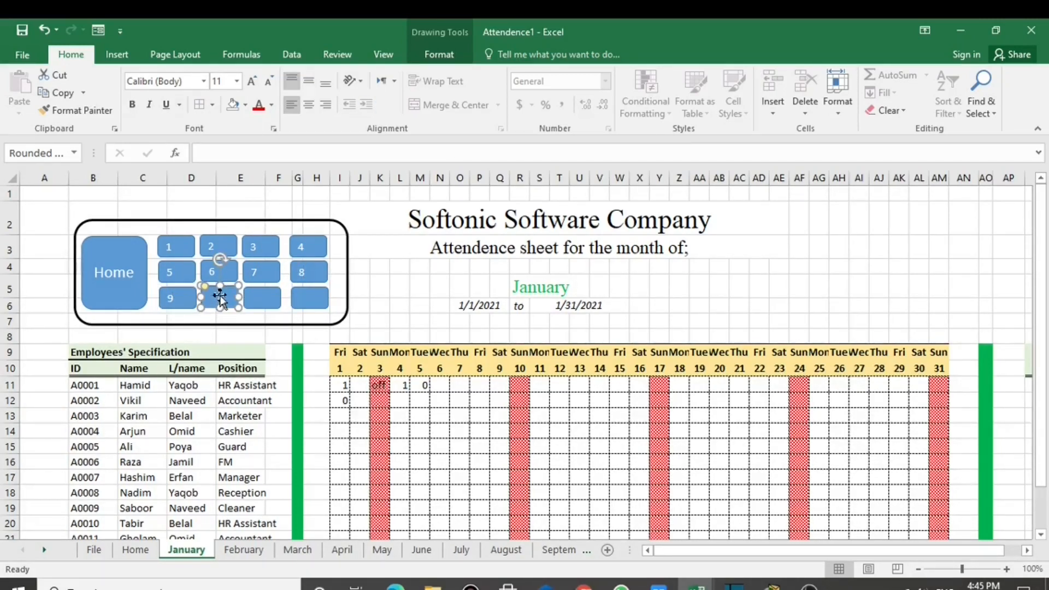
{"action": "type", "text": "10"}
{"action": "left_click", "coordinate": [269, 295]}
{"action": "type", "text": "11"}
{"action": "left_click", "coordinate": [306, 300]}
{"action": "type", "text": "12"}
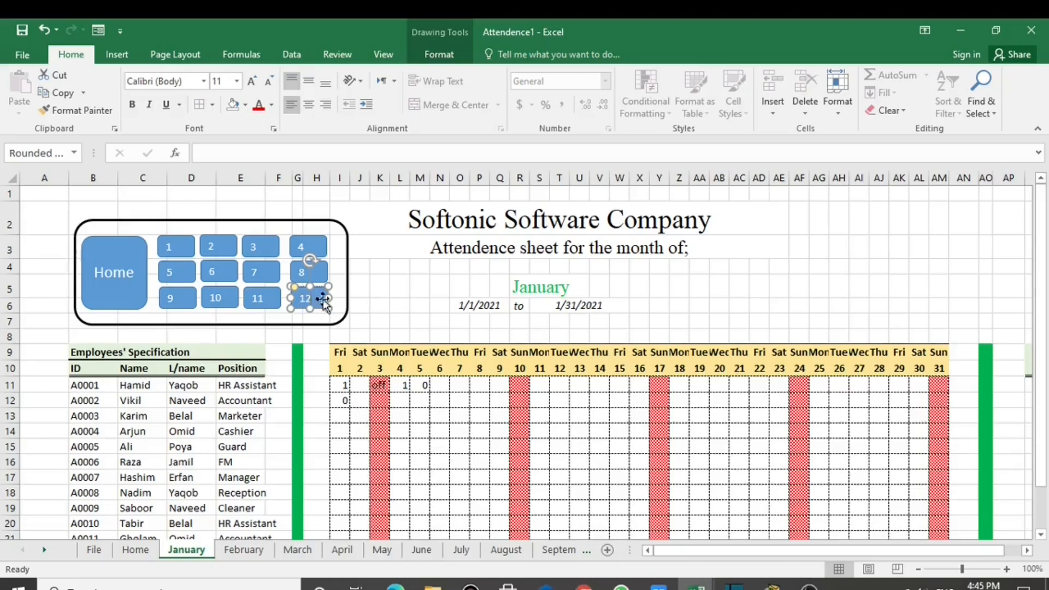
{"action": "left_click", "coordinate": [360, 289]}
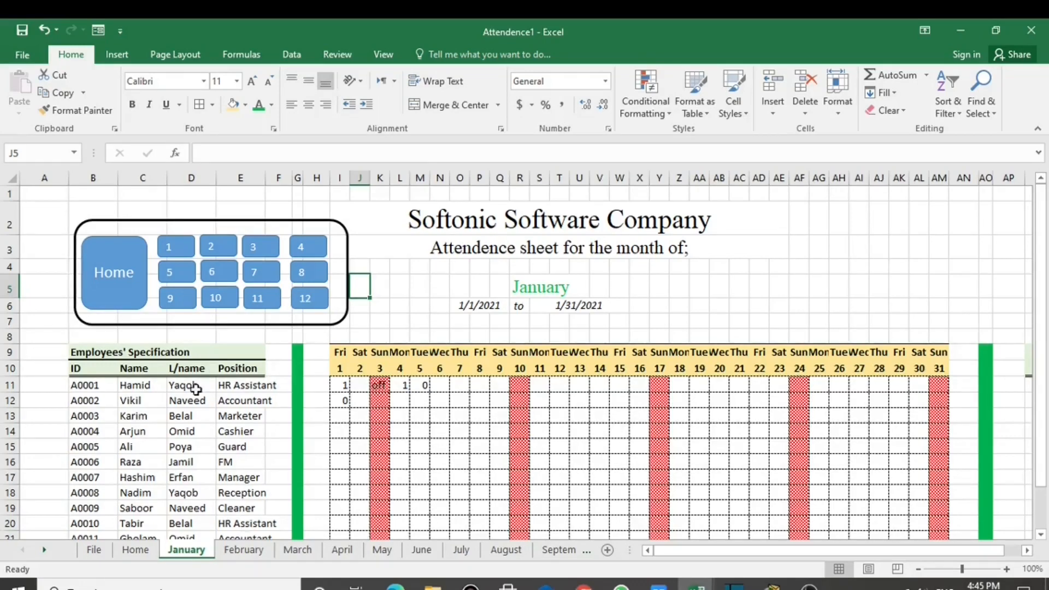
Hyperlink the large Home button to cell A1 of the Home sheet in this document
{"action": "left_click", "coordinate": [114, 280], "text": "ctrl"}
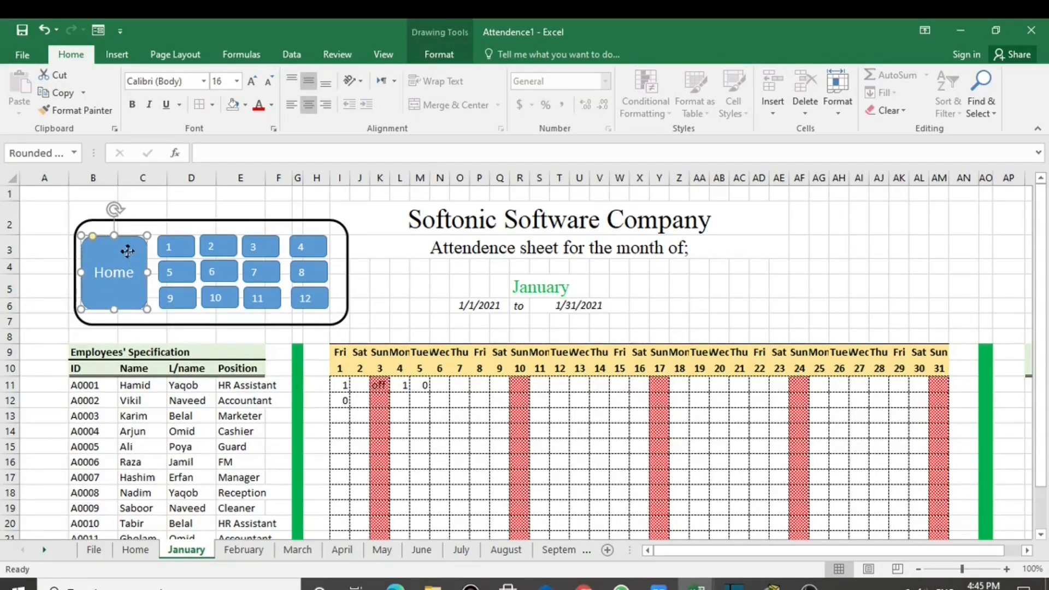
{"action": "right_click", "coordinate": [128, 251]}
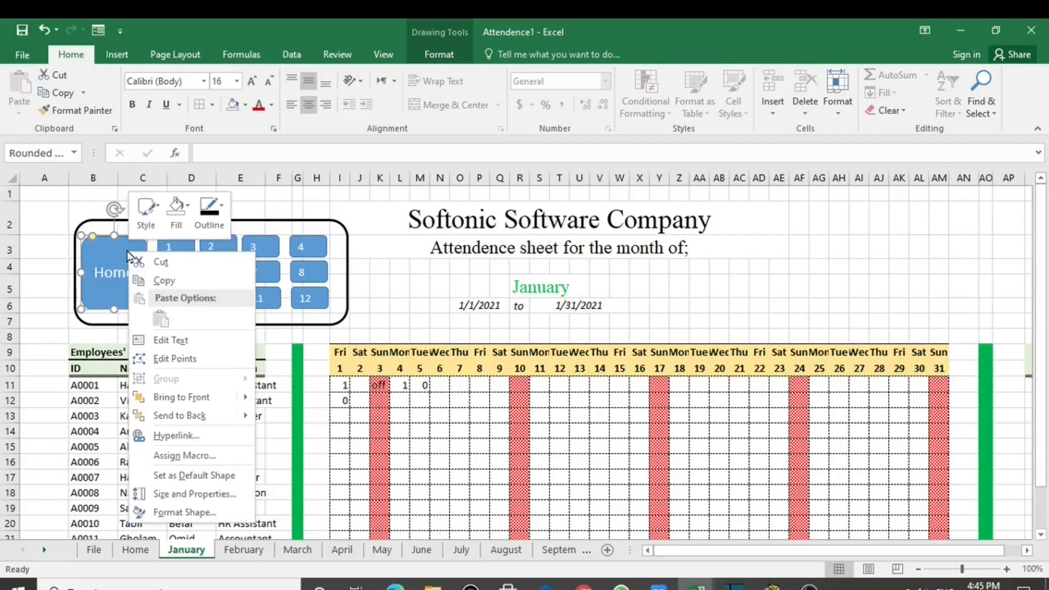
{"action": "left_click", "coordinate": [190, 431]}
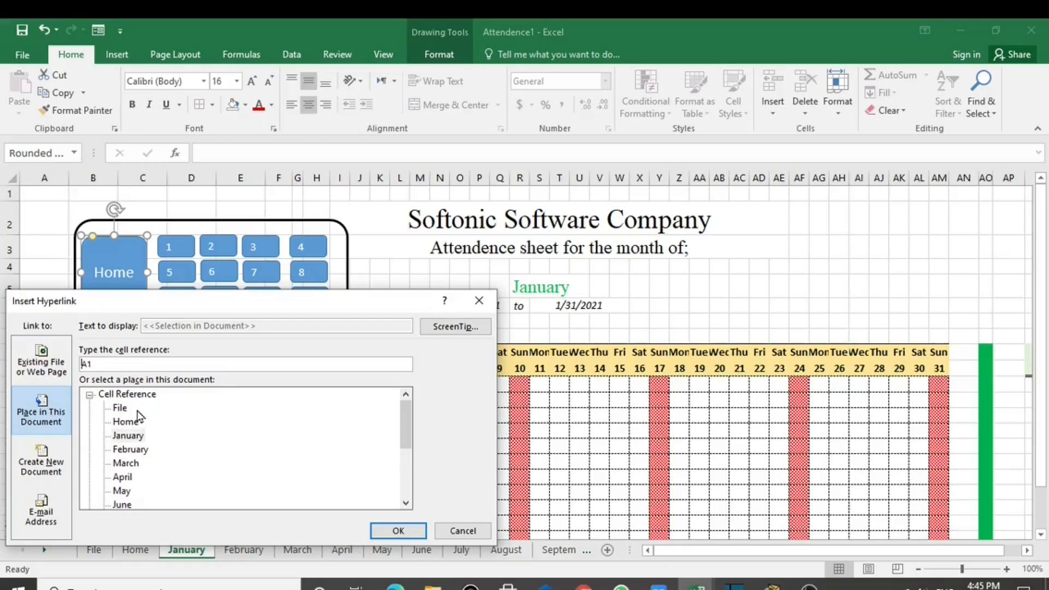
{"action": "left_click", "coordinate": [126, 421]}
{"action": "left_click", "coordinate": [399, 531]}
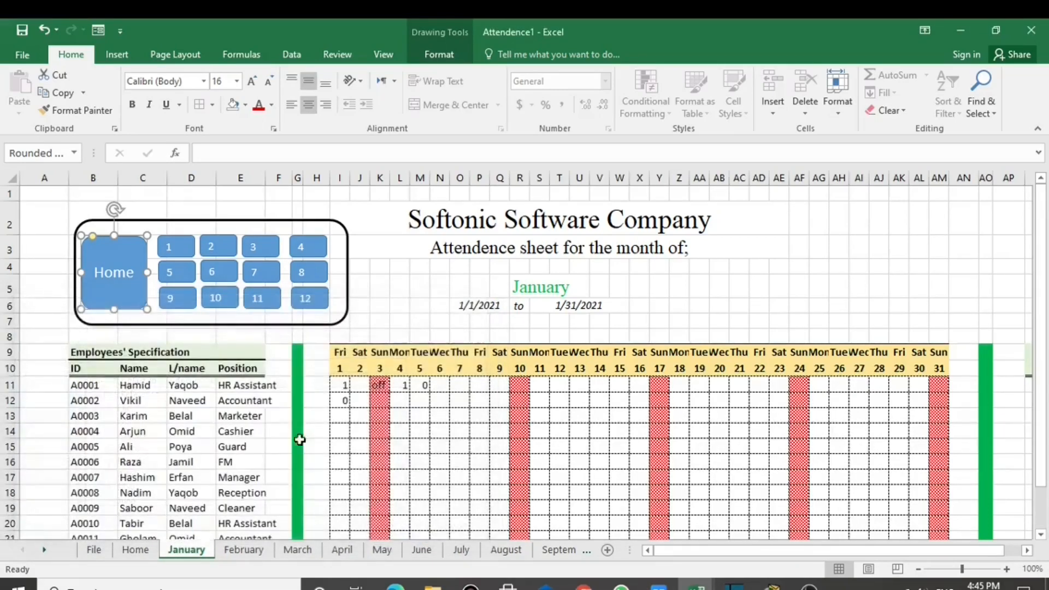
Hyperlink button 1 to cell A1 of the January sheet in this document
{"action": "left_click", "coordinate": [188, 253]}
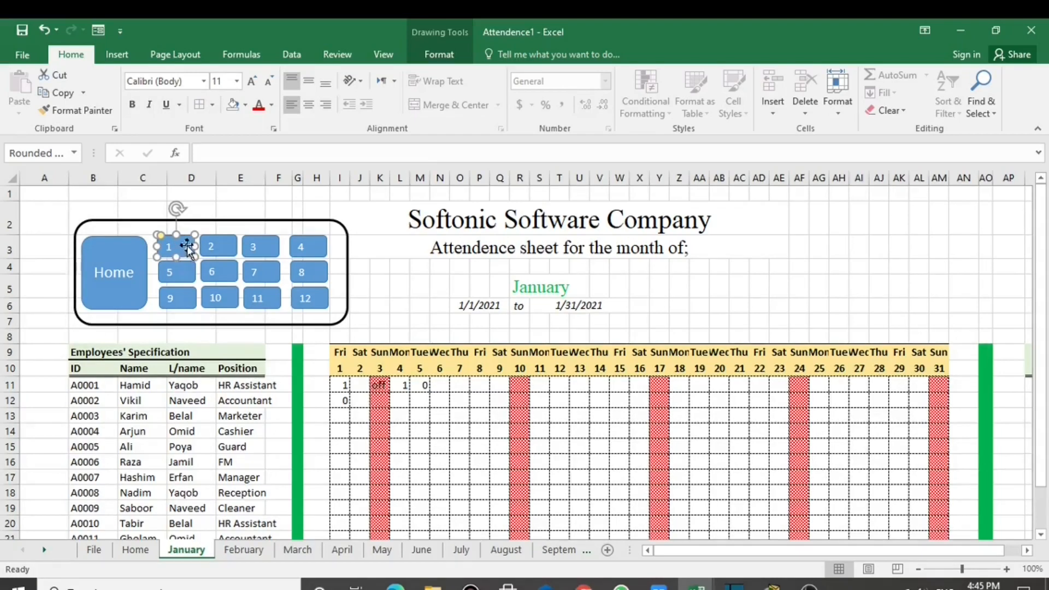
{"action": "right_click", "coordinate": [186, 249]}
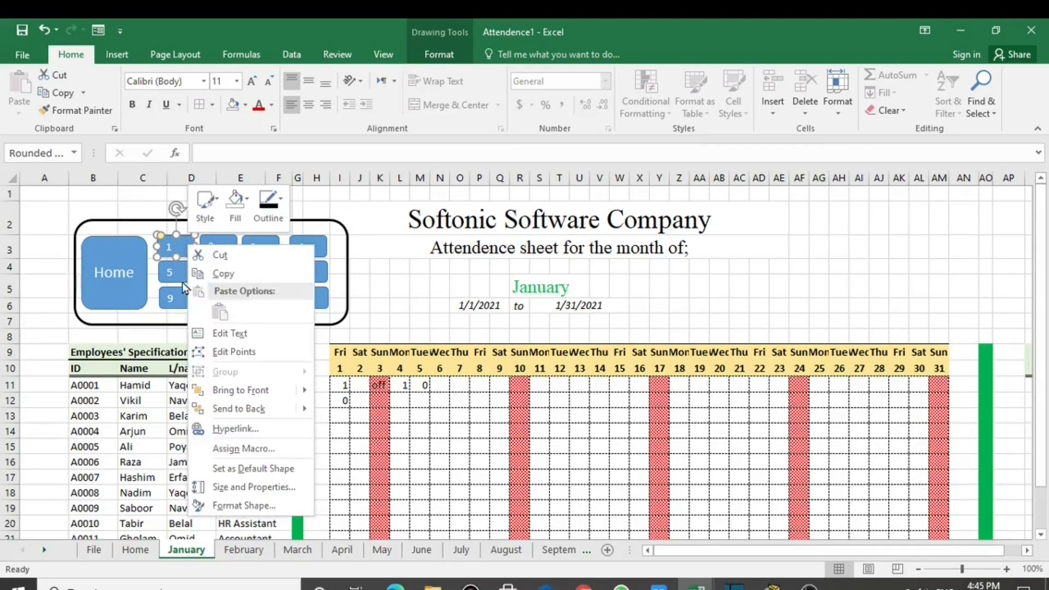
{"action": "left_click", "coordinate": [240, 429]}
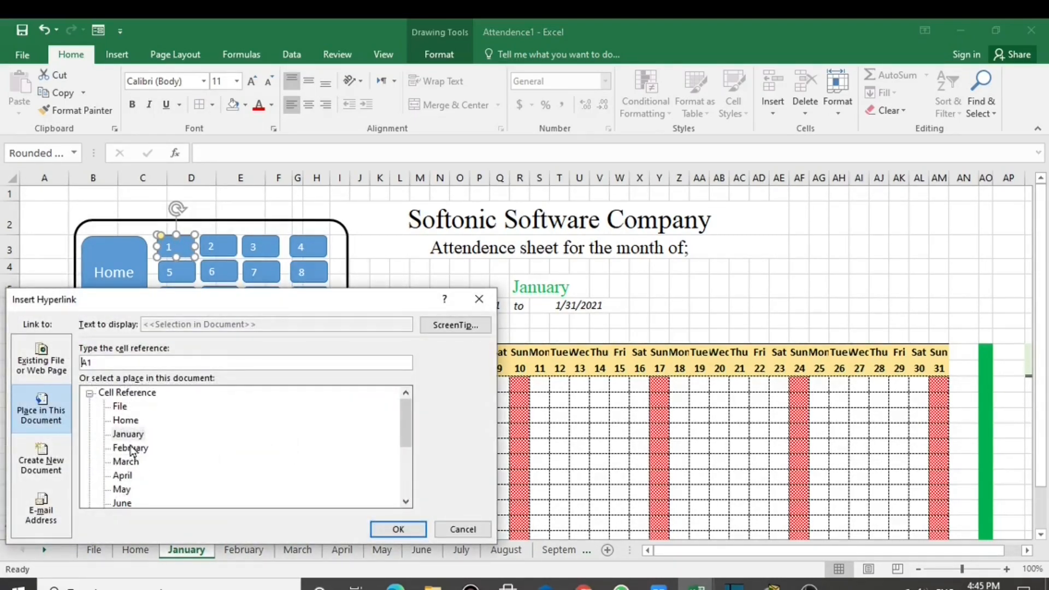
{"action": "left_click", "coordinate": [129, 434]}
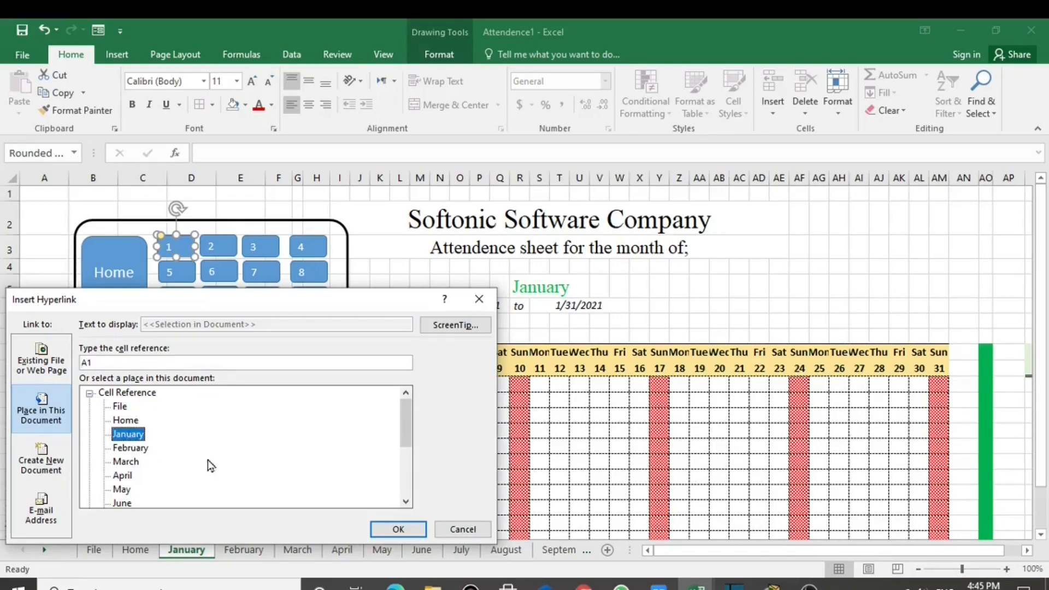
{"action": "left_click", "coordinate": [382, 529]}
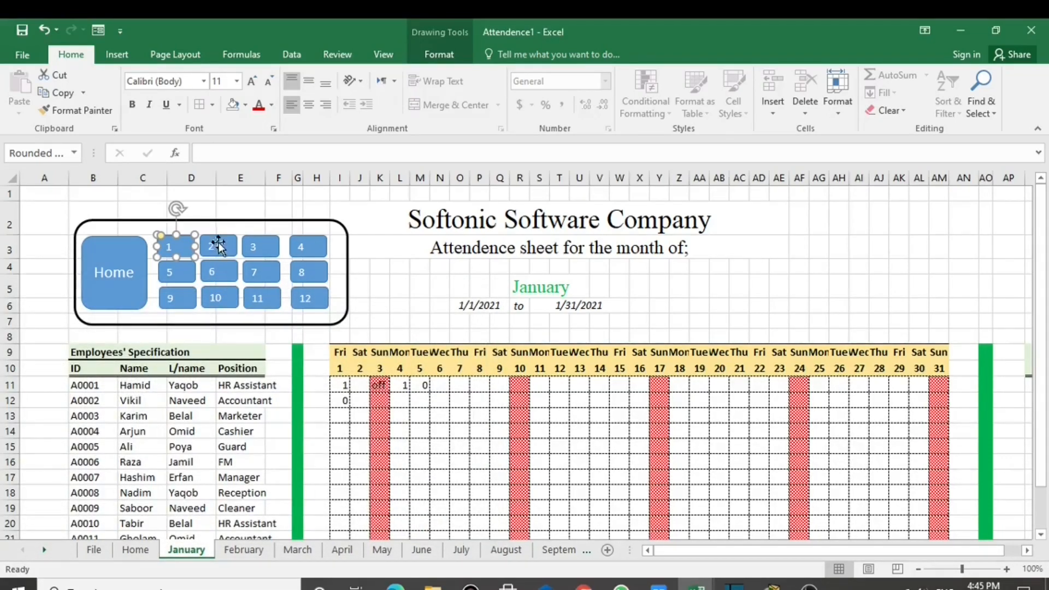
Hyperlink button 2 to cell A1 of the February sheet in this document
{"action": "left_click", "coordinate": [221, 247]}
{"action": "right_click", "coordinate": [222, 247]}
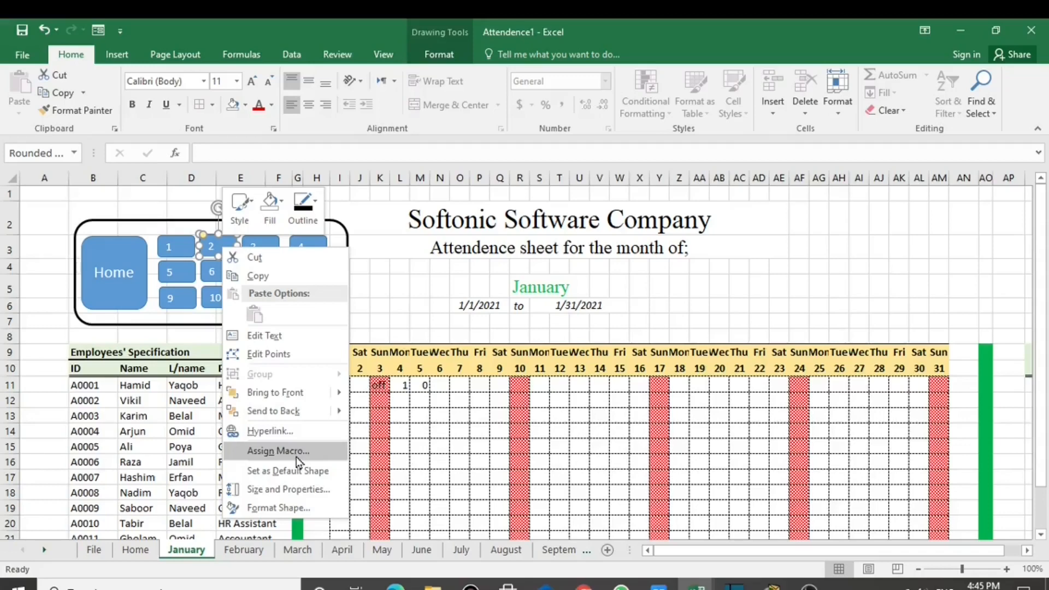
{"action": "left_click", "coordinate": [282, 431]}
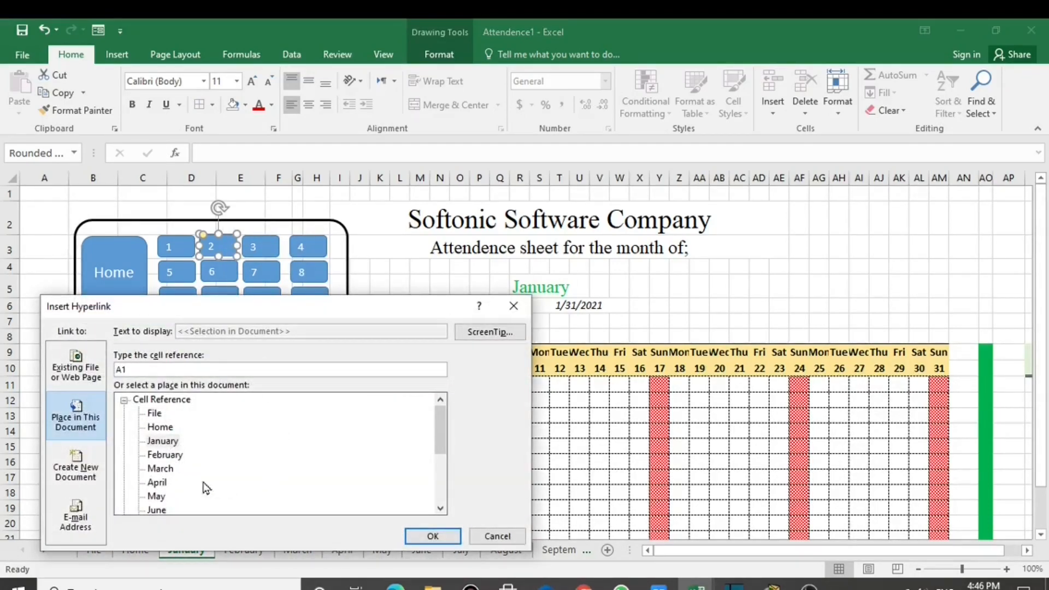
{"action": "left_click", "coordinate": [164, 454]}
{"action": "left_click", "coordinate": [433, 536]}
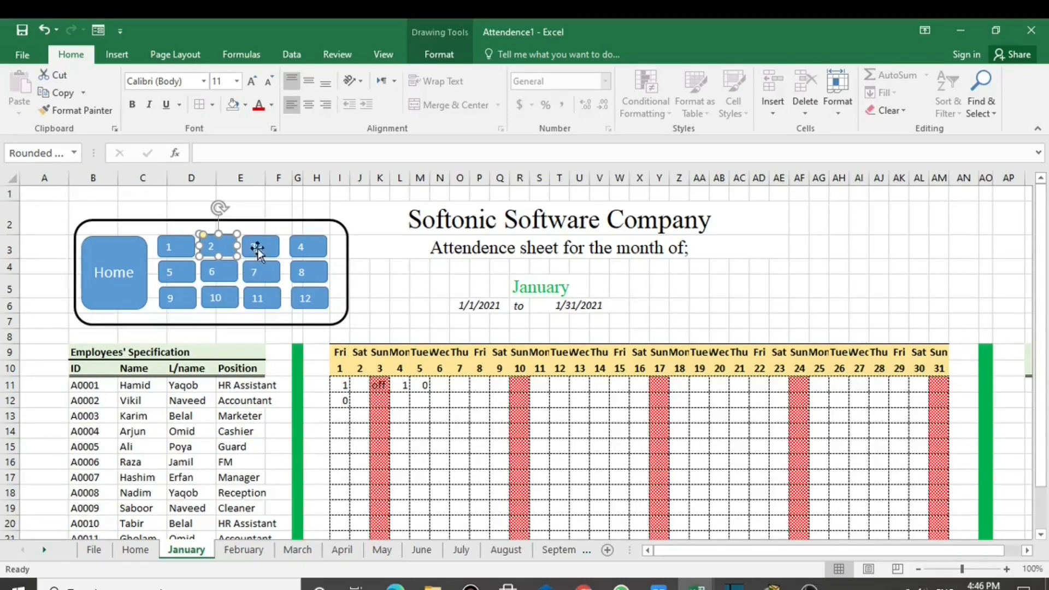
Hyperlink button 3 to cell A1 of the March sheet in this document
{"action": "right_click", "coordinate": [260, 245]}
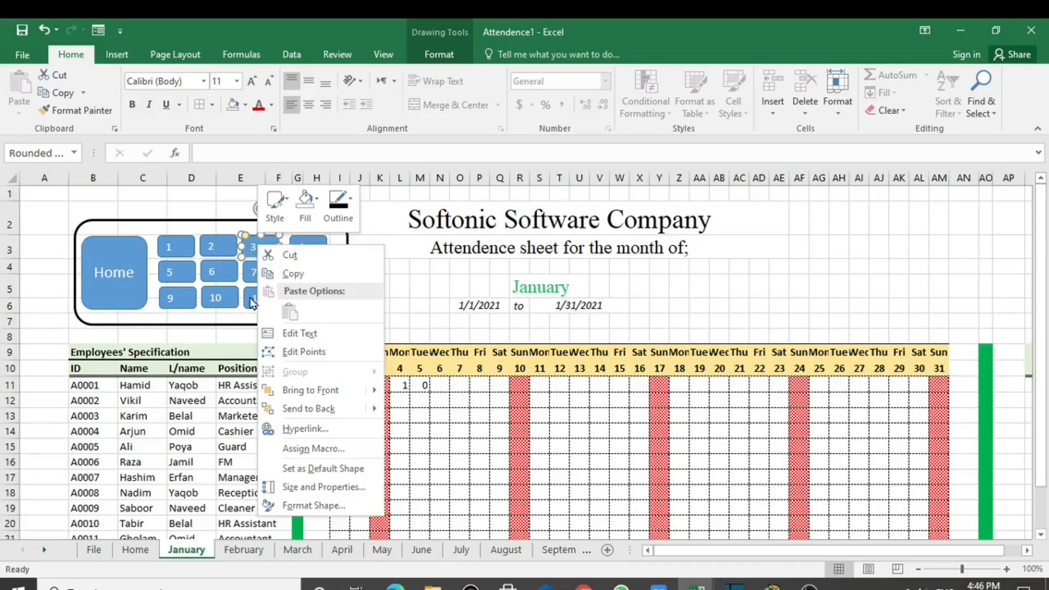
{"action": "left_click", "coordinate": [328, 429]}
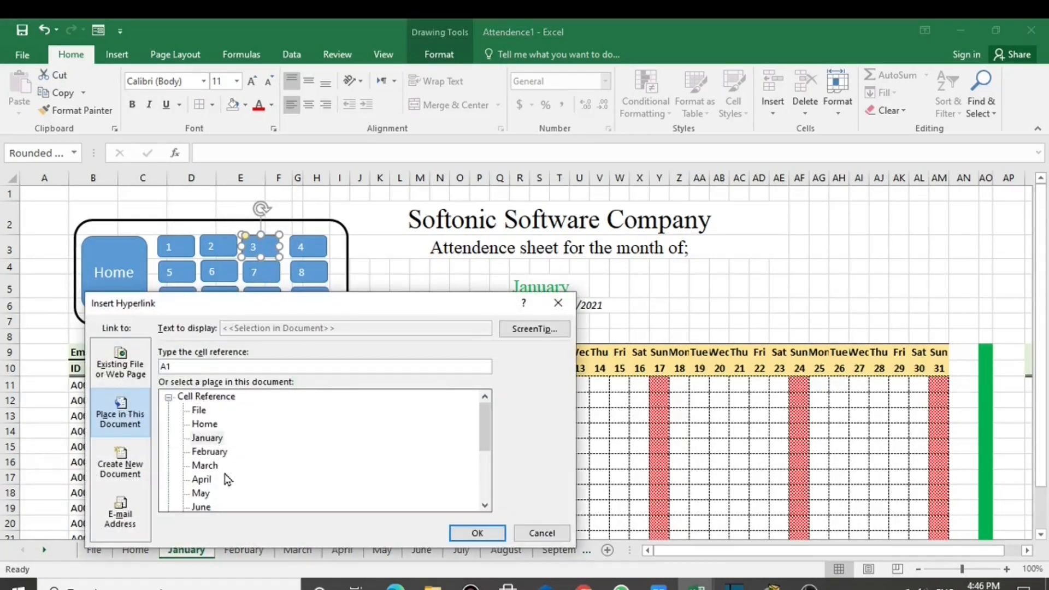
{"action": "left_click", "coordinate": [205, 465]}
{"action": "left_click", "coordinate": [486, 537]}
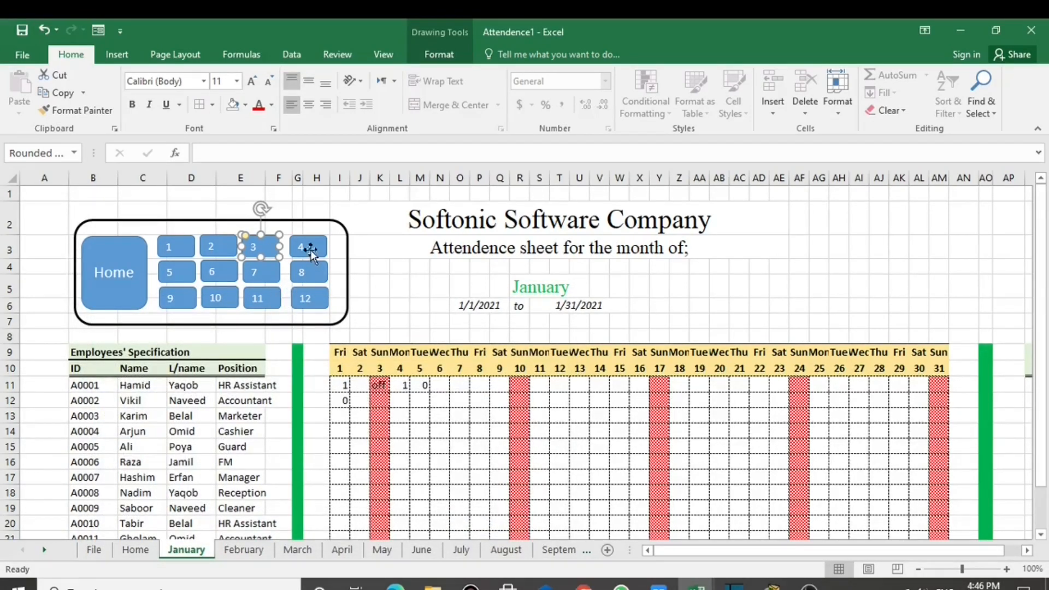
Hyperlink button 4 to cell A1 of the April sheet in this document
{"action": "left_click", "coordinate": [312, 249]}
{"action": "right_click", "coordinate": [316, 248]}
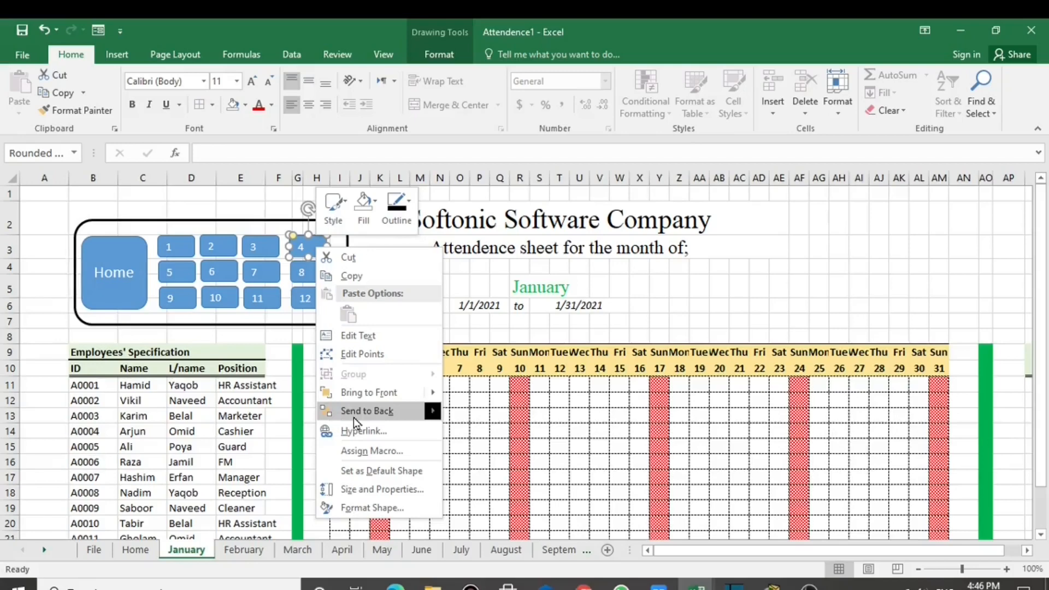
{"action": "left_click", "coordinate": [361, 430]}
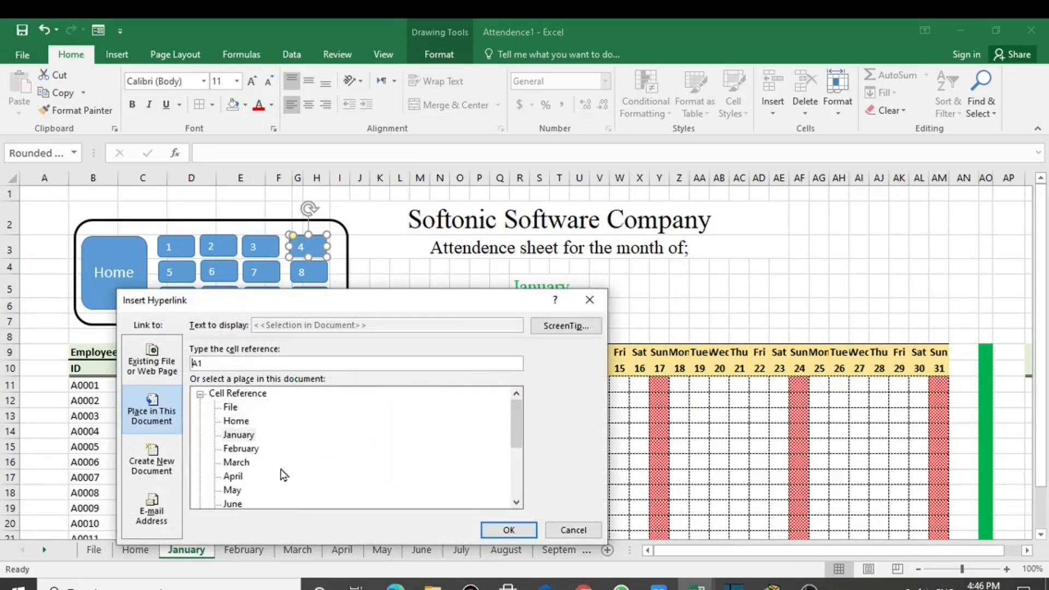
{"action": "left_click", "coordinate": [234, 476]}
{"action": "left_click", "coordinate": [509, 529]}
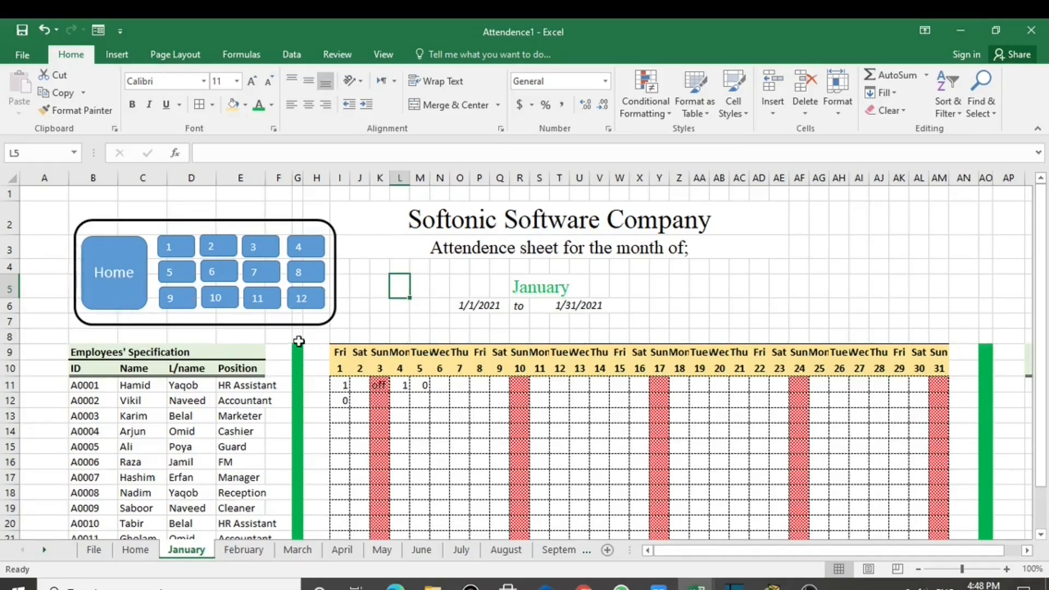
Test the links by following the Home button to the Home sheet and its January button back
{"action": "left_click", "coordinate": [115, 288]}
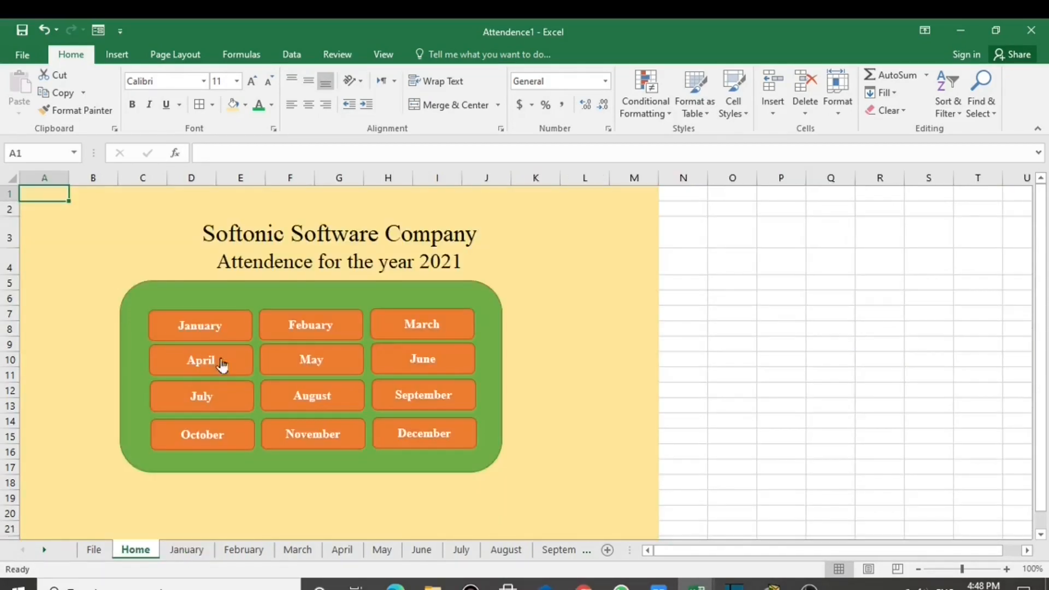
{"action": "left_click", "coordinate": [208, 329]}
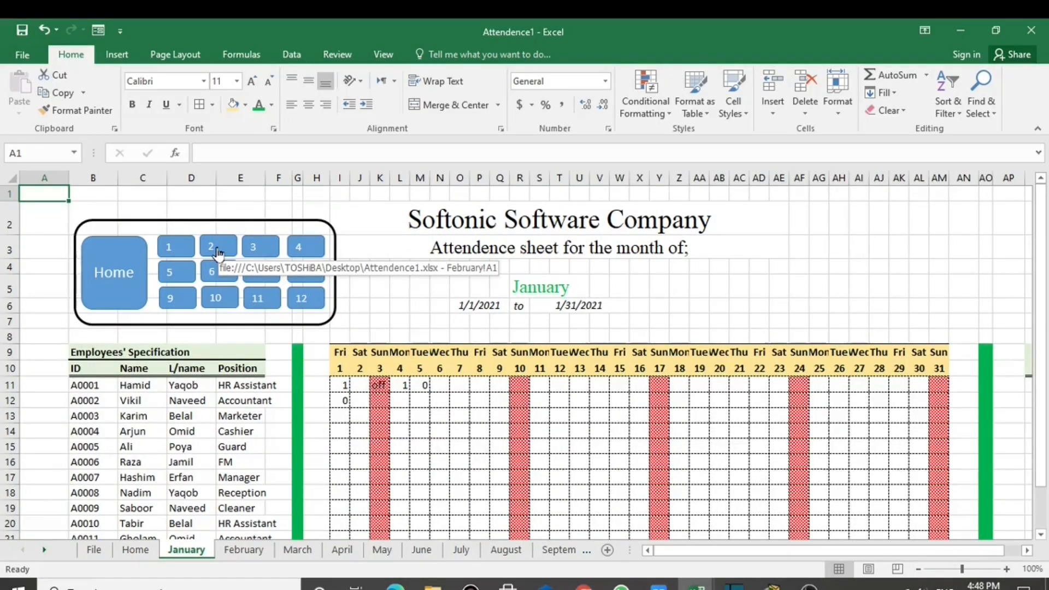
Test the February link of button 2 on January, and look through the Home, January and February sheets
{"action": "left_click", "coordinate": [217, 249]}
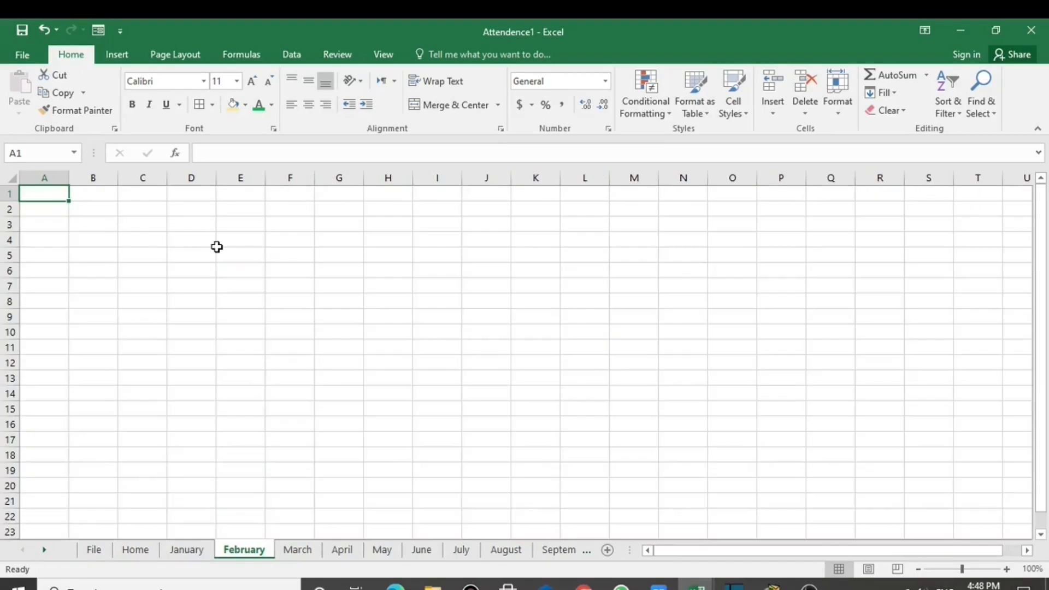
{"action": "left_click", "coordinate": [141, 553]}
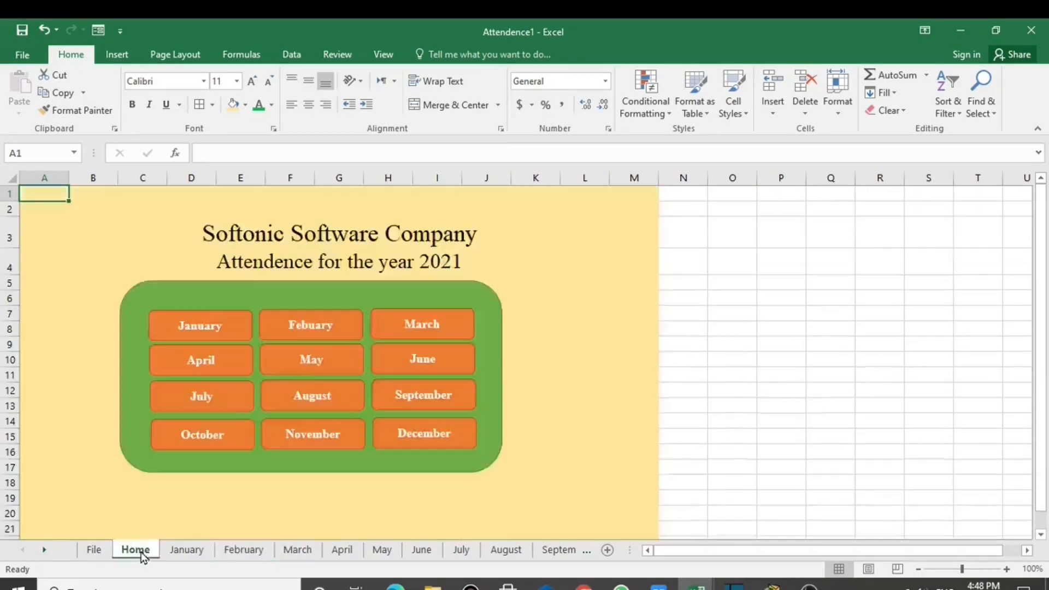
{"action": "left_click", "coordinate": [176, 550]}
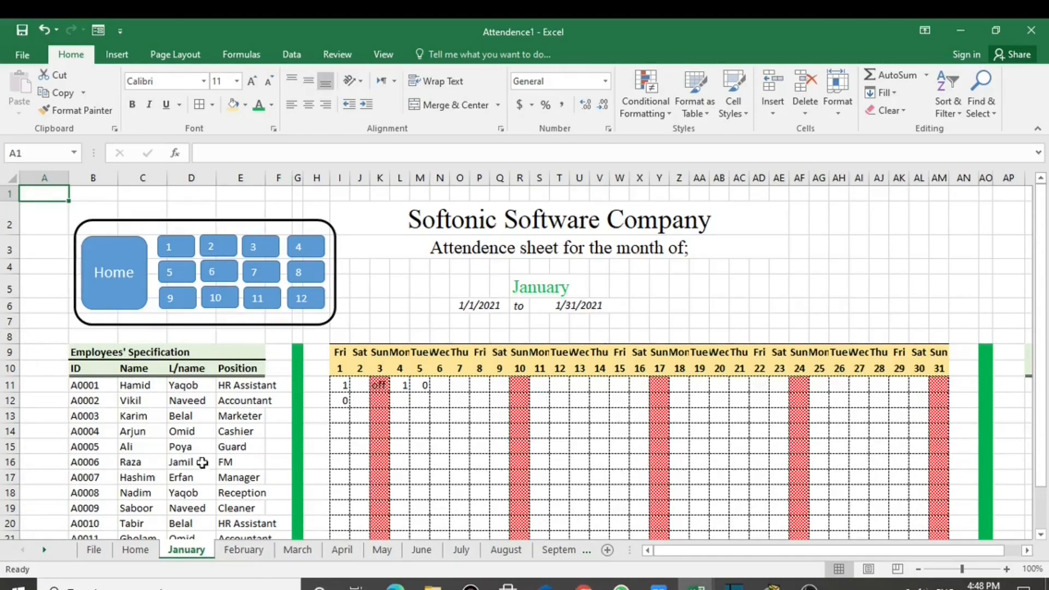
{"action": "left_click", "coordinate": [256, 553]}
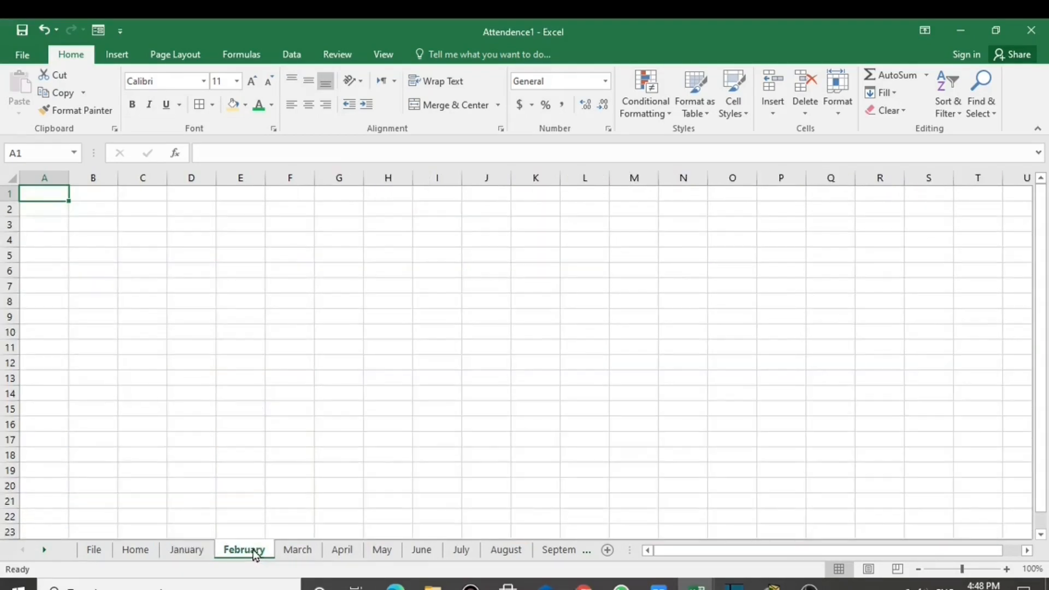
{"action": "left_click", "coordinate": [136, 551]}
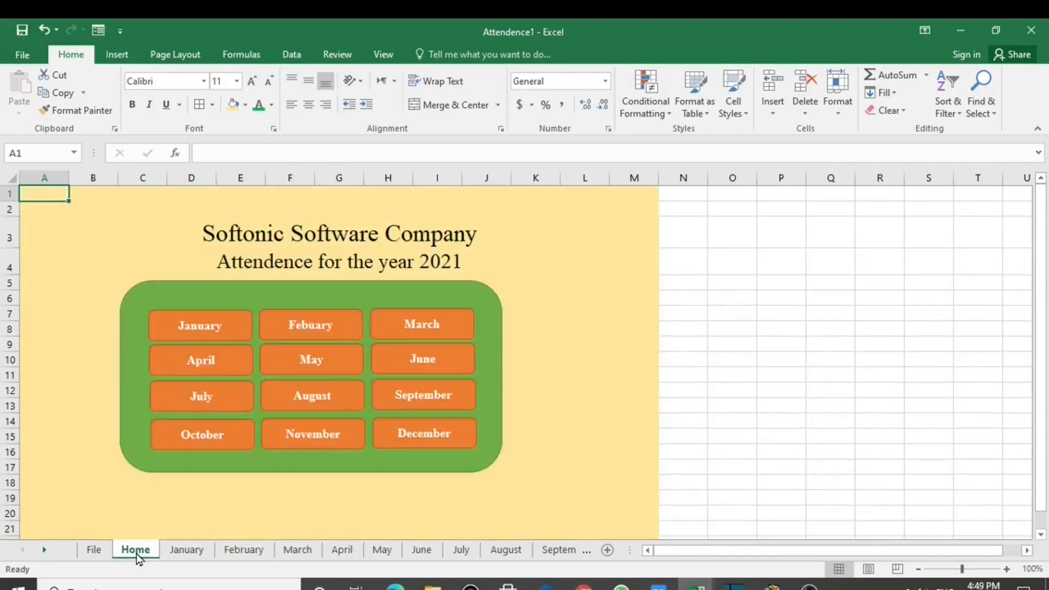
{"action": "left_click", "coordinate": [186, 551]}
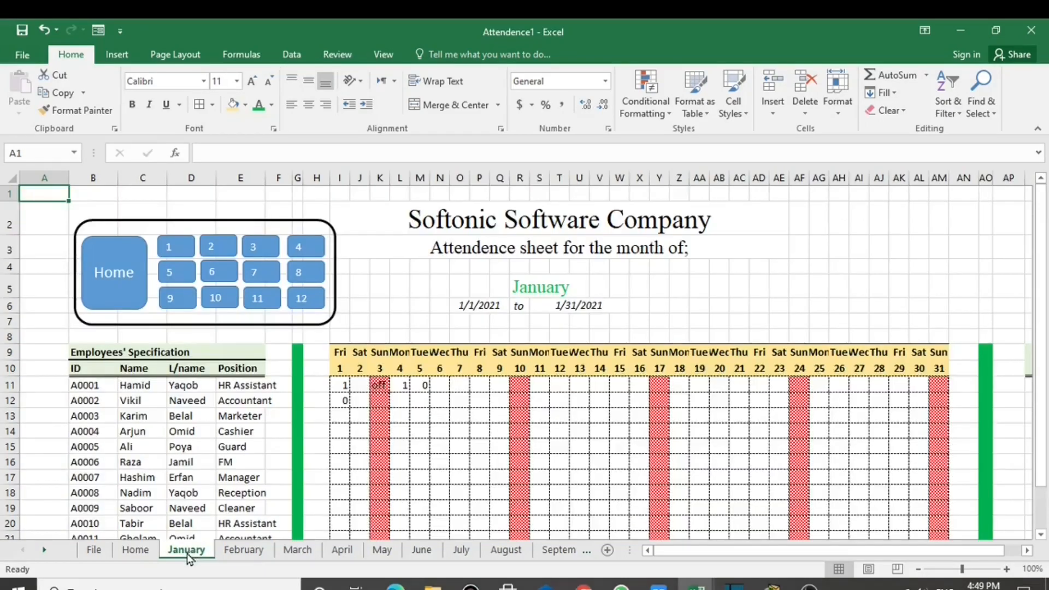
Copy the entire January sheet and paste it into the February sheet at cell A1
{"action": "left_click", "coordinate": [12, 176]}
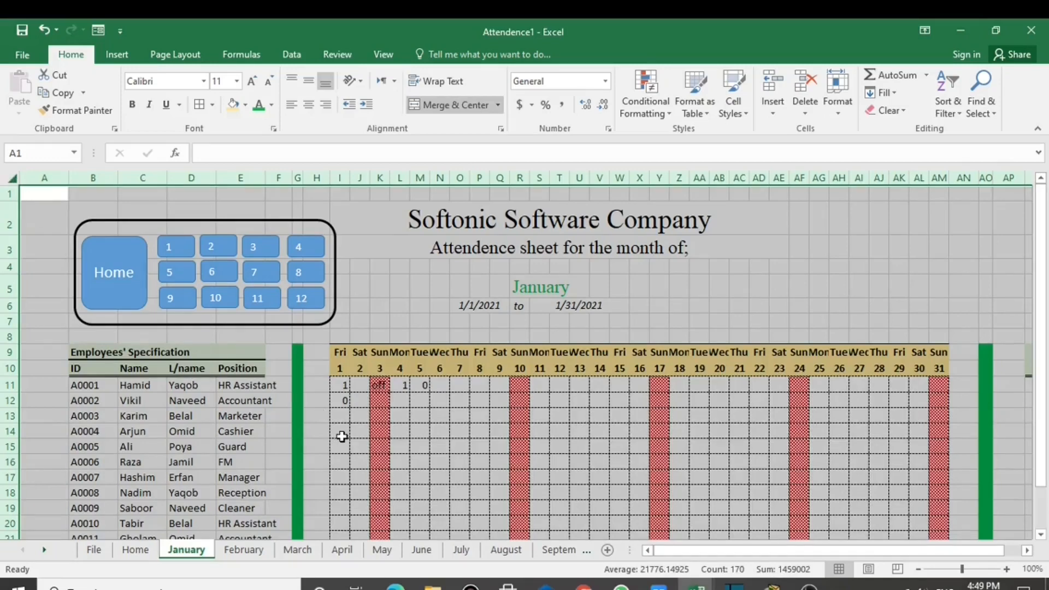
{"action": "key", "text": "ctrl+c"}
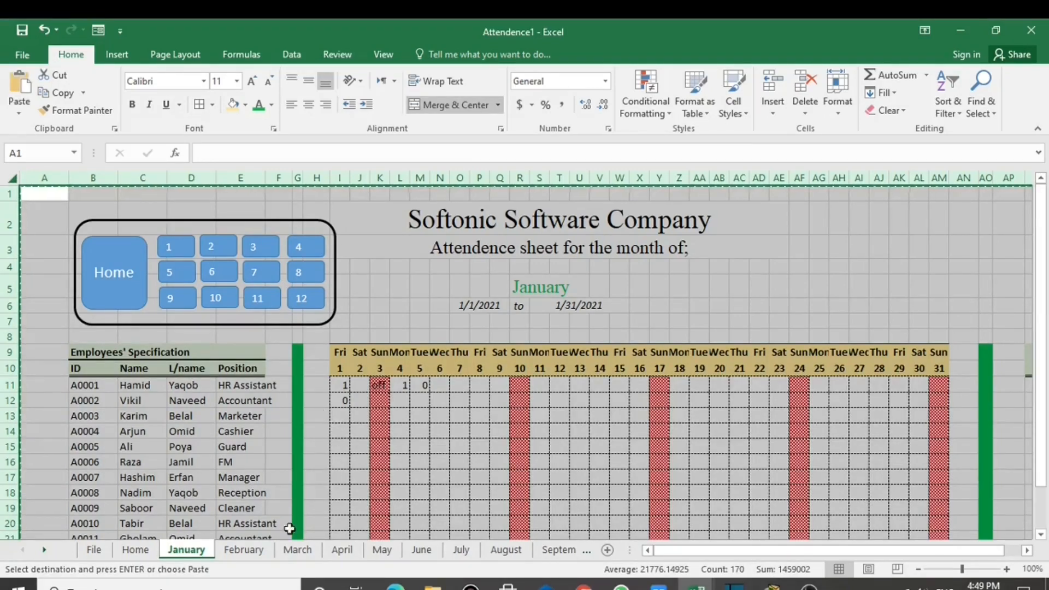
{"action": "left_click", "coordinate": [243, 550]}
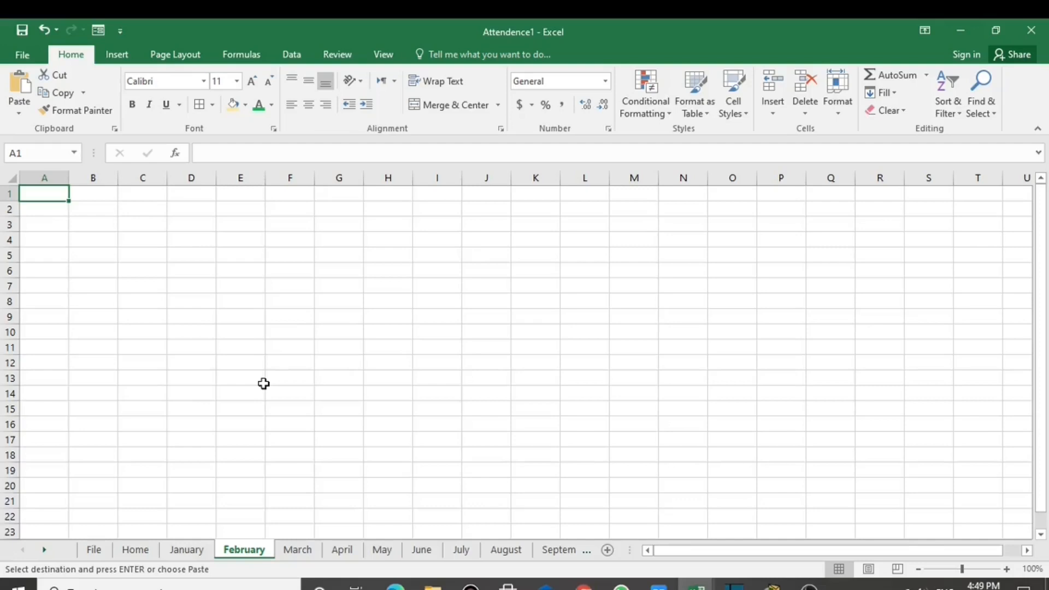
{"action": "key", "text": "ctrl+v"}
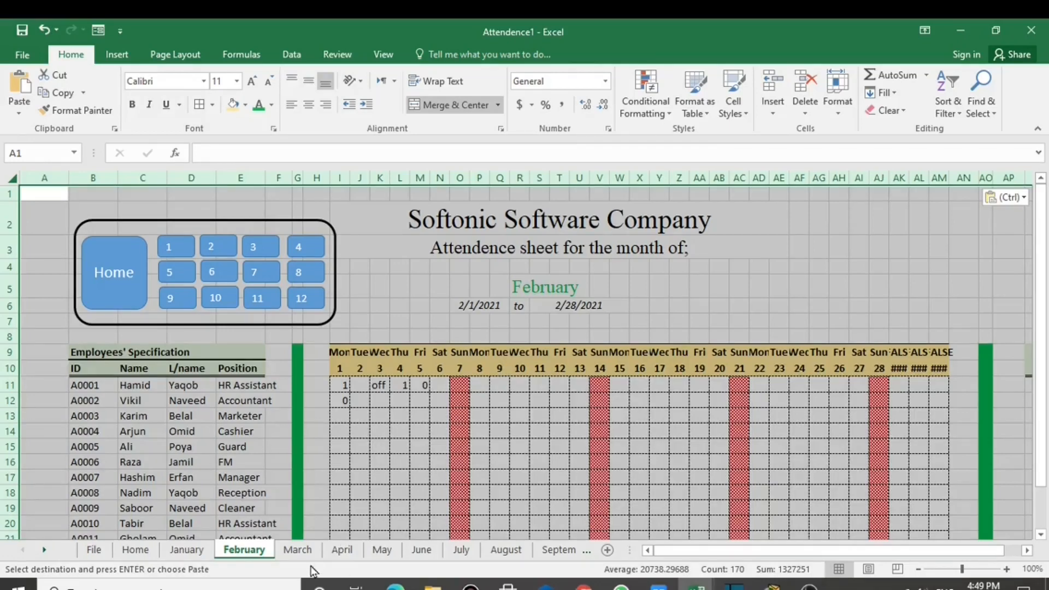
Paste the copied January sheet at cell A1 of both the March and April sheets
{"action": "left_click", "coordinate": [297, 549]}
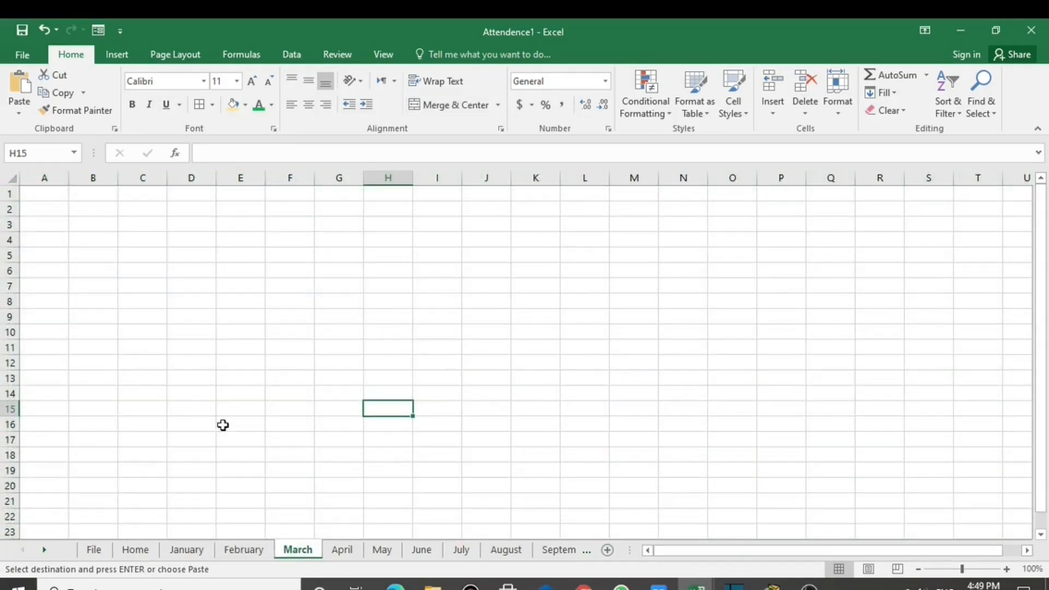
{"action": "left_click", "coordinate": [45, 194]}
{"action": "key", "text": "ctrl+v"}
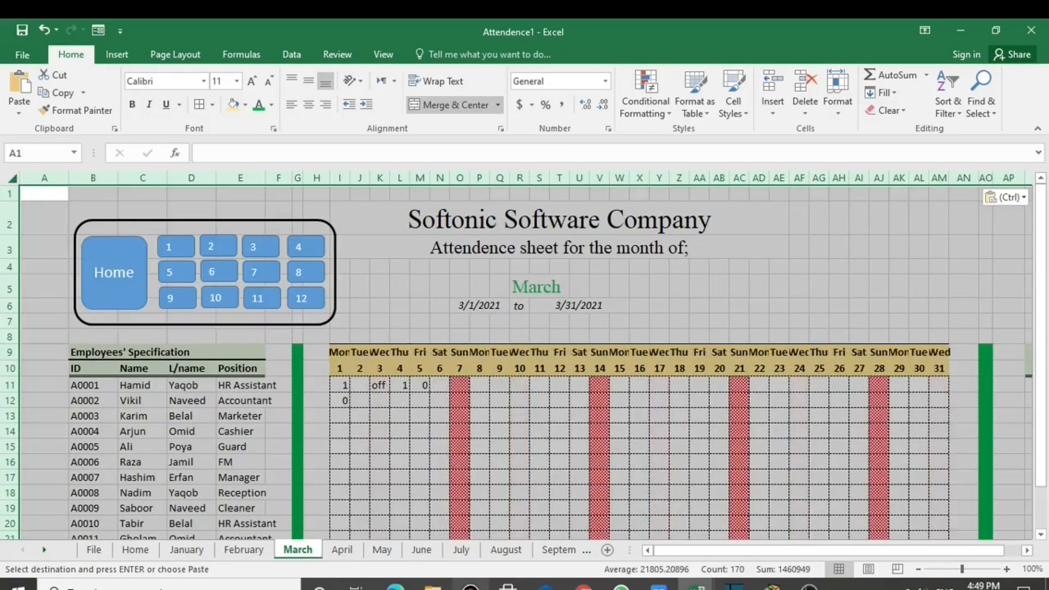
{"action": "left_click", "coordinate": [342, 550]}
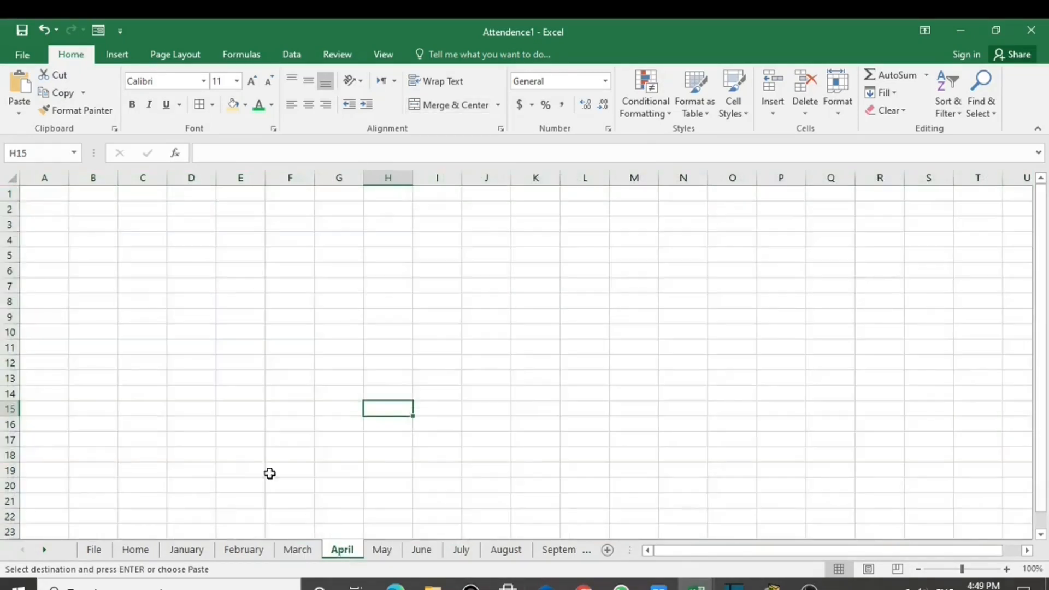
{"action": "left_click", "coordinate": [41, 198]}
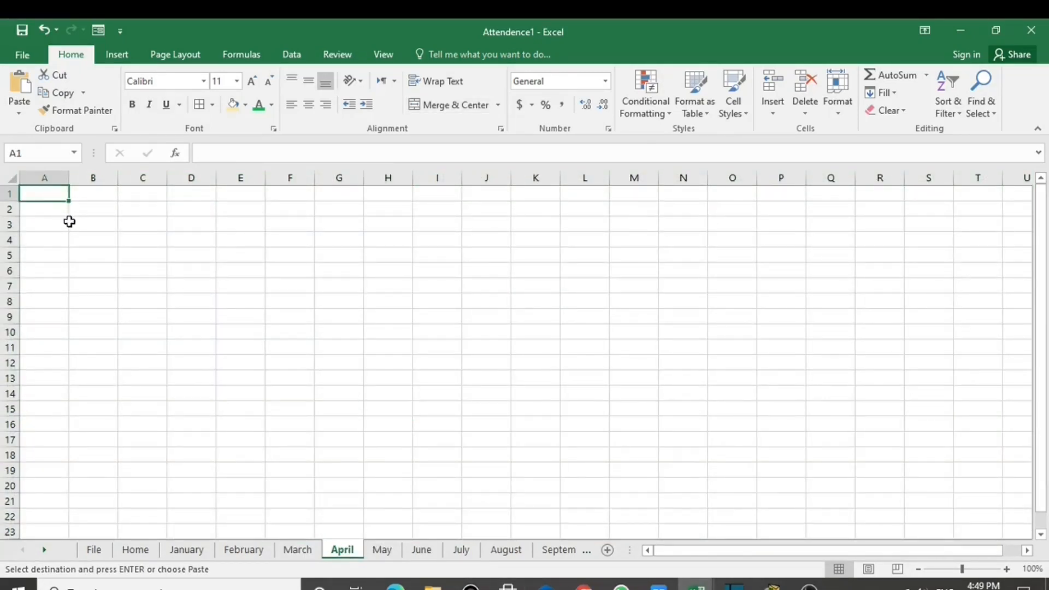
{"action": "key", "text": "ctrl+v"}
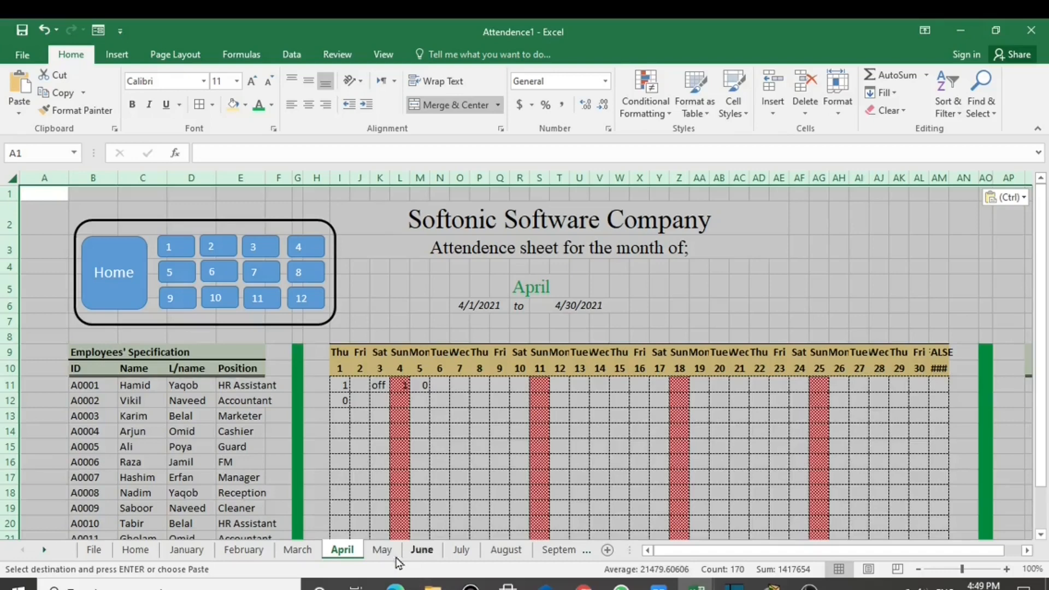
Paste the copied January sheet into the May sheet at cell A1
{"action": "left_click", "coordinate": [382, 550]}
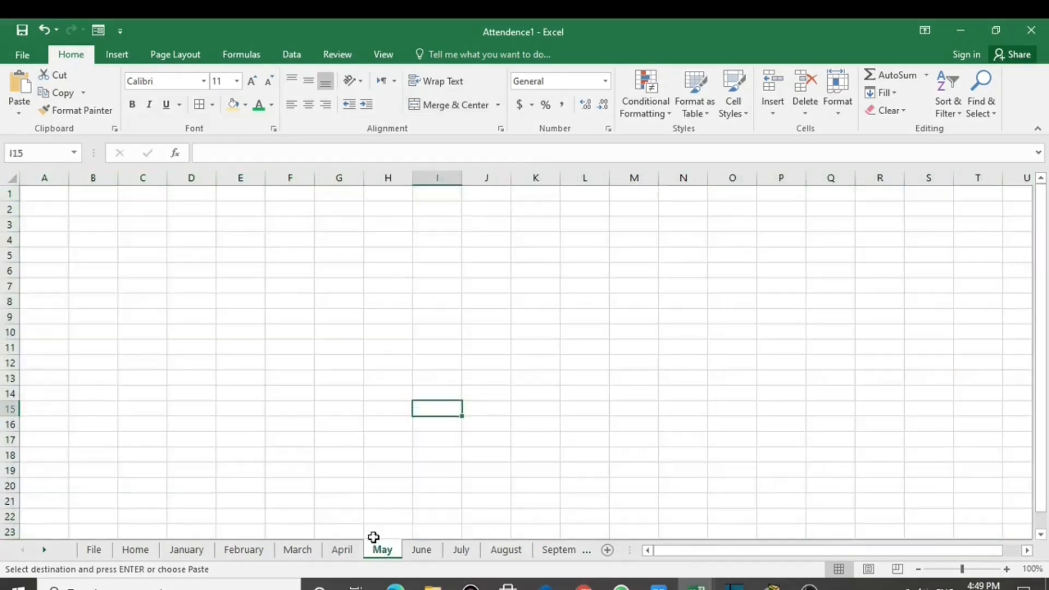
{"action": "left_click", "coordinate": [48, 195]}
{"action": "key", "text": "ctrl+v"}
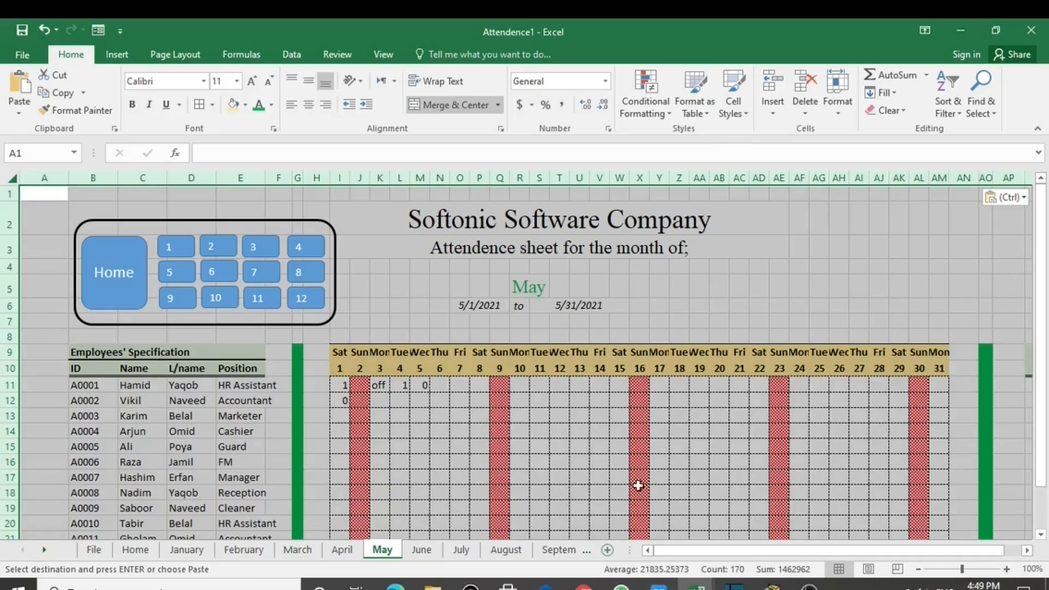
{"action": "left_click", "coordinate": [399, 284]}
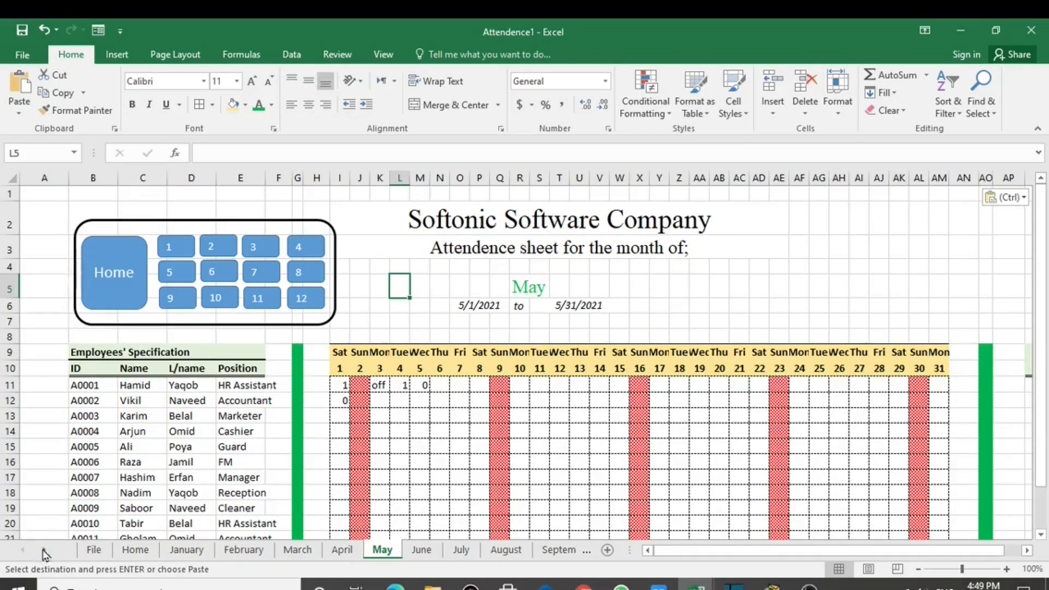
Follow the February button on the Home sheet and hide the gridlines on the February sheet
{"action": "left_click", "coordinate": [198, 553]}
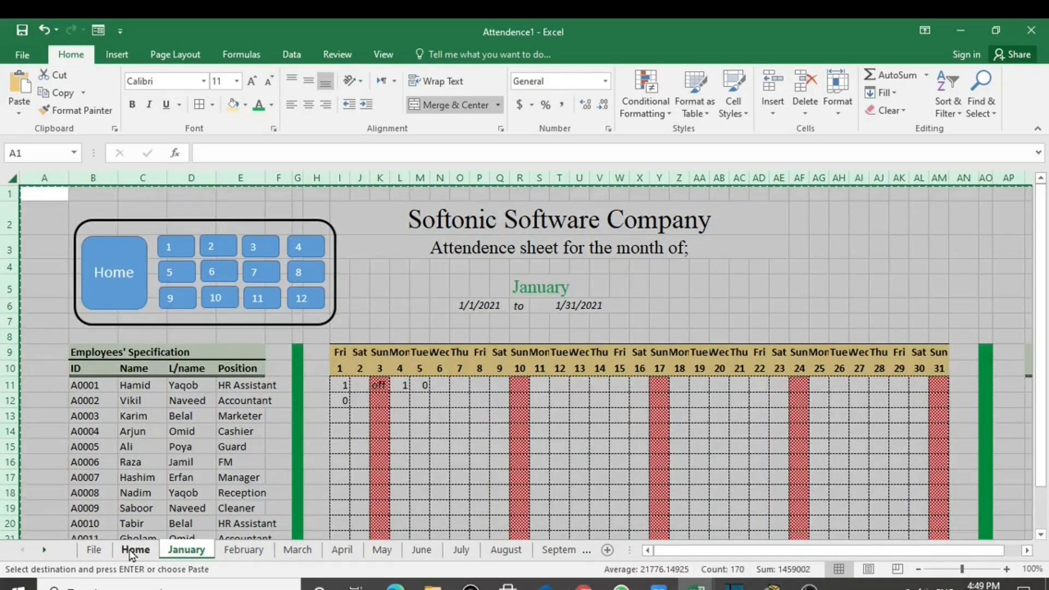
{"action": "left_click", "coordinate": [135, 550]}
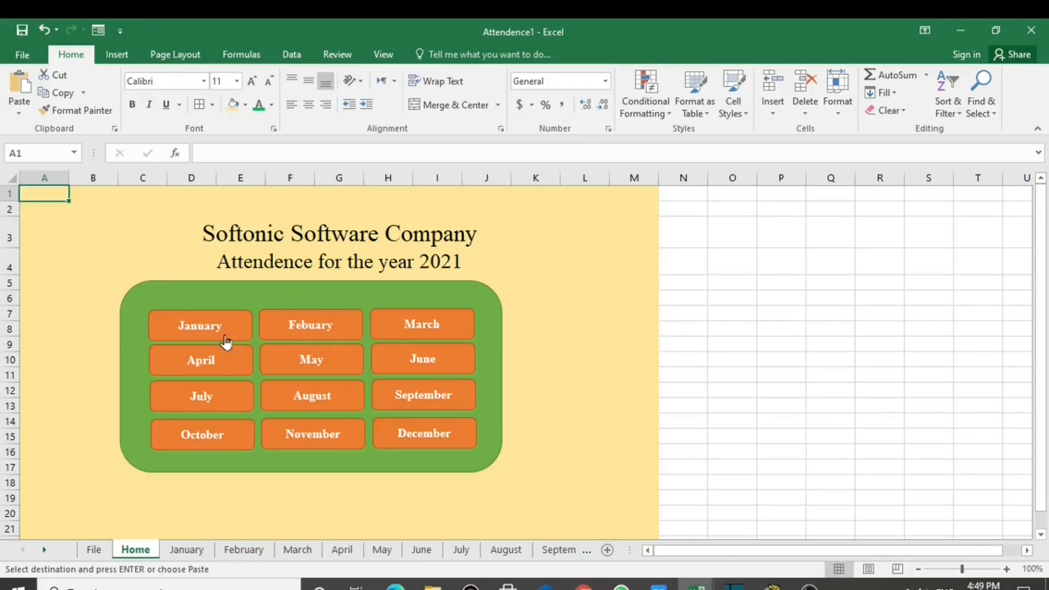
{"action": "left_click", "coordinate": [309, 330]}
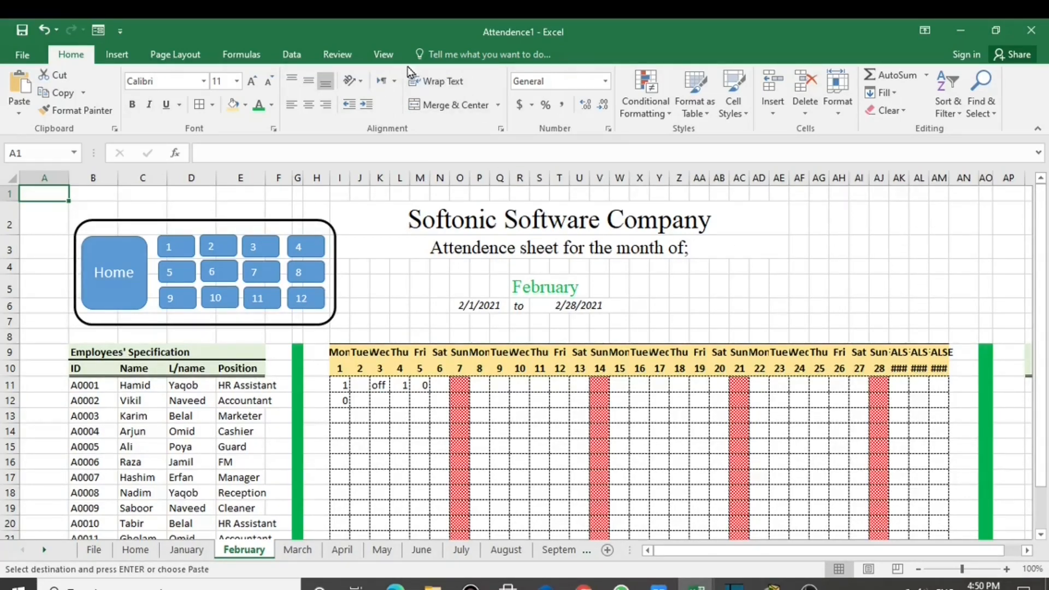
{"action": "left_click", "coordinate": [383, 54]}
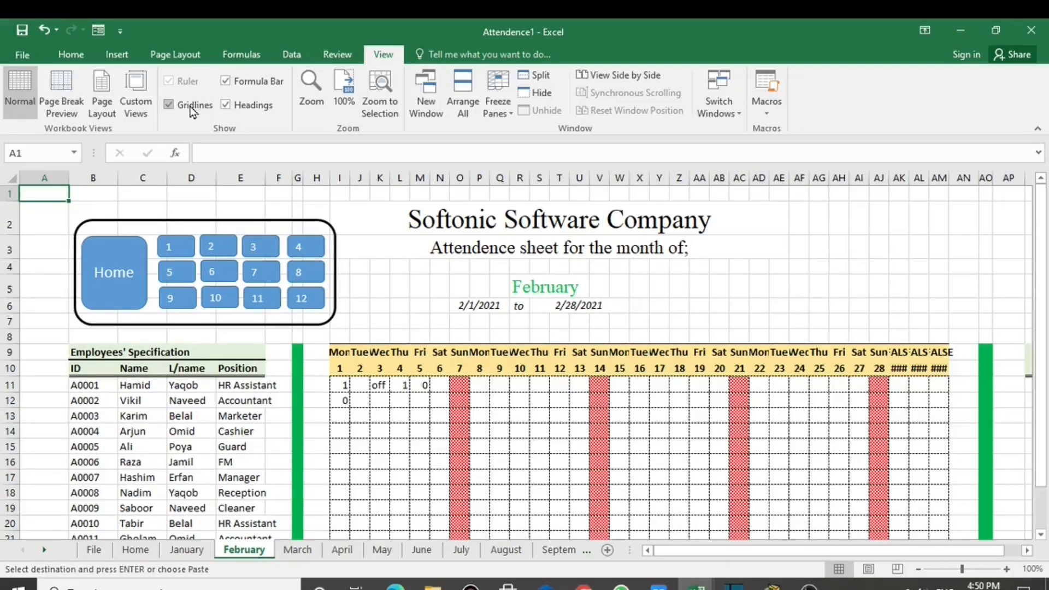
{"action": "left_click", "coordinate": [191, 108]}
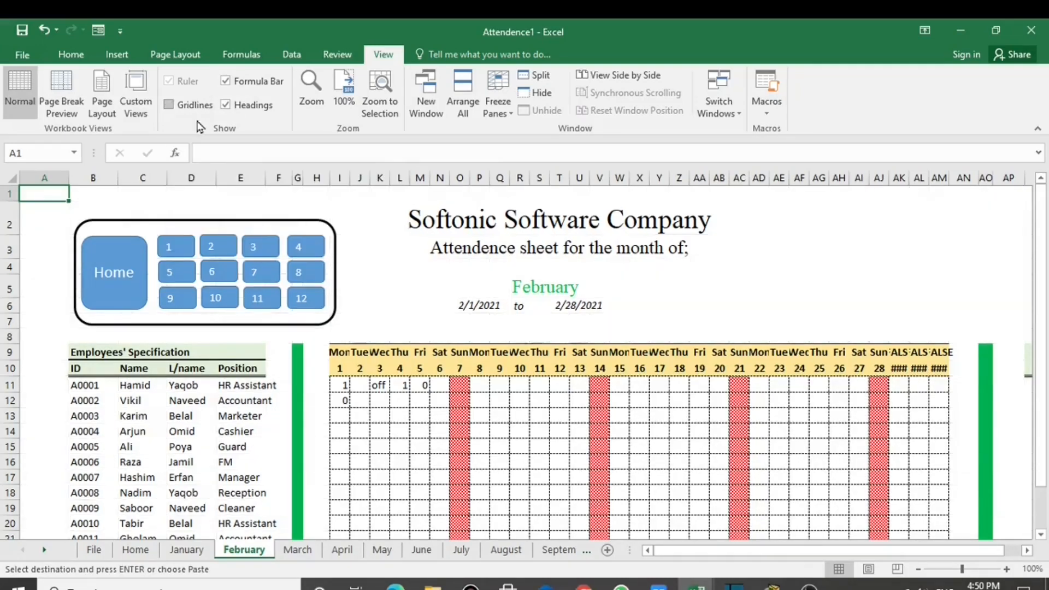
{"action": "left_click", "coordinate": [818, 285]}
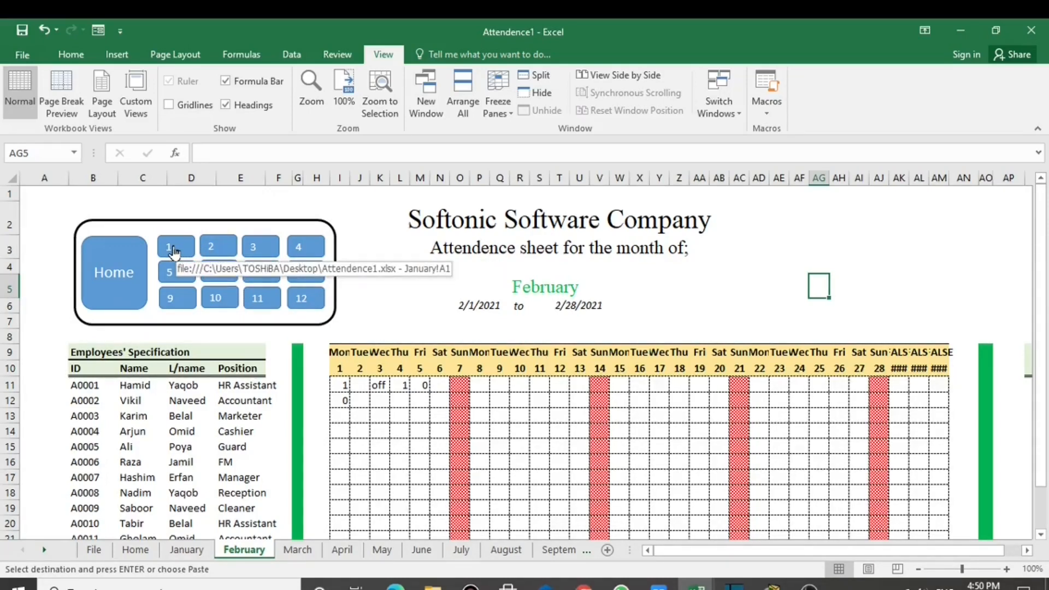
Go through the Home button and the March month button, and hide the gridlines on the March sheet
{"action": "left_click", "coordinate": [119, 289]}
{"action": "left_click", "coordinate": [413, 323]}
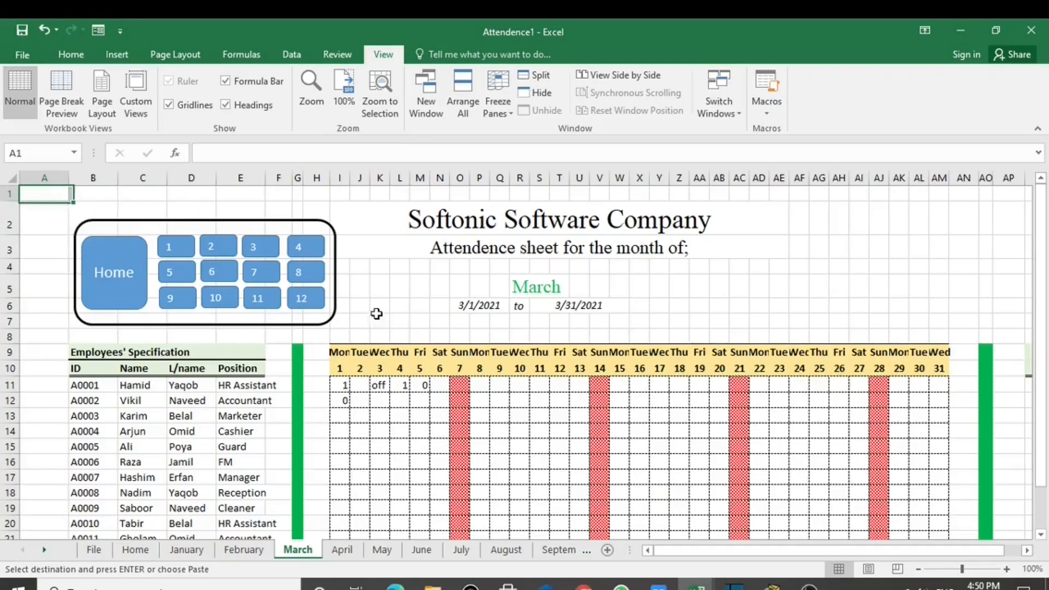
{"action": "scroll", "coordinate": [518, 401], "scroll_direction": "down", "scroll_amount": 2}
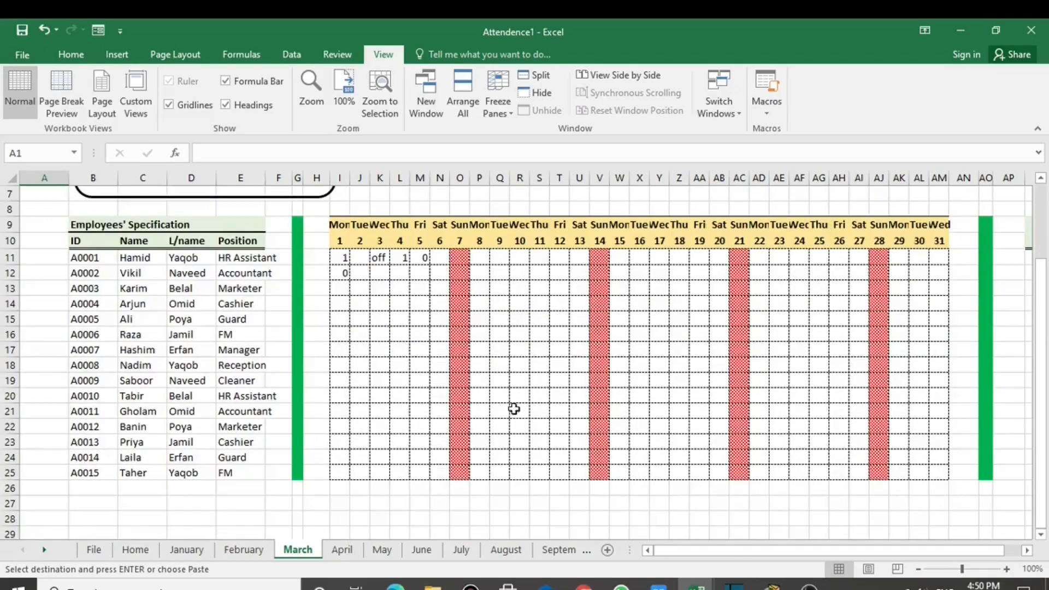
{"action": "scroll", "coordinate": [514, 409], "scroll_direction": "up", "scroll_amount": 2}
{"action": "left_click", "coordinate": [169, 105]}
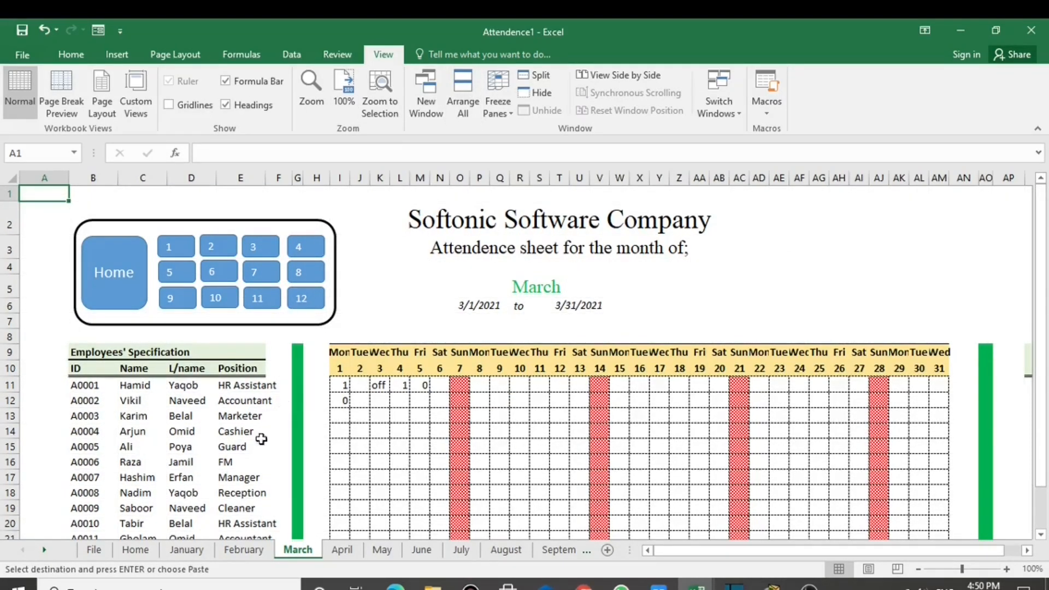
On the February sheet, enter attendance 1, 0, 1 for employee A0001 on days 1 to 3 (I11:K11)
{"action": "left_click", "coordinate": [247, 552]}
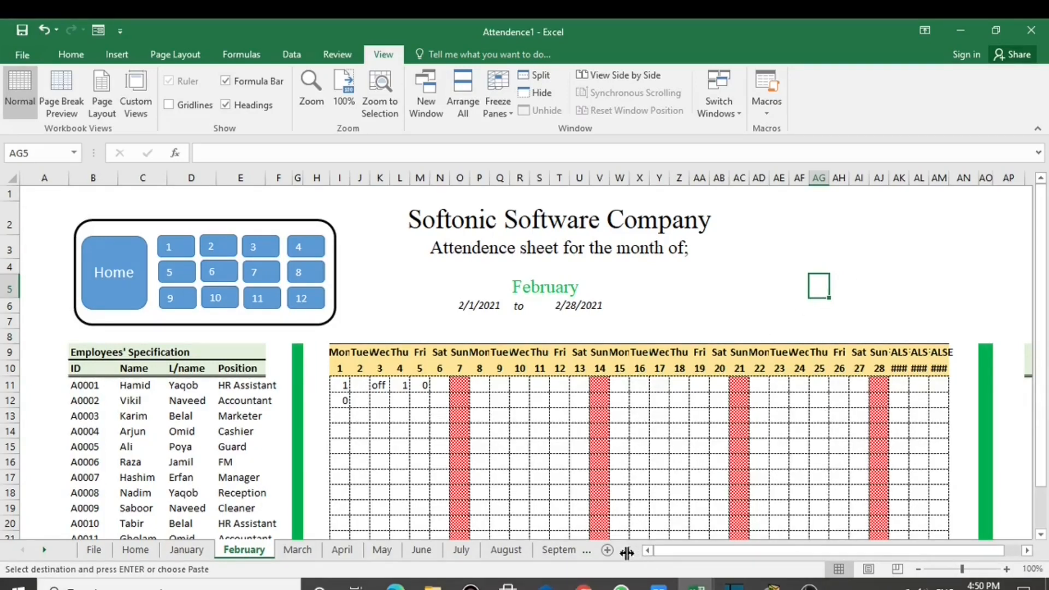
{"action": "left_click", "coordinate": [918, 569]}
{"action": "left_click", "coordinate": [918, 569]}
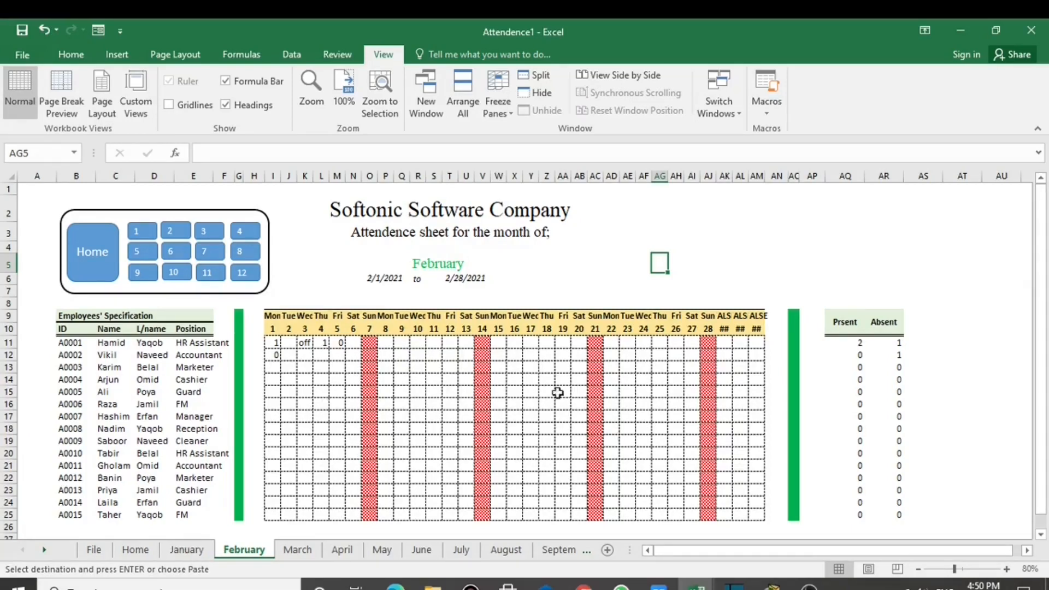
{"action": "left_click", "coordinate": [275, 344]}
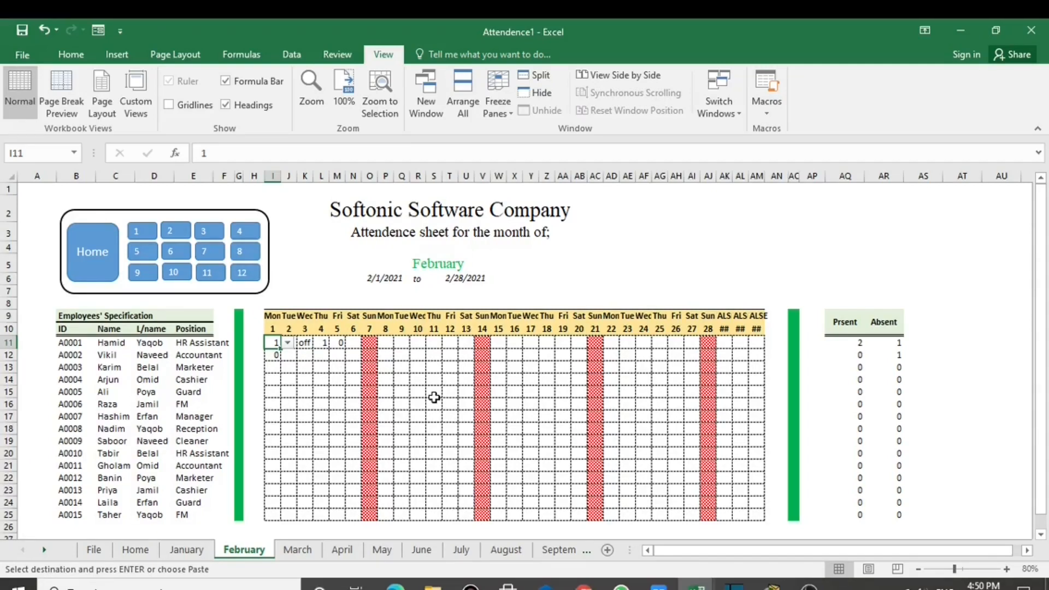
{"action": "type", "text": "1"}
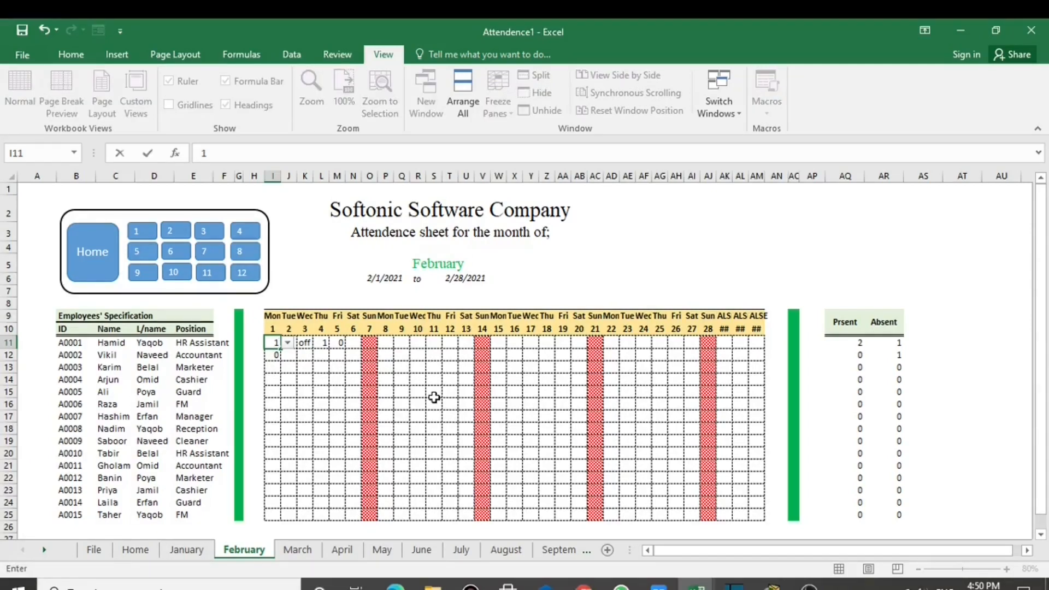
{"action": "key", "text": "Tab"}
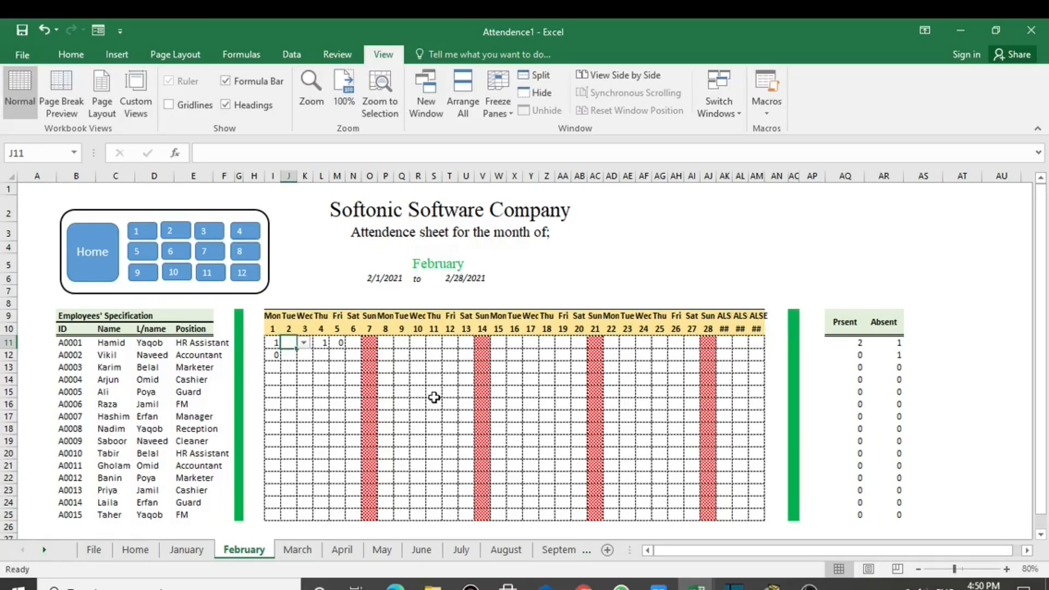
{"action": "type", "text": "0"}
{"action": "key", "text": "Tab"}
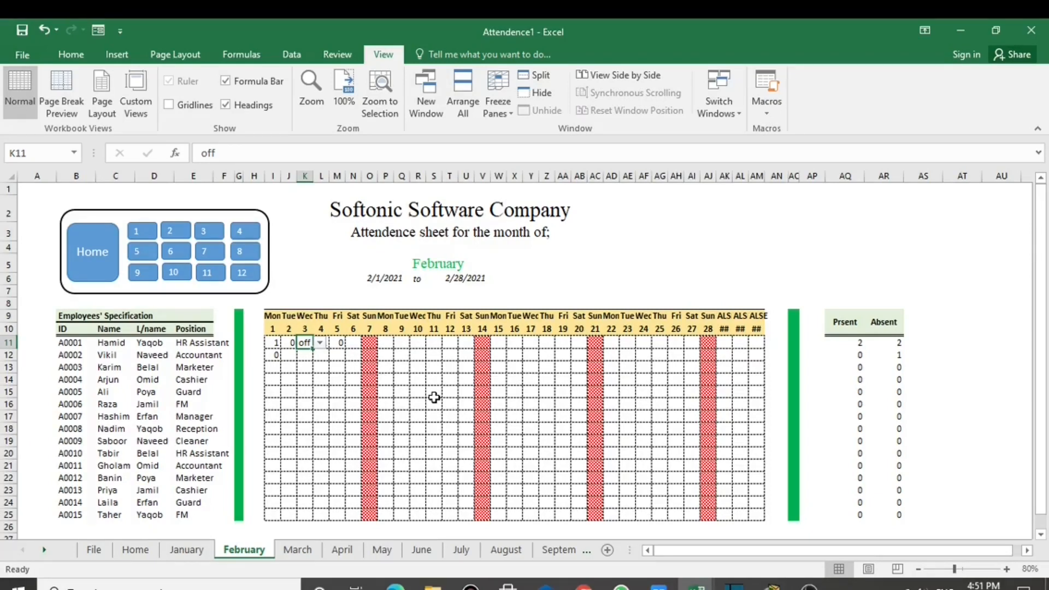
{"action": "type", "text": "1"}
{"action": "key", "text": "Tab"}
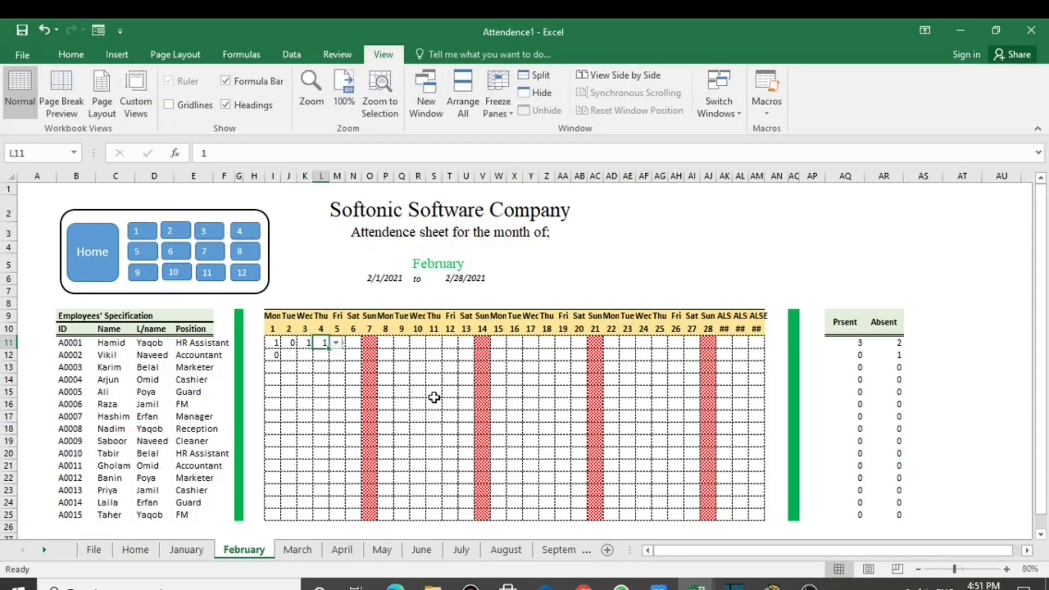
Enter attendance 0, 1, 1 for employee A0001 on February 4 to 6 (L11:N11)
{"action": "type", "text": "0"}
{"action": "key", "text": "Tab"}
{"action": "type", "text": "0"}
{"action": "key", "text": "ctrl+Return"}
{"action": "type", "text": "1"}
{"action": "key", "text": "Tab"}
{"action": "type", "text": "1"}
{"action": "key", "text": "Tab"}
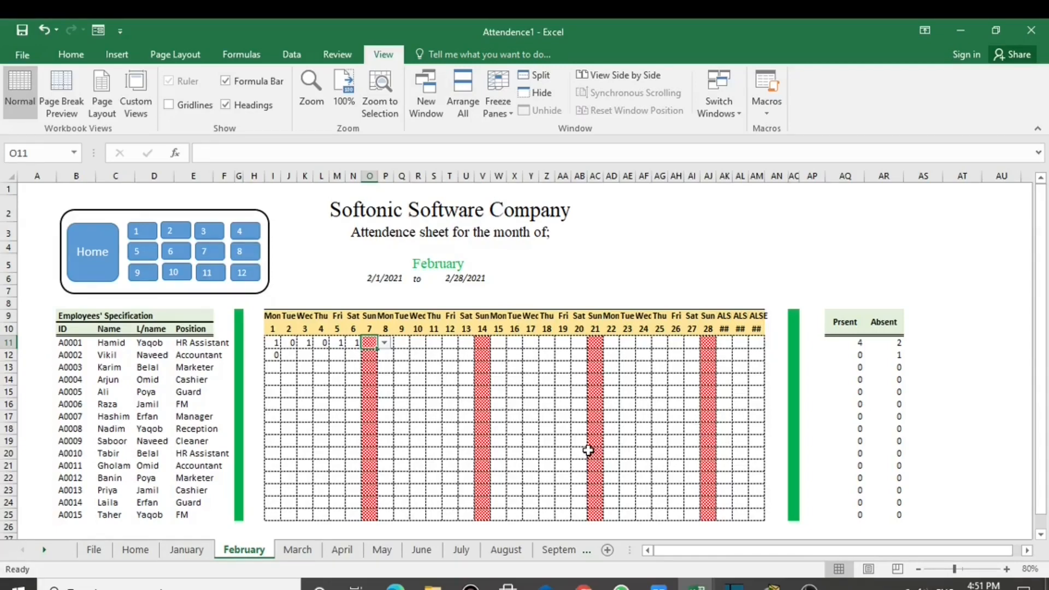
Look through the January to April attendance sheets, the File sheet and the Home sheet, finishing on the February sheet
{"action": "left_click", "coordinate": [315, 553]}
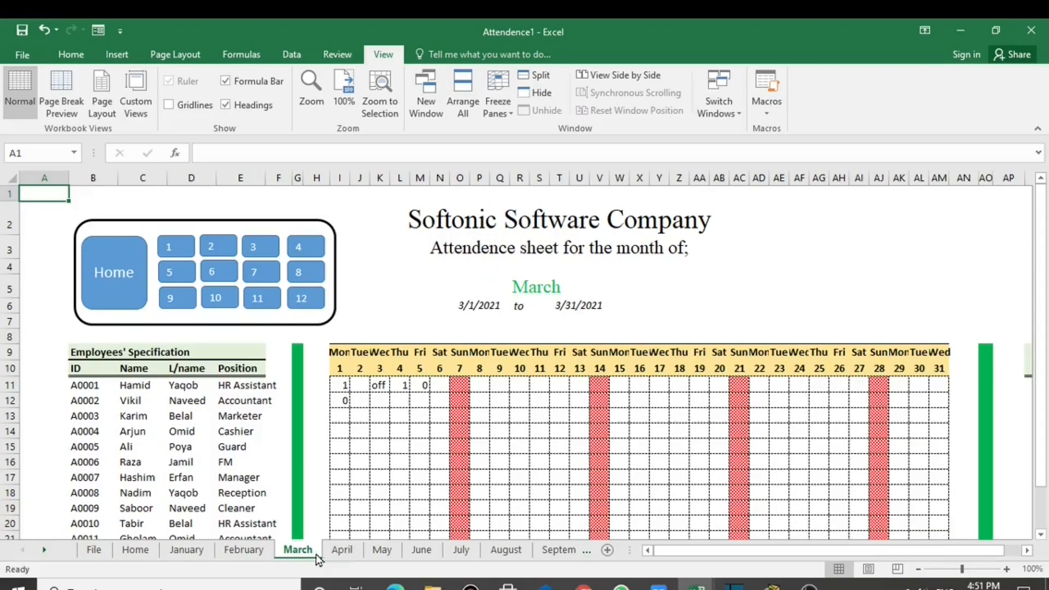
{"action": "left_click", "coordinate": [340, 552]}
{"action": "left_click", "coordinate": [306, 549]}
{"action": "left_click", "coordinate": [262, 549]}
{"action": "left_click", "coordinate": [186, 549]}
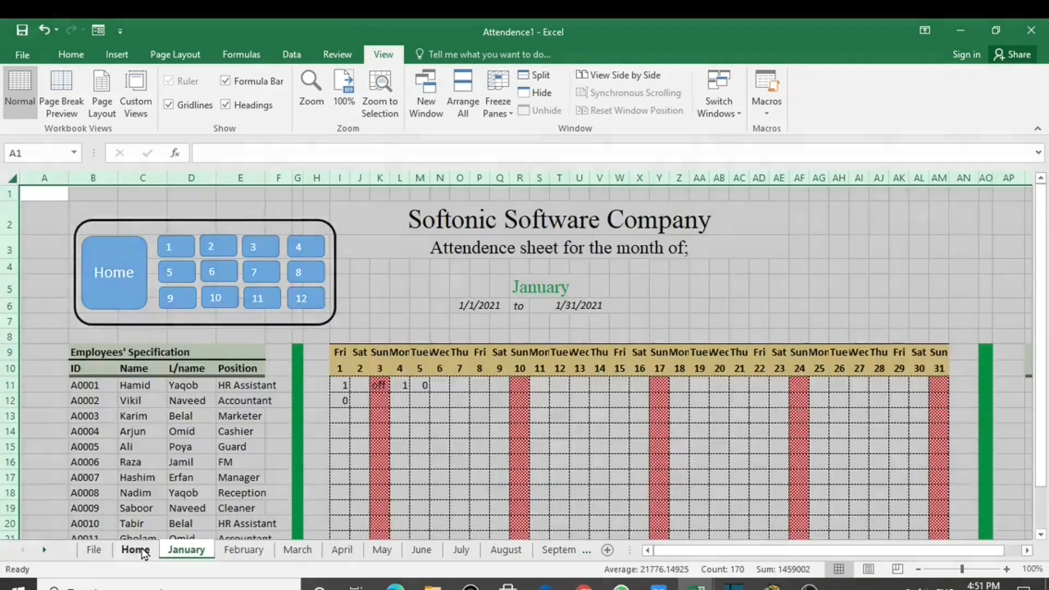
{"action": "left_click", "coordinate": [136, 549]}
{"action": "left_click", "coordinate": [97, 549]}
{"action": "left_click", "coordinate": [145, 551]}
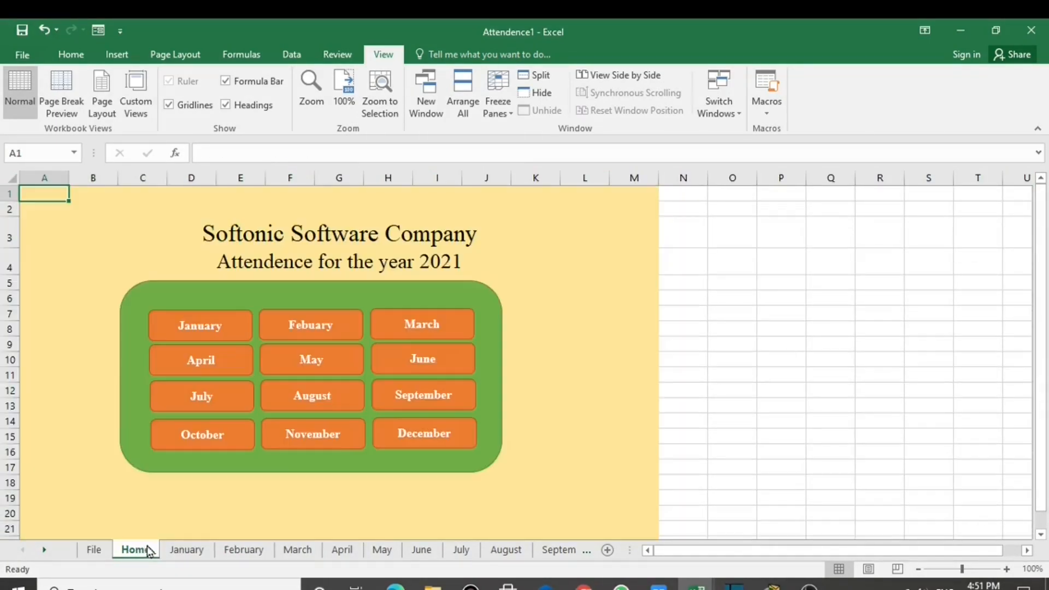
{"action": "left_click", "coordinate": [606, 442]}
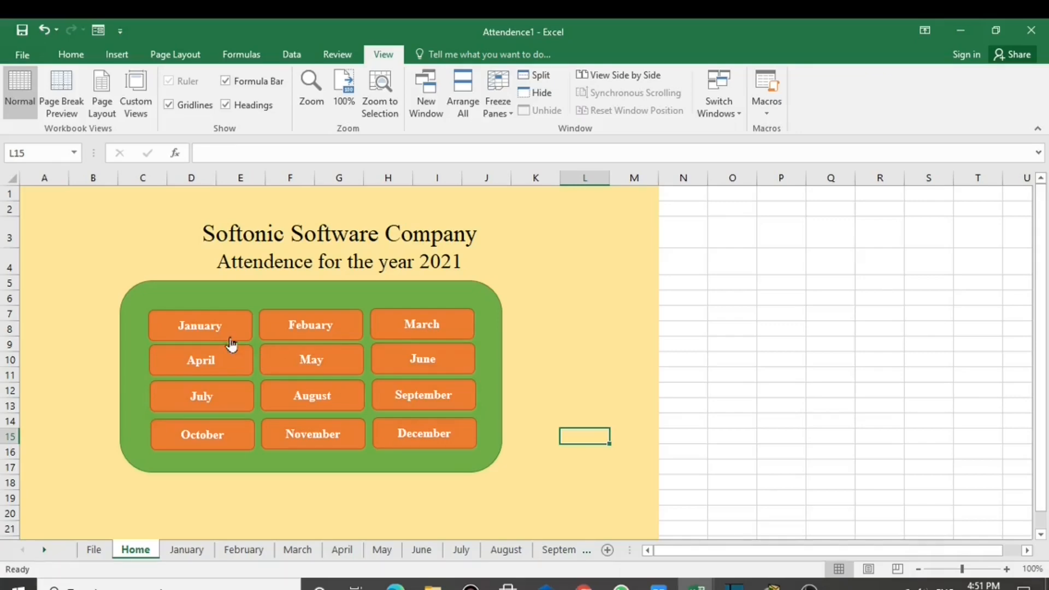
{"action": "left_click", "coordinate": [185, 549]}
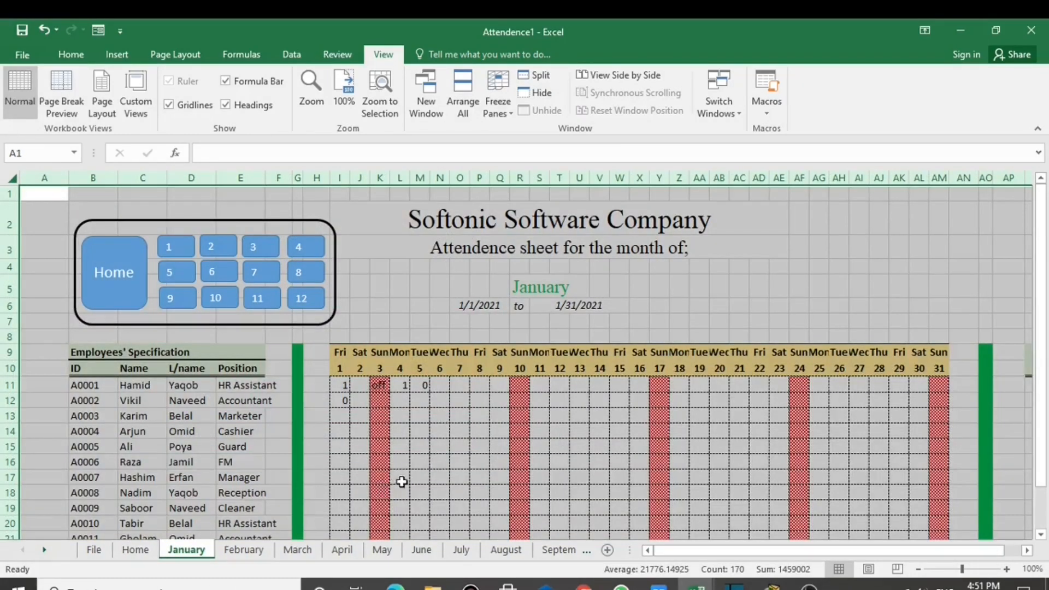
{"action": "left_click", "coordinate": [243, 550]}
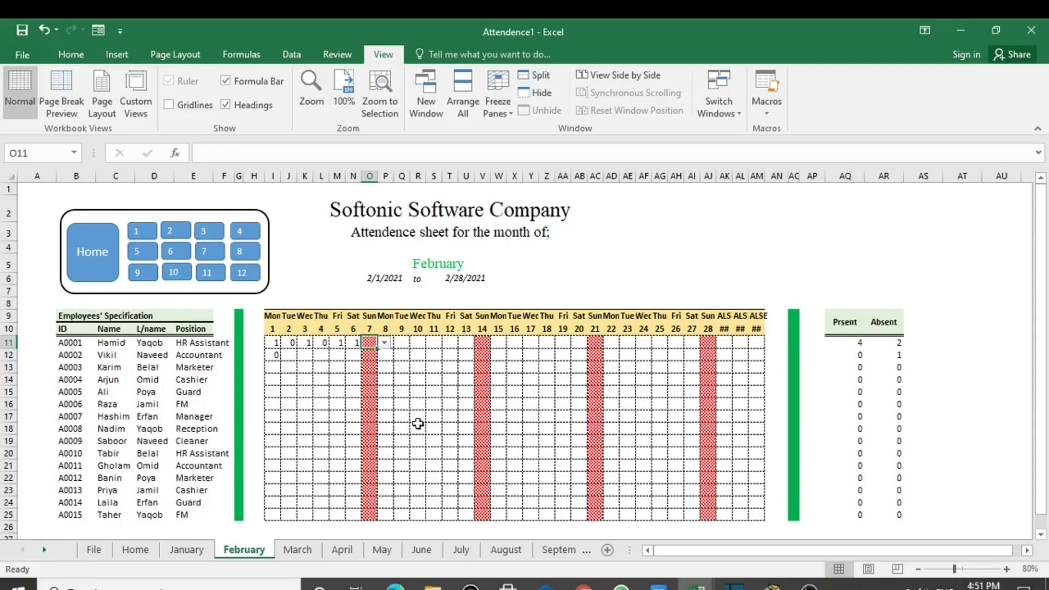